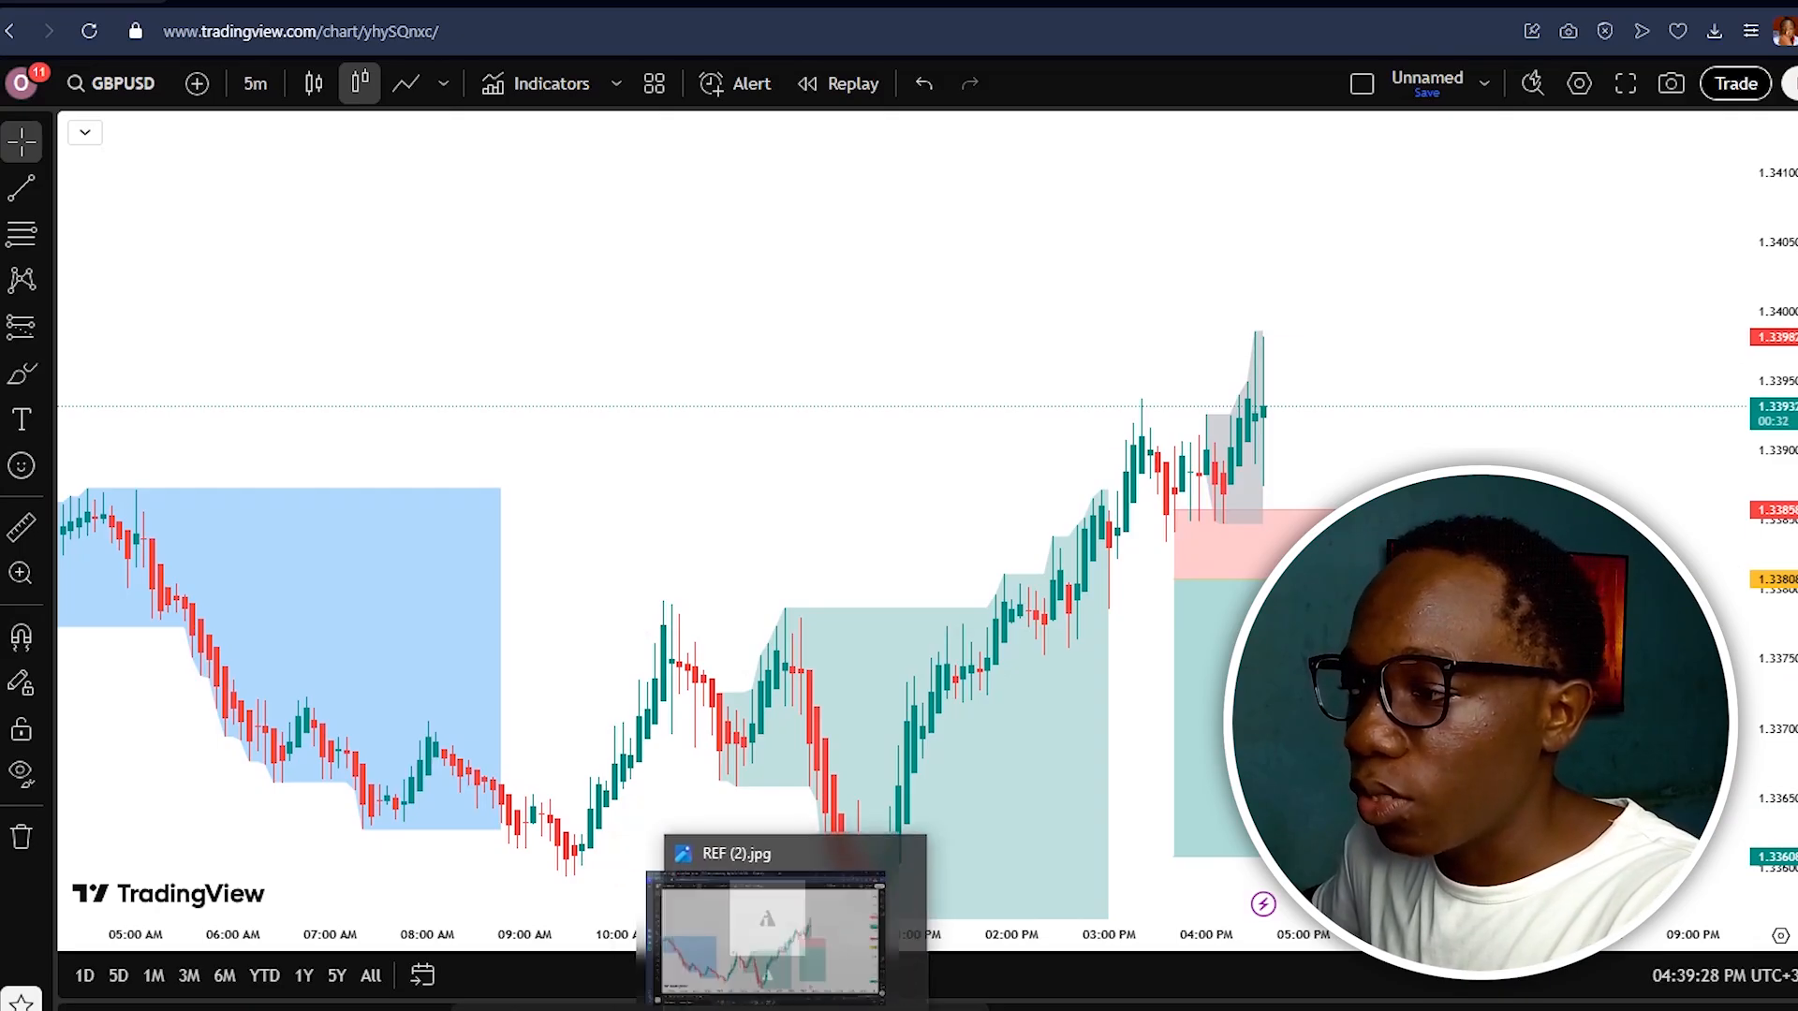
Search the Microsoft Store for "notion" and open the Notion app listing.
key("super")
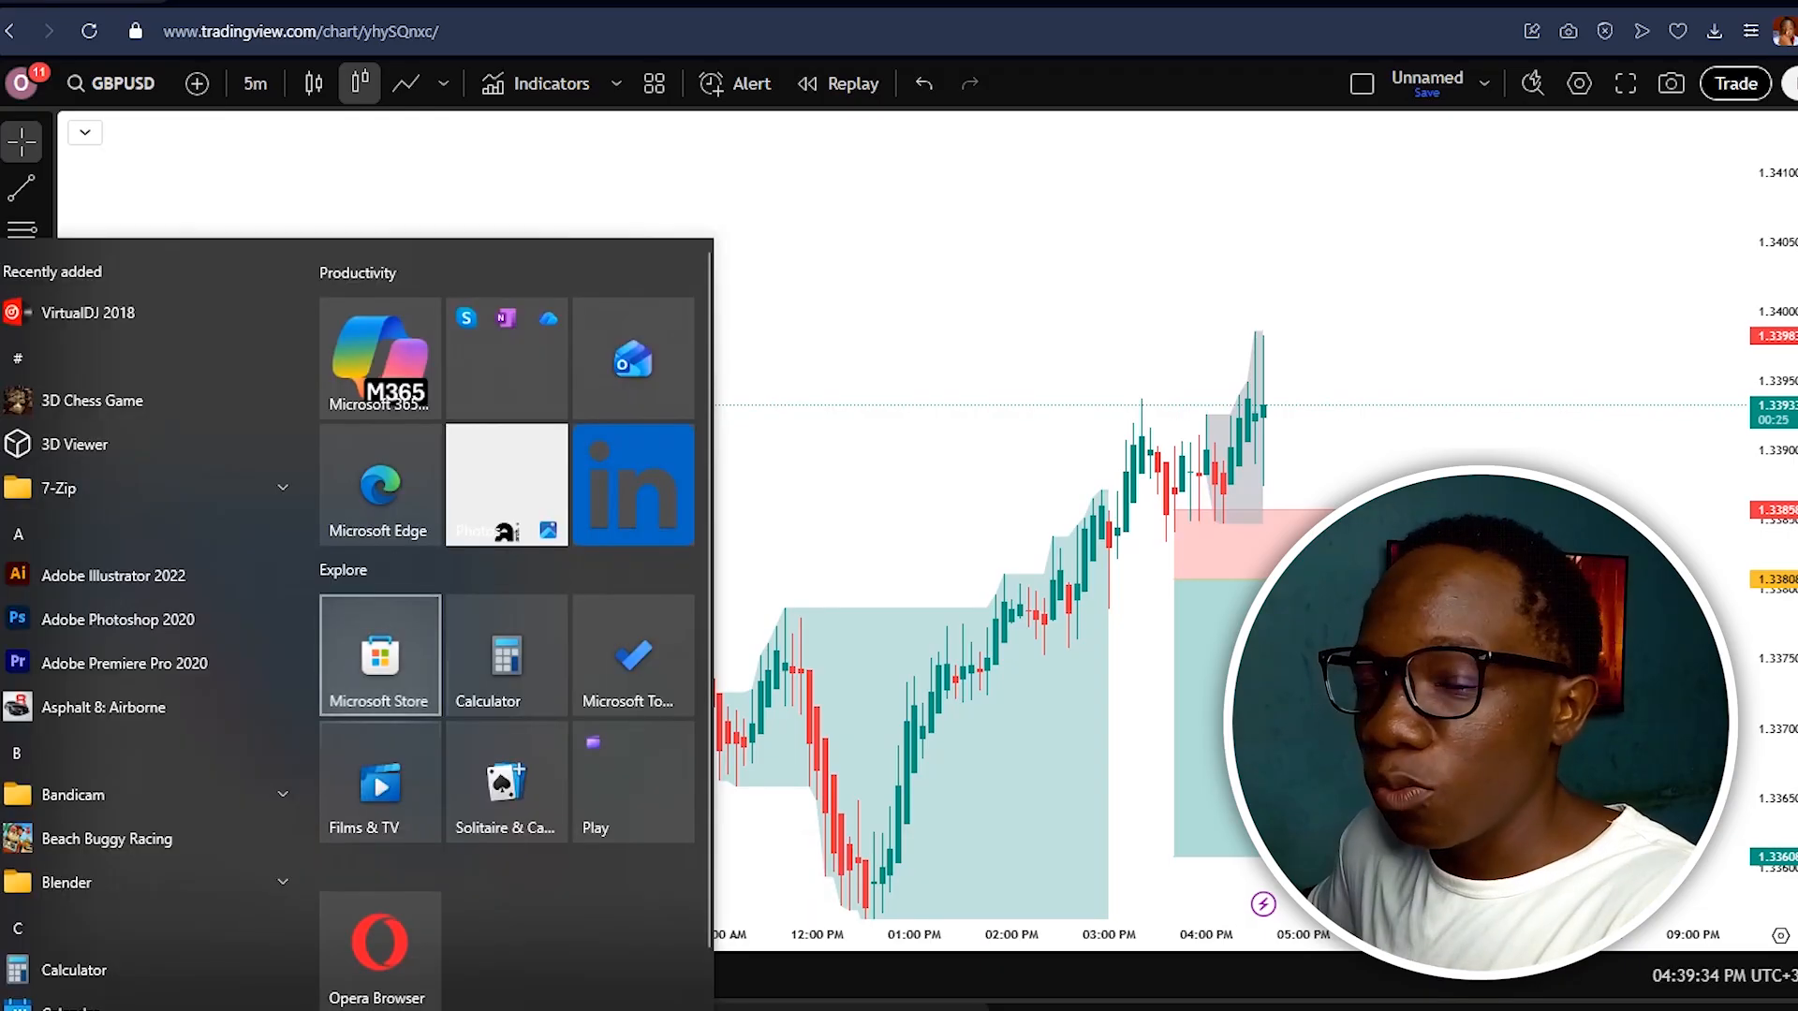
left_click(379, 656)
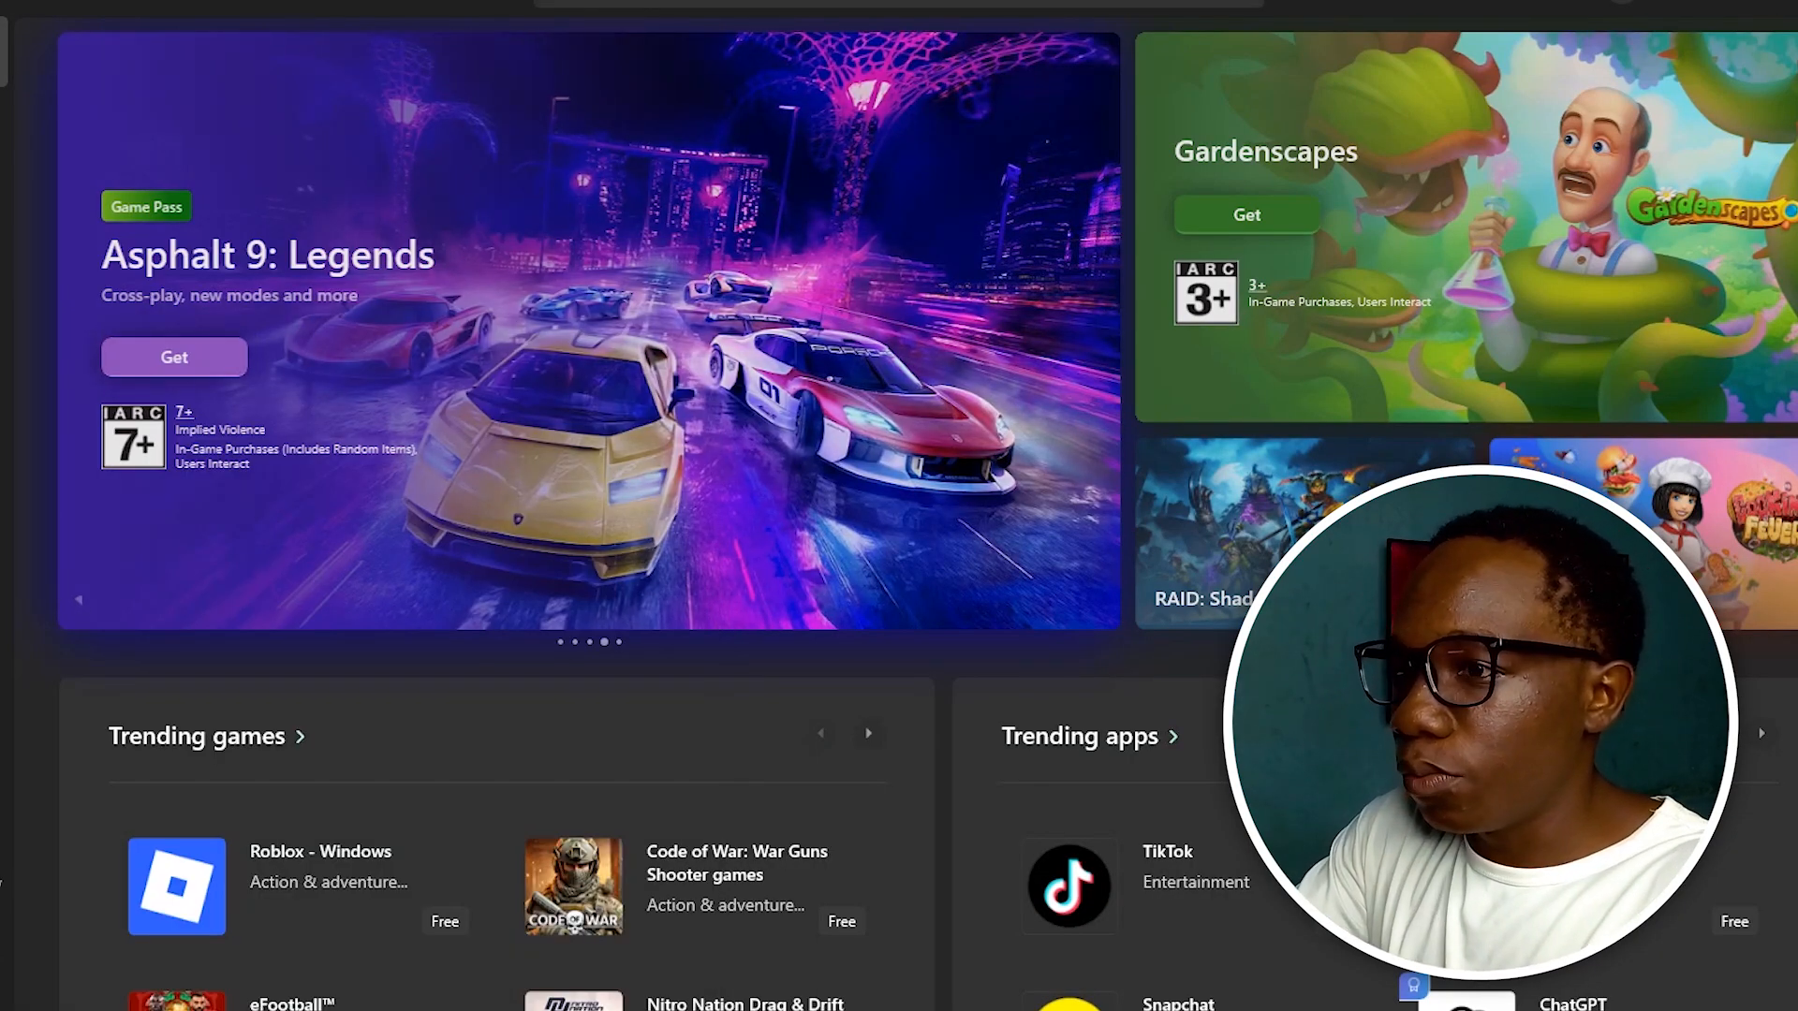
left_click(899, 3)
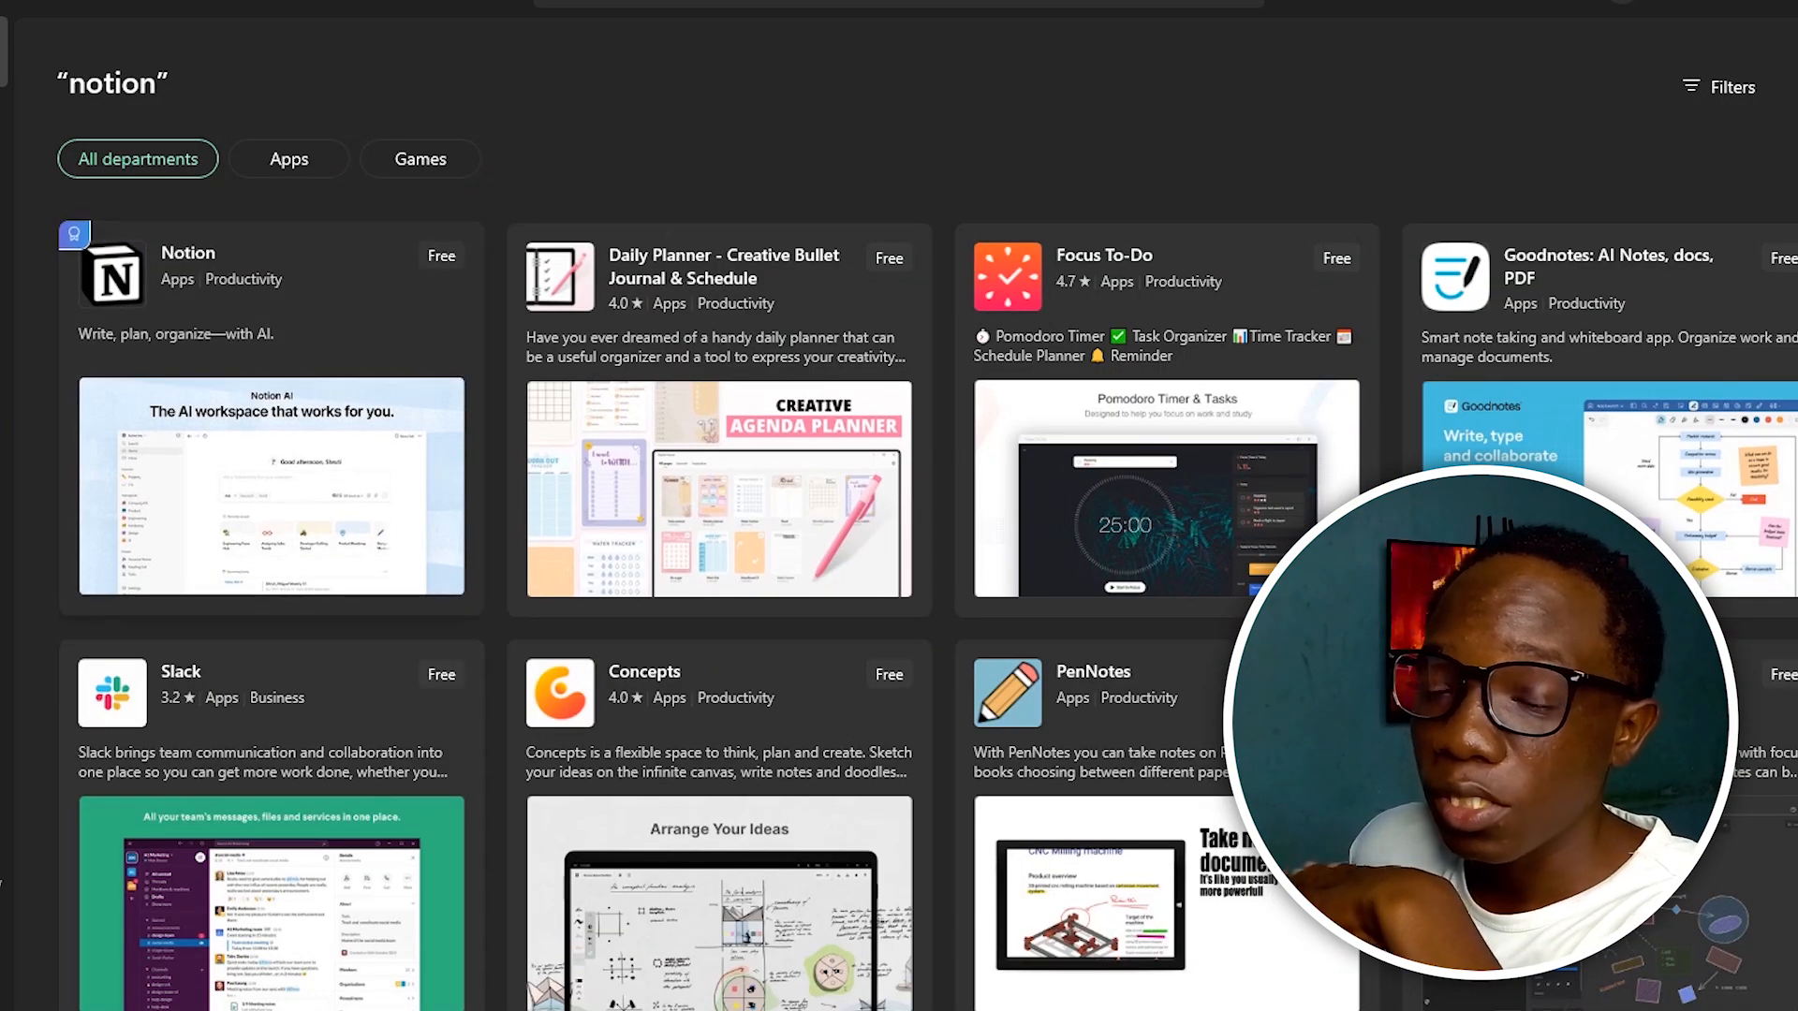
left_click(271, 417)
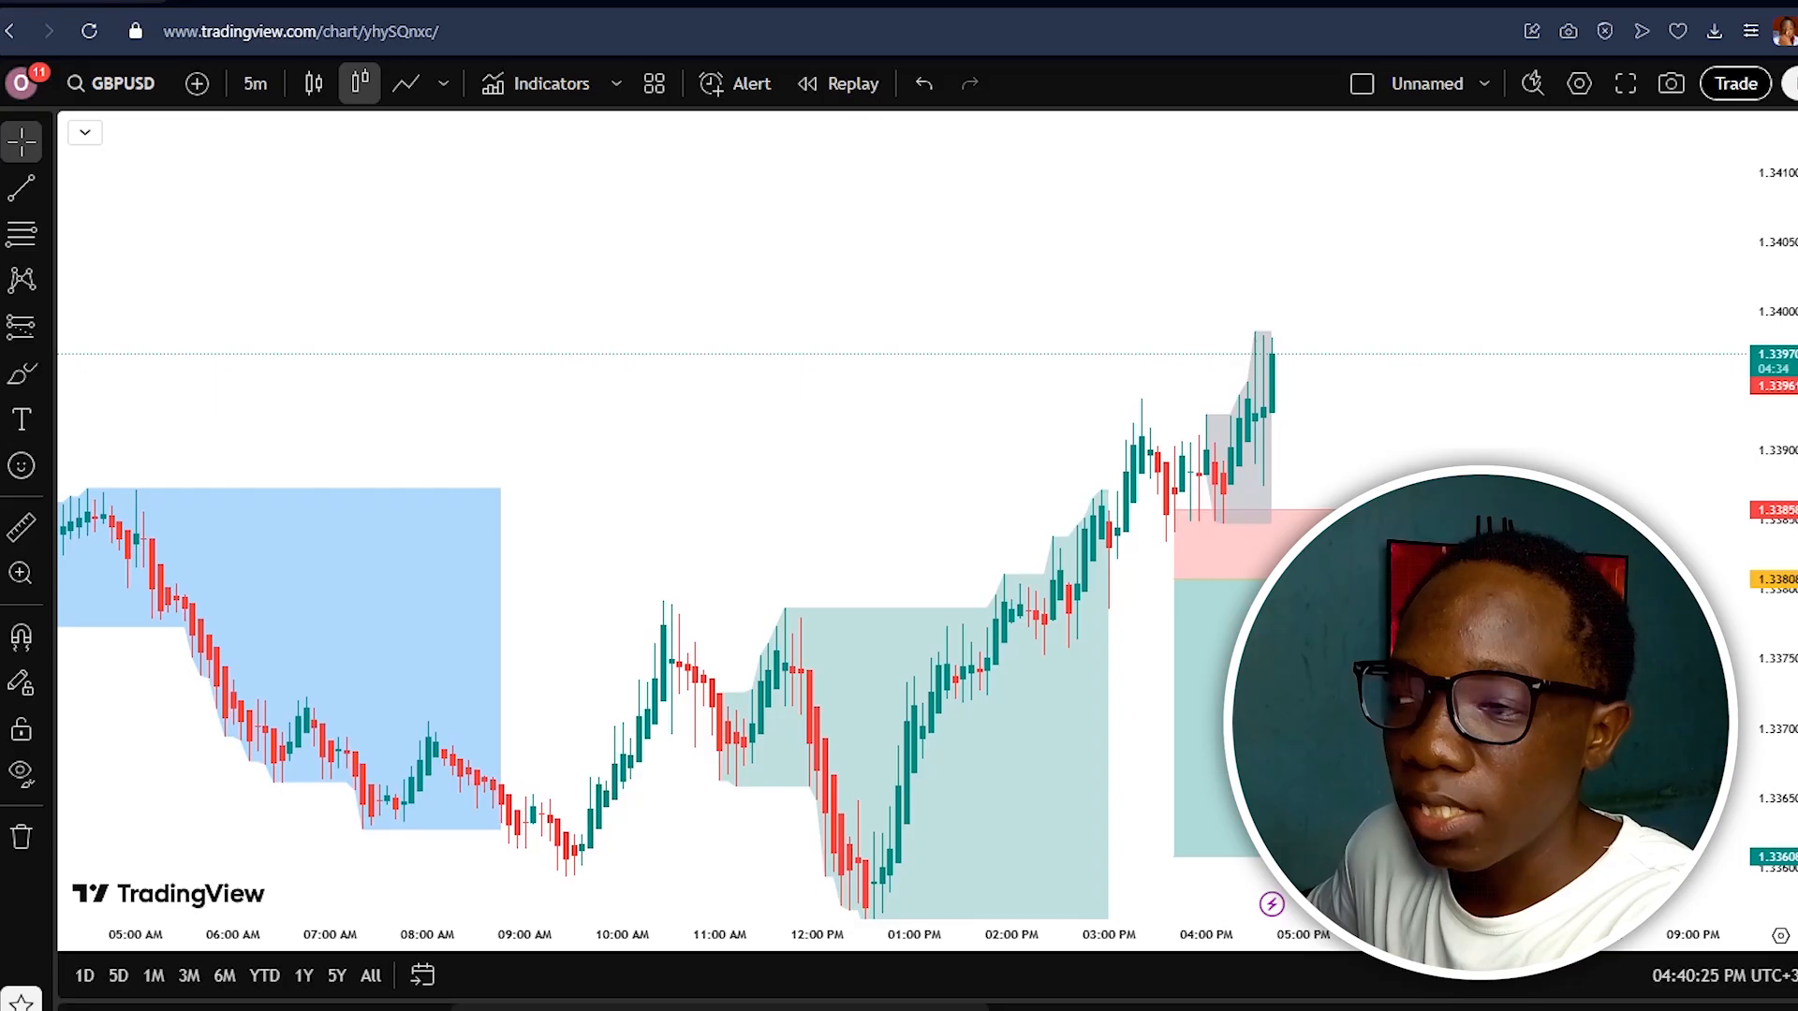
Switch to Notion and review the MY EXECUTIONS and STRATEGY RESULTS sections of the 2MONTH CHALLENGE page, collapsing each after viewing.
key("ctrl+t")
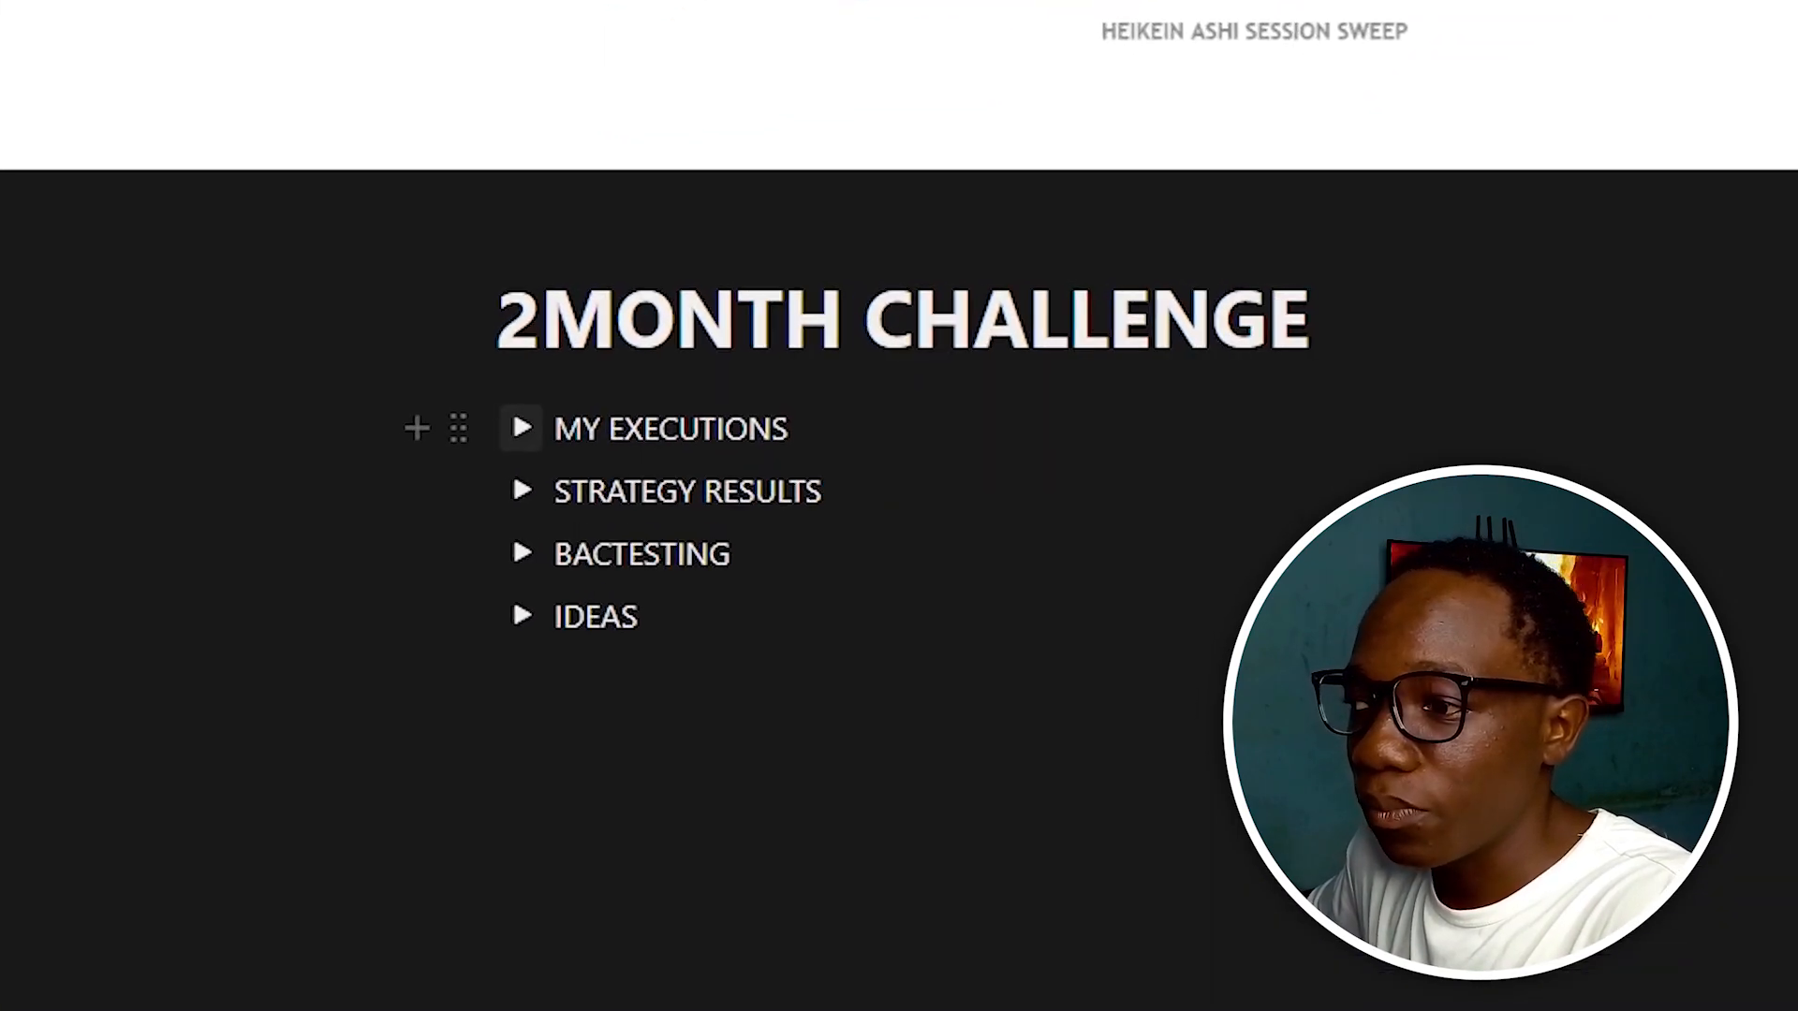
left_click(440, 451)
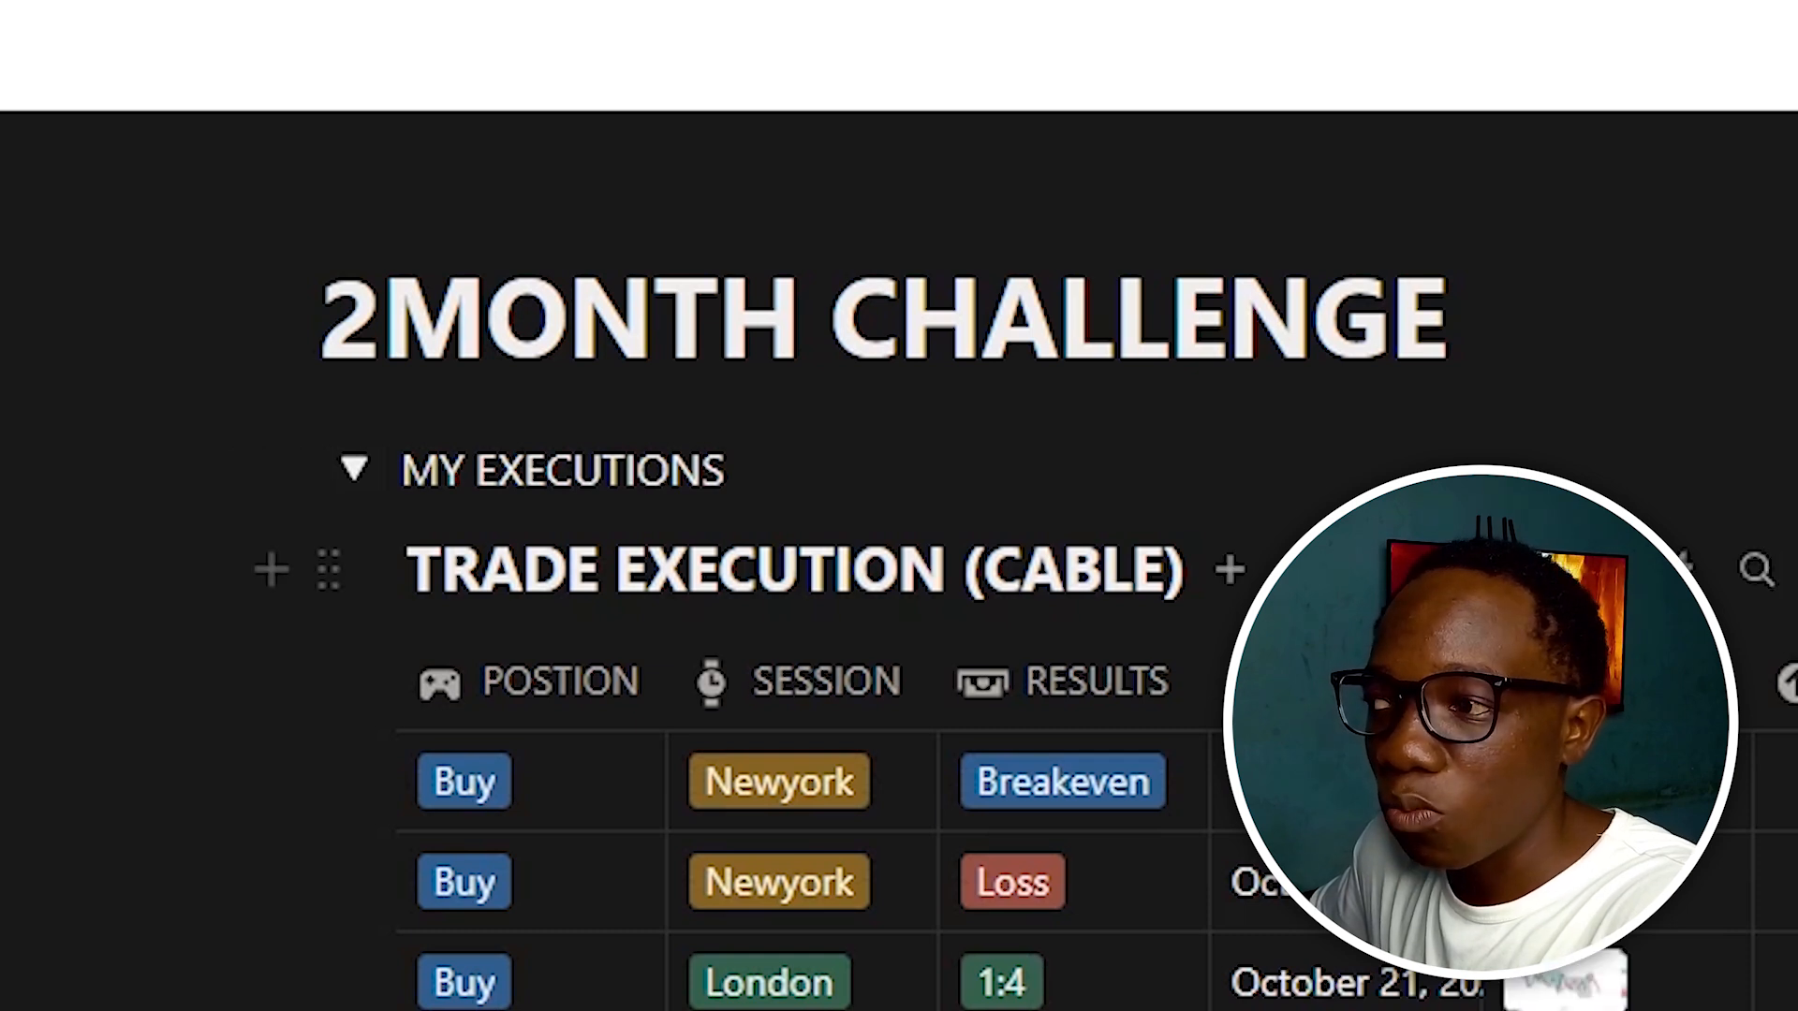
scroll(805, 957, "down", 5)
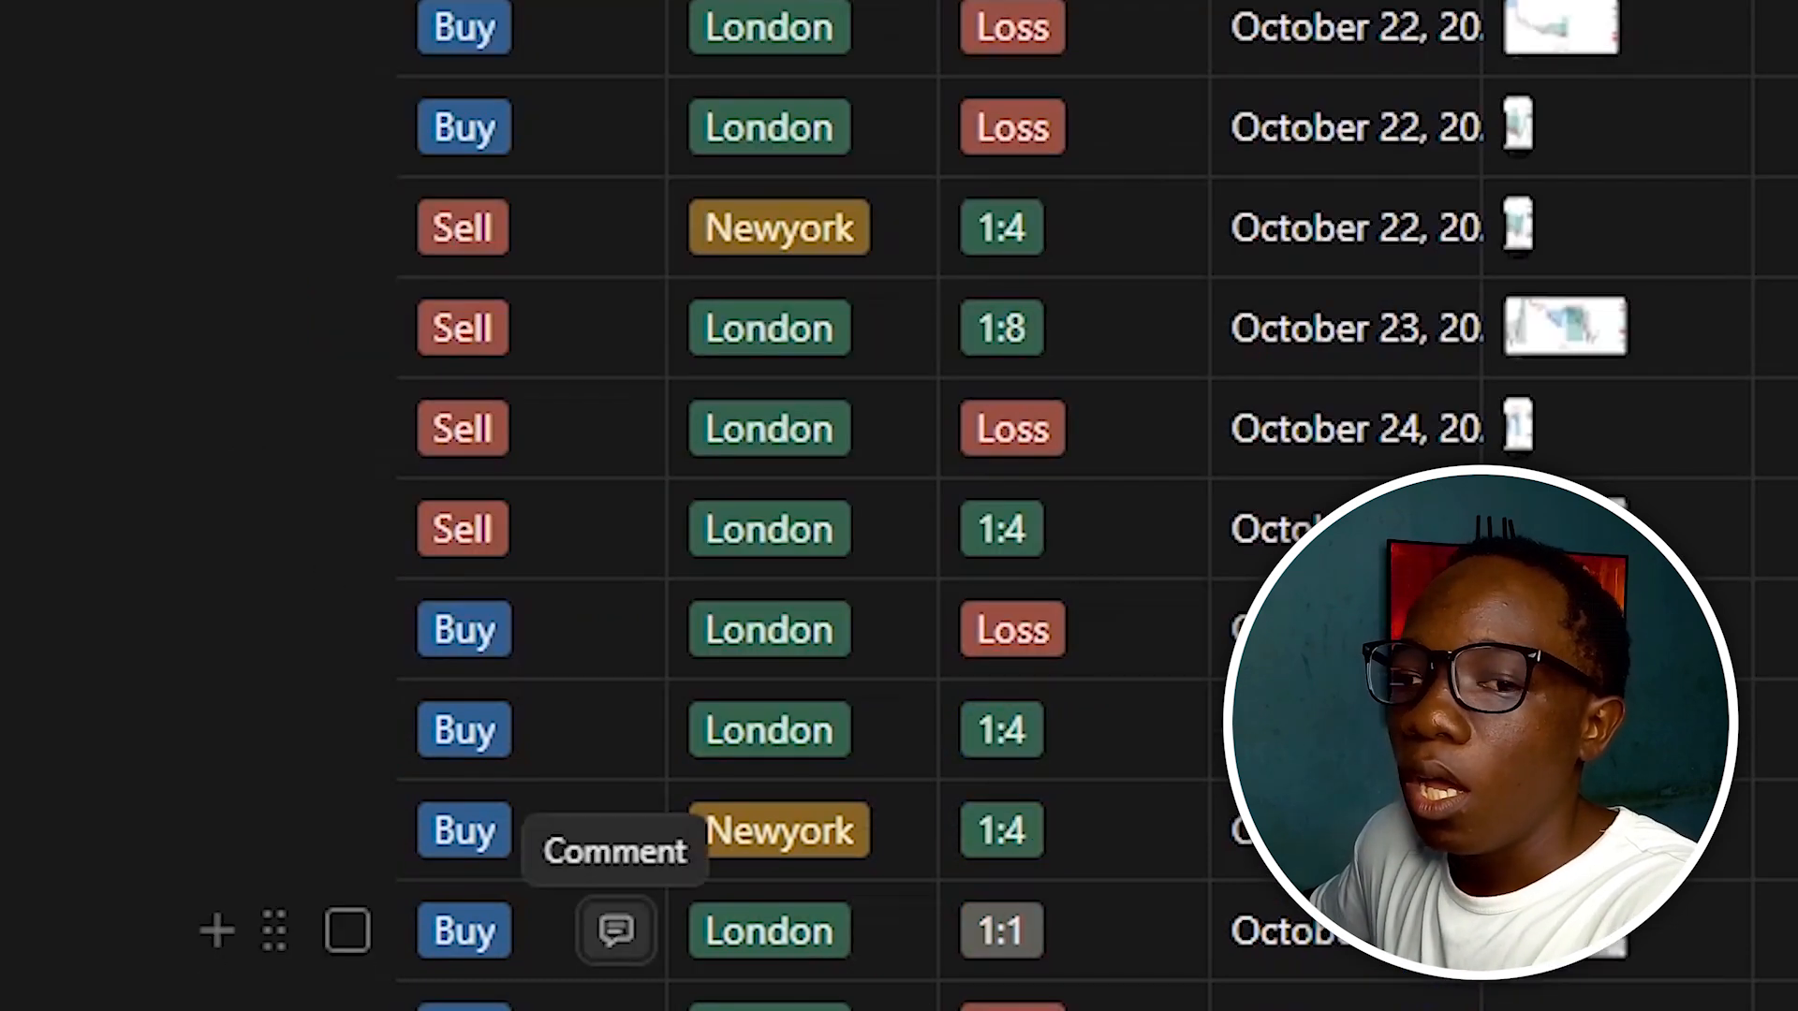
scroll(614, 939, "up", 4)
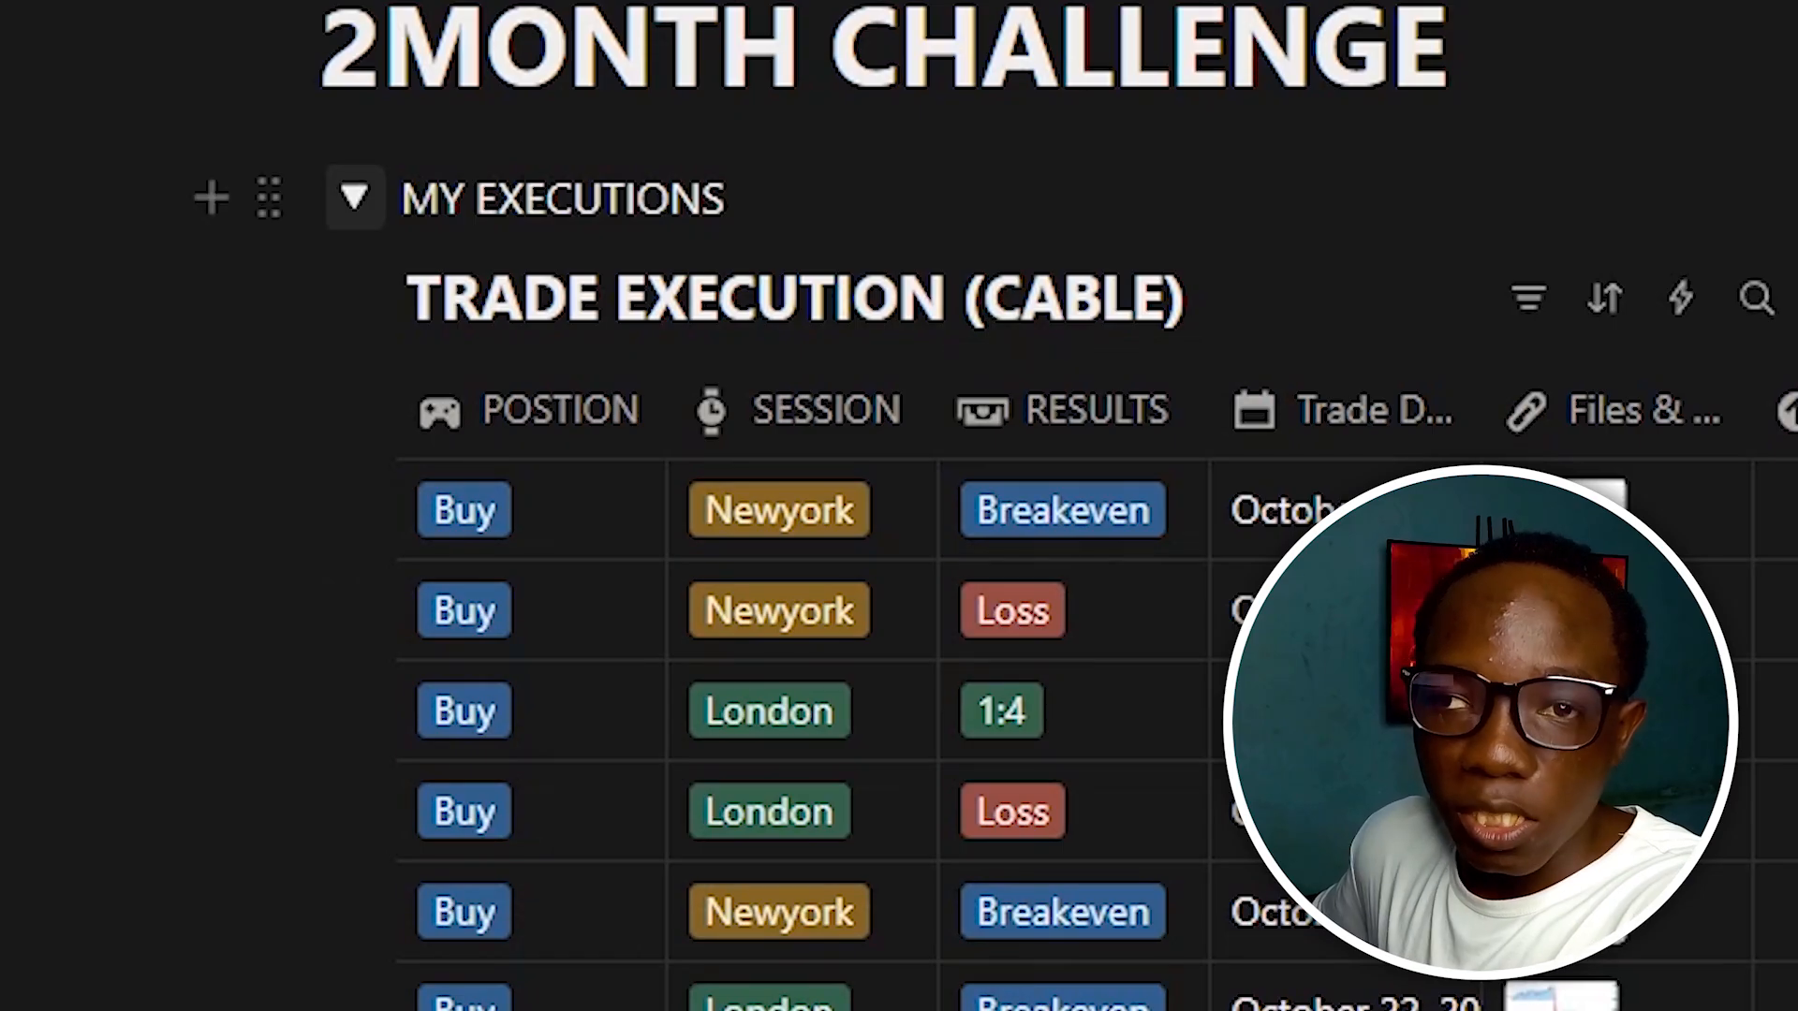
left_click(354, 197)
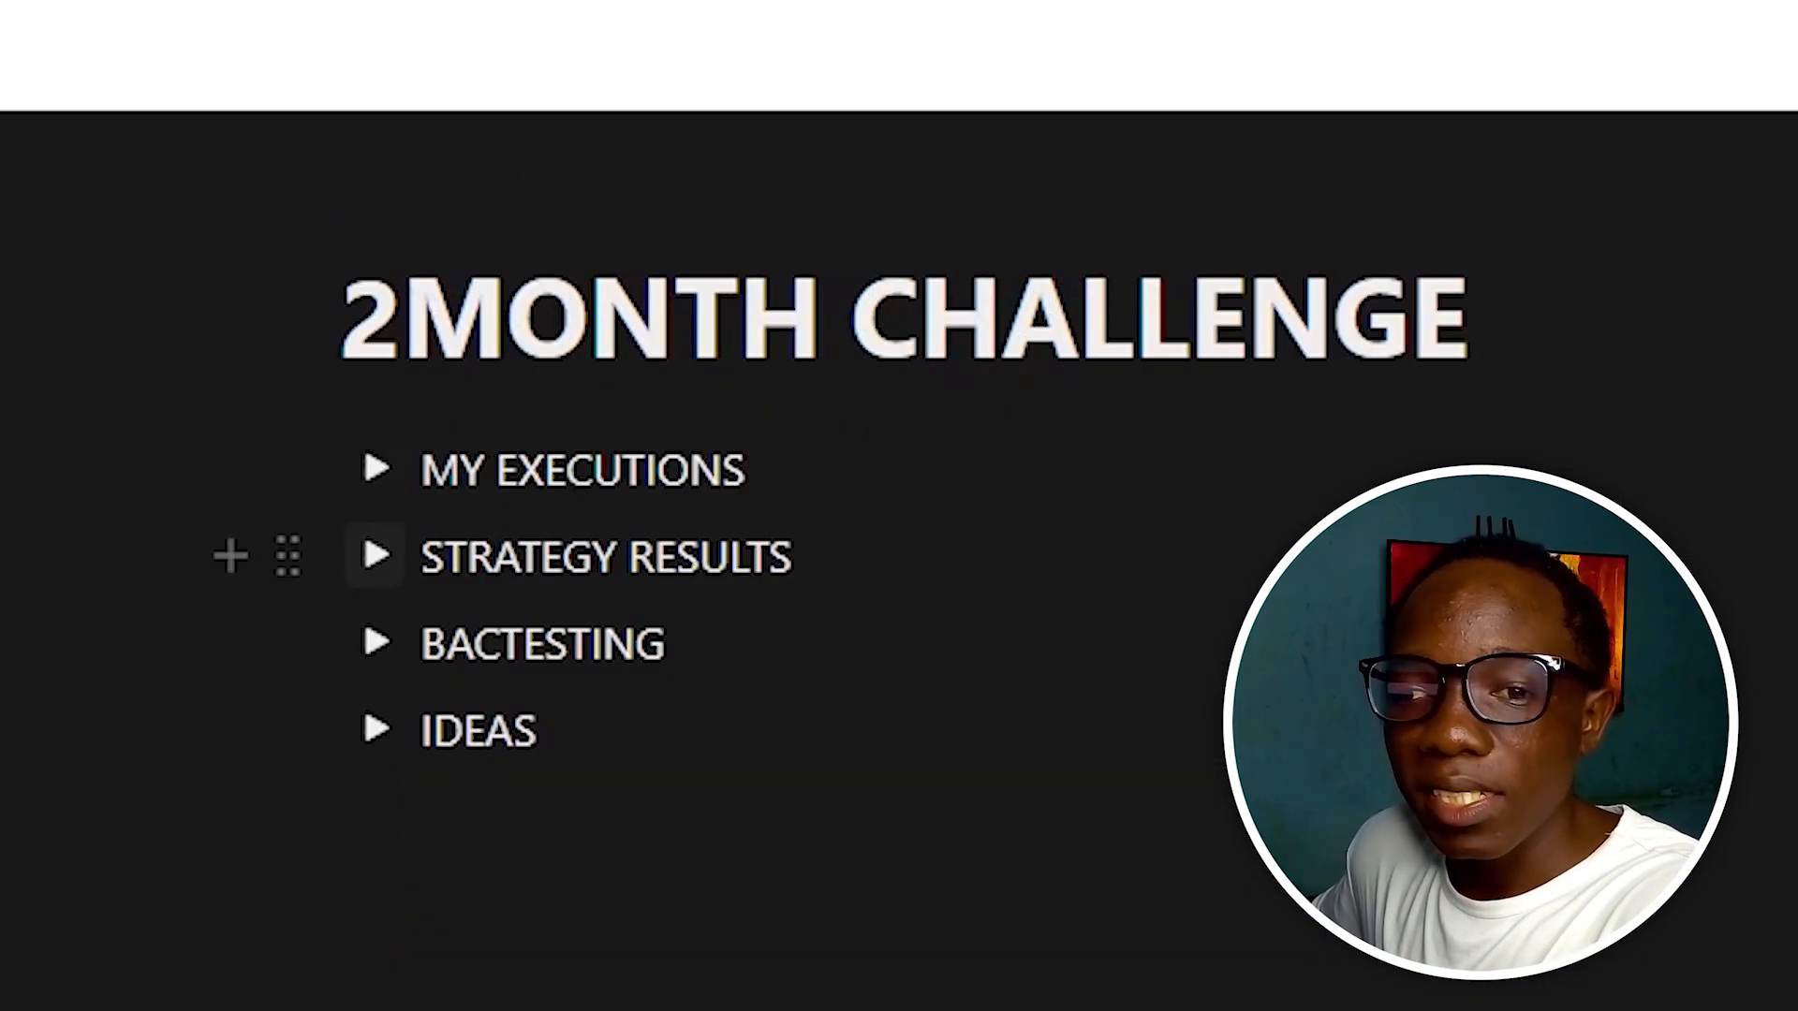
left_click(375, 555)
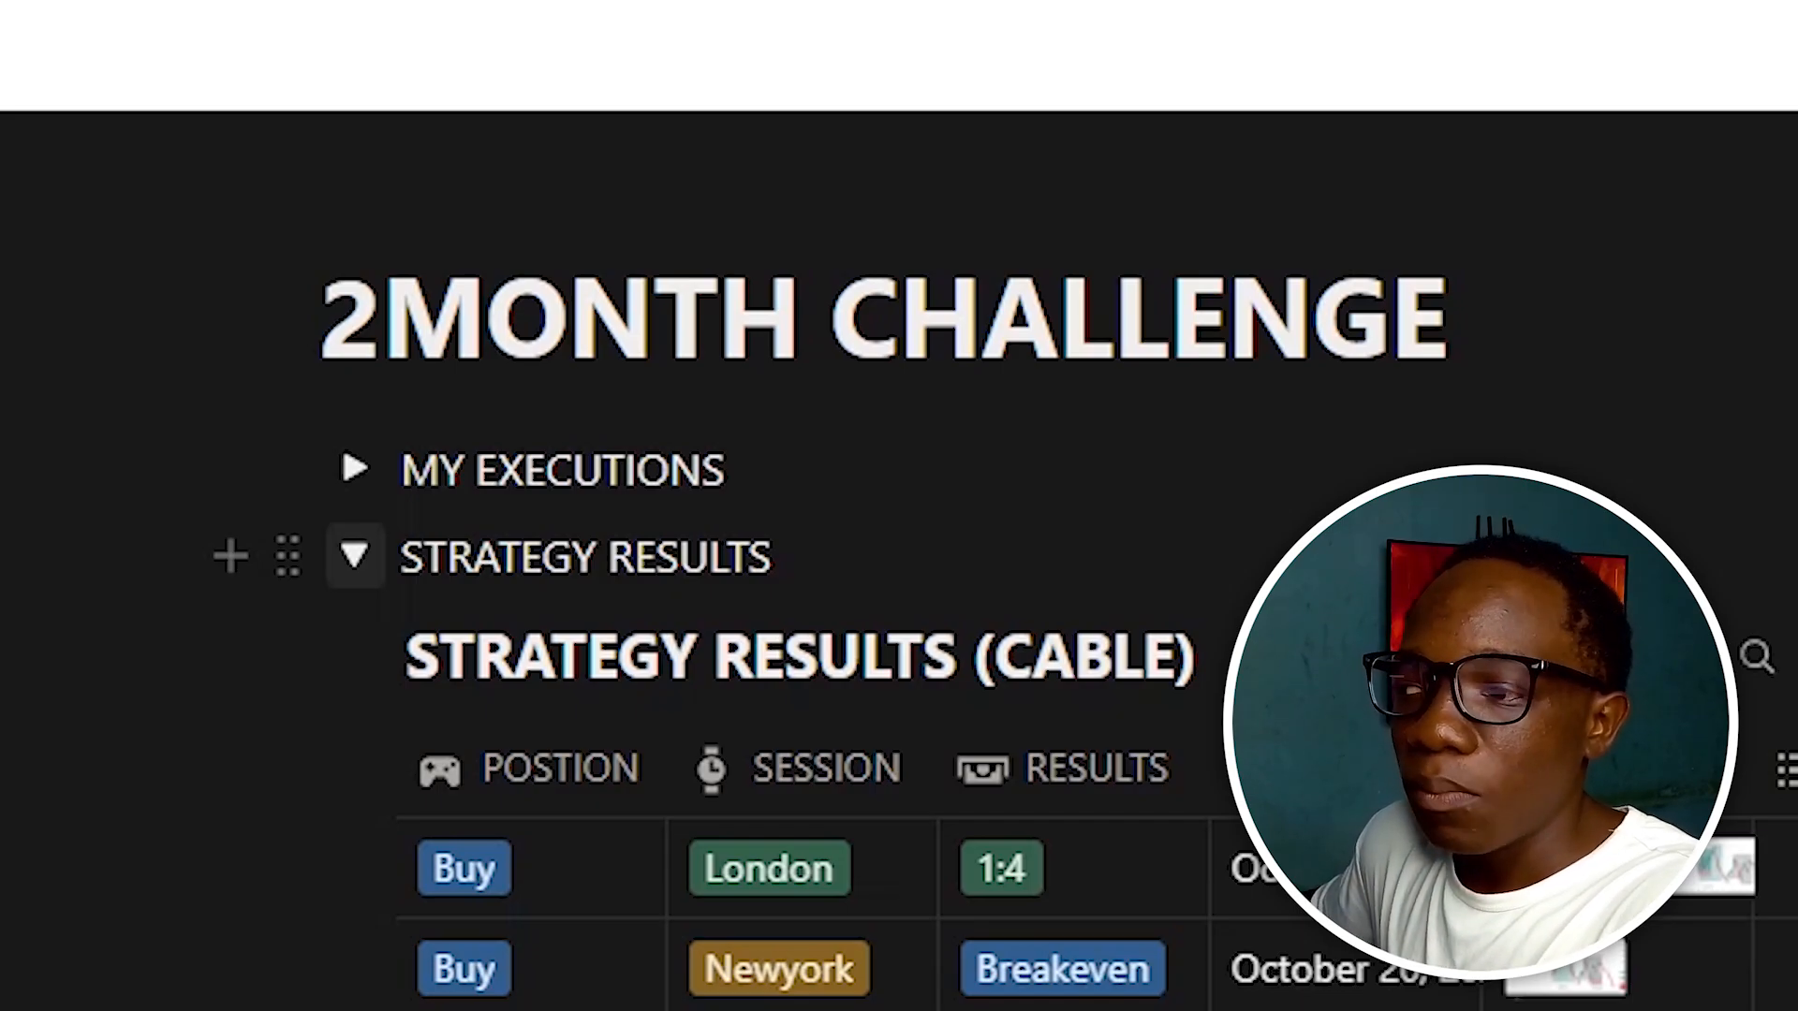
left_click(354, 556)
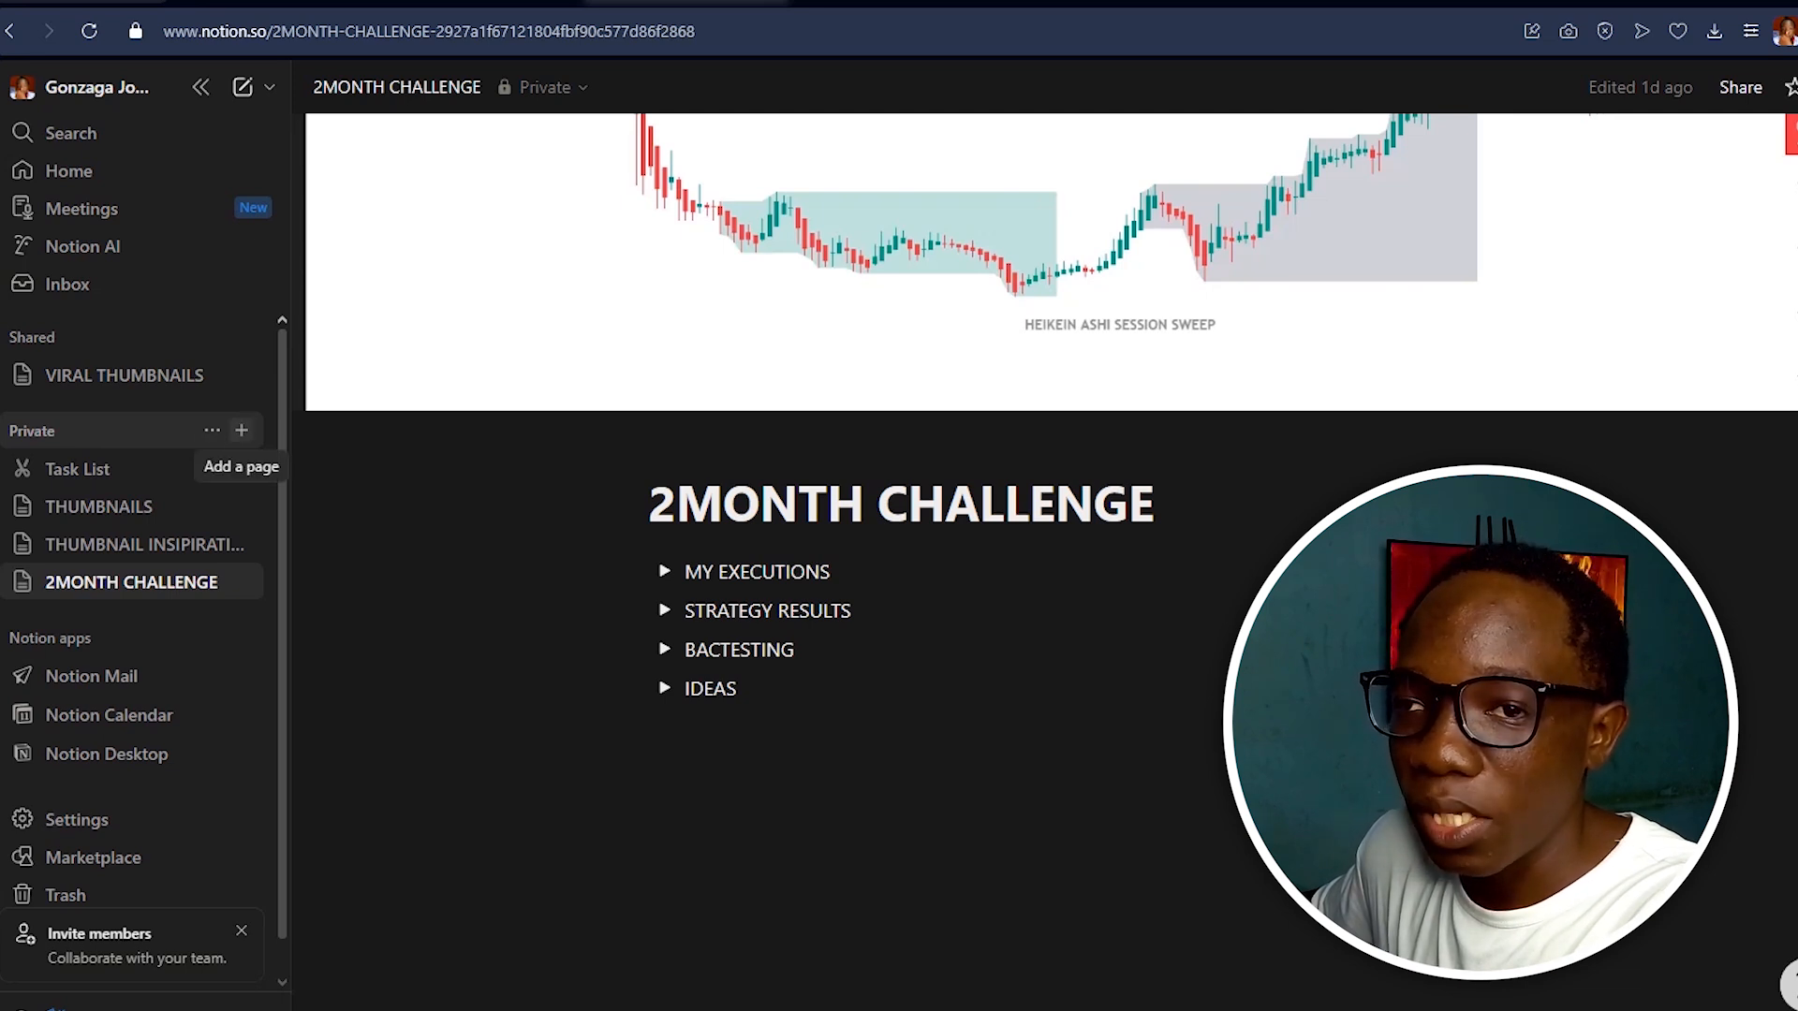
Create a new private page in Notion and add a cover to it.
left_click(242, 430)
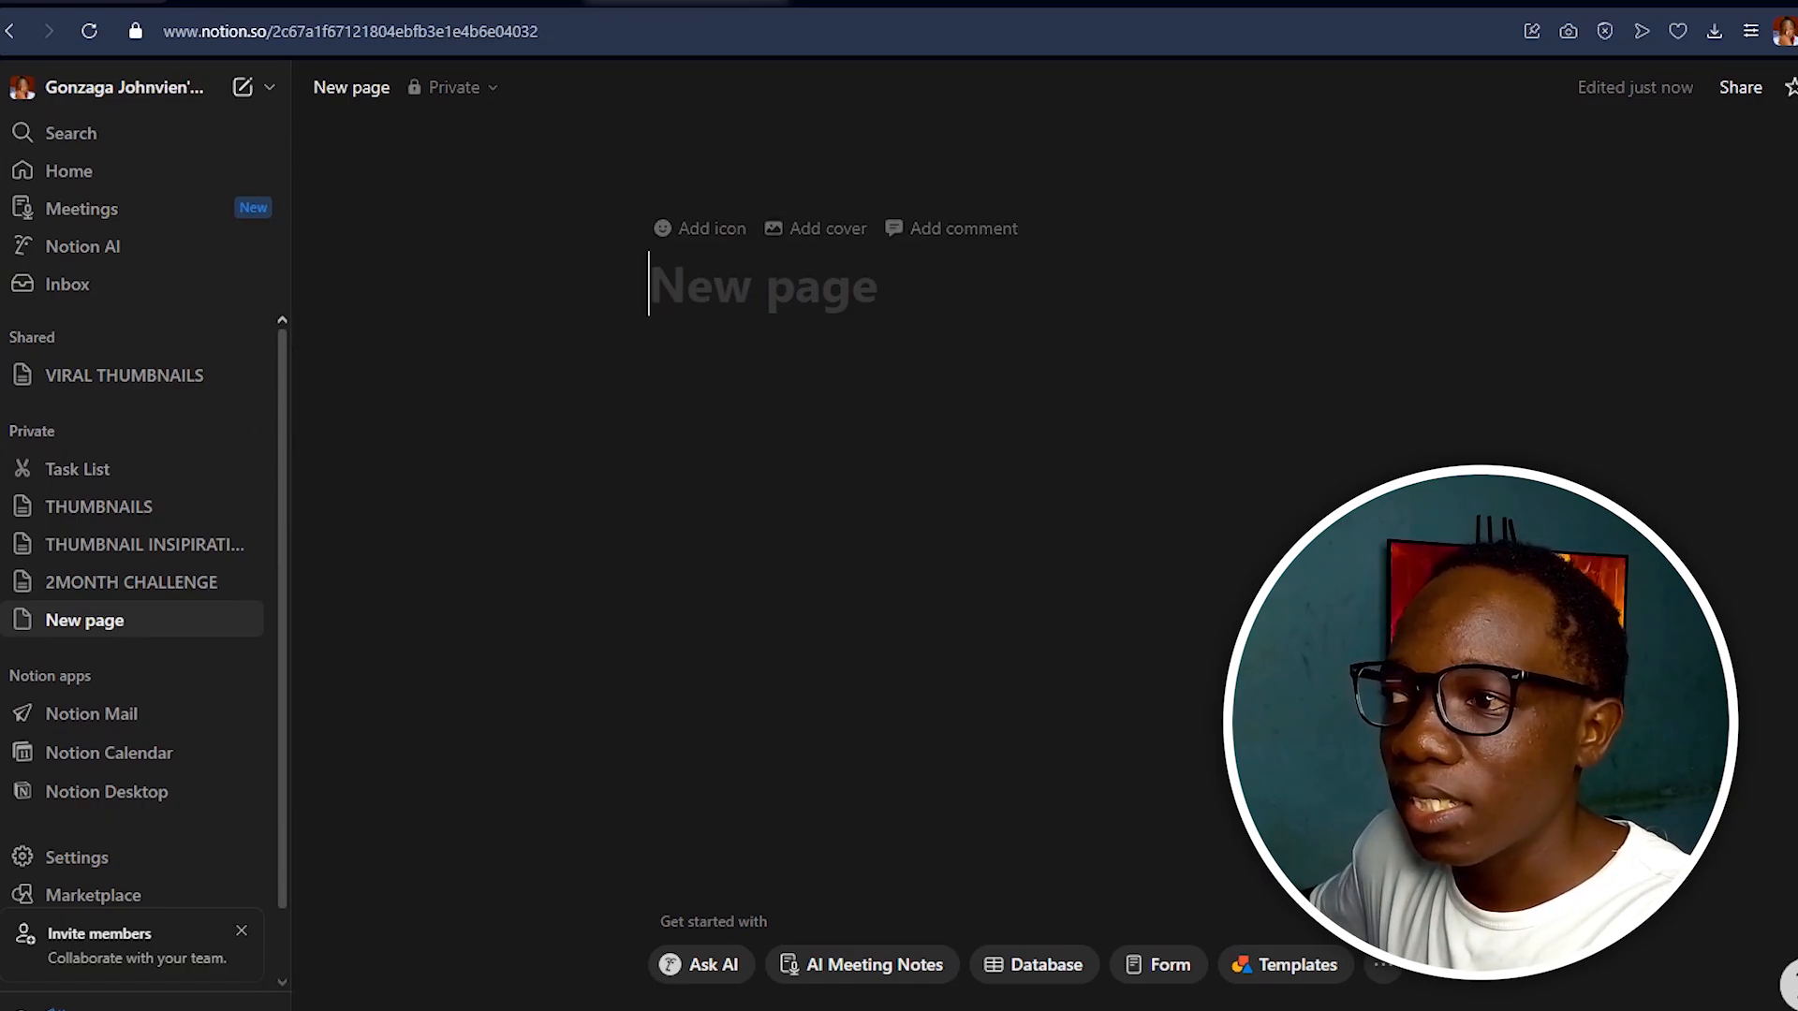
left_click(117, 582)
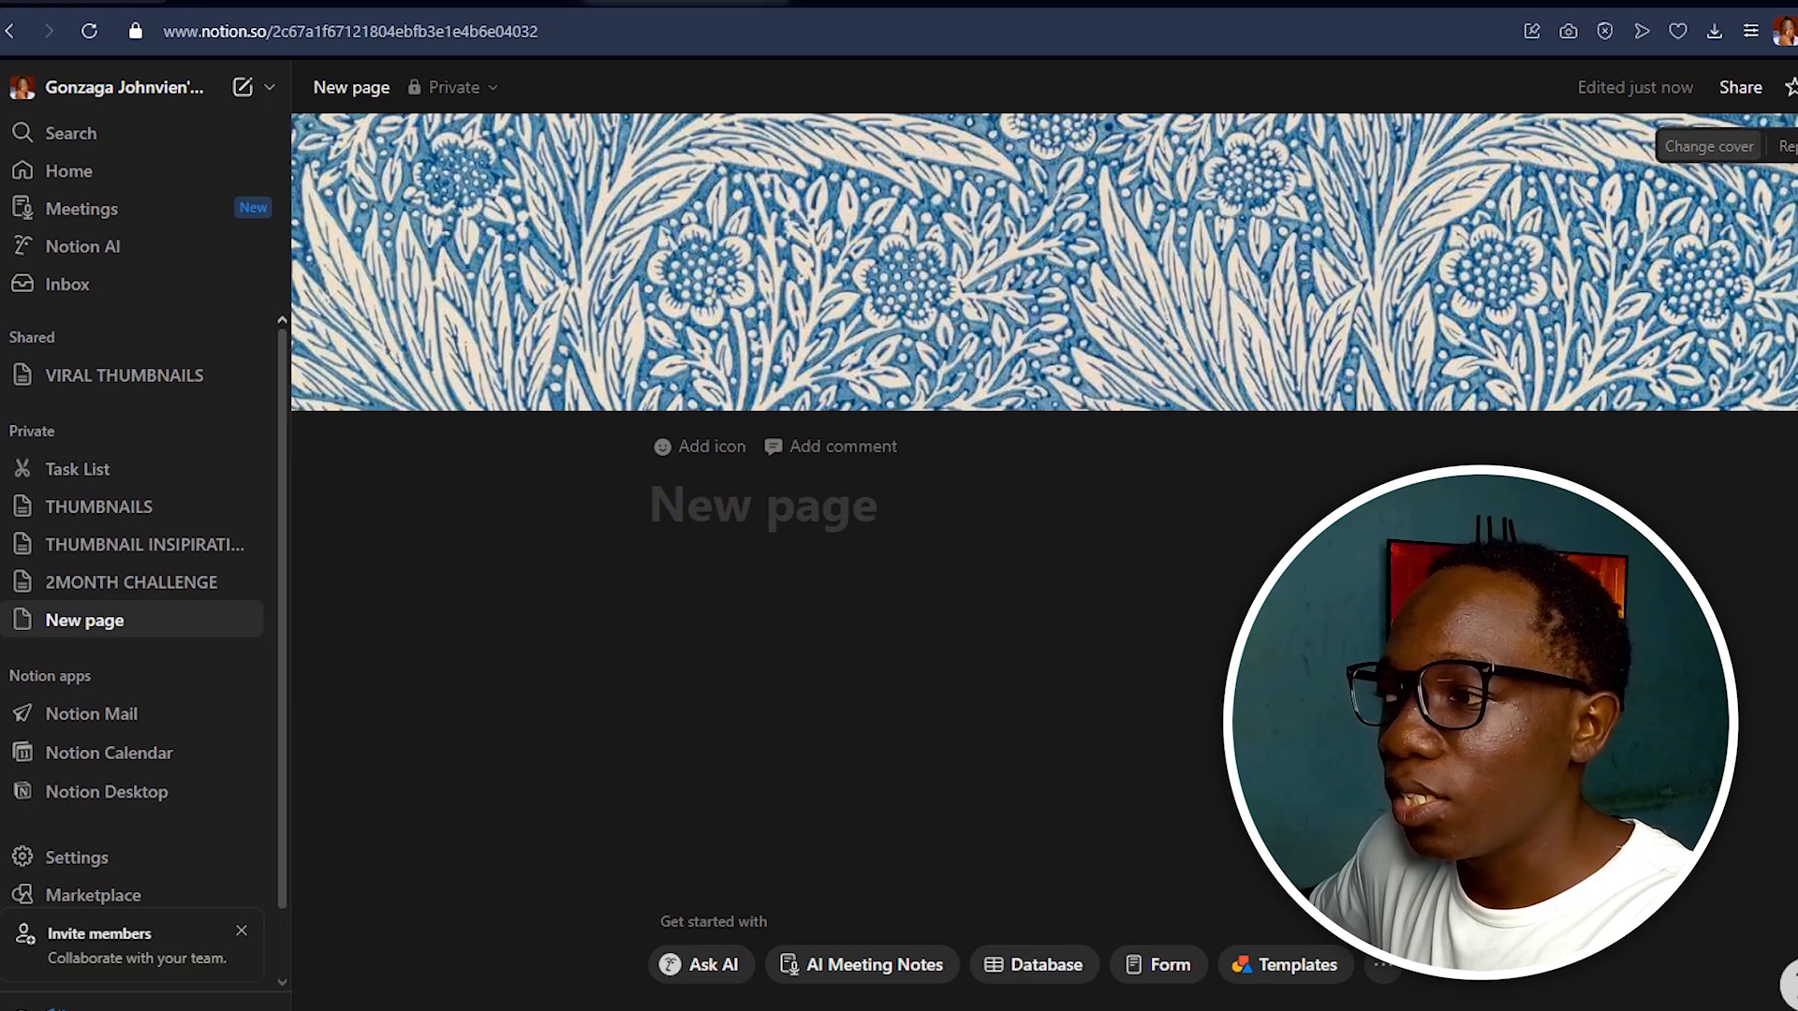
Replace the new page's cover with the orange image with red rounded stripes, uploaded from the Downloads folder.
left_click(1709, 146)
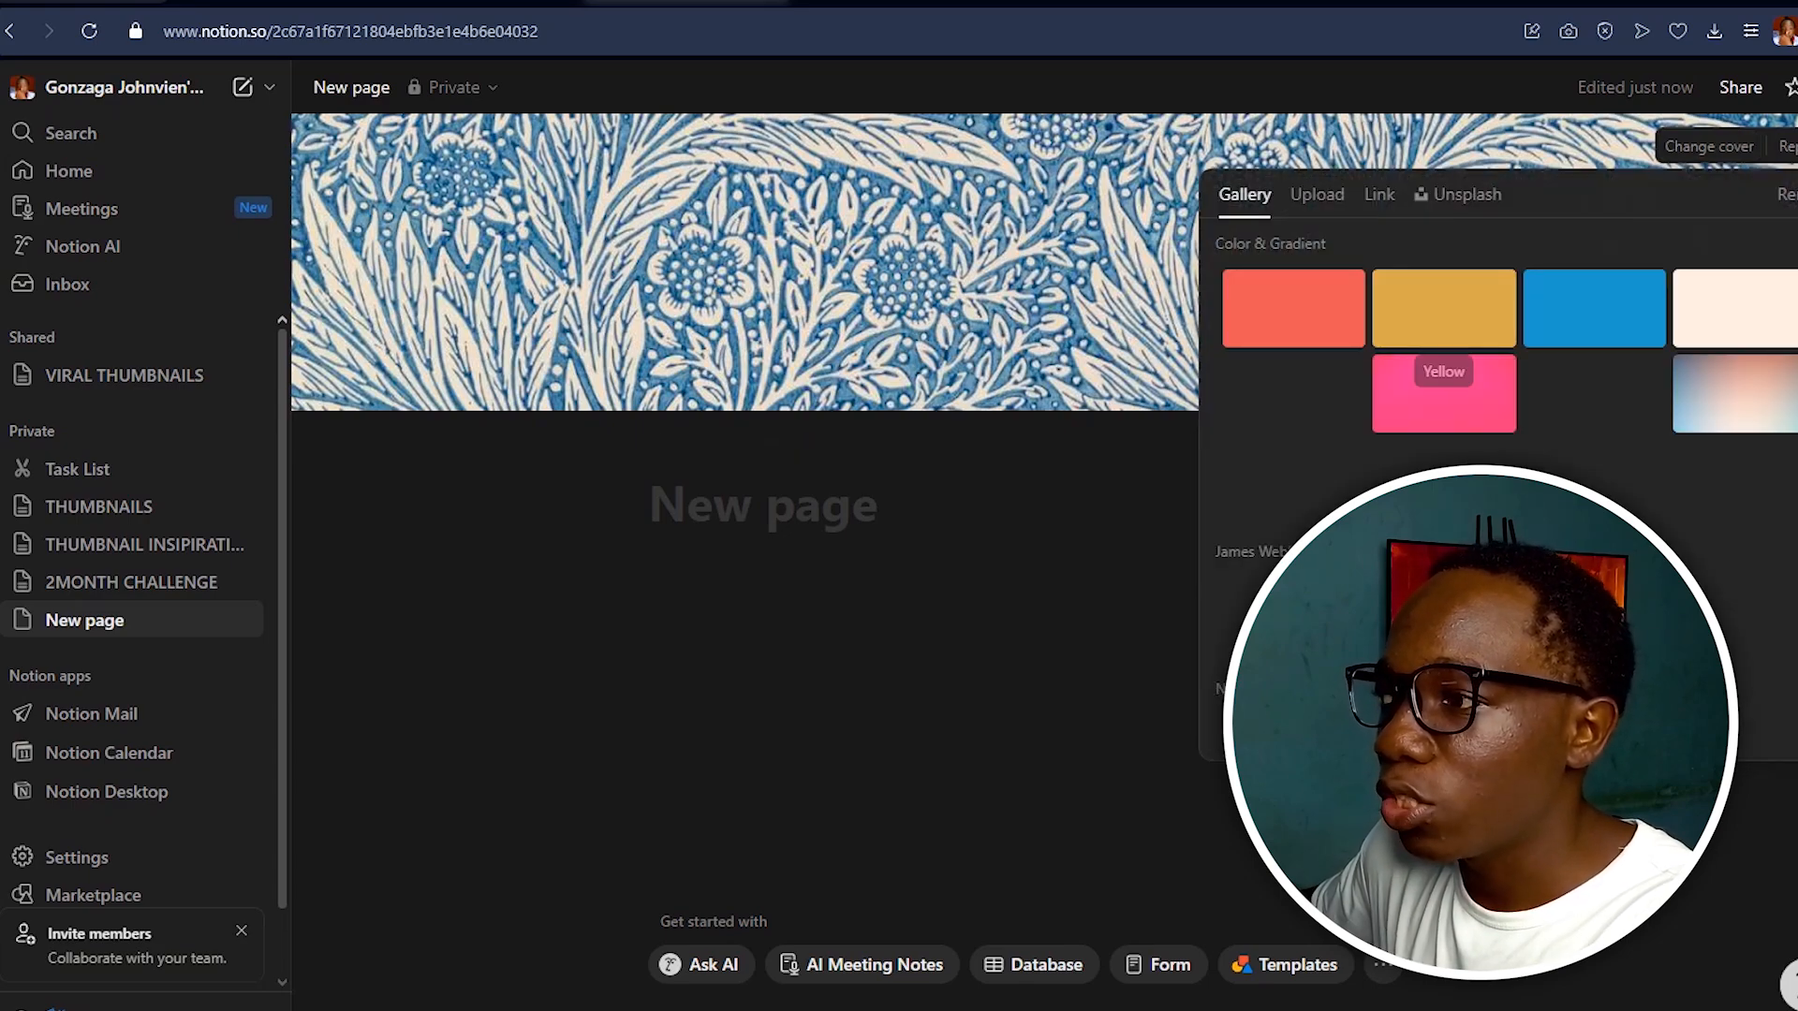
left_click(1459, 193)
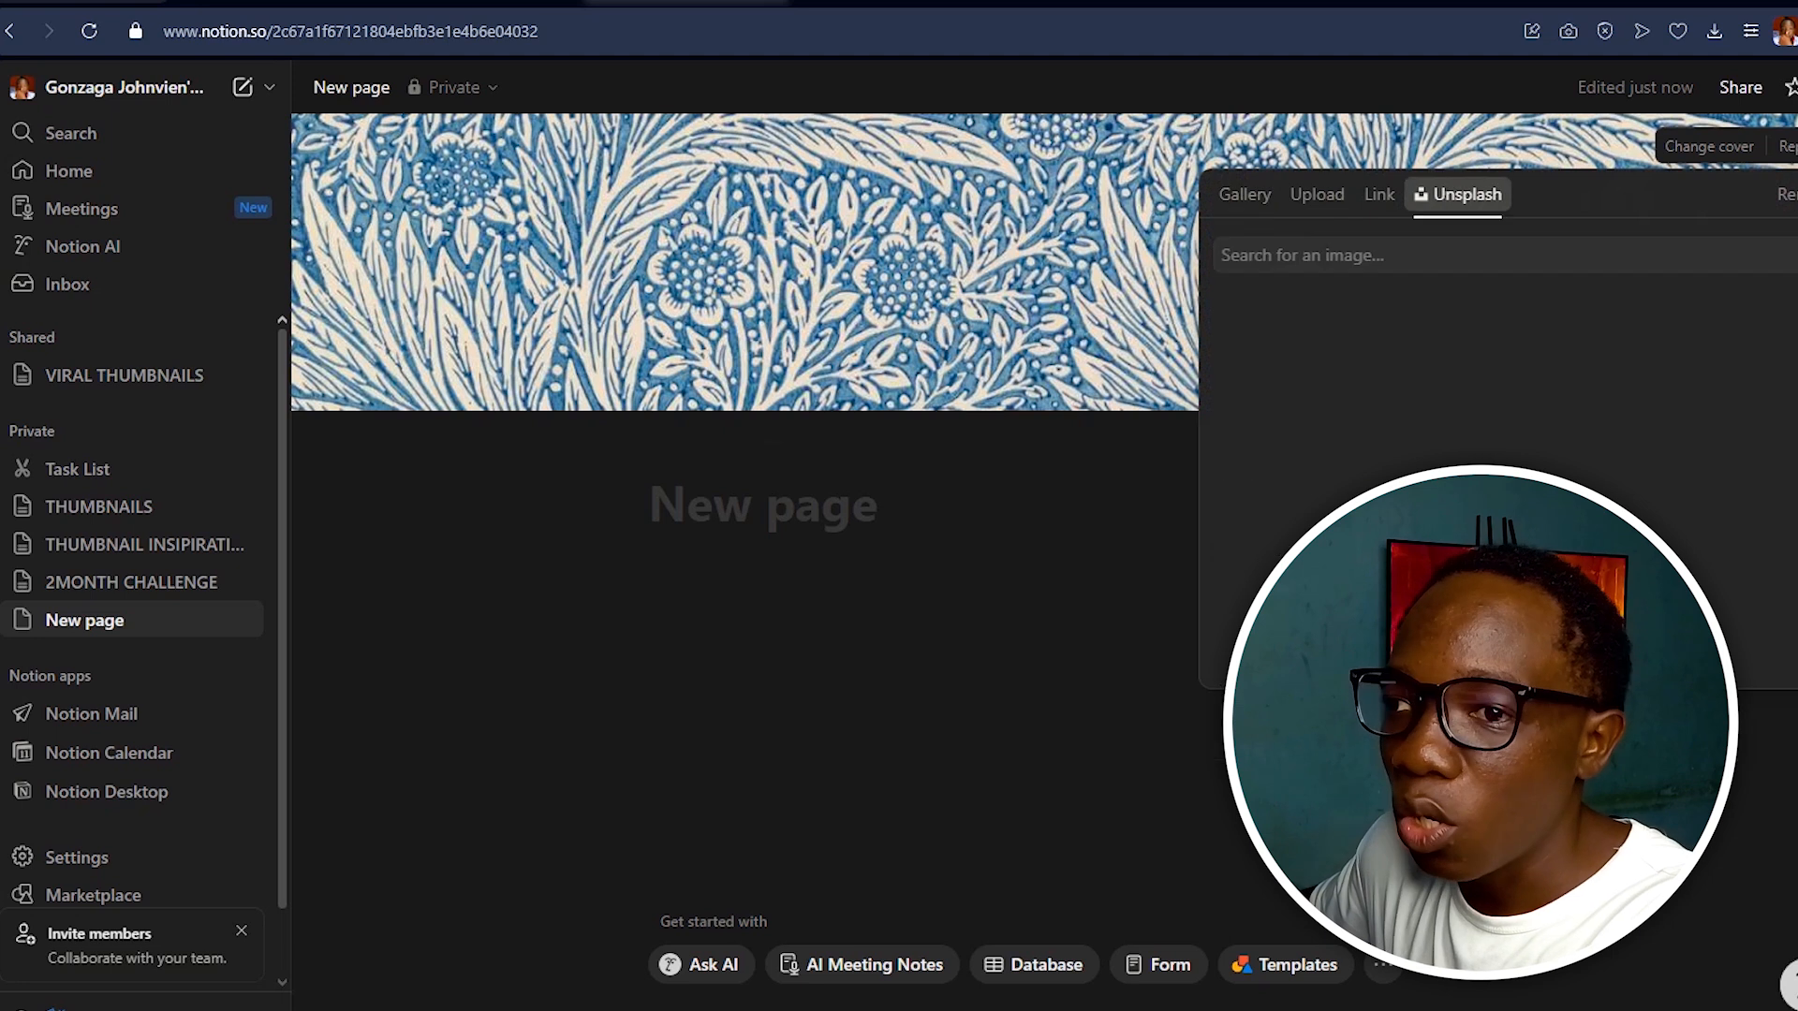
left_click(1317, 194)
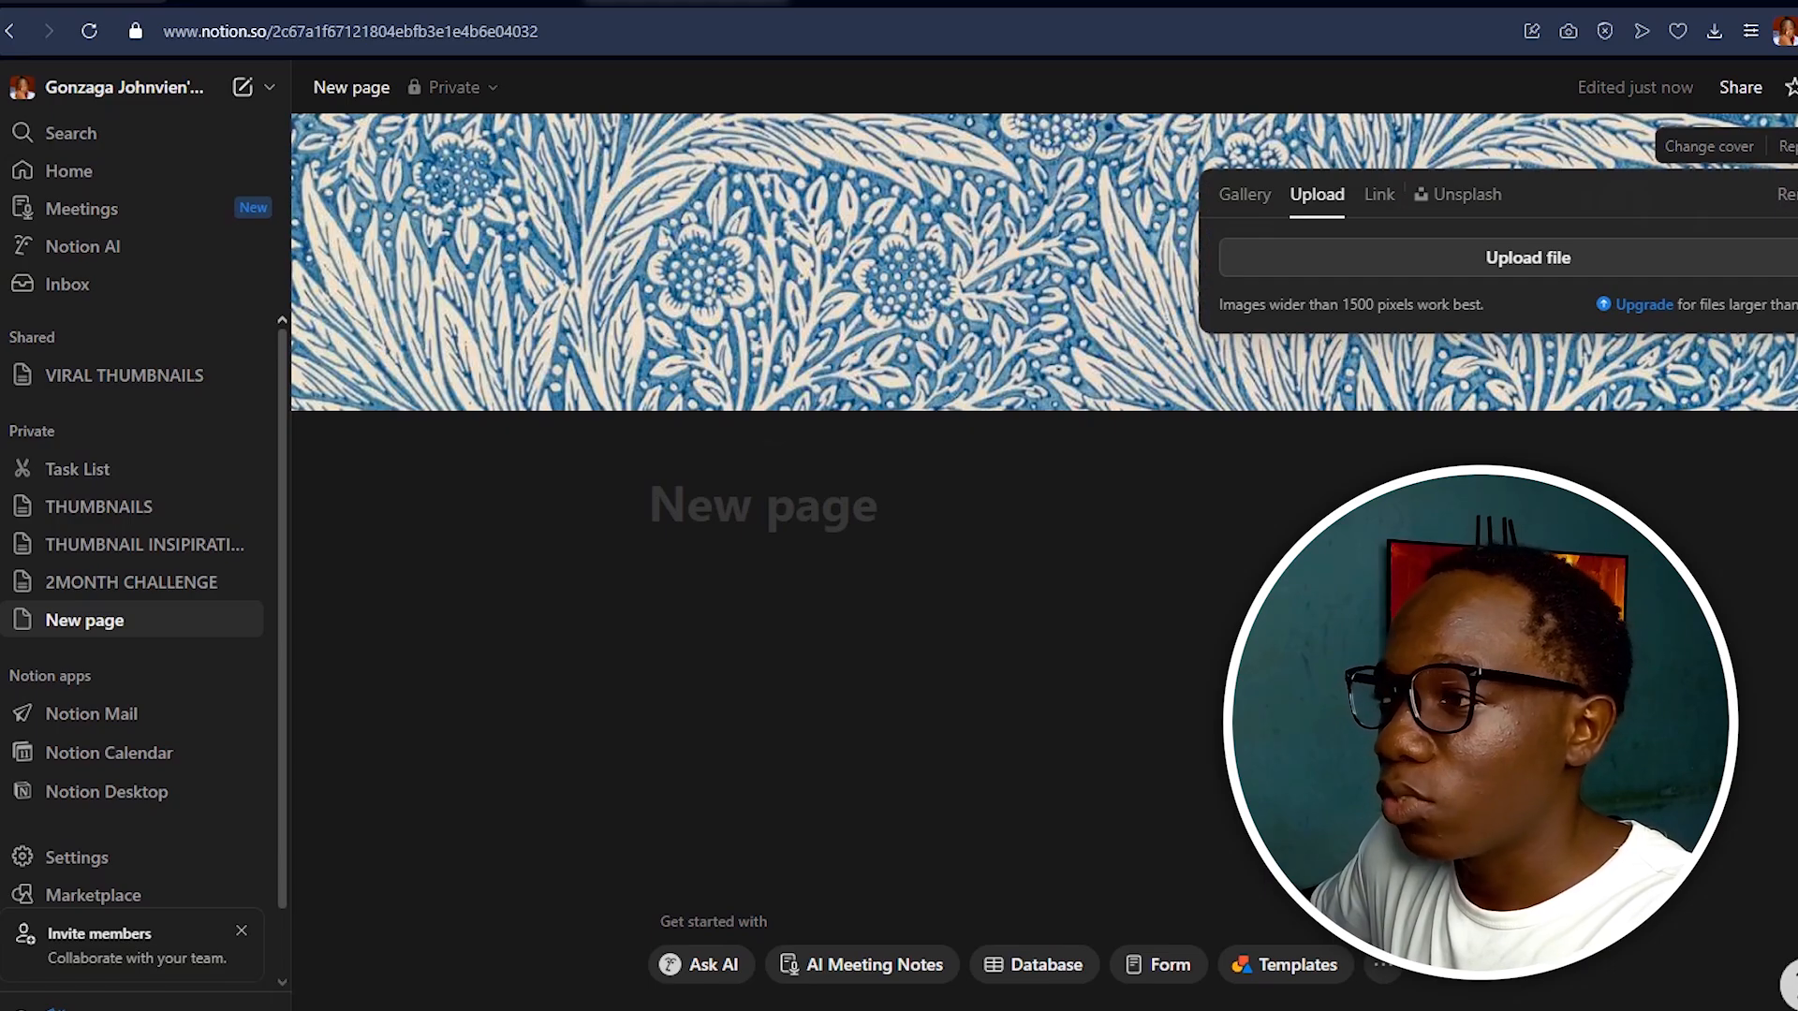
left_click(1461, 194)
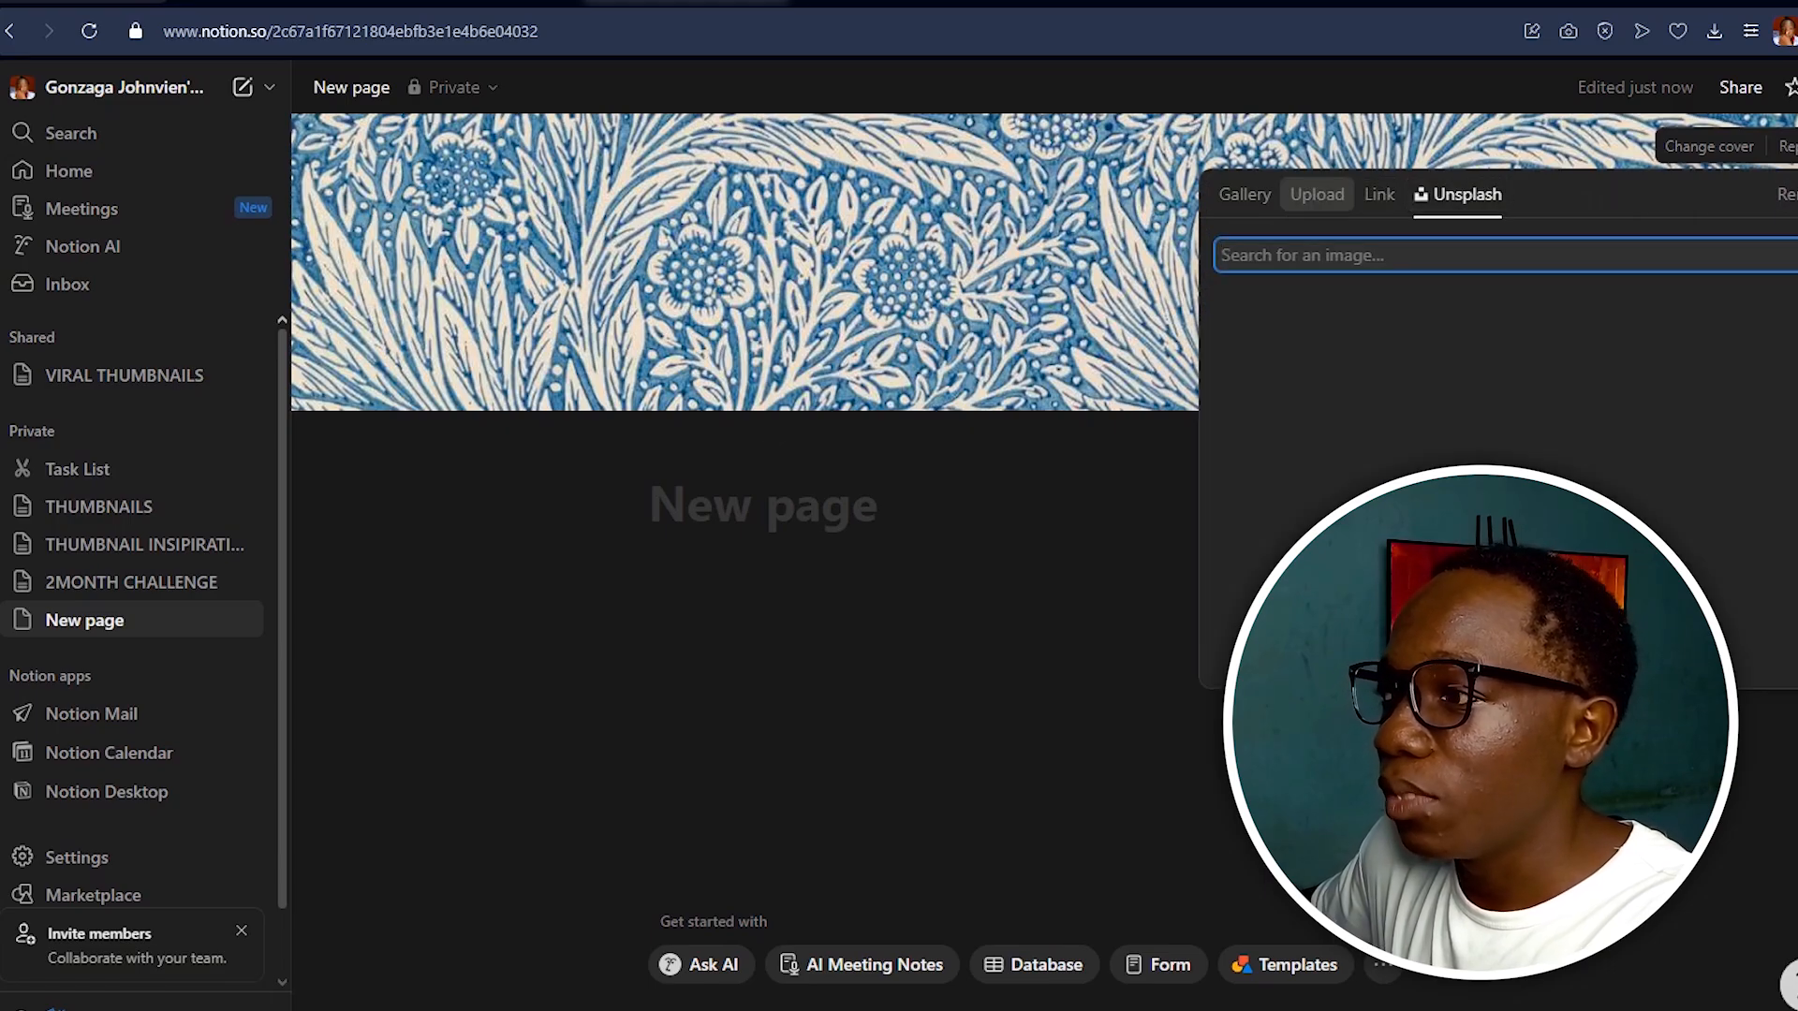
left_click(1317, 194)
left_click(1529, 257)
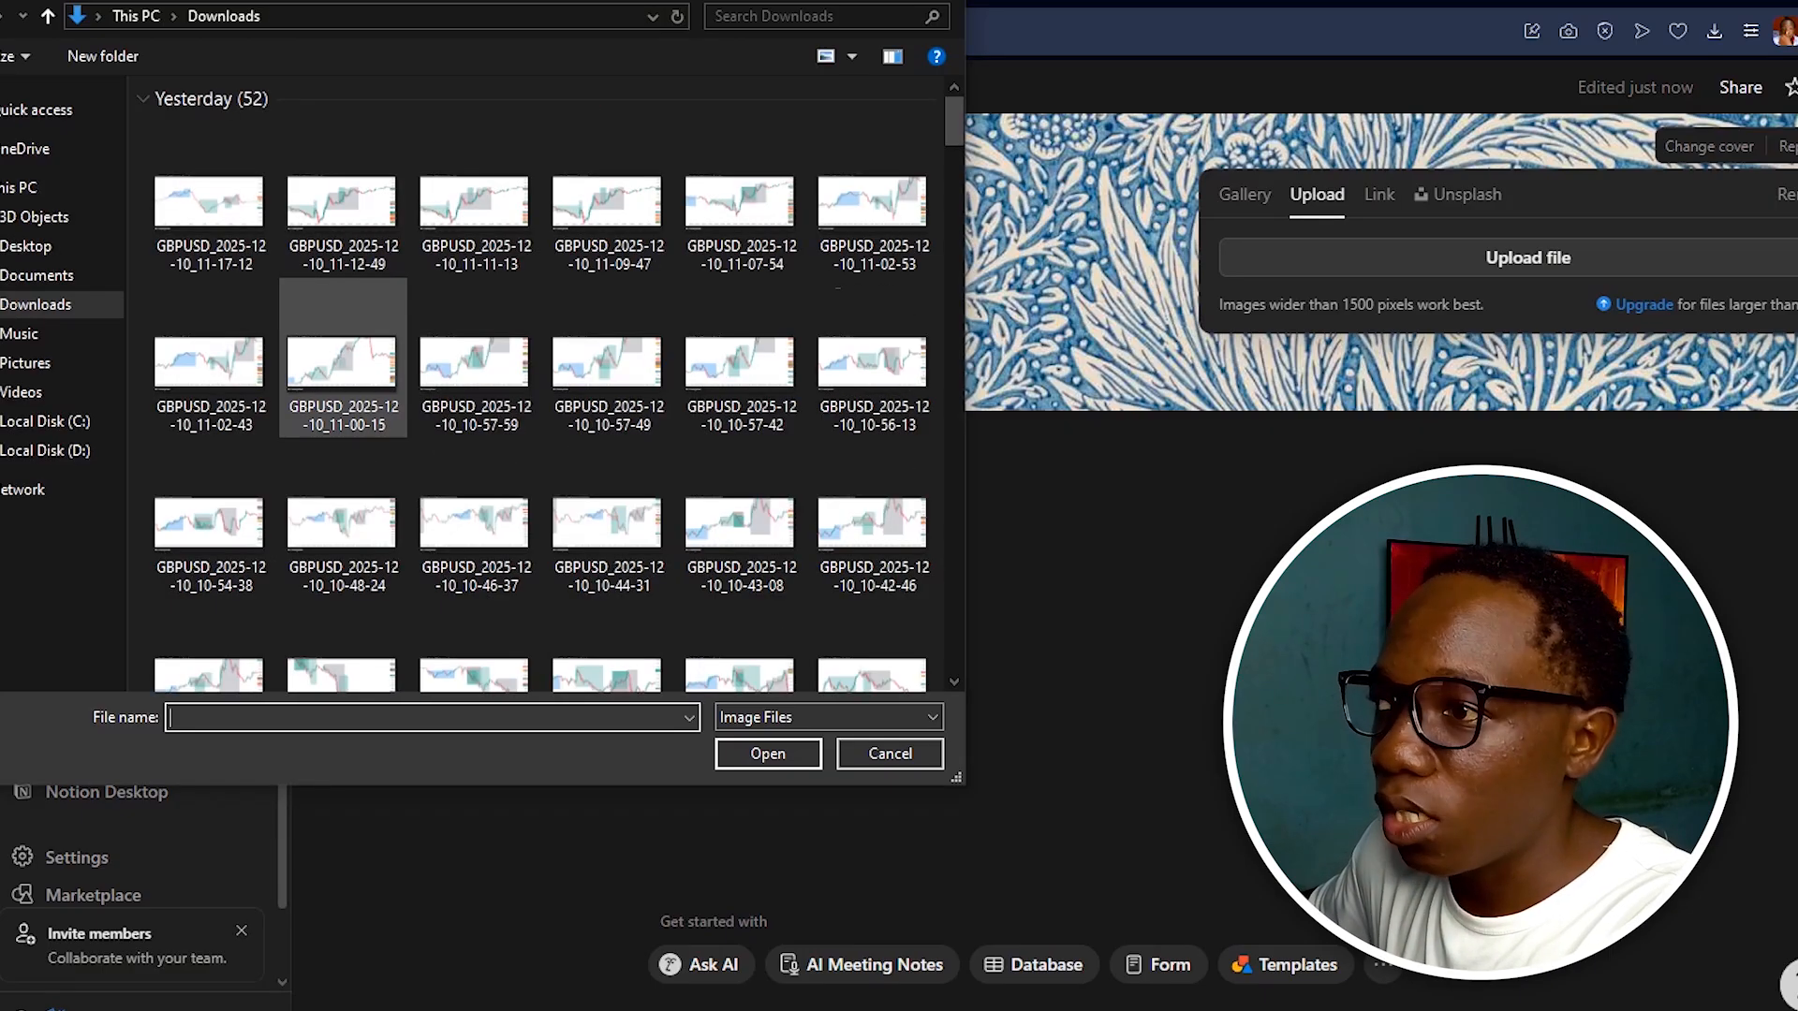
scroll(343, 375, "down", 15)
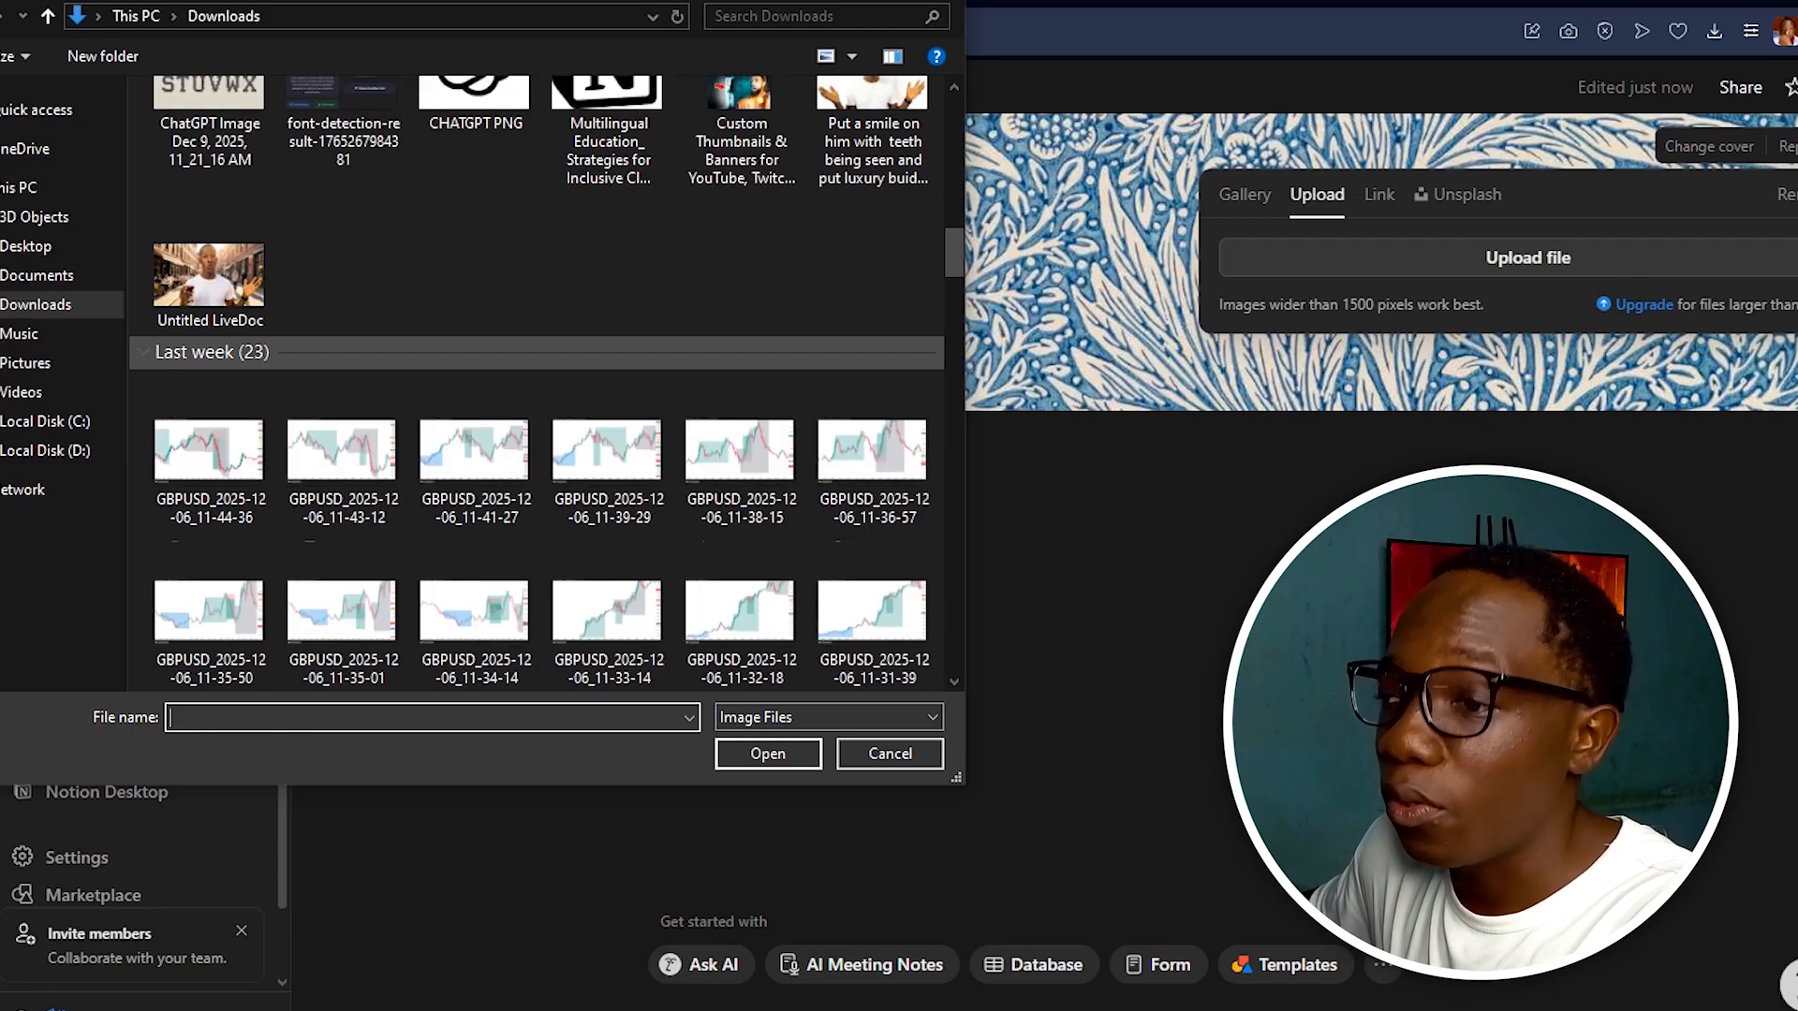
scroll(343, 375, "up", 5)
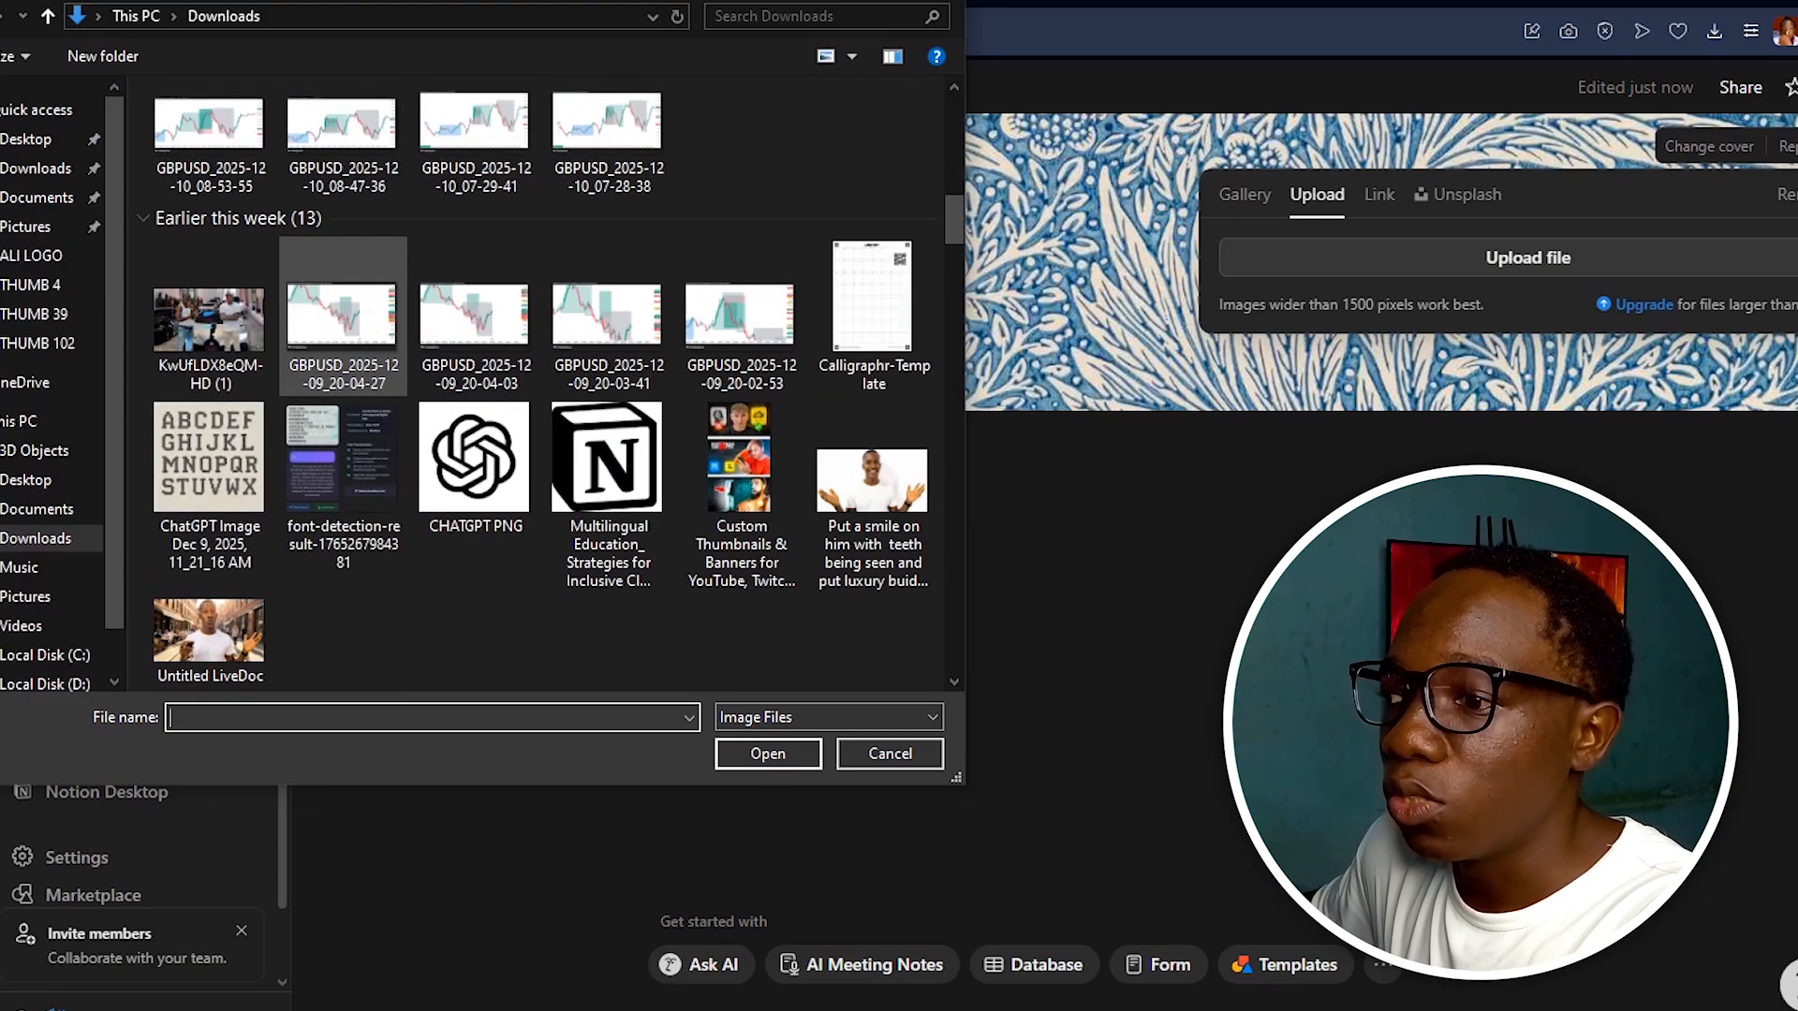
scroll(394, 365, "down", 6)
scroll(394, 365, "up", 2)
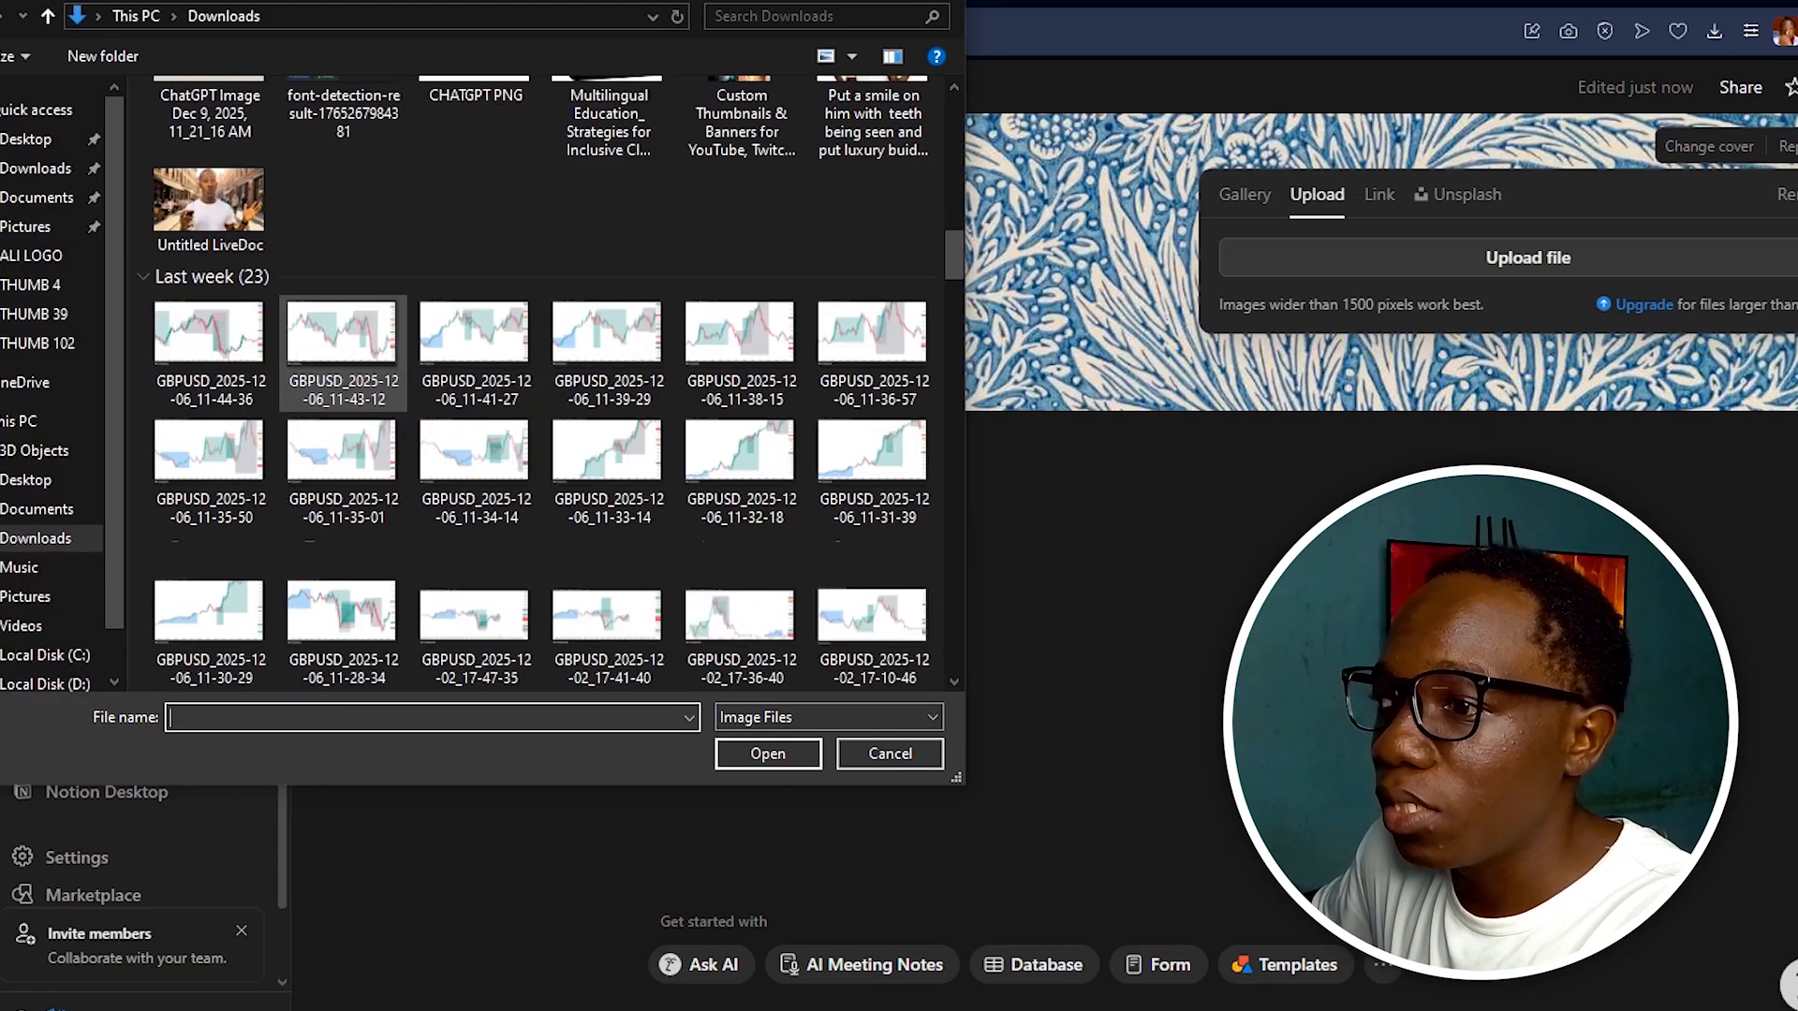
scroll(343, 365, "down", 6)
left_click(608, 459)
key("Return")
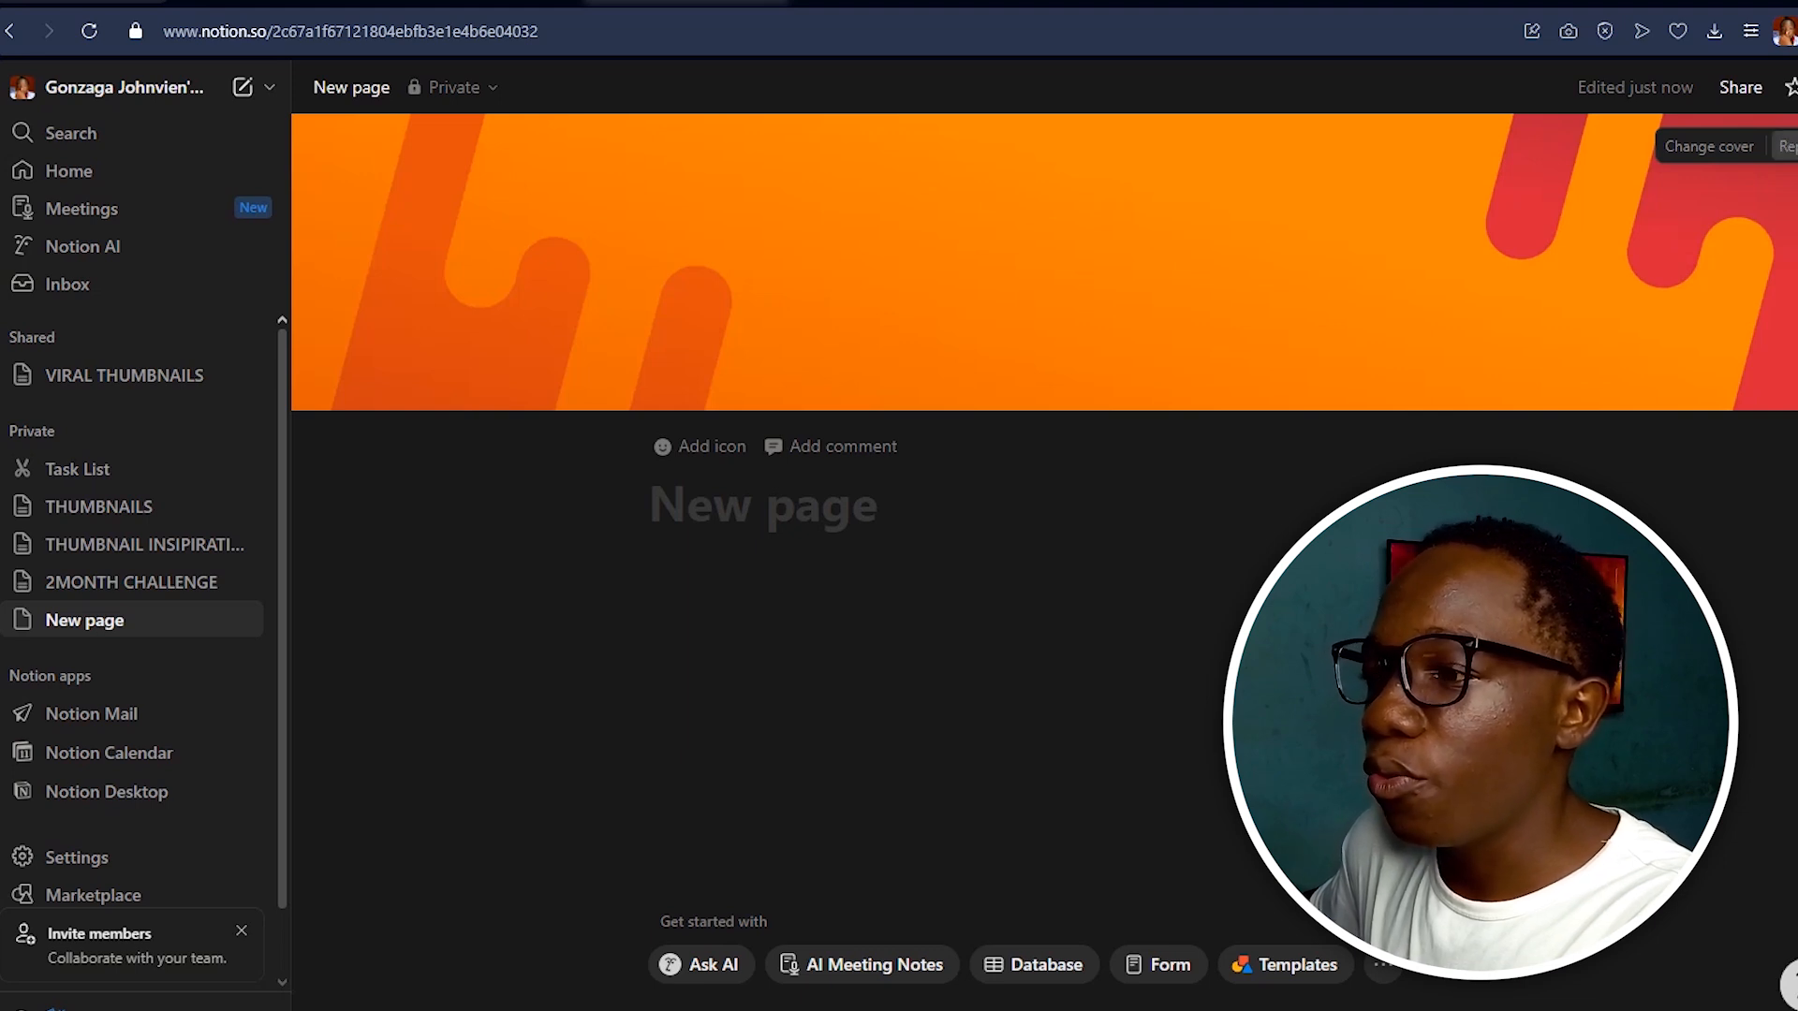
Reposition the orange cover image by shifting it upward and save its position.
left_click(1787, 146)
left_click_drag(936, 281, 937, 122)
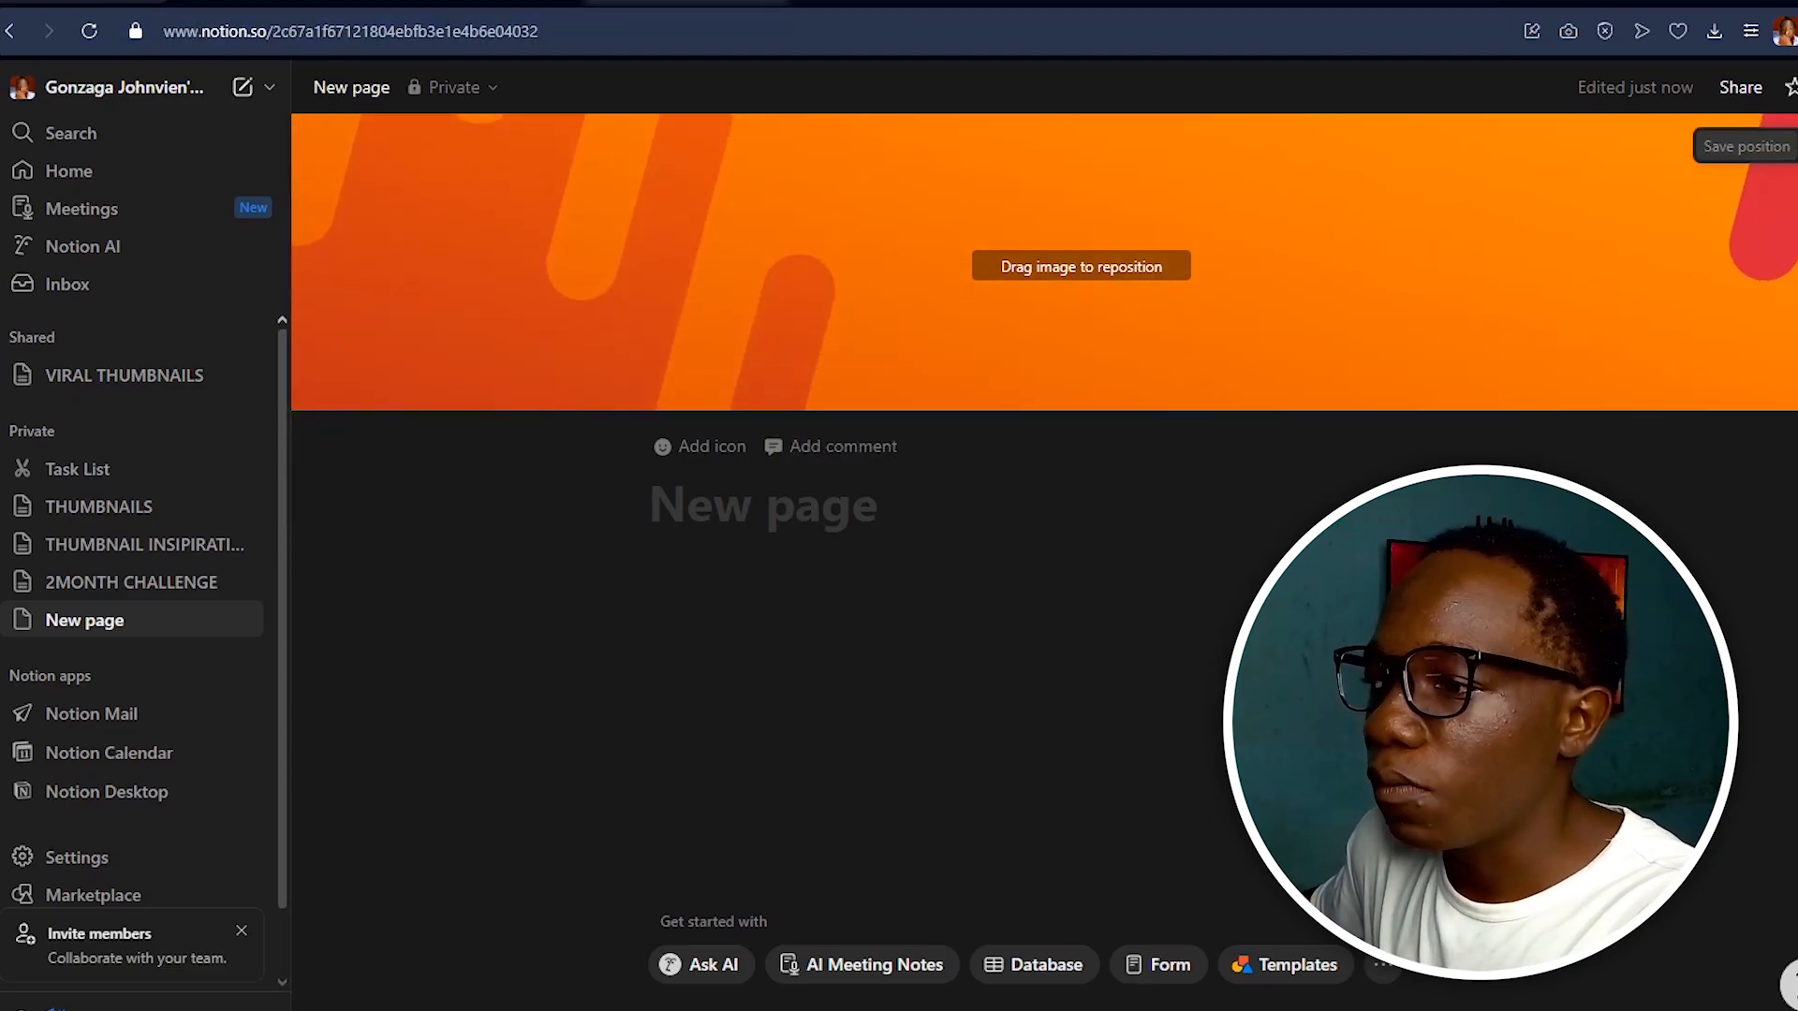
left_click(1744, 147)
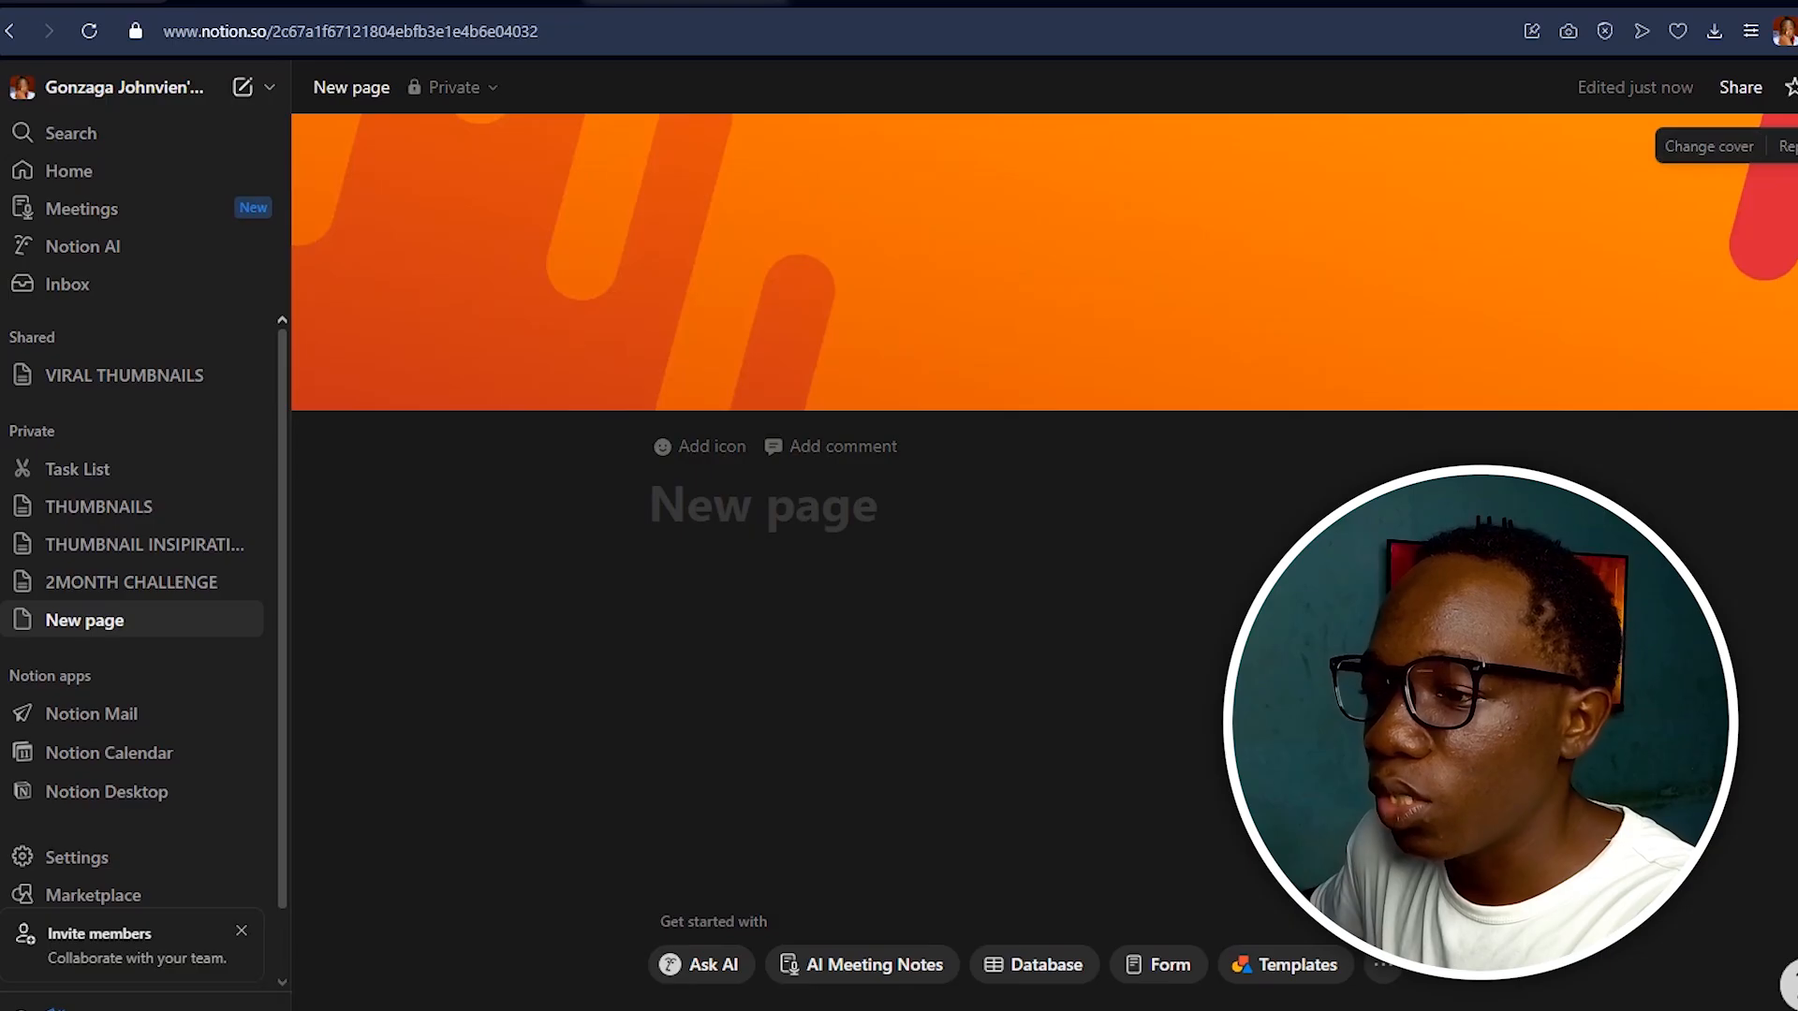
Title the new page DAILY and start an empty line below the title.
left_click(712, 505)
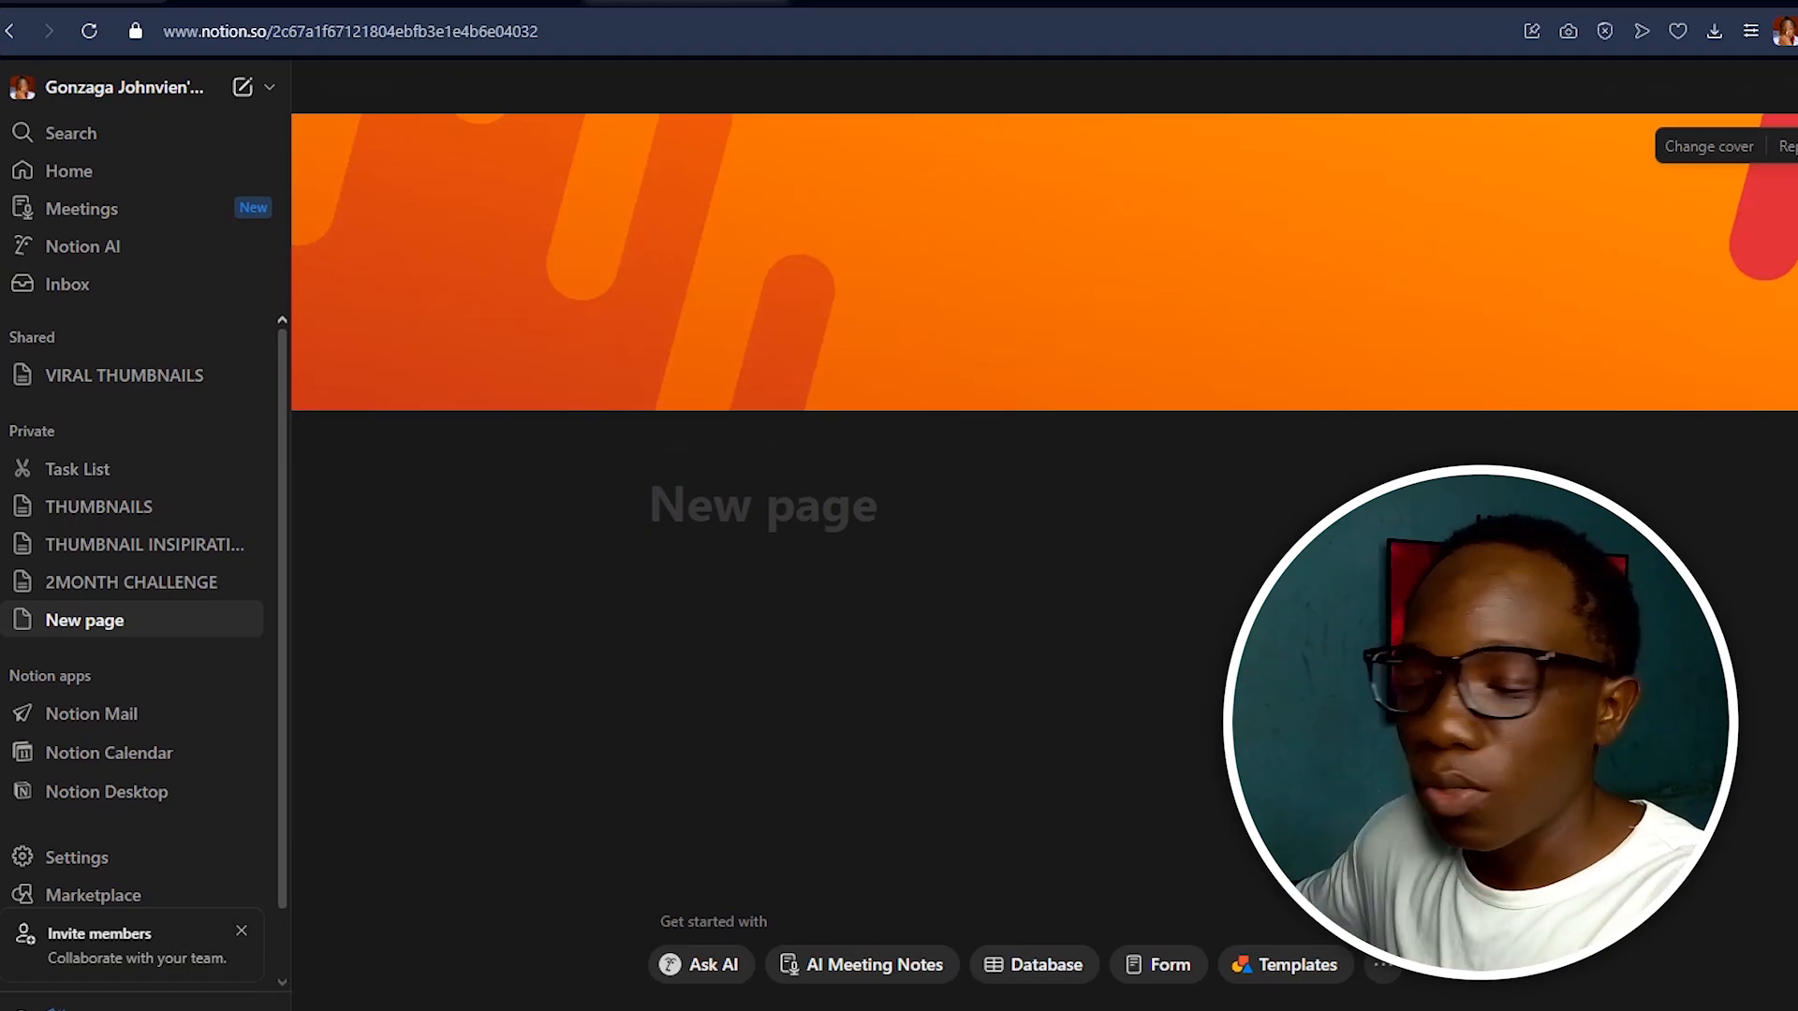
type("DAILTY")
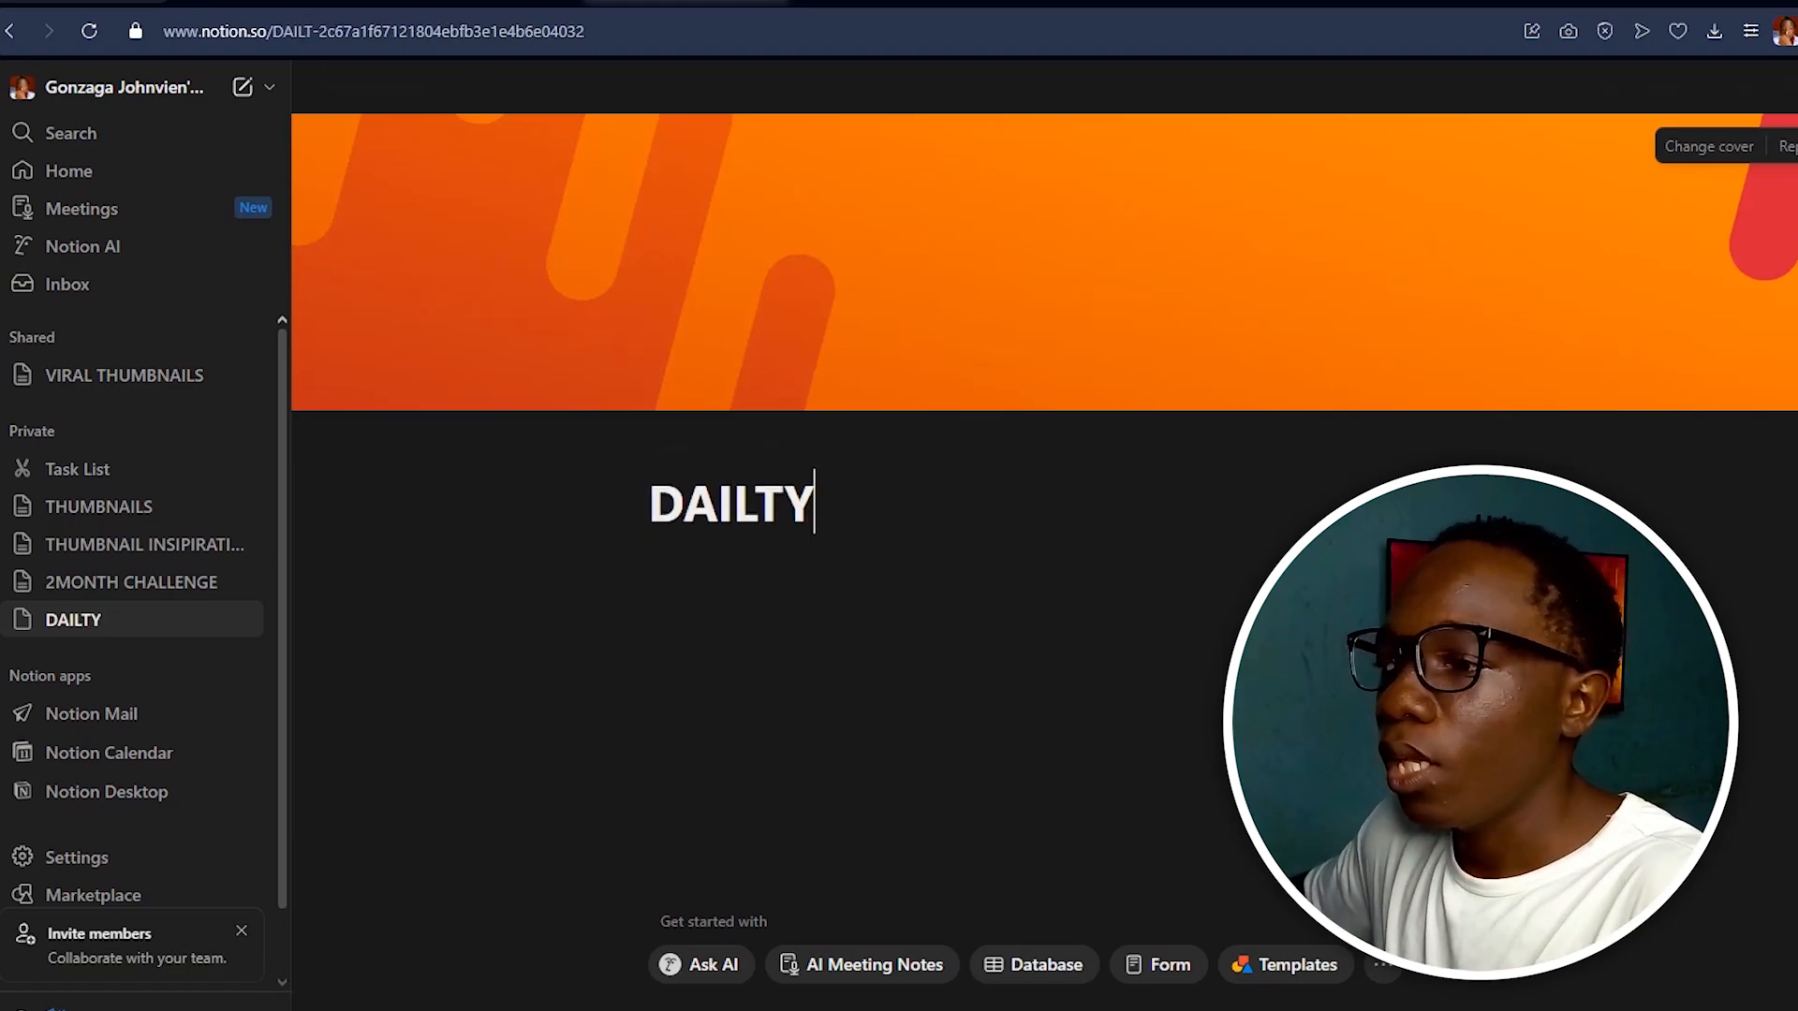
key("BackSpace")
key("BackSpace")
type("Y")
key("Return")
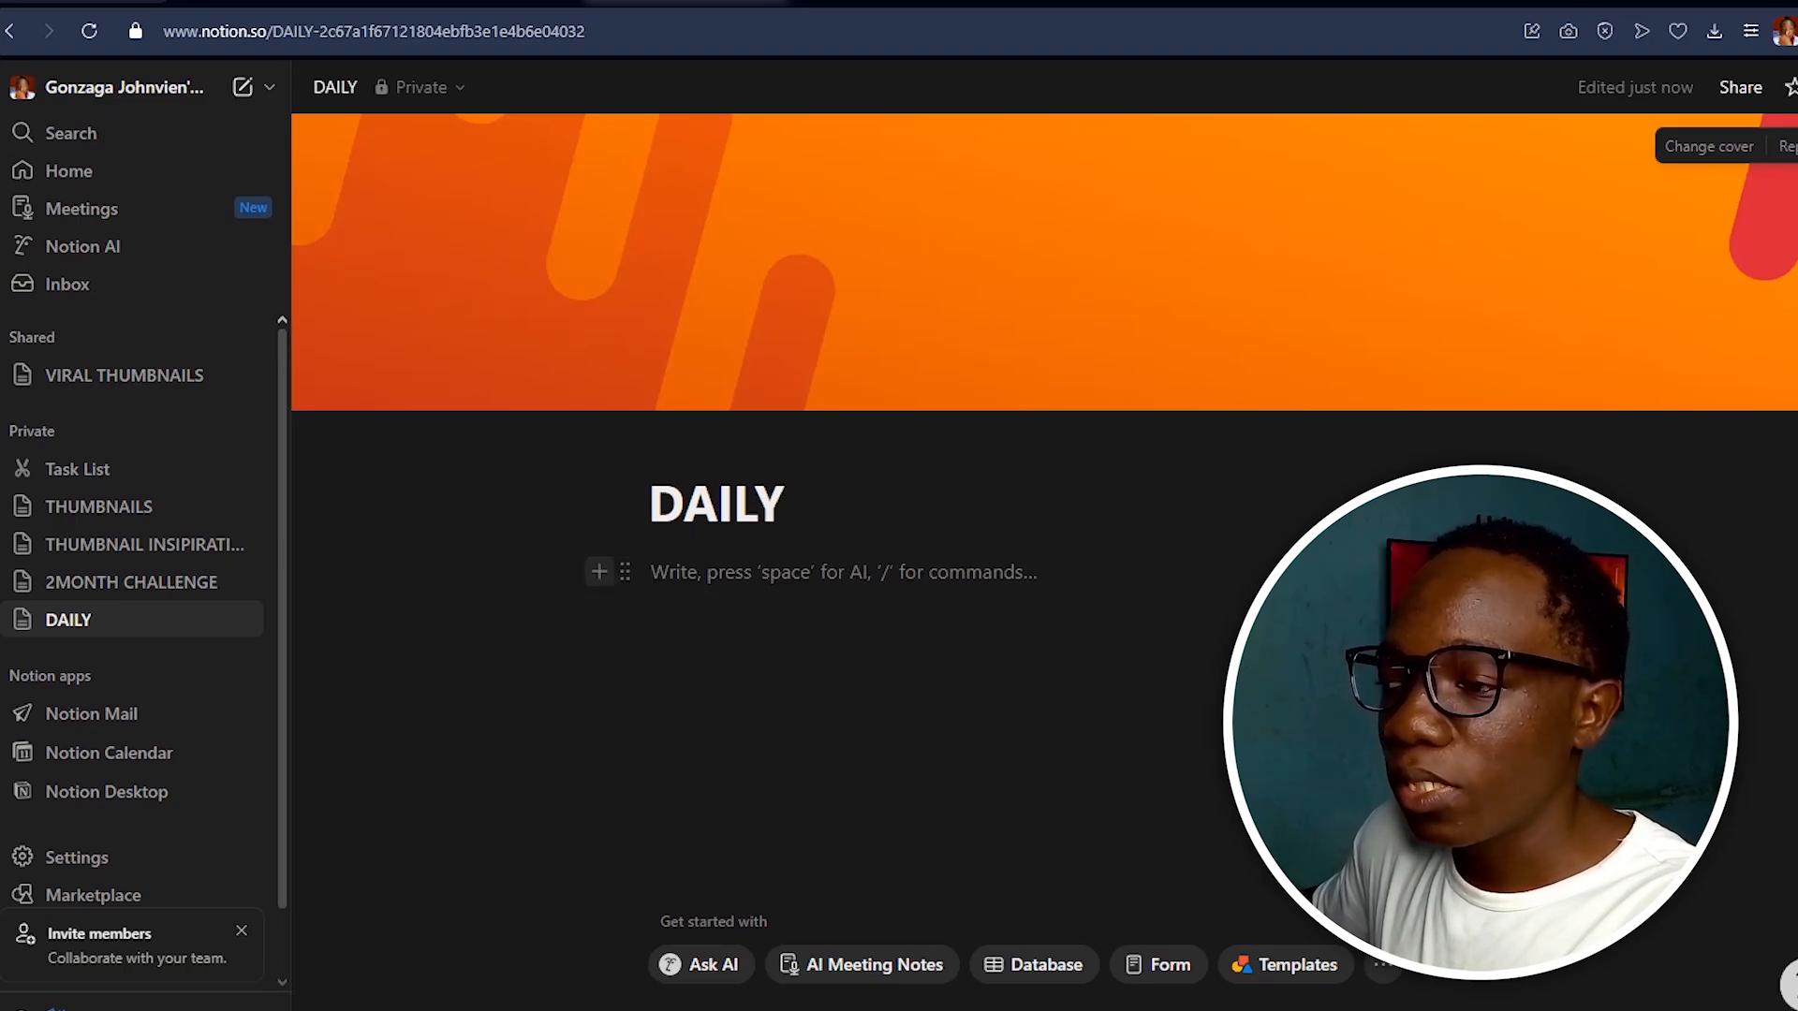
Insert a toggle list block under the DAILY title.
type("/")
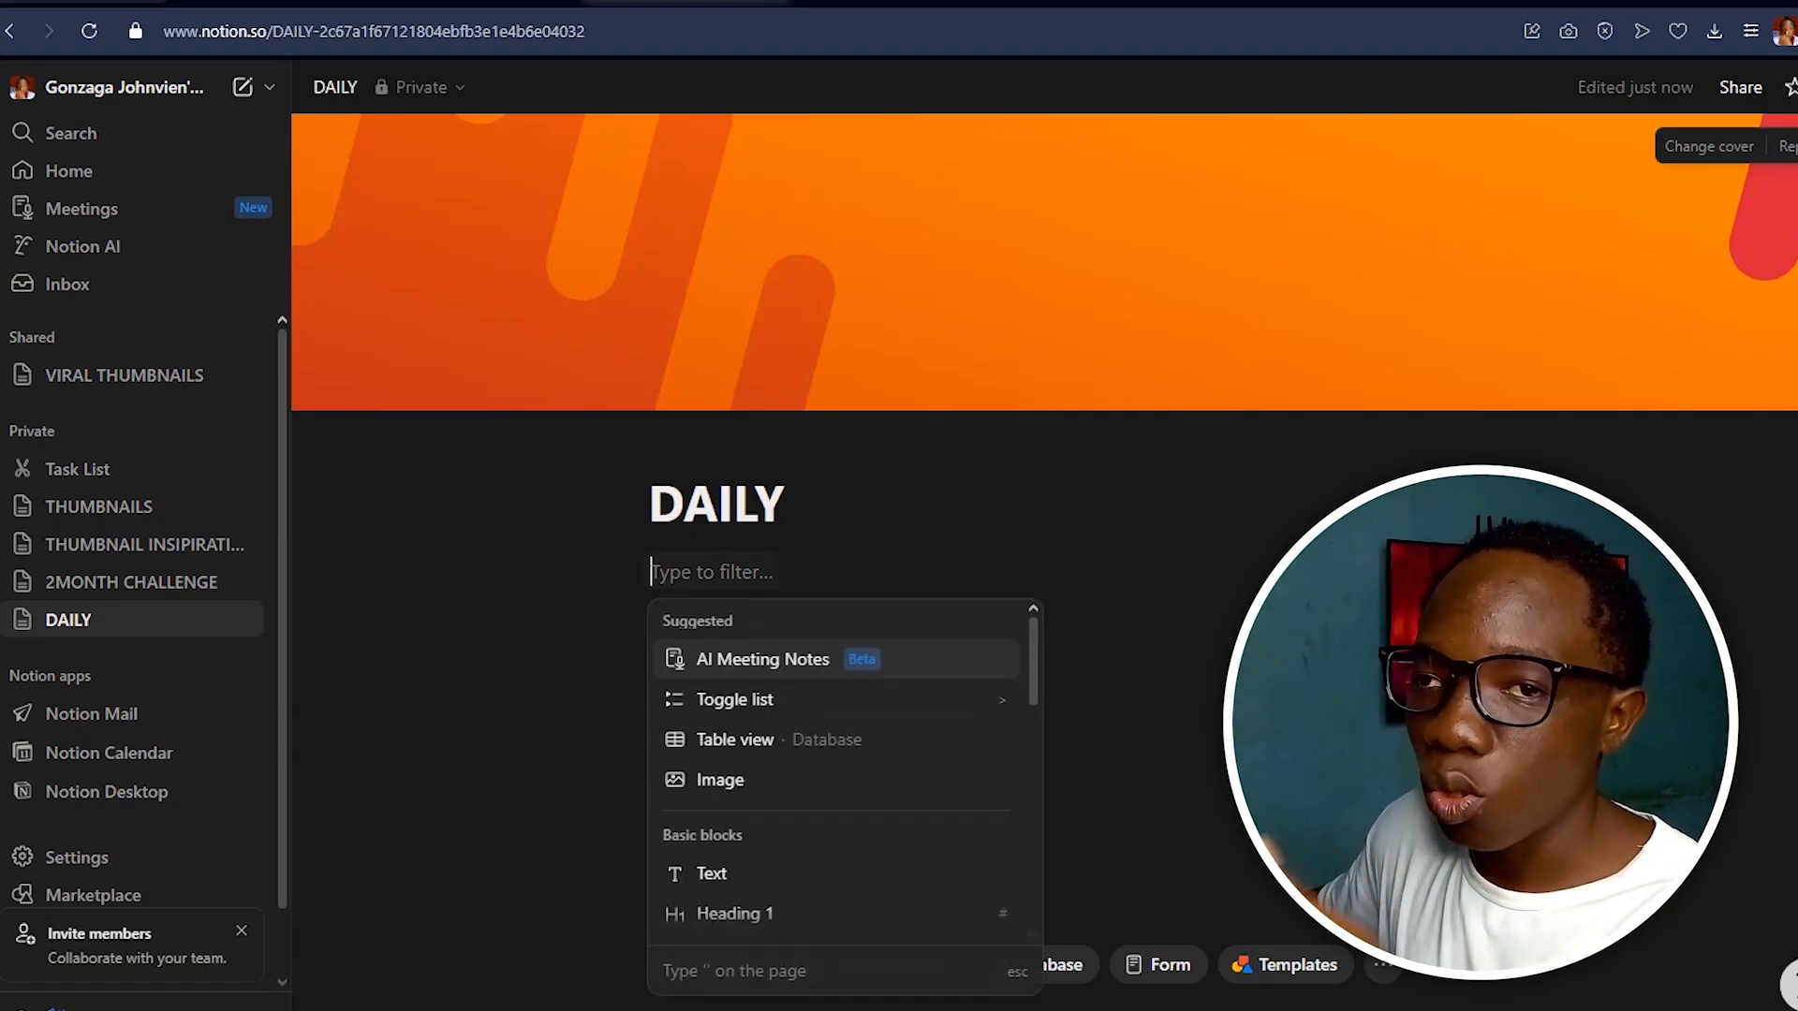
key("Down")
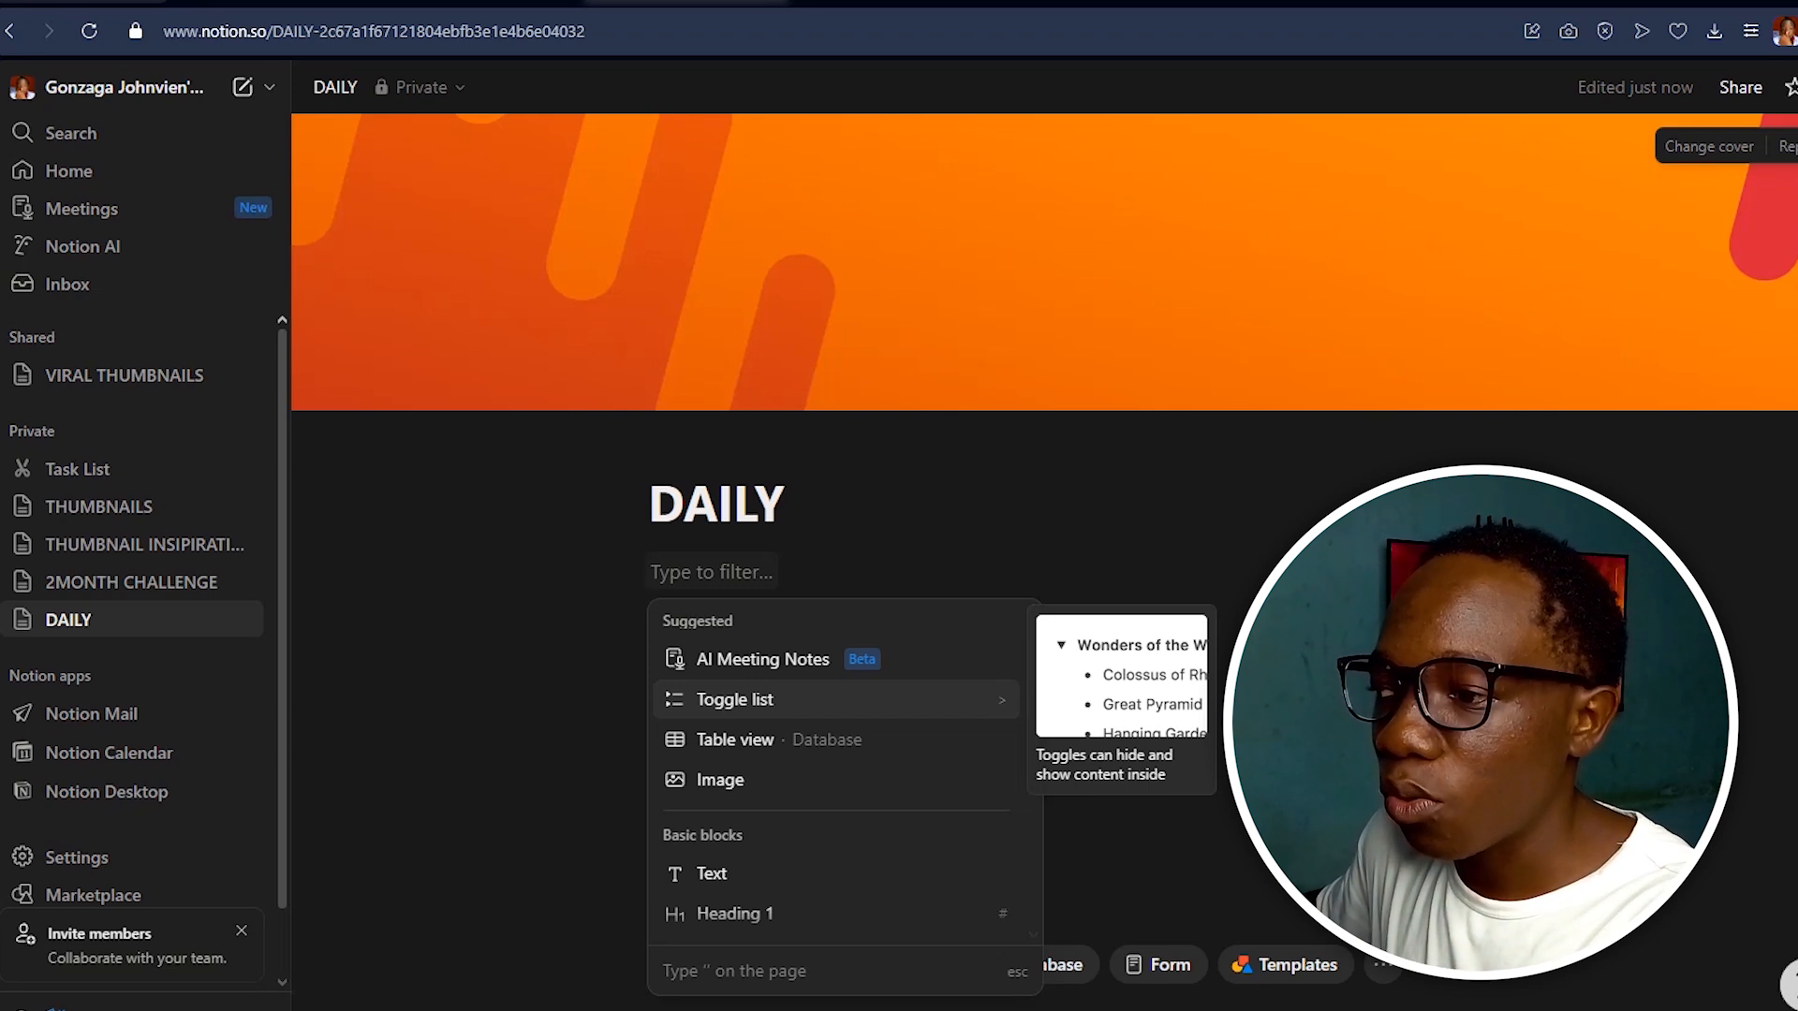
key("Down")
key("Down")
key("Down")
key("Down")
key("Down")
key("Down")
scroll(834, 751, "down", 2)
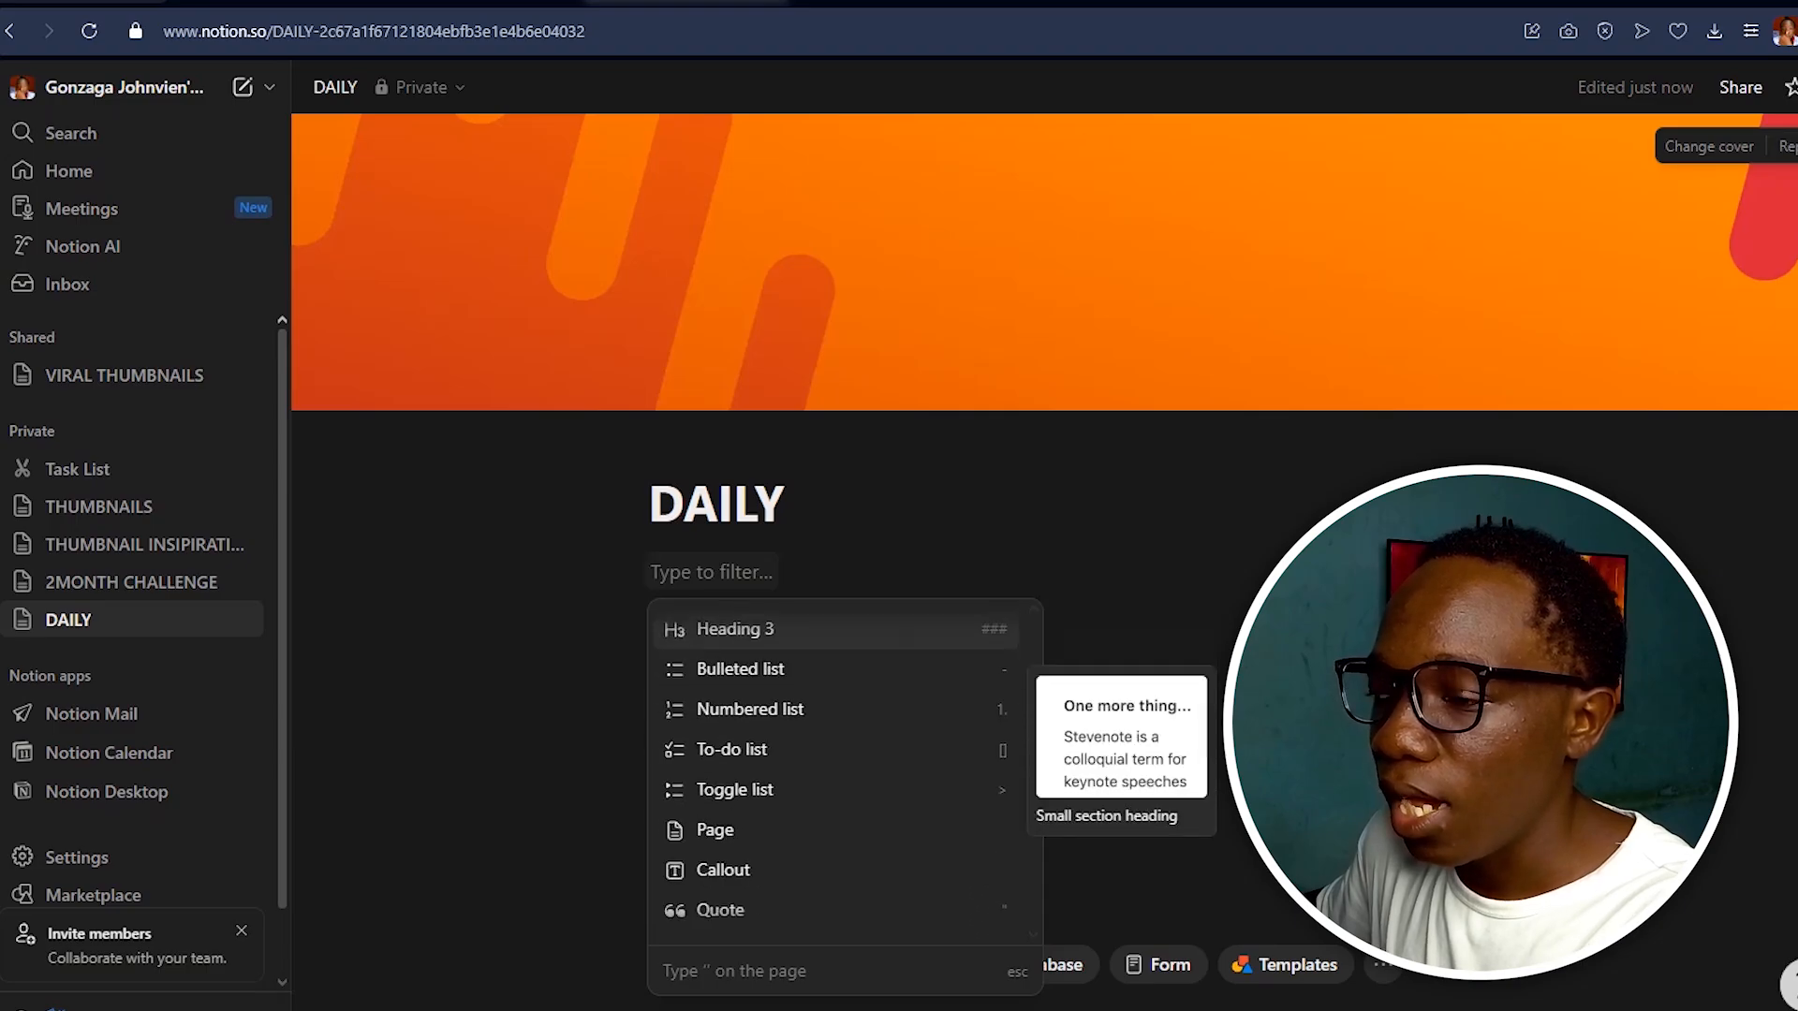
scroll(833, 791, "up", 1)
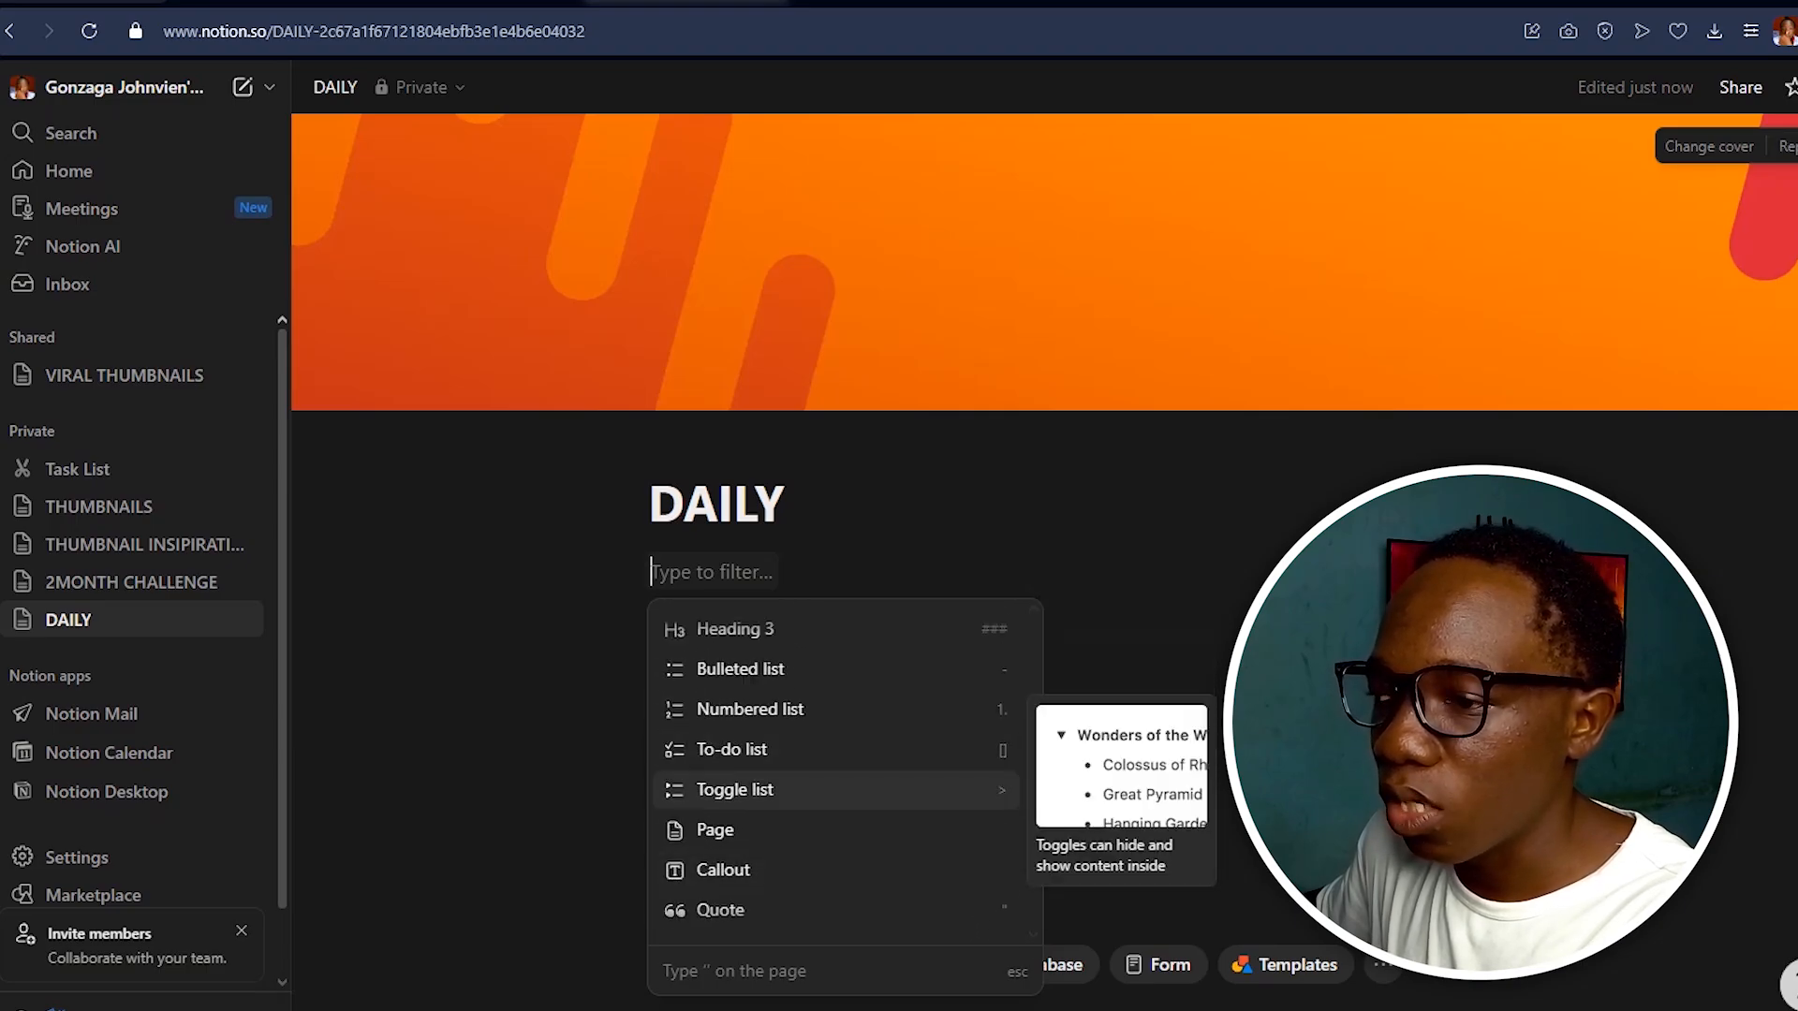
key("Return")
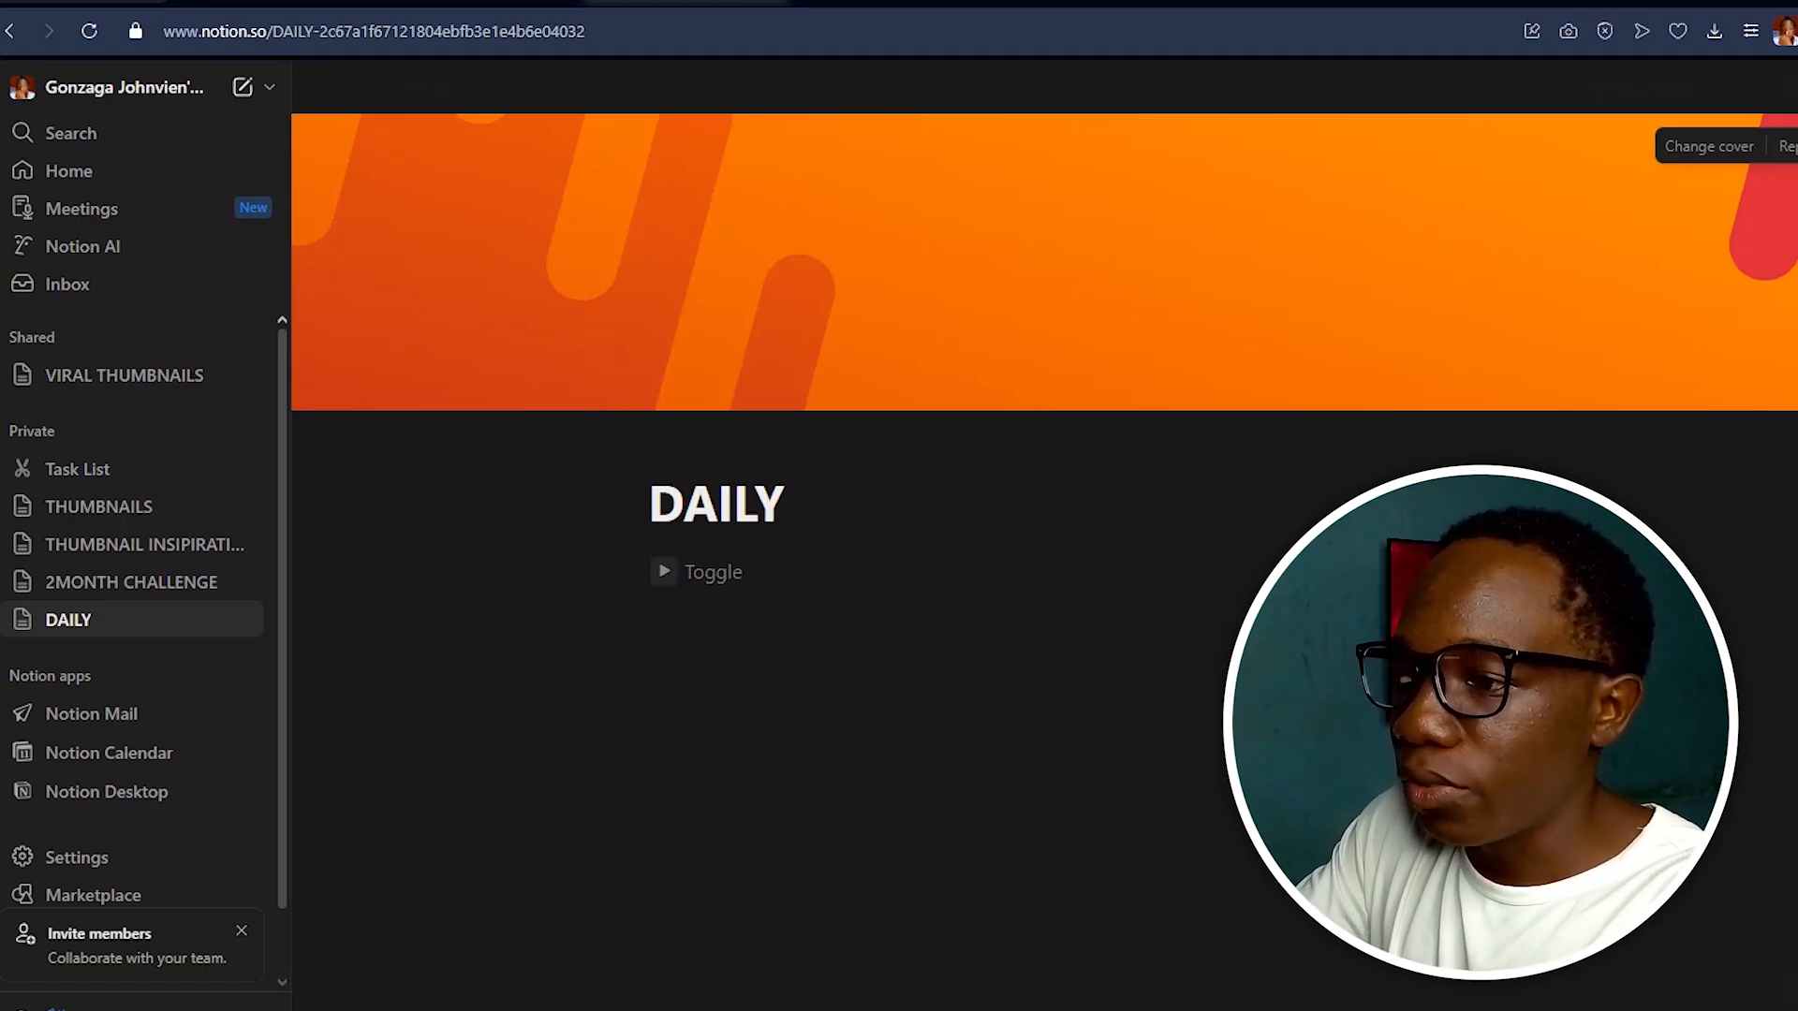
Name the toggle MY TRADES and start a new block below it.
type("MY")
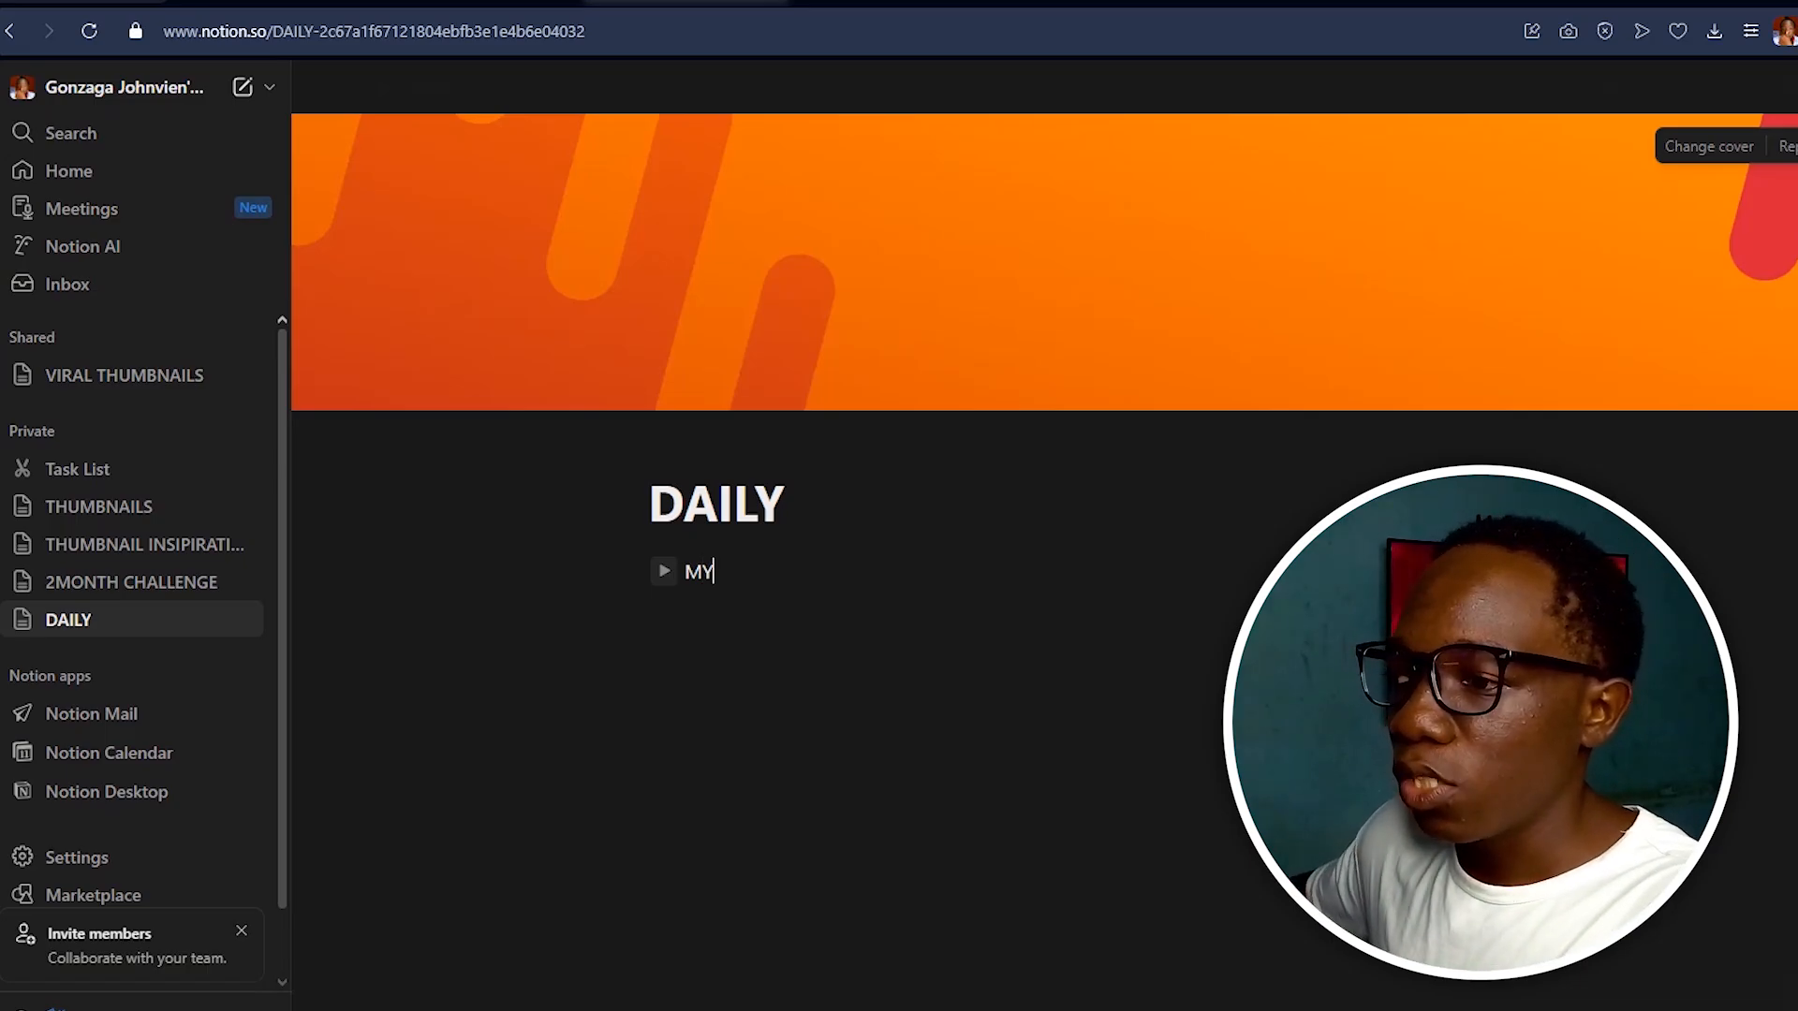
type(" TRADES")
key("Return")
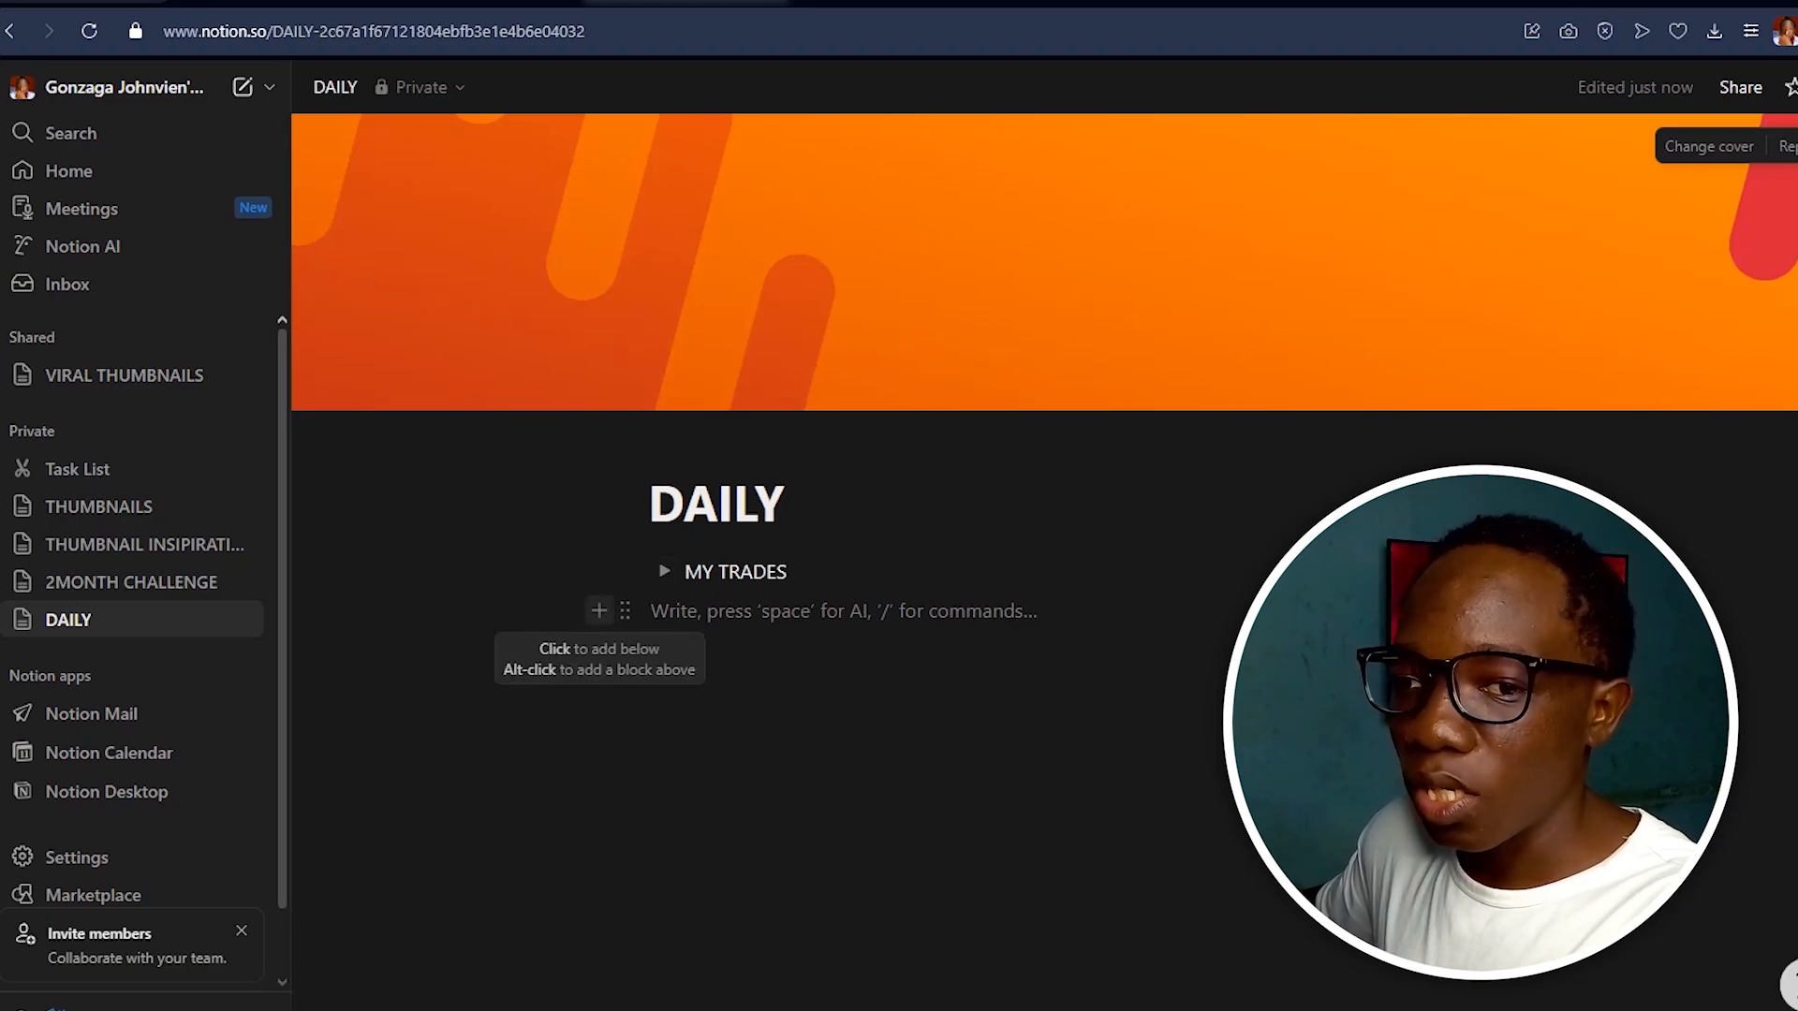
left_click(598, 611)
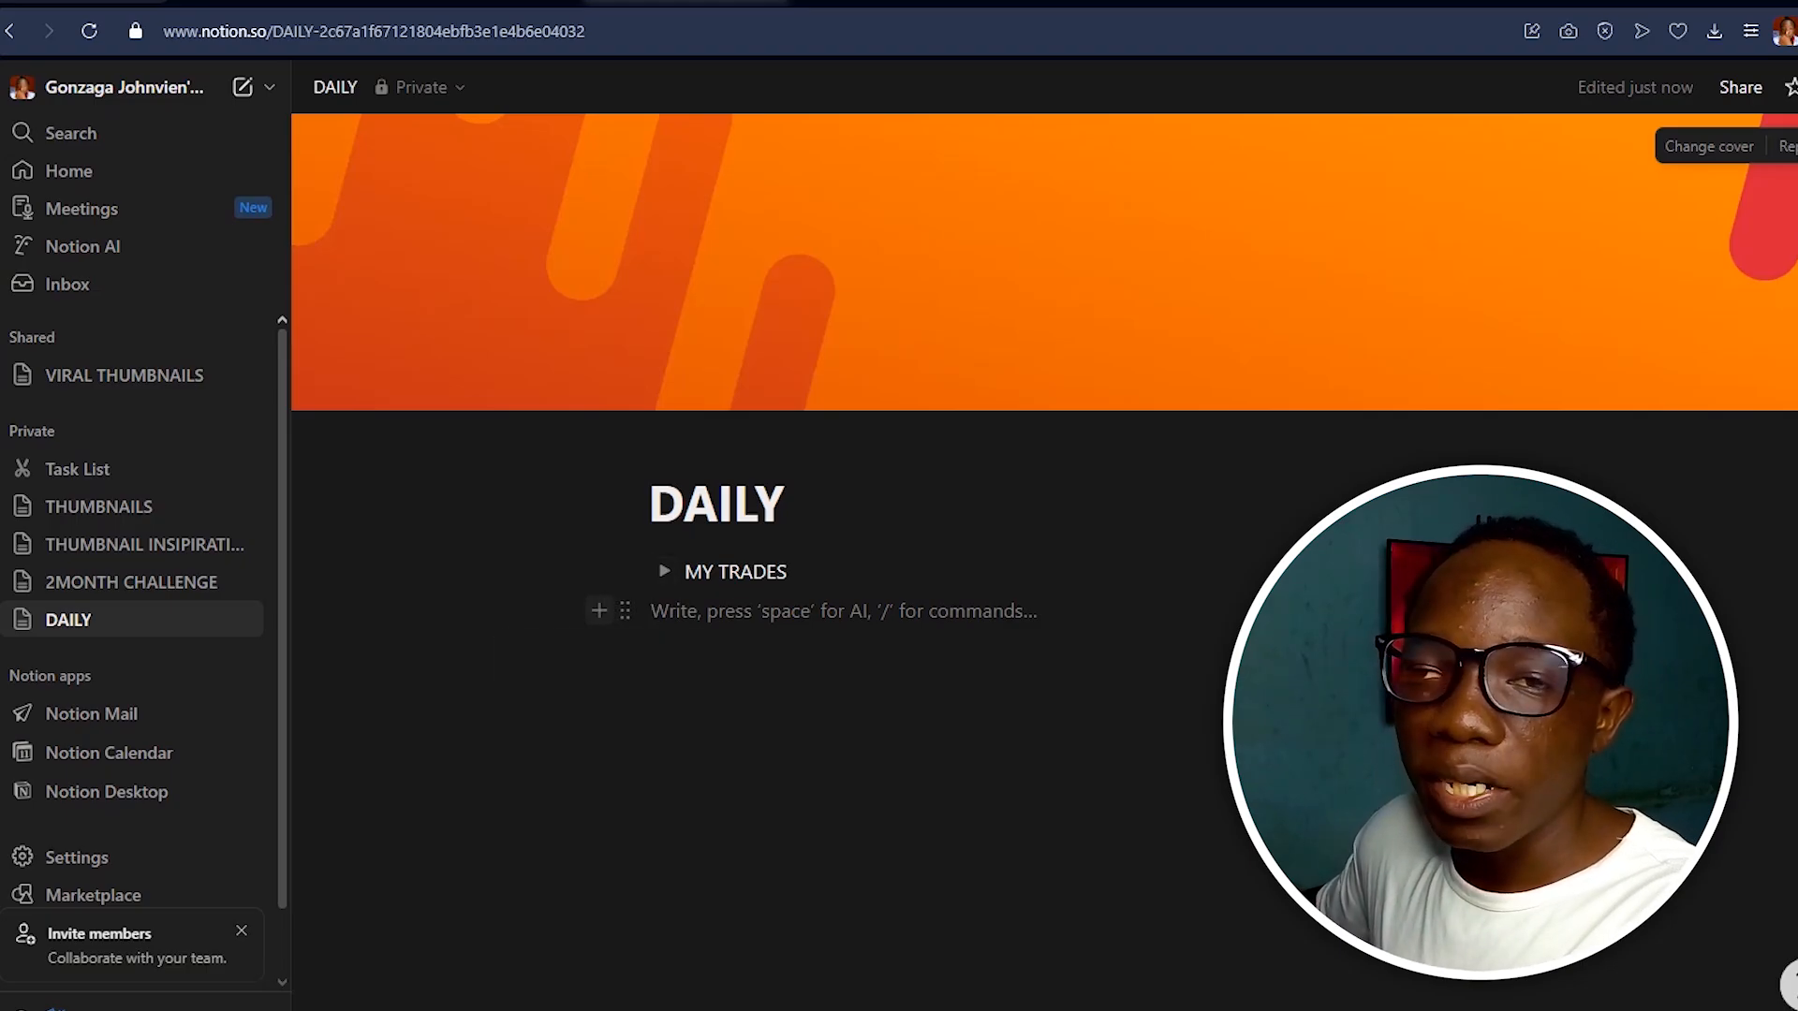
Insert a Table view database block below the MY TRADES toggle.
key("Down")
key("Down")
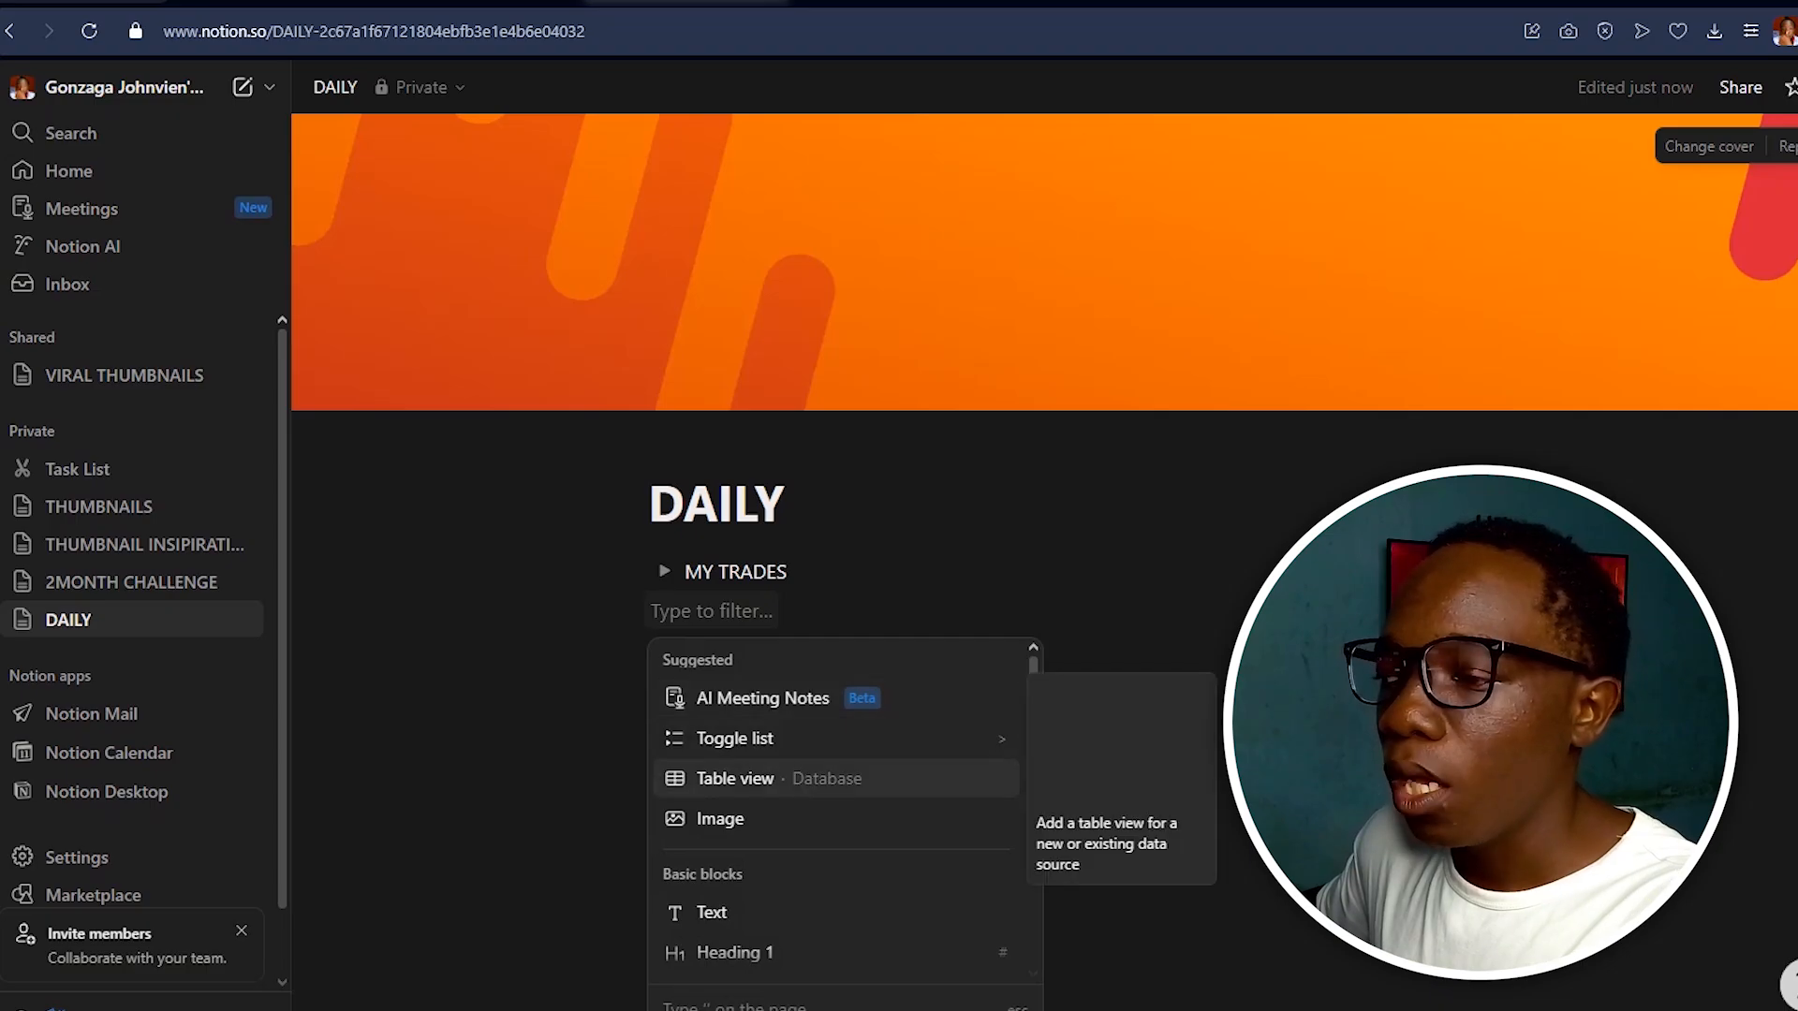
key("Down")
key("Down")
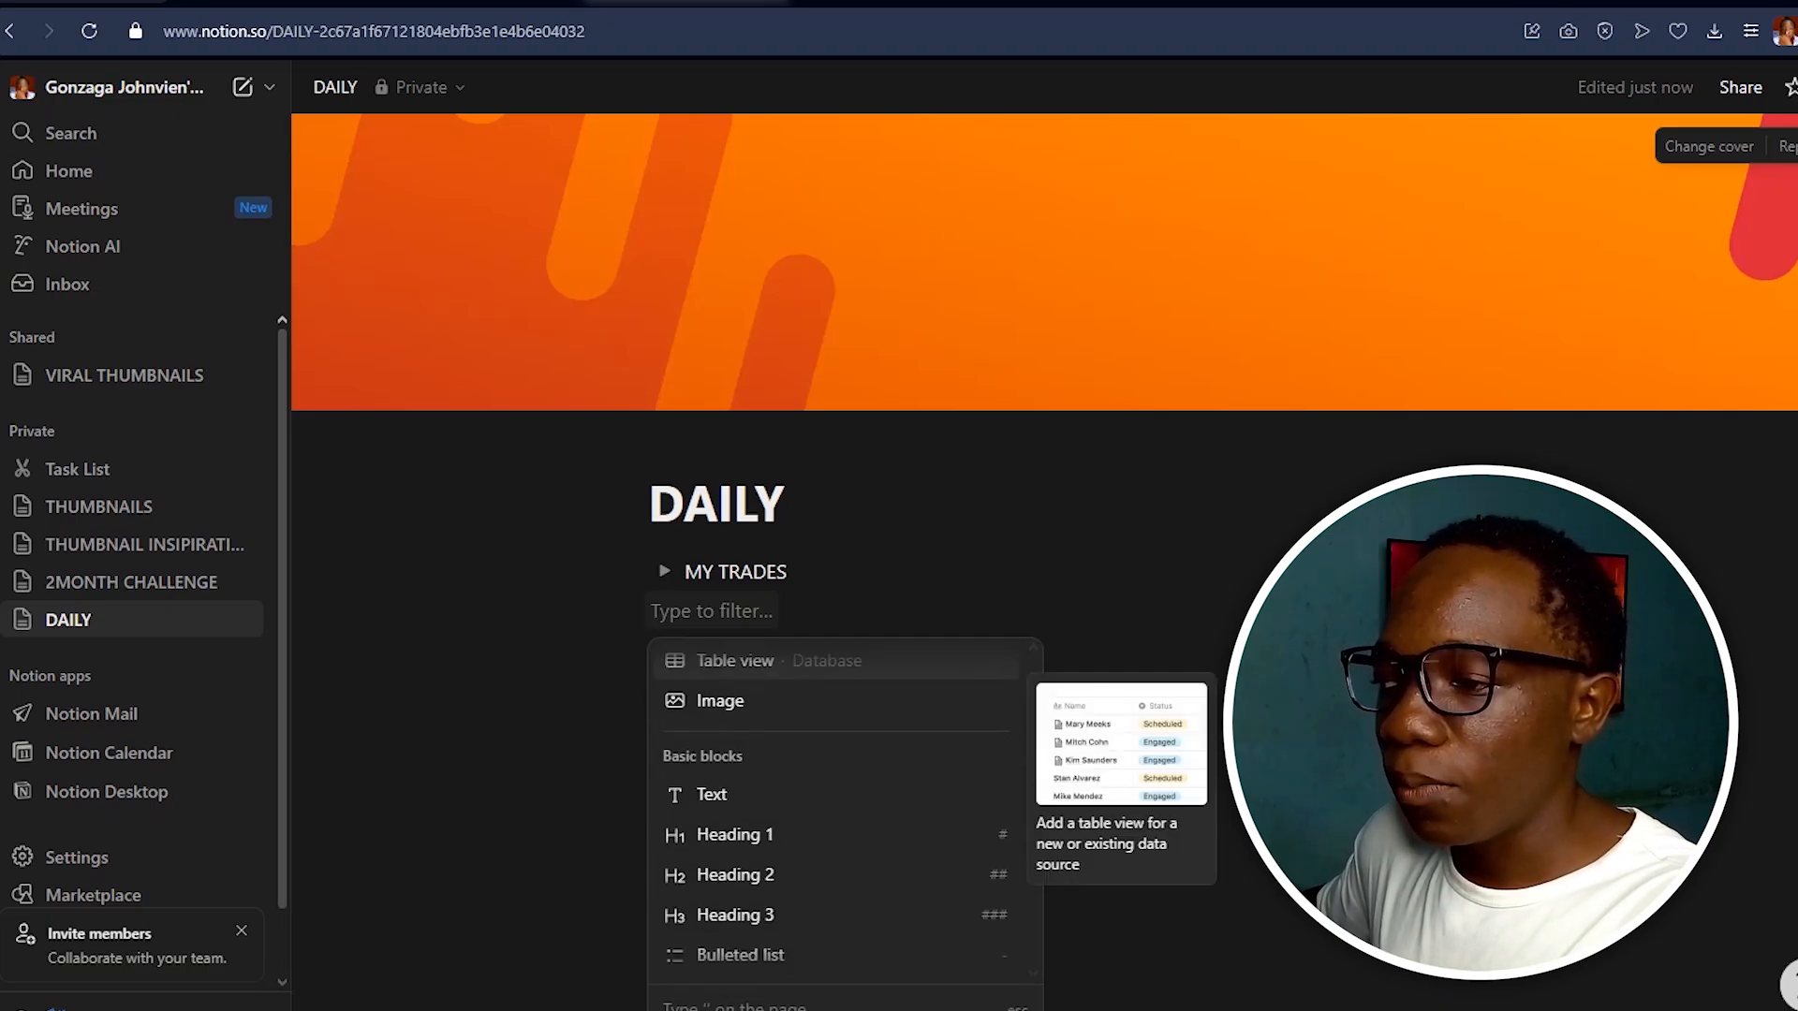
key("Down")
key("Down")
key("Down")
key("Down")
key("Down")
key("Down")
key("Down")
key("Up")
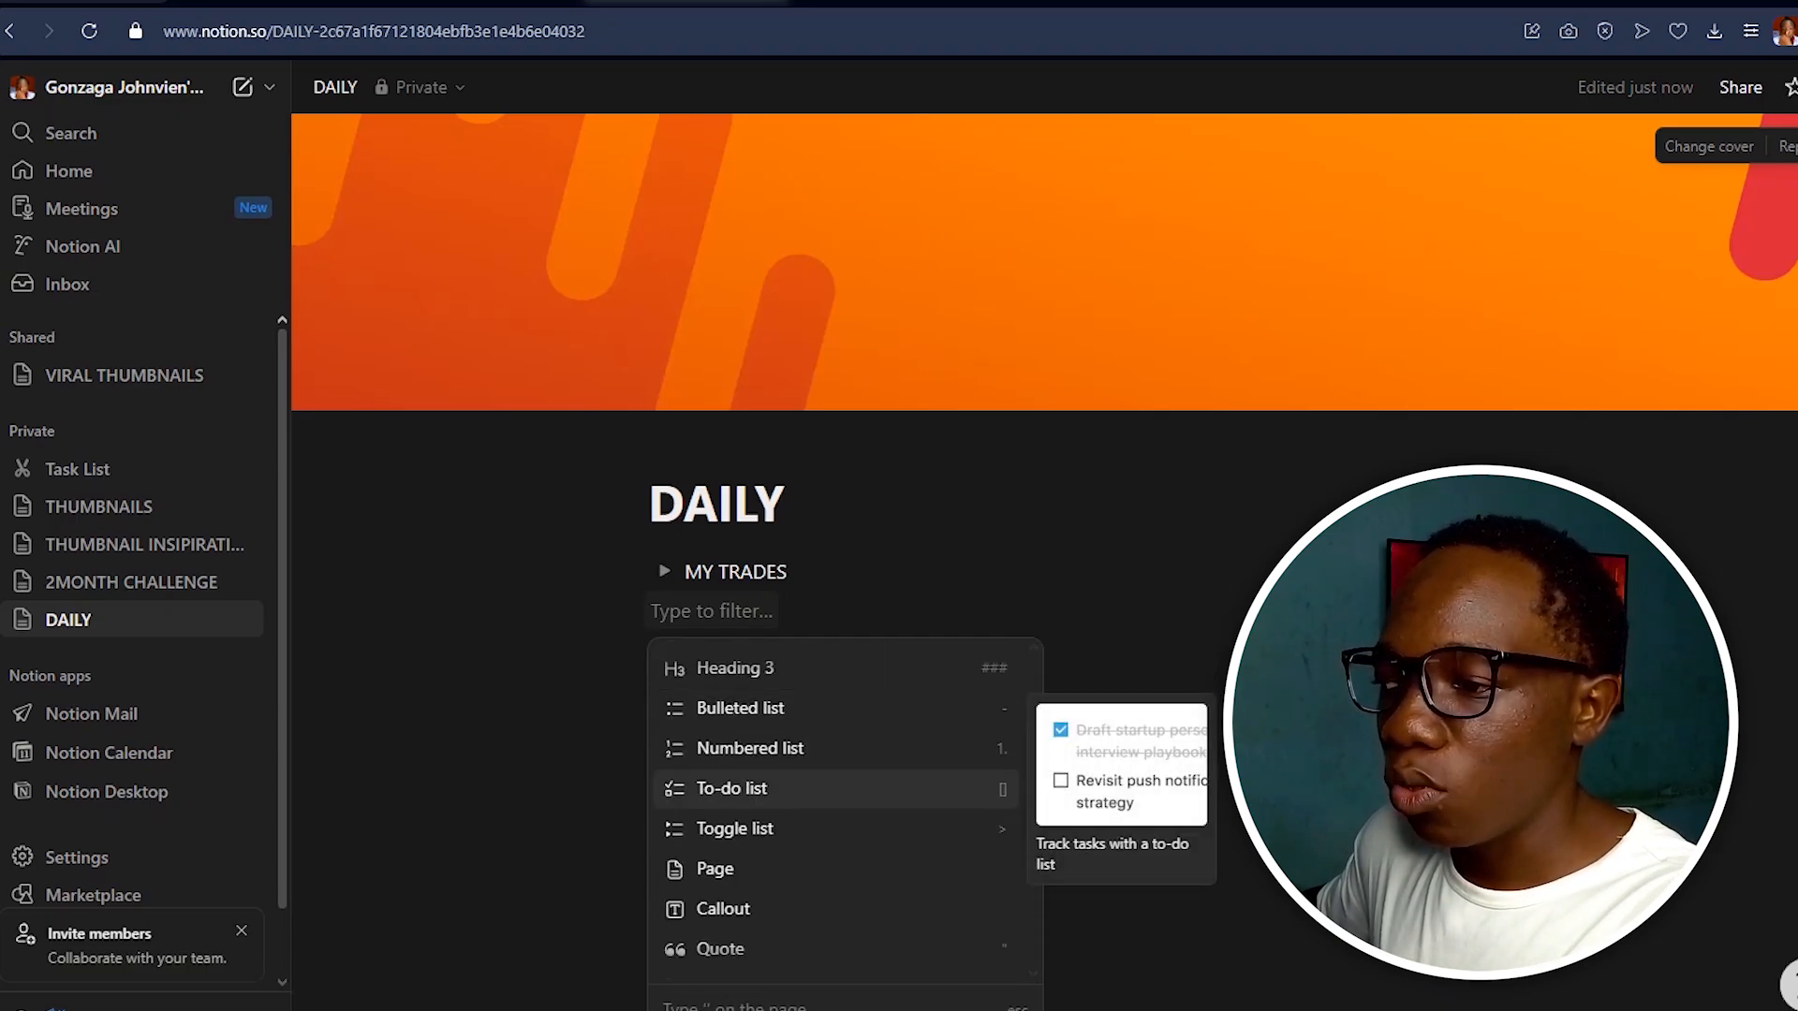
key("Down")
key("Down")
key("Down")
key("Up")
key("Up")
key("Up")
key("Up")
key("Down")
key("Down")
key("Down")
key("Down")
key("Down")
key("Down")
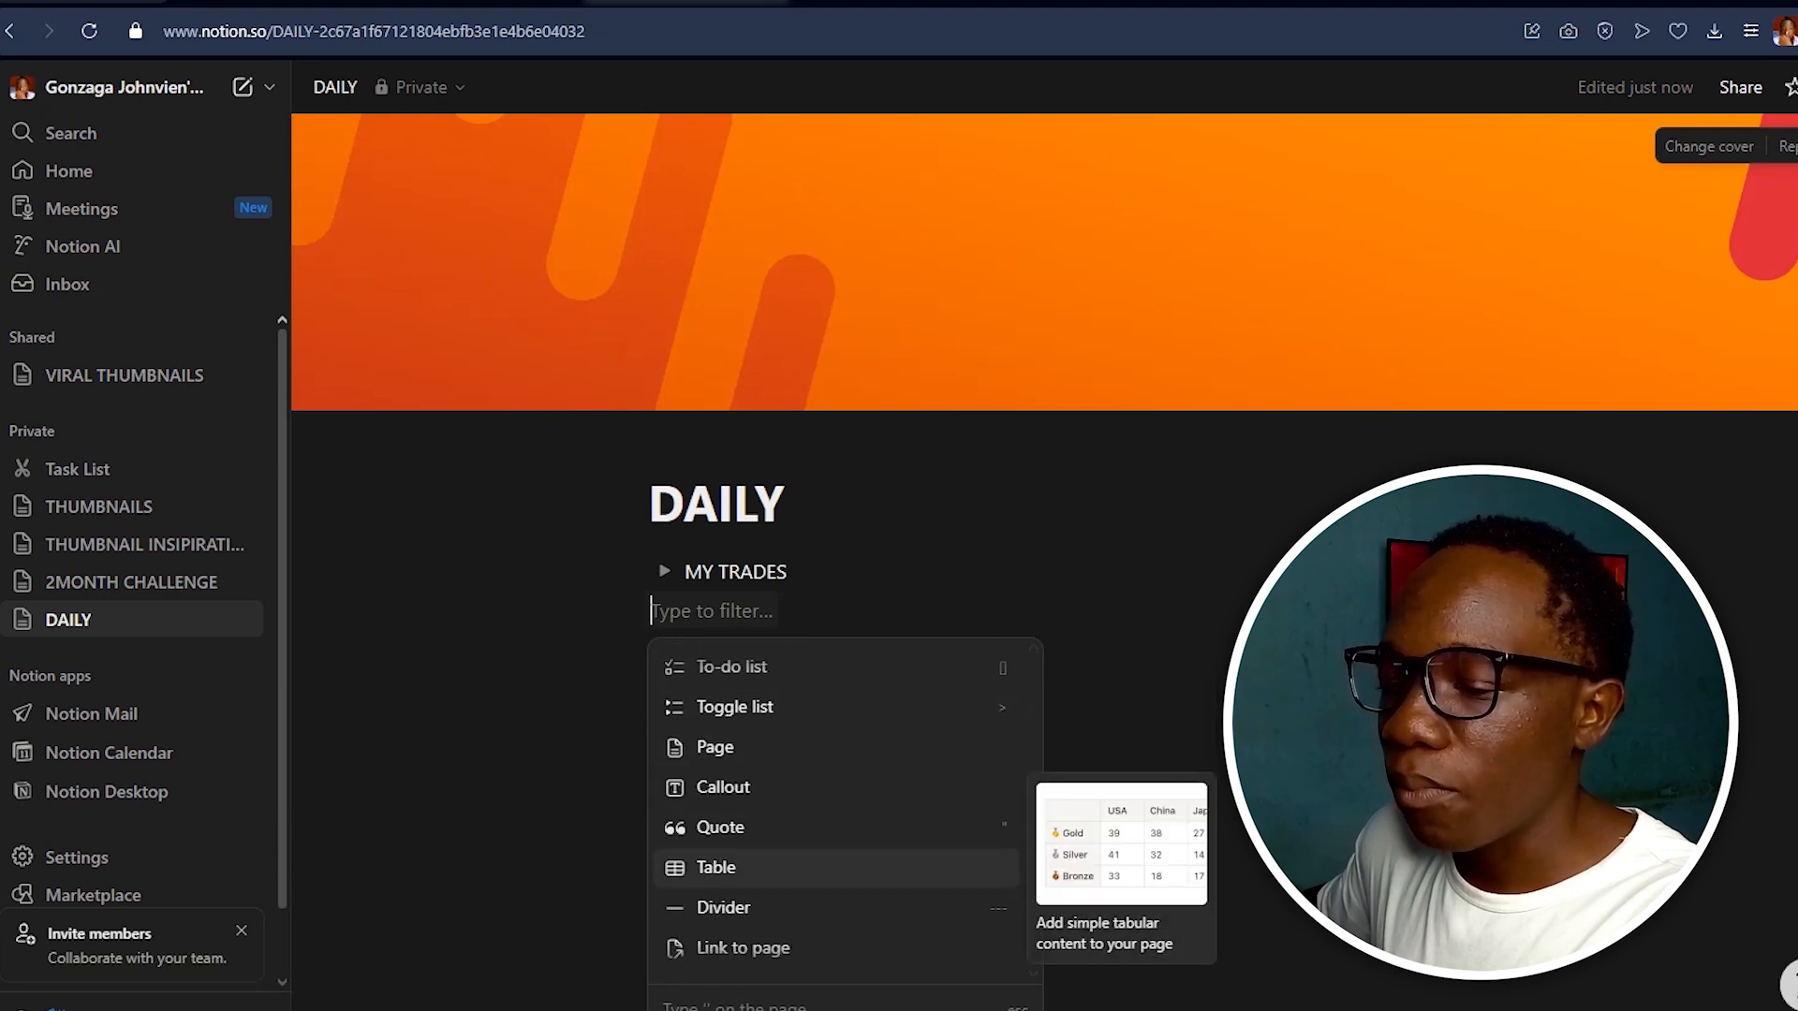
scroll(843, 811, "up", 4)
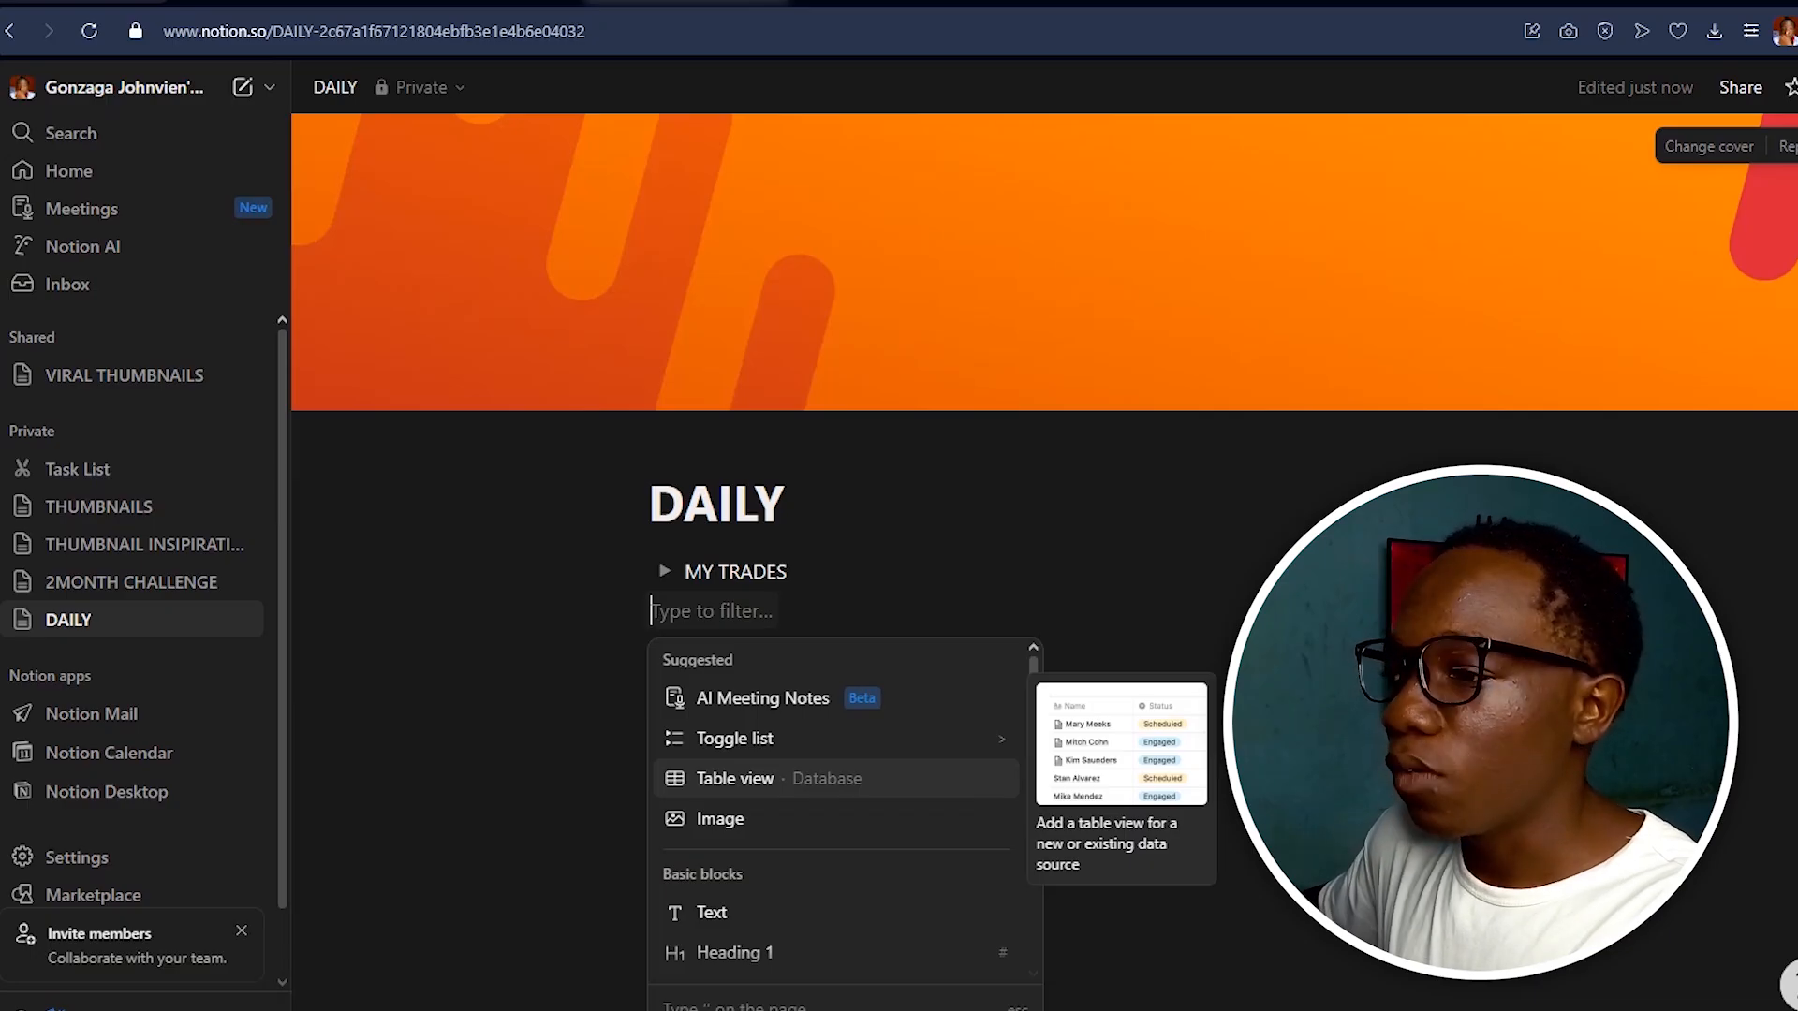
key("Return")
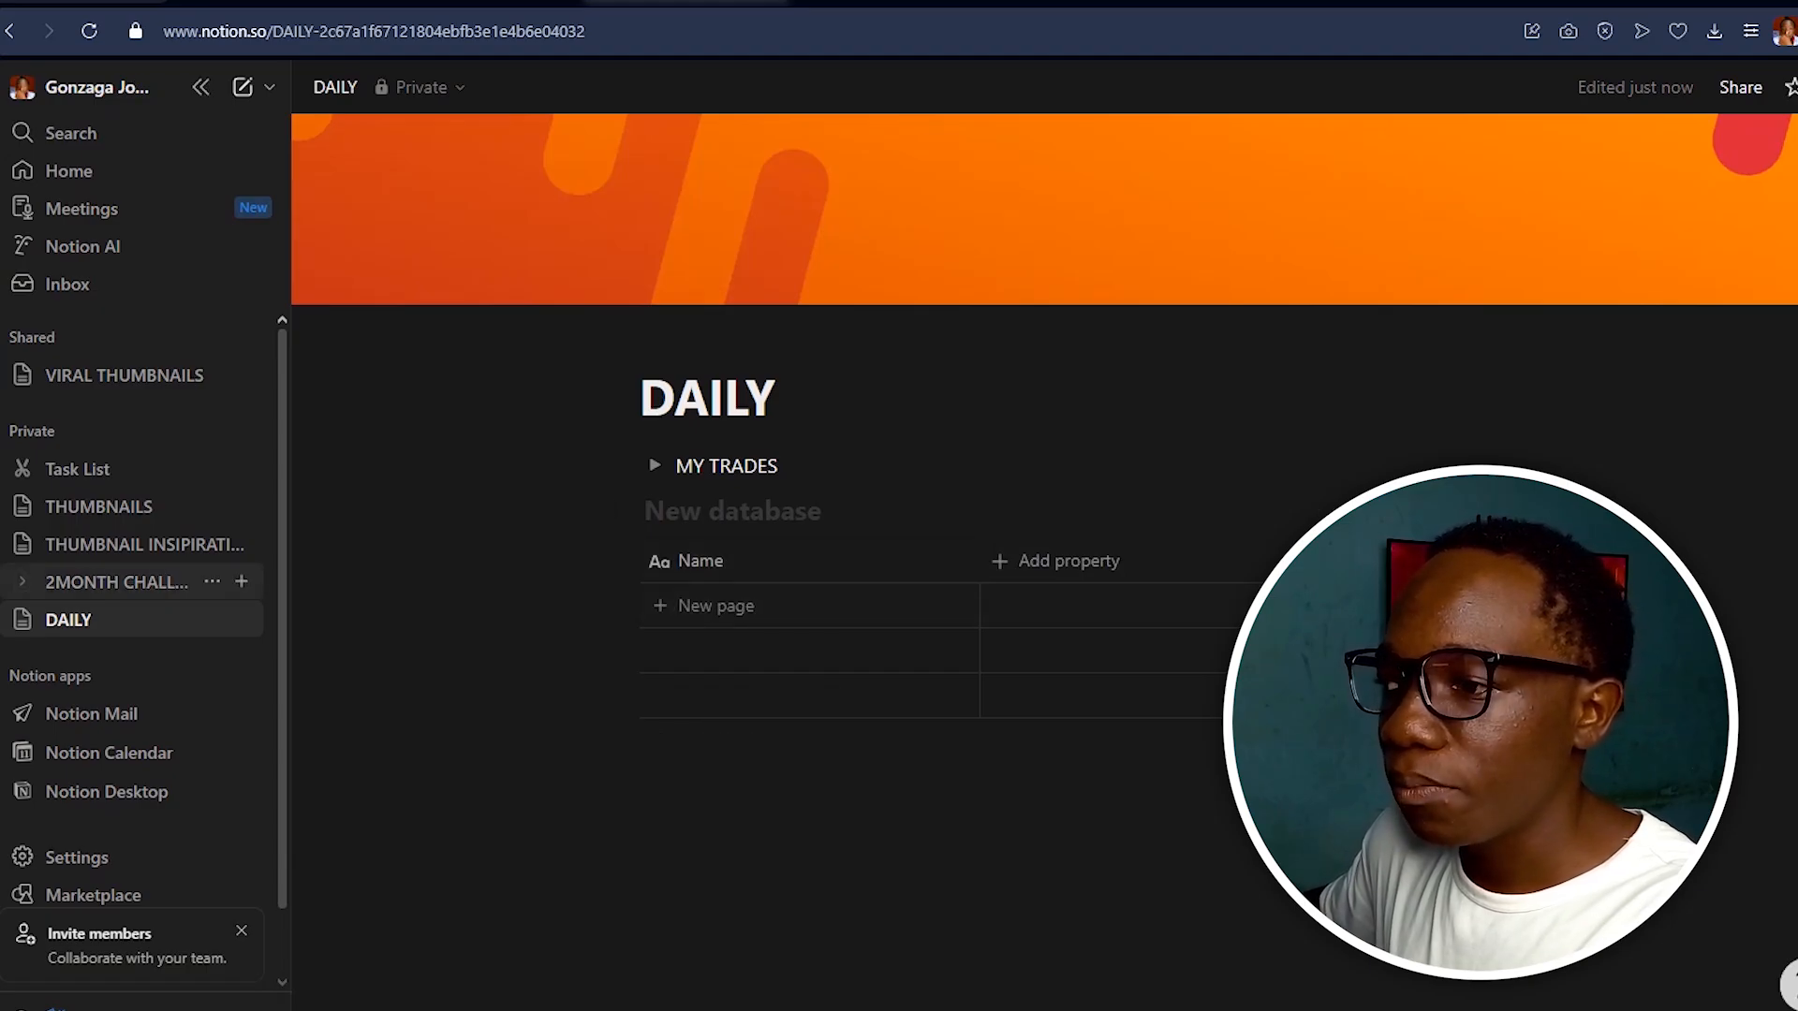
Check the trade table inside MY EXECUTIONS on the 2MONTH CHALLENGE page, collapse it and return to the DAILY page.
left_click(116, 582)
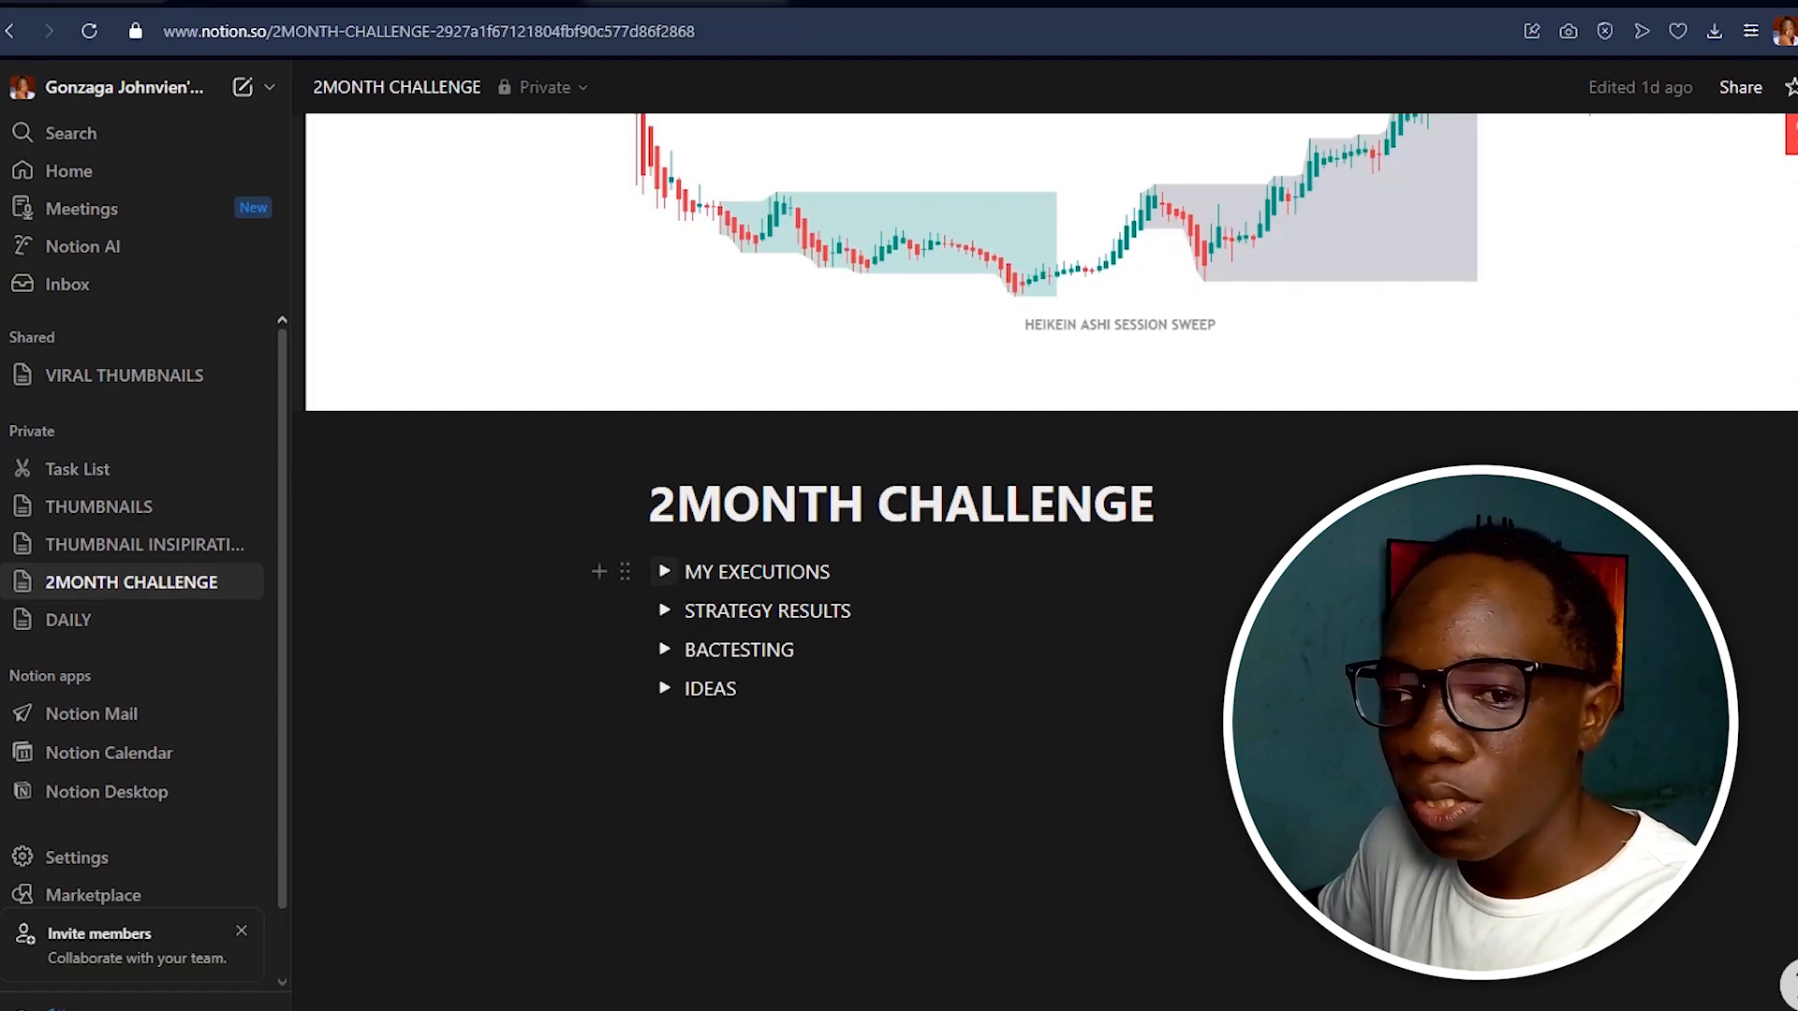
left_click(664, 571)
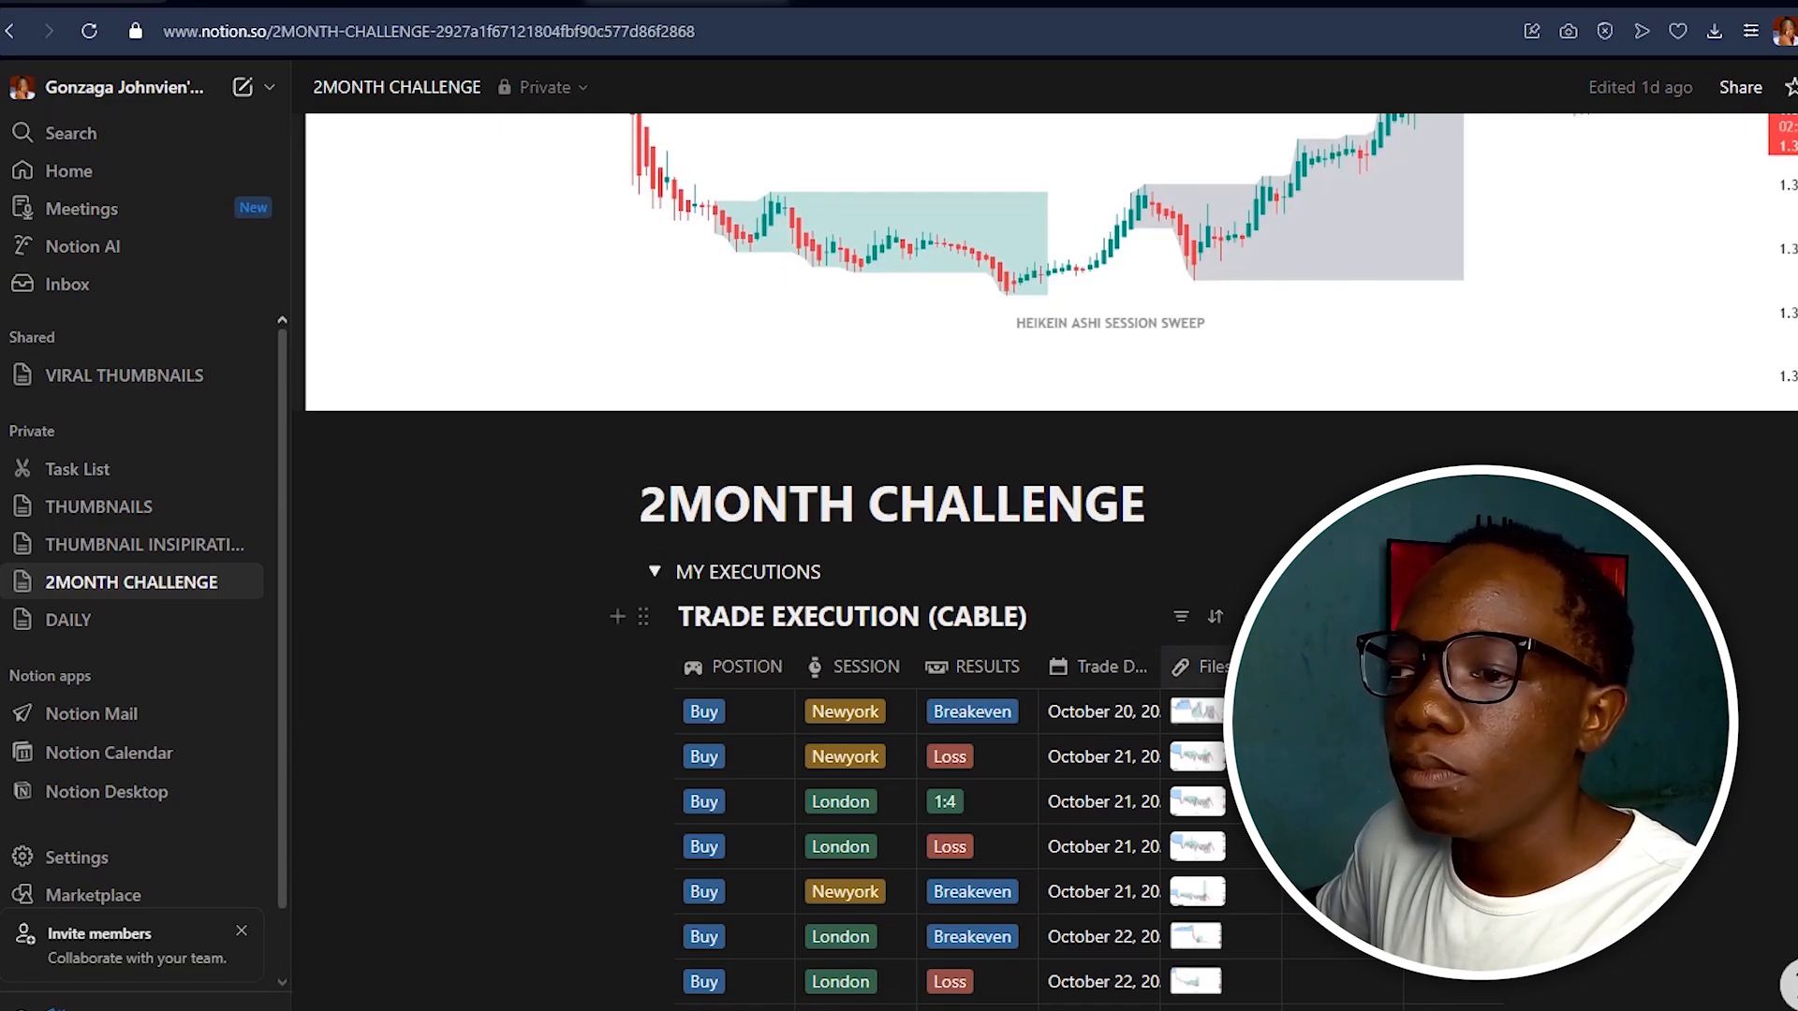
left_click(655, 571)
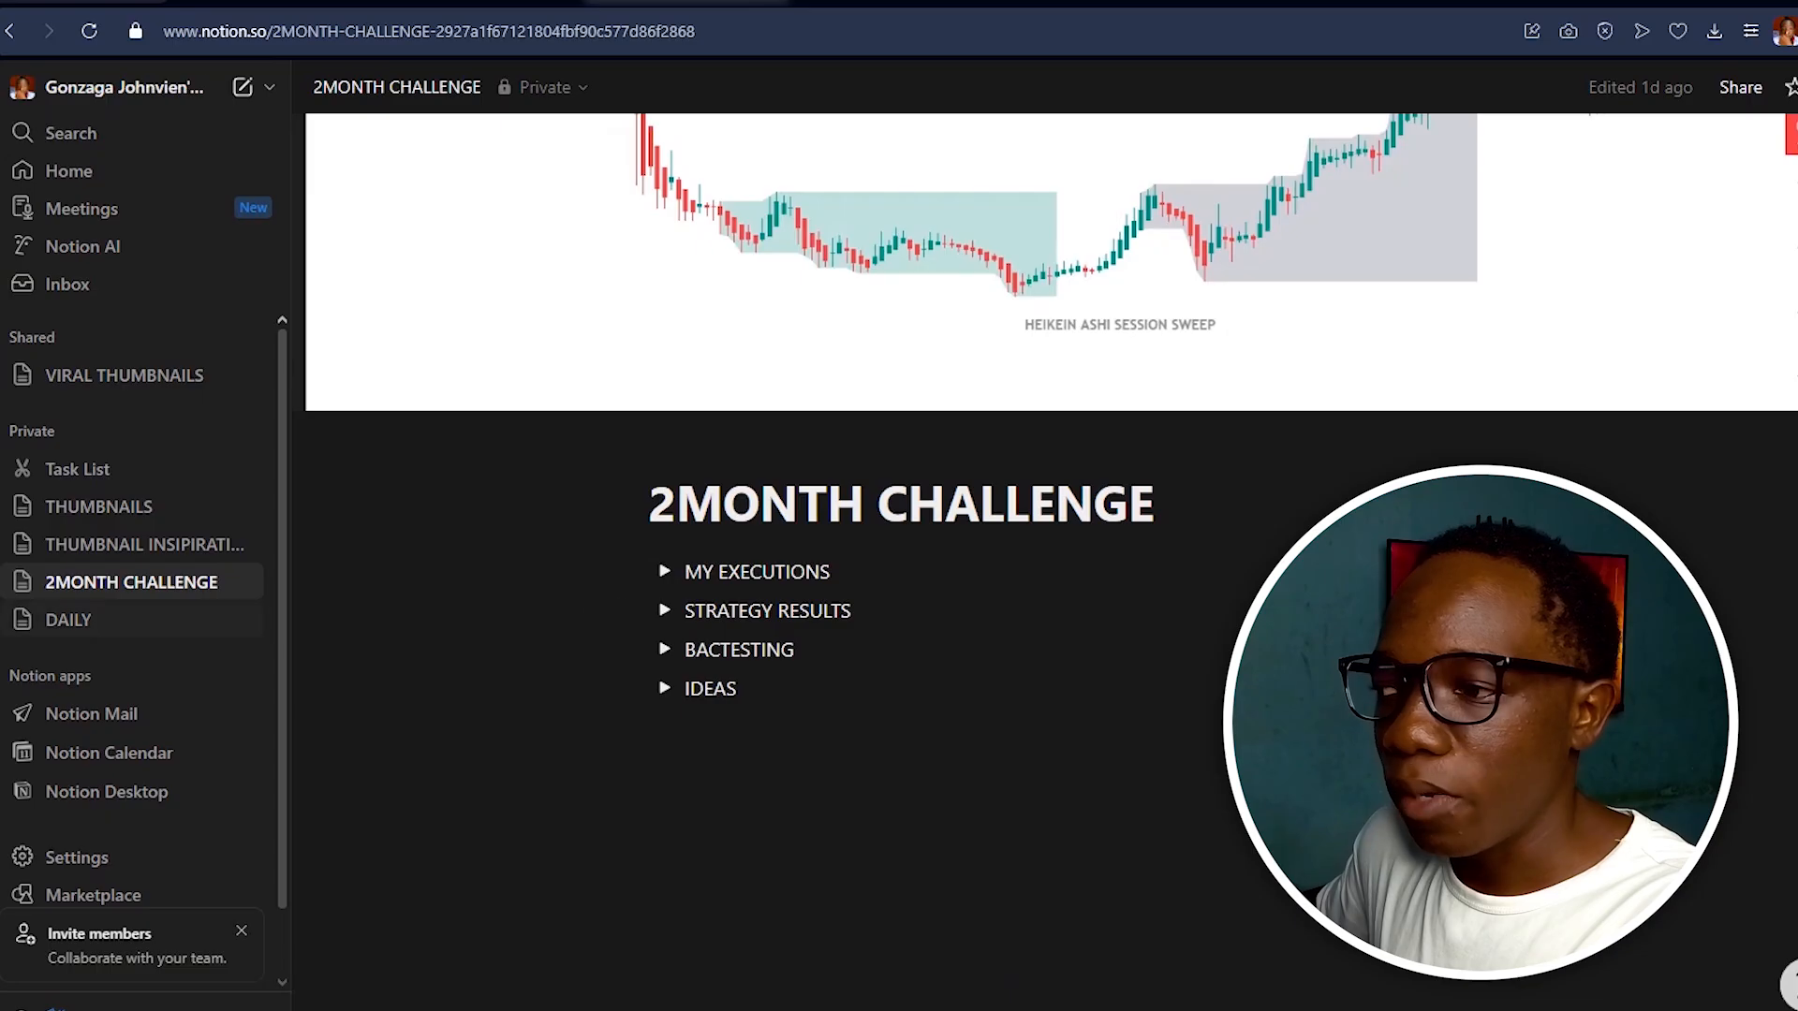
left_click(93, 620)
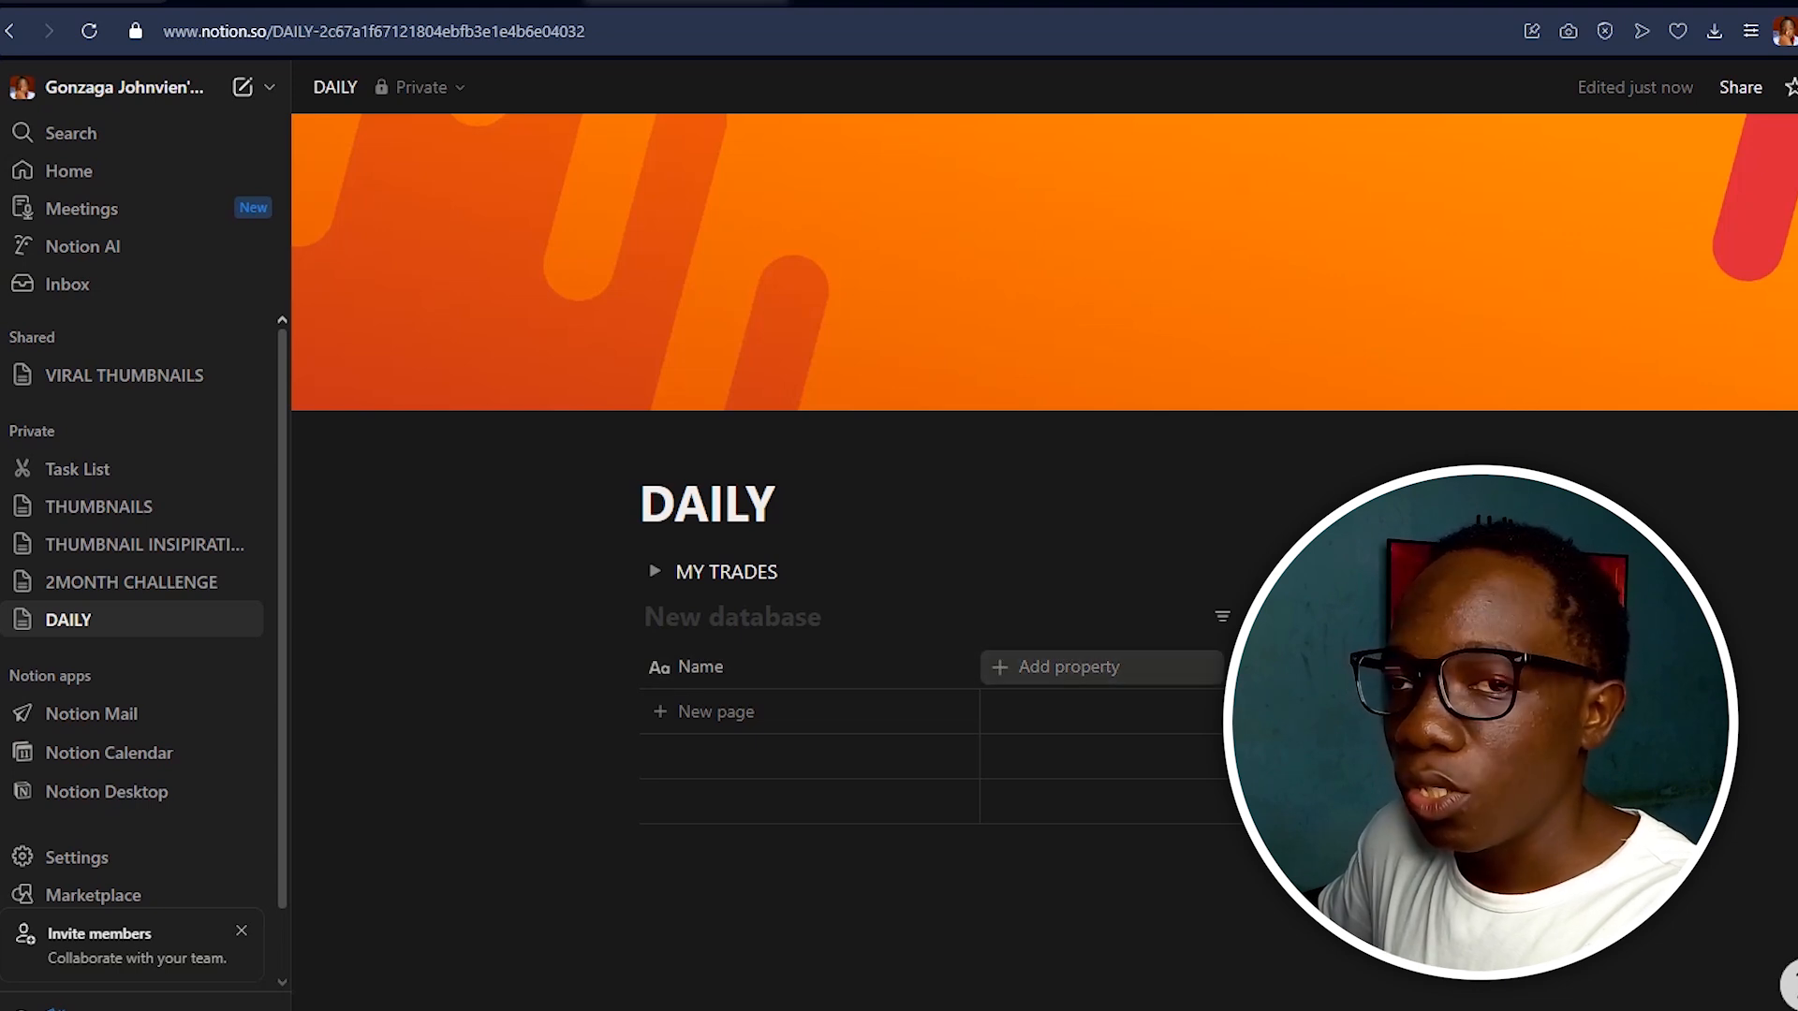
Add a Select property to the new database and place it before the Name column.
left_click(1068, 667)
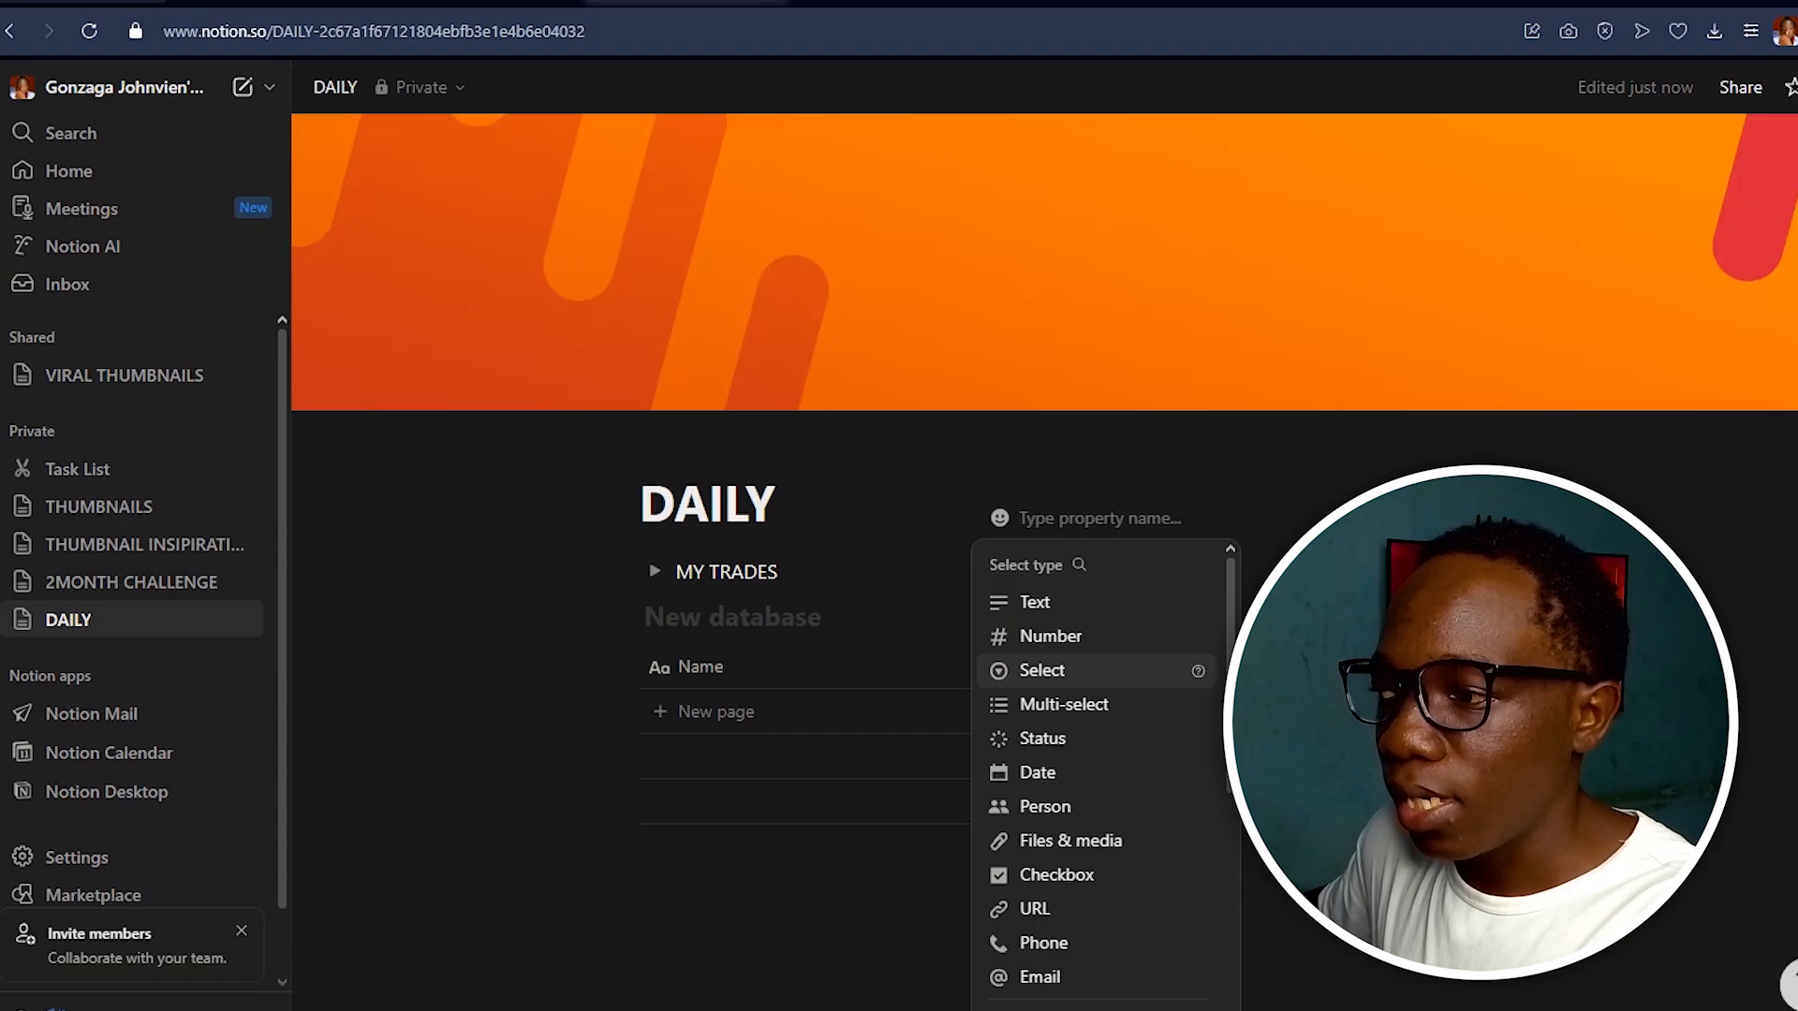
key("Return")
left_click_drag(1040, 667, 700, 667)
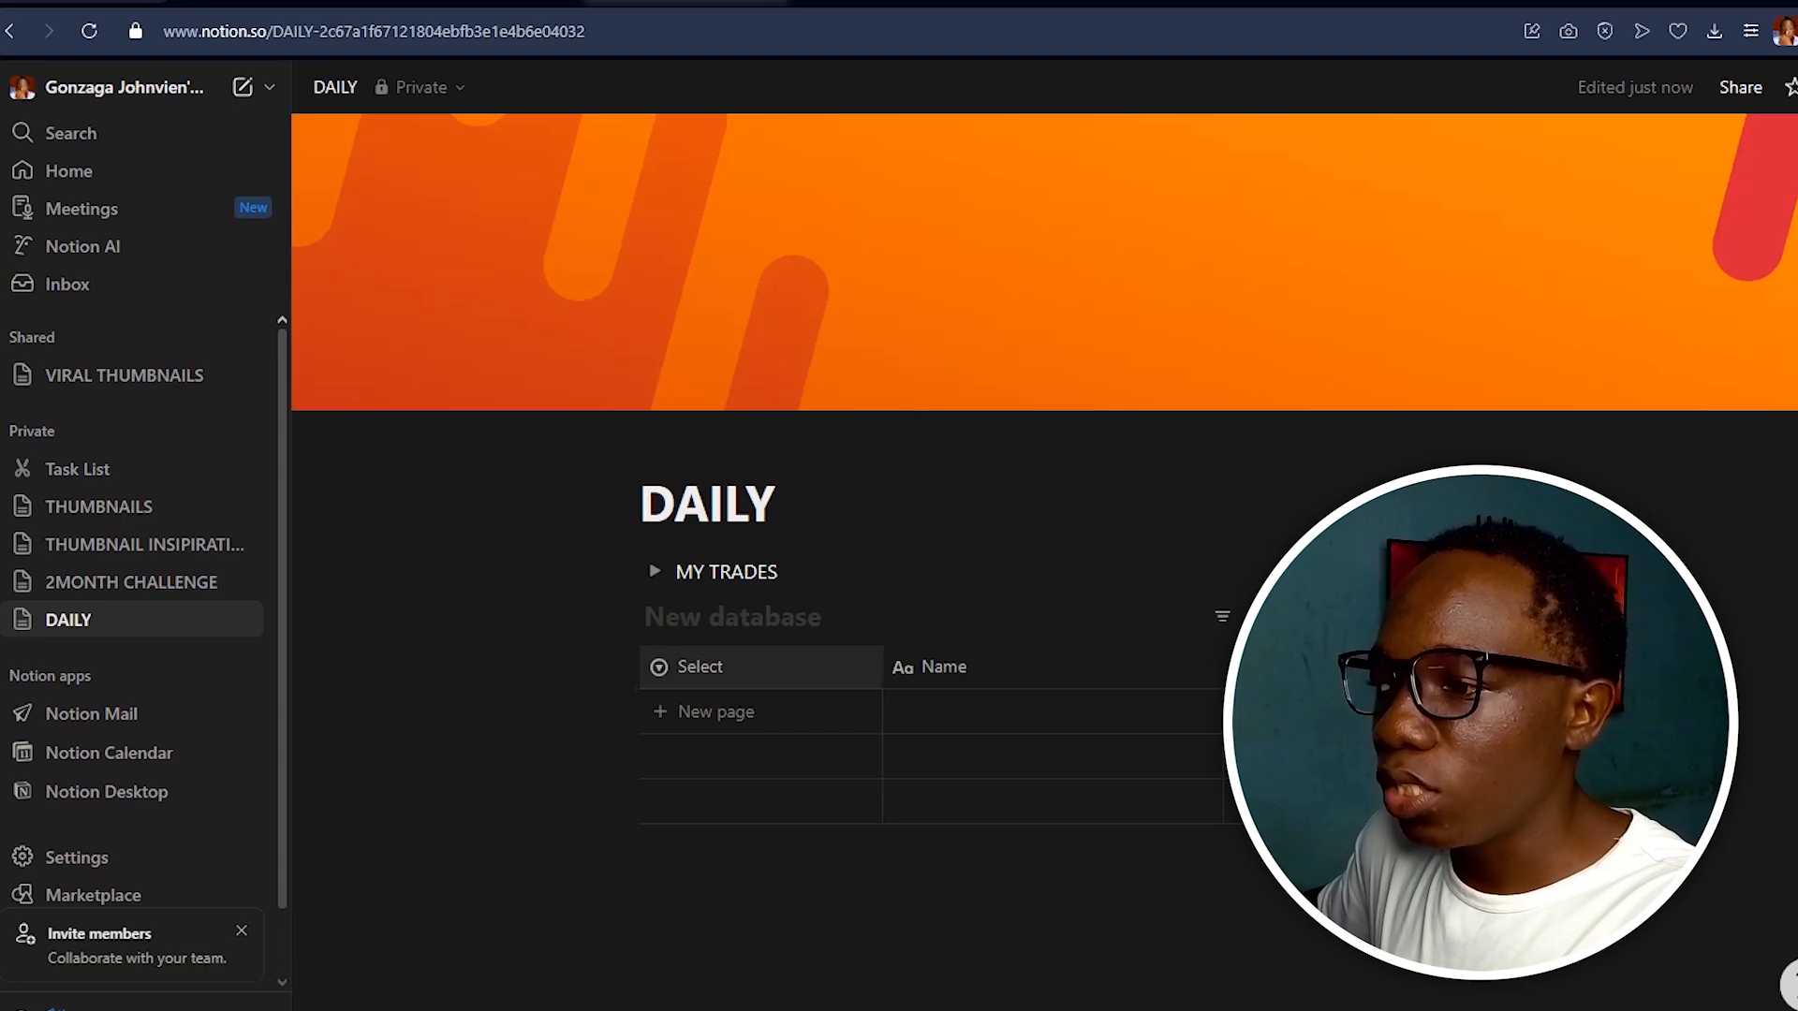
left_click(699, 667)
key("Escape")
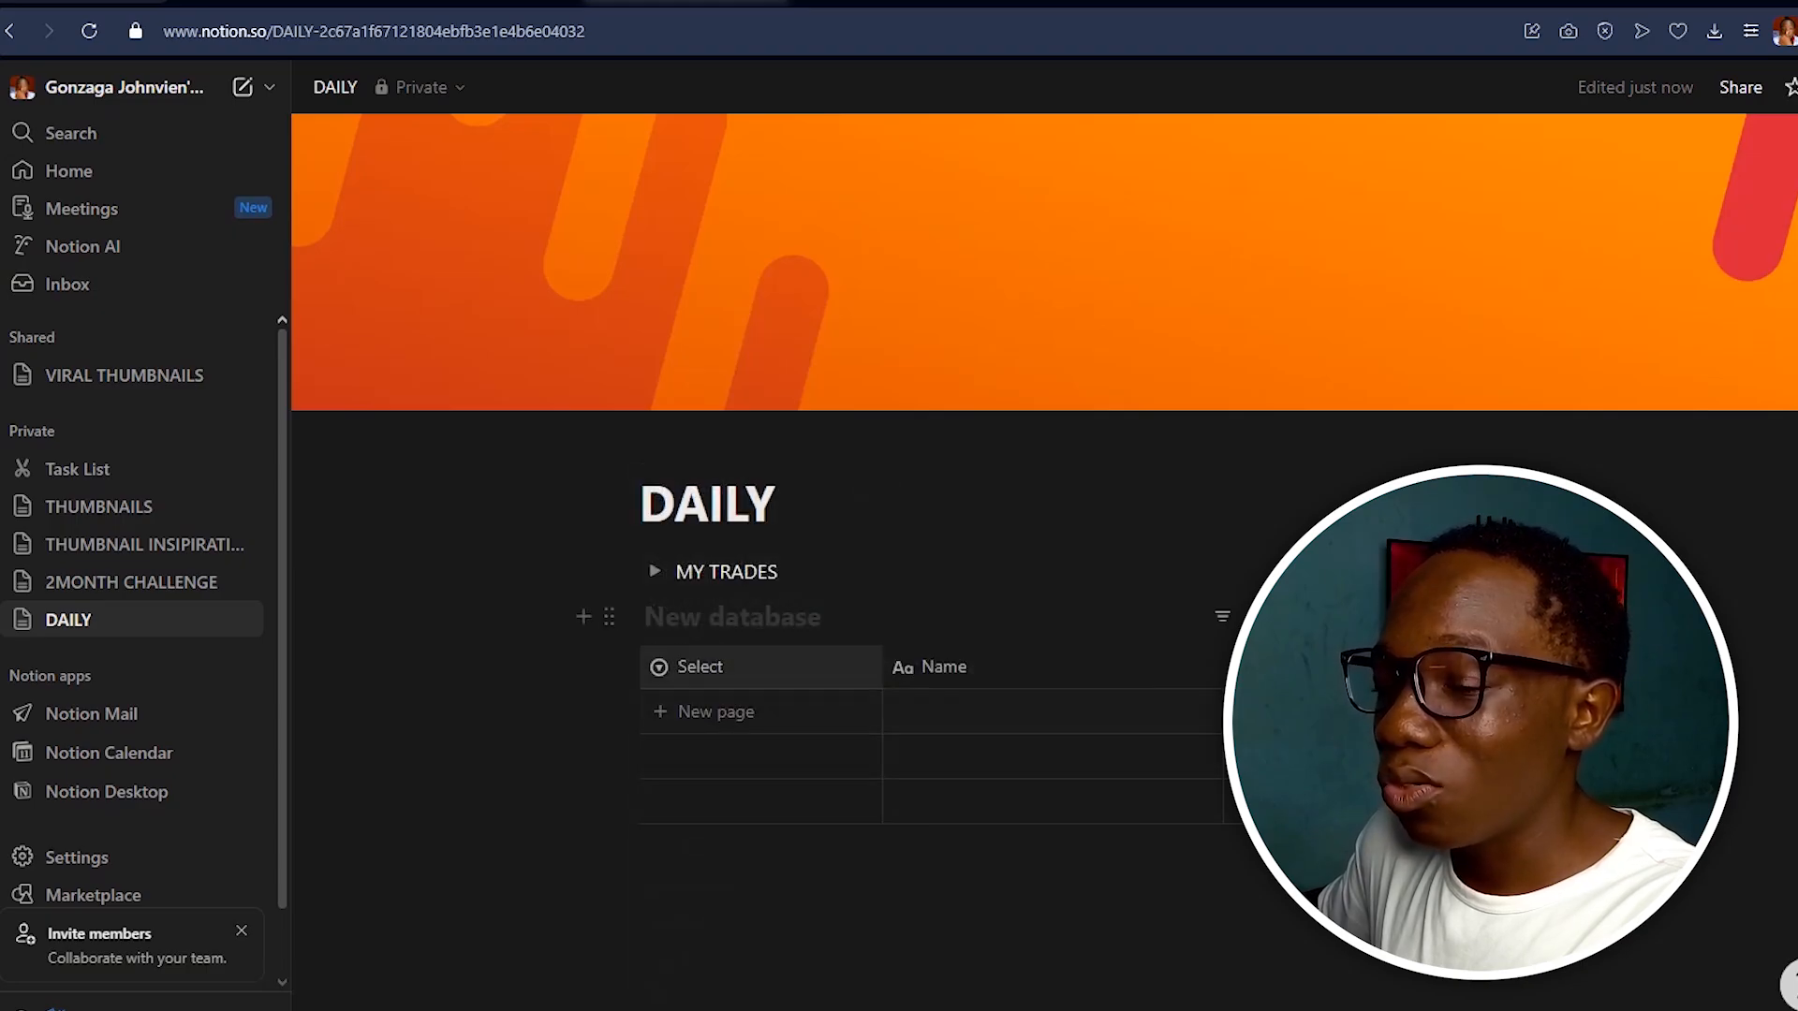
left_click(700, 667)
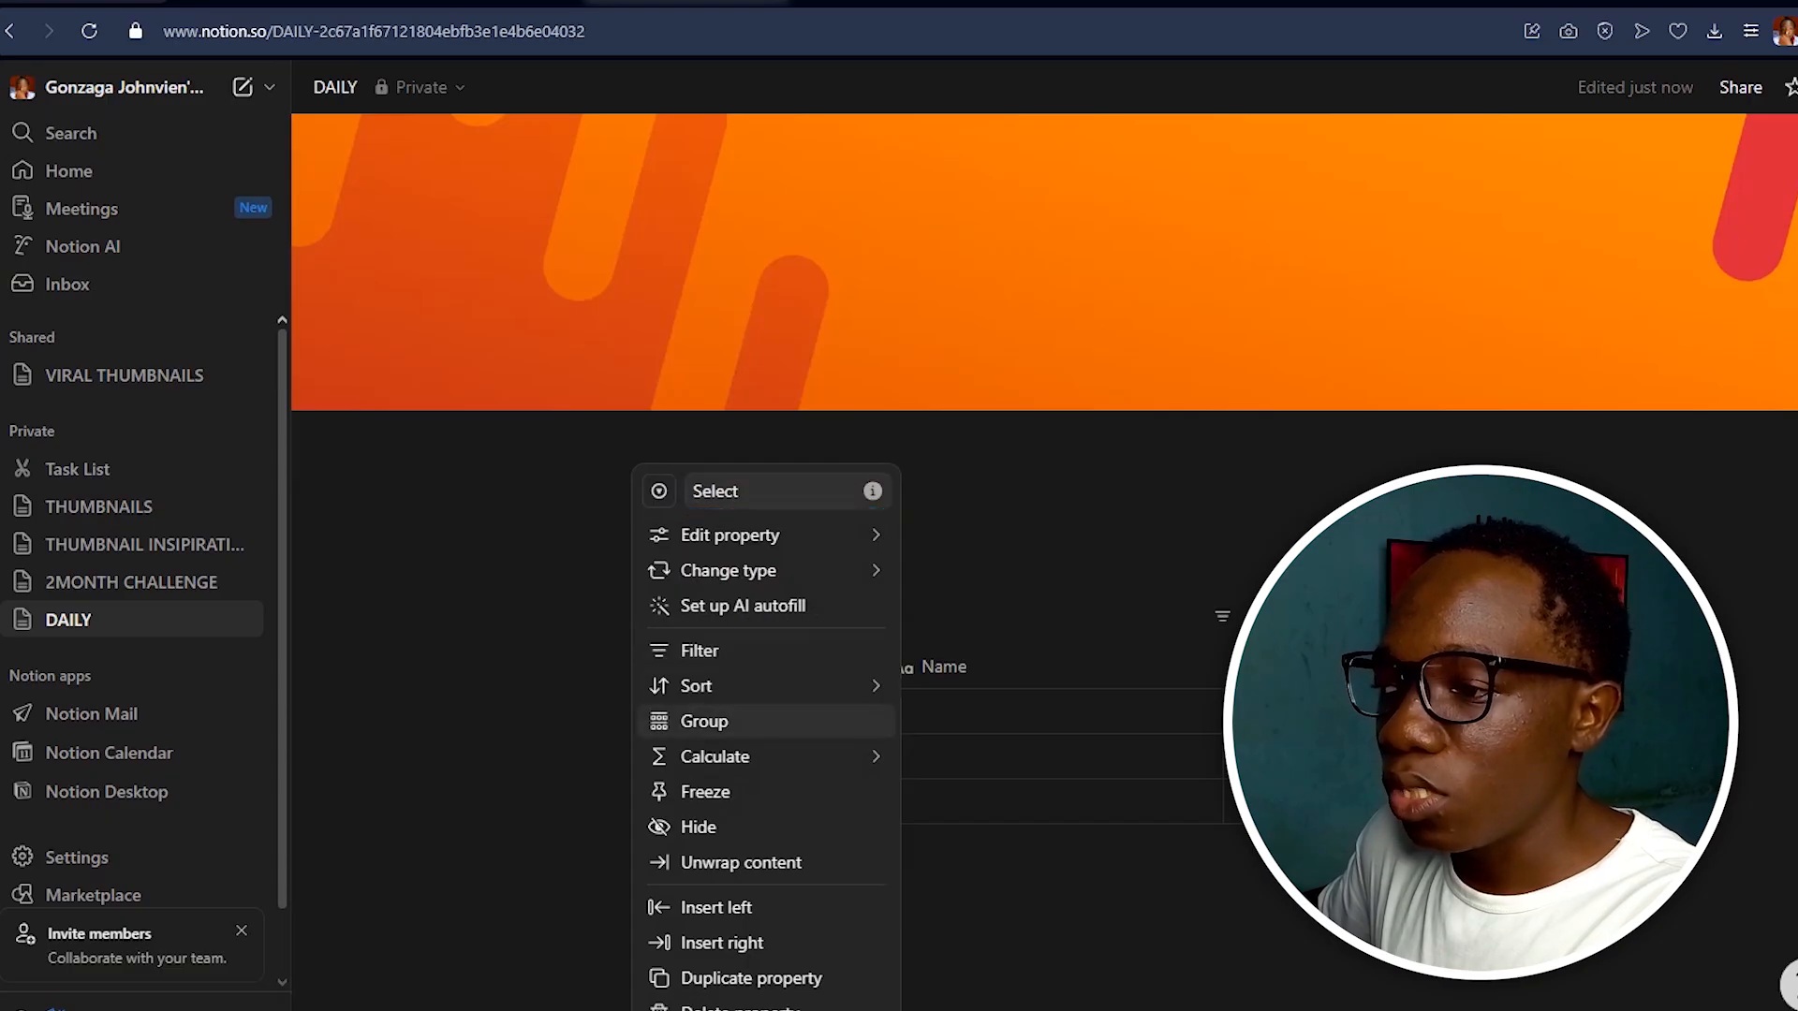
key("Escape")
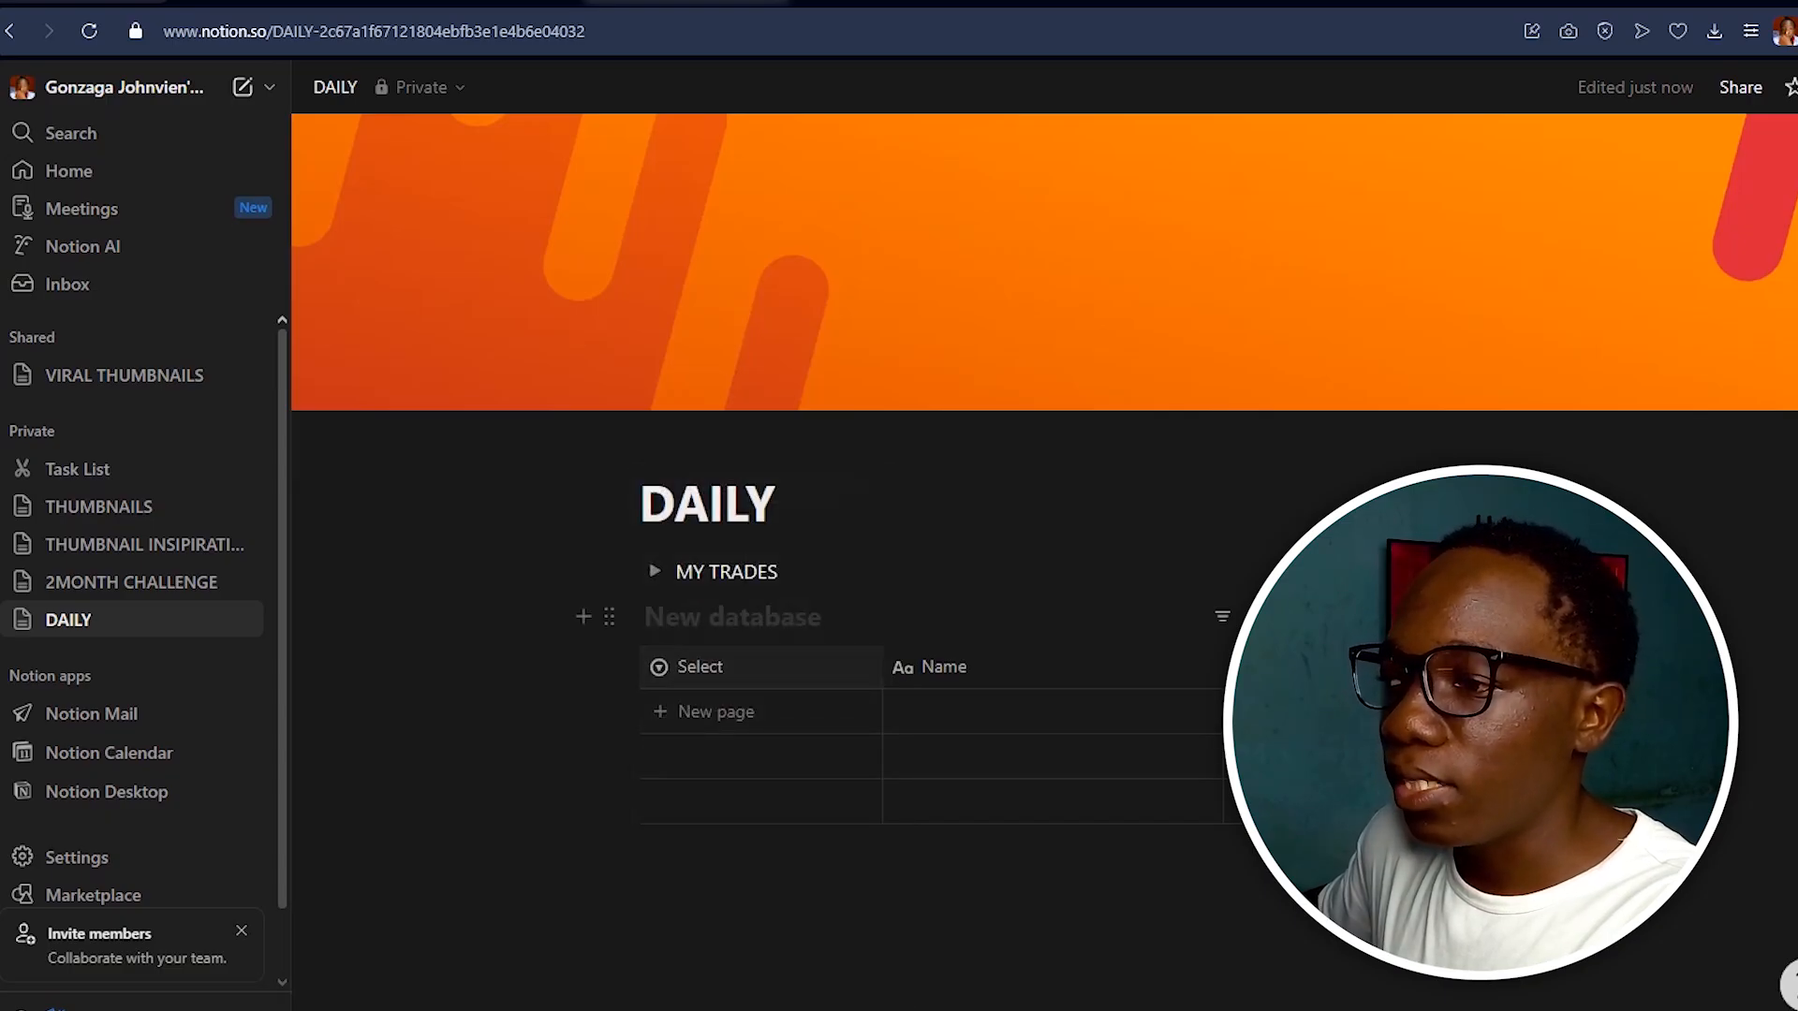
Rename the database's Select property to TRADES.
left_click(702, 663)
mouse_move(730, 535)
left_click(715, 491)
double_click(715, 491)
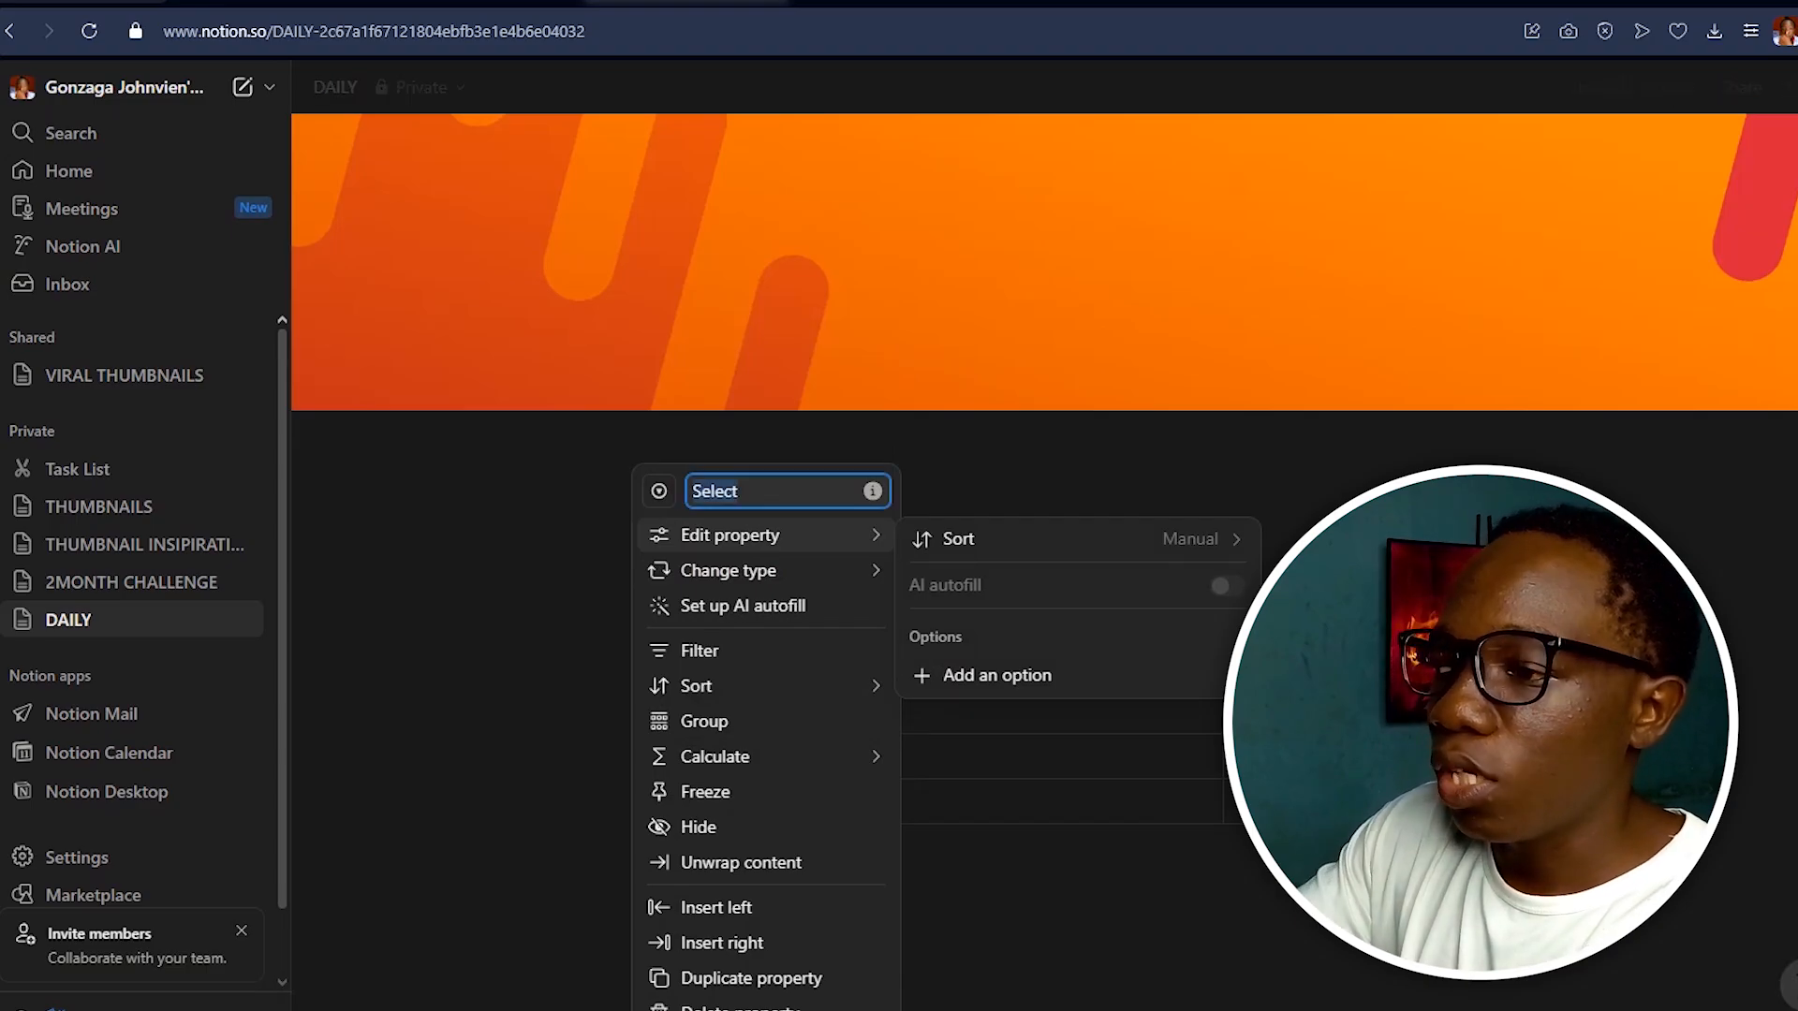
type("TRADES")
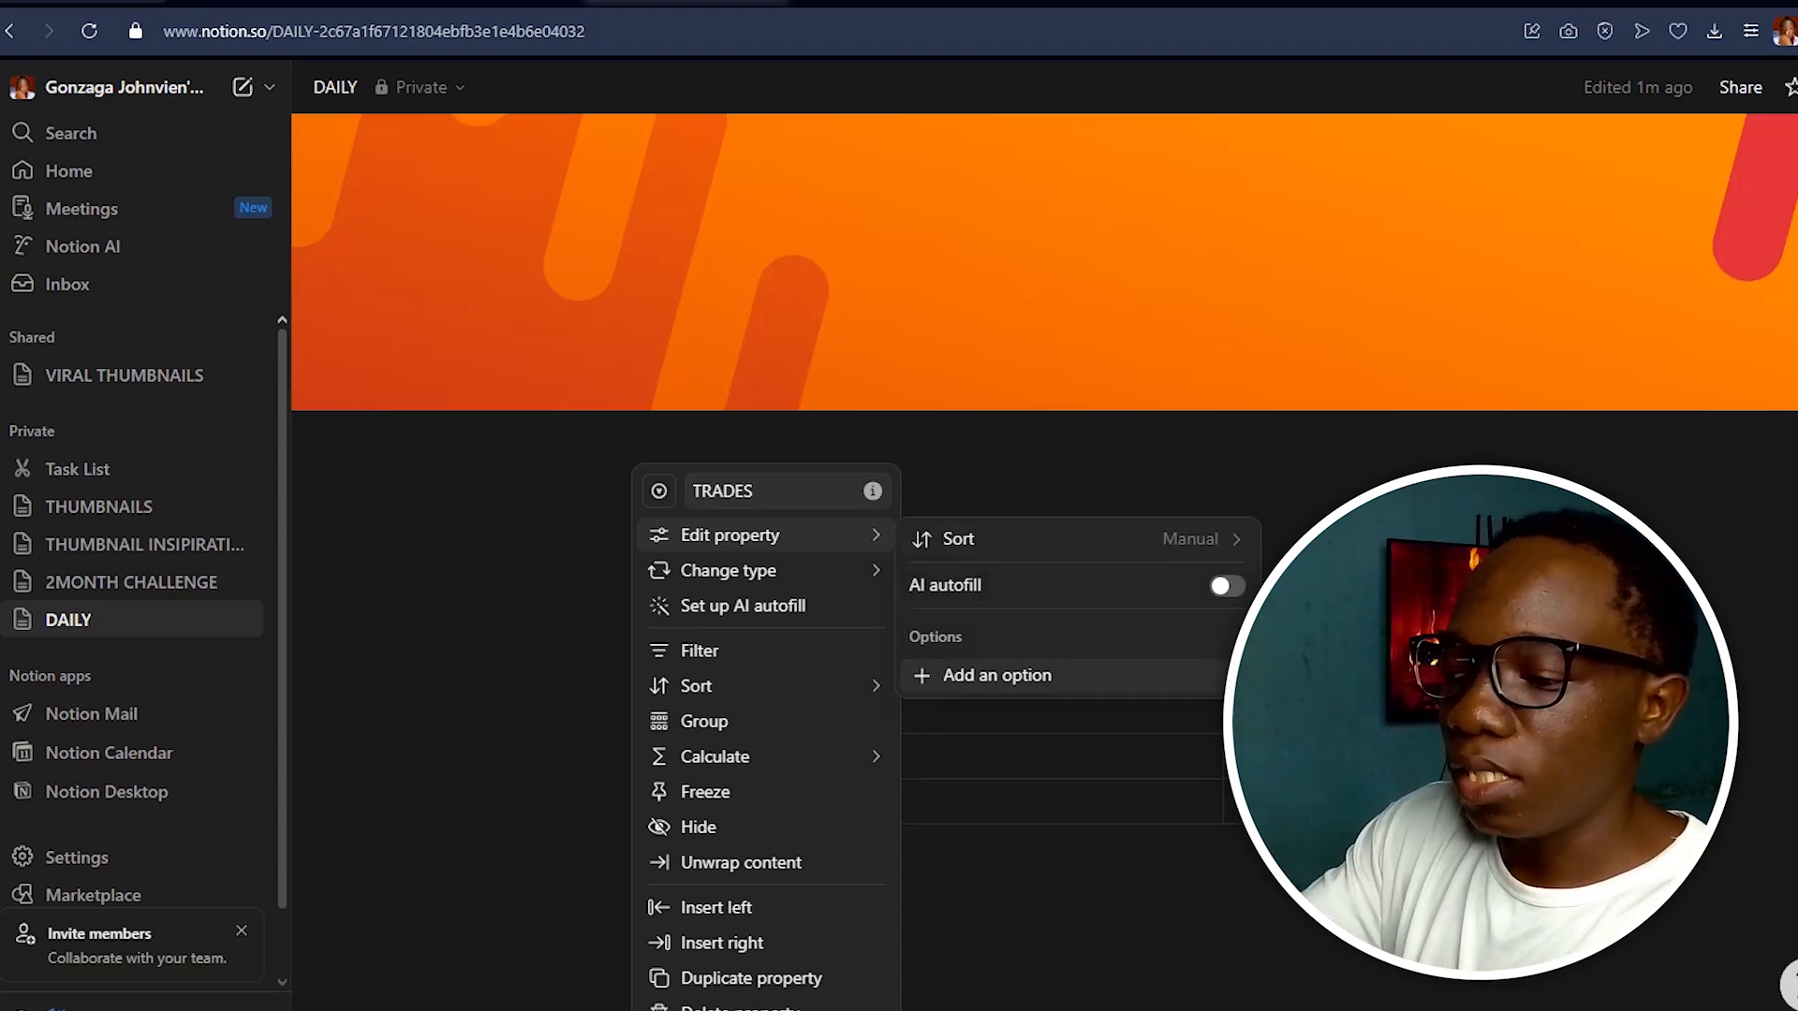
Add the options SELL and BUY to the TRADES property.
left_click(997, 676)
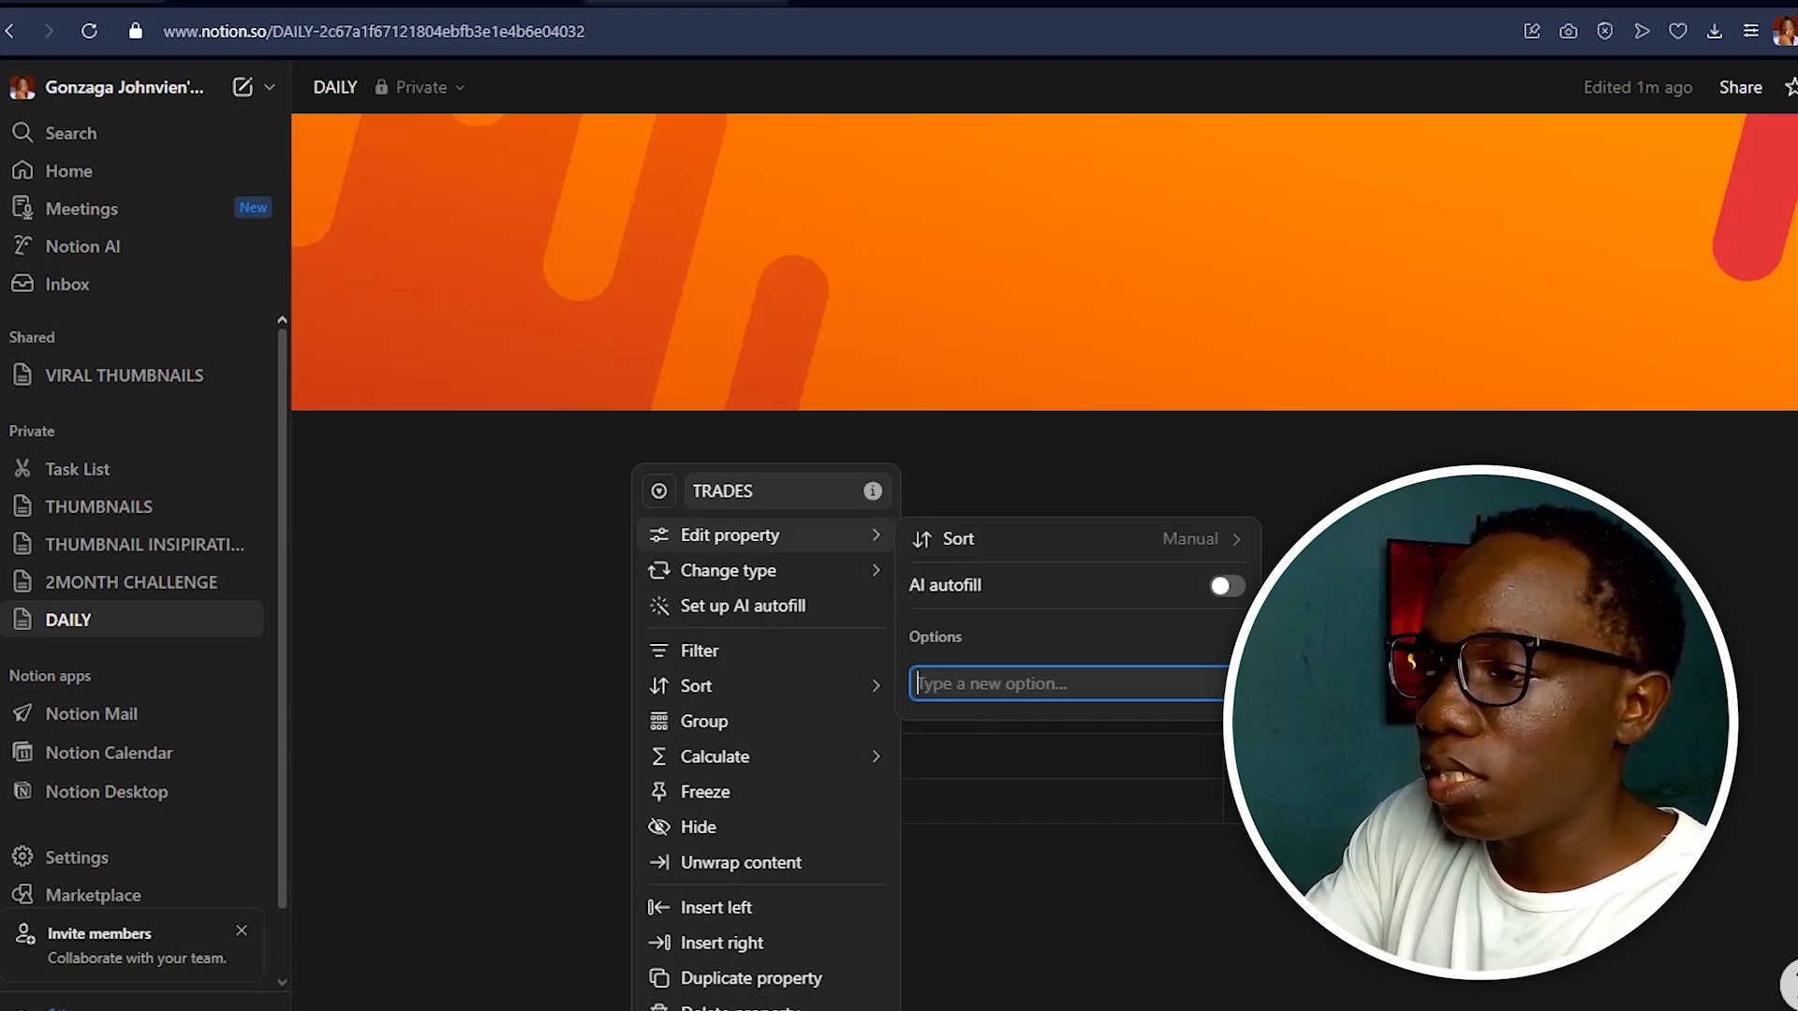
type("S")
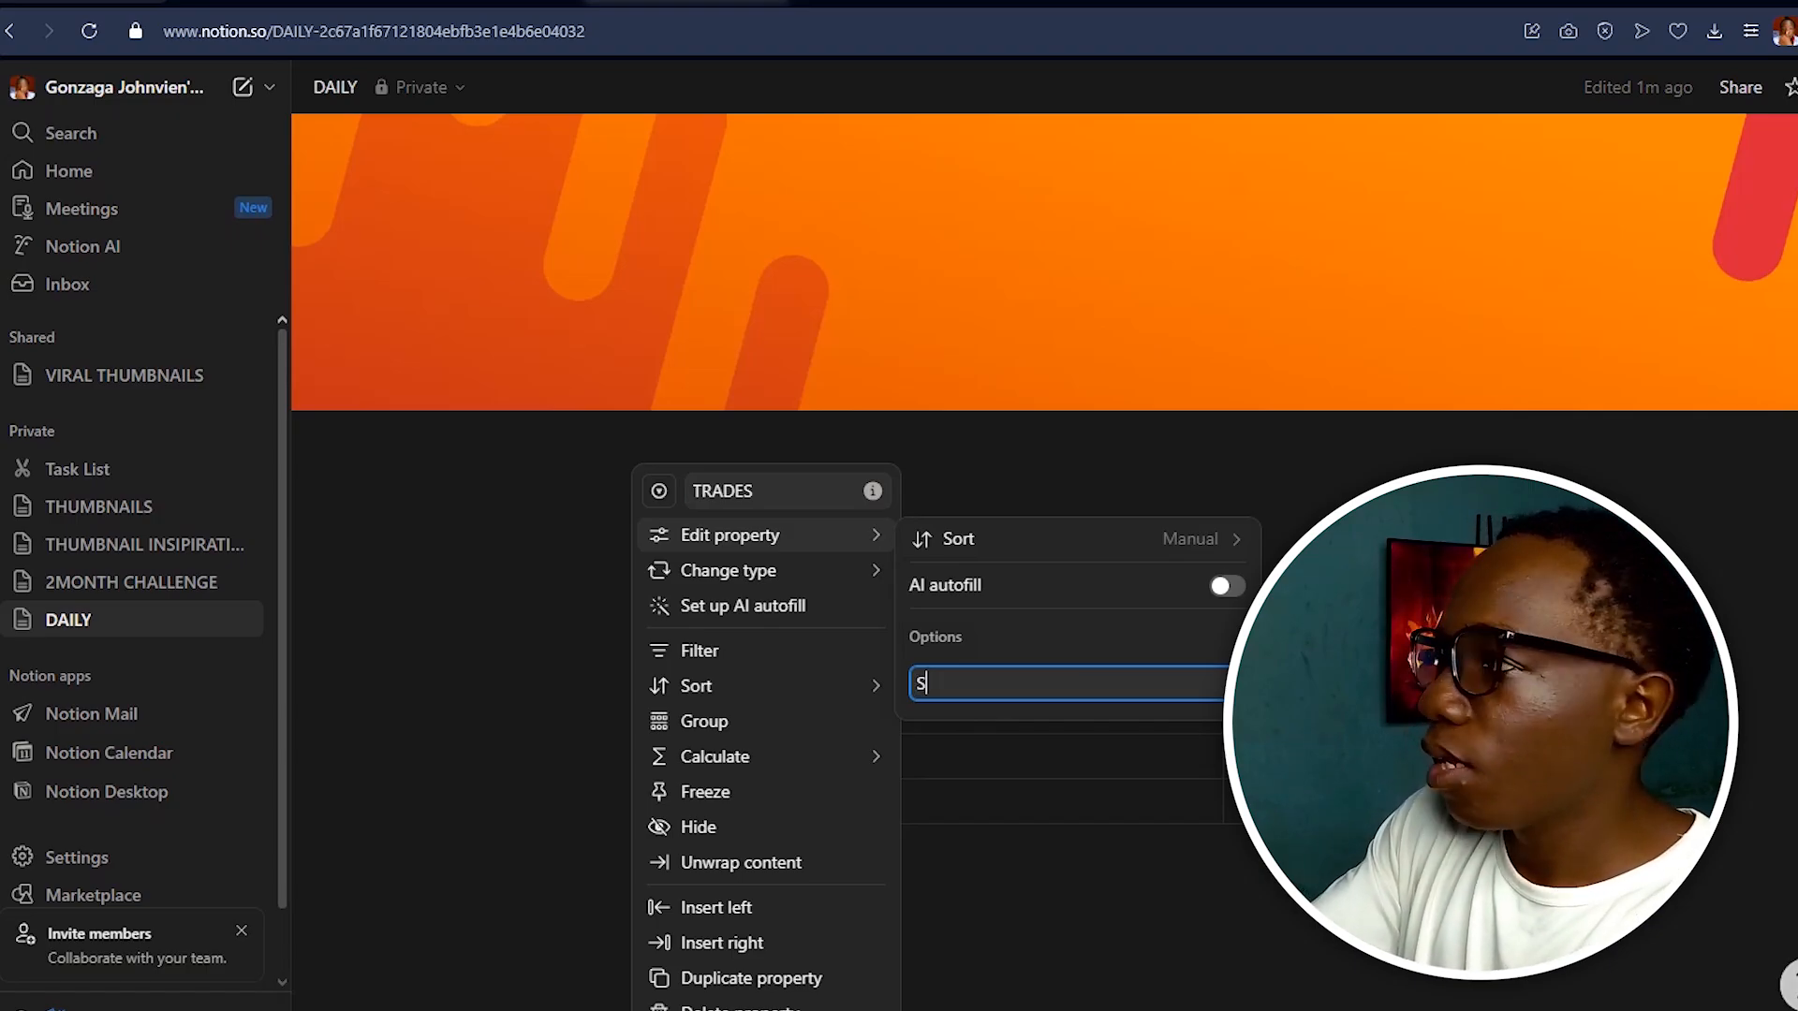
type("ELL")
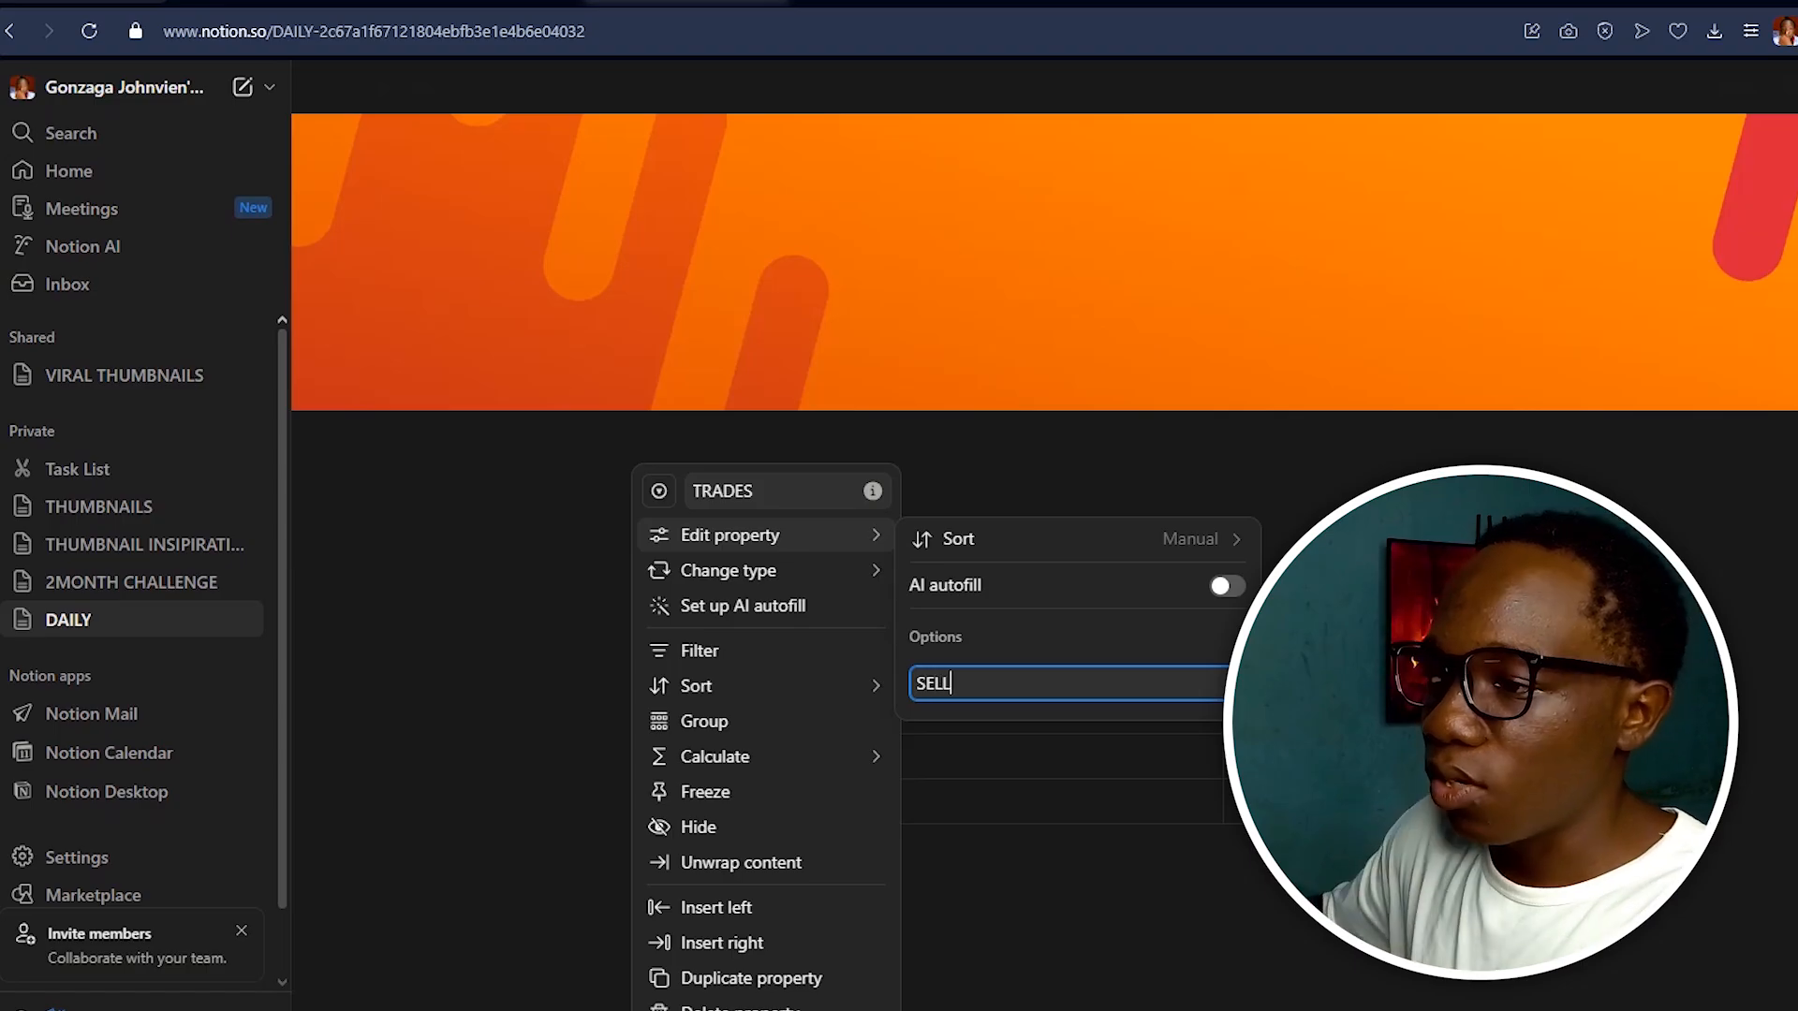
key("Return")
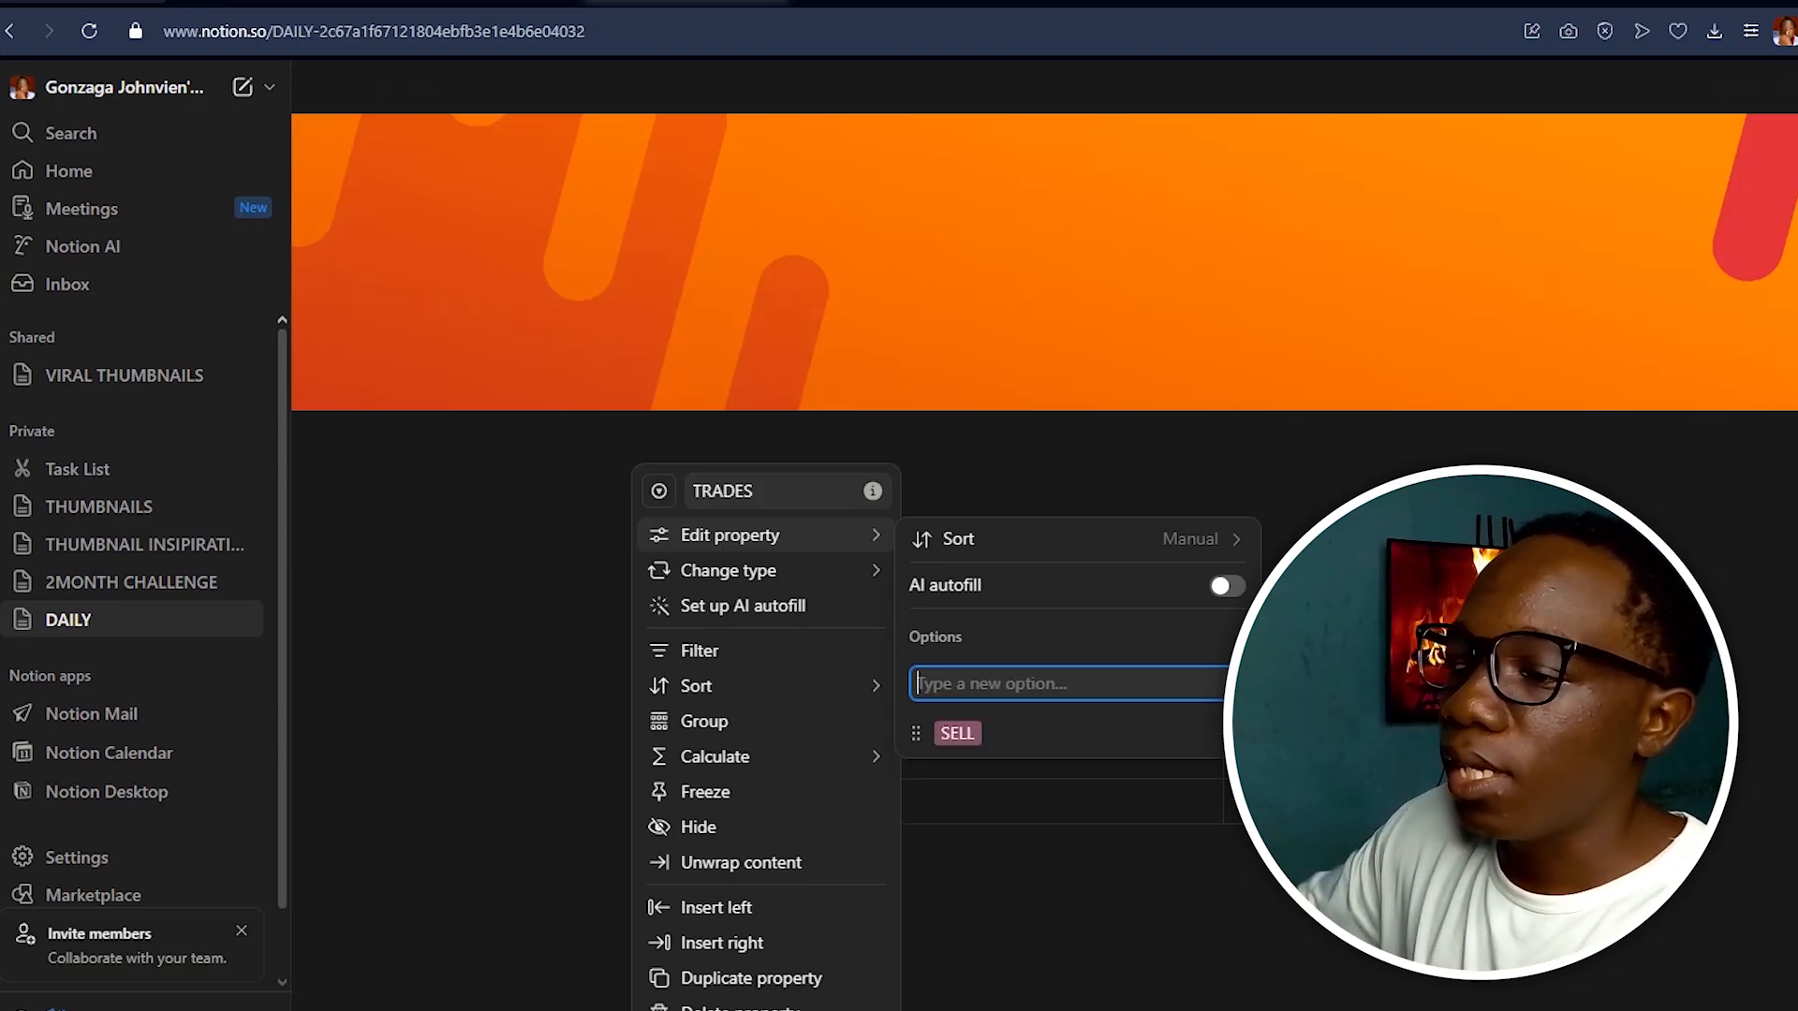
type("BUY")
key("Return")
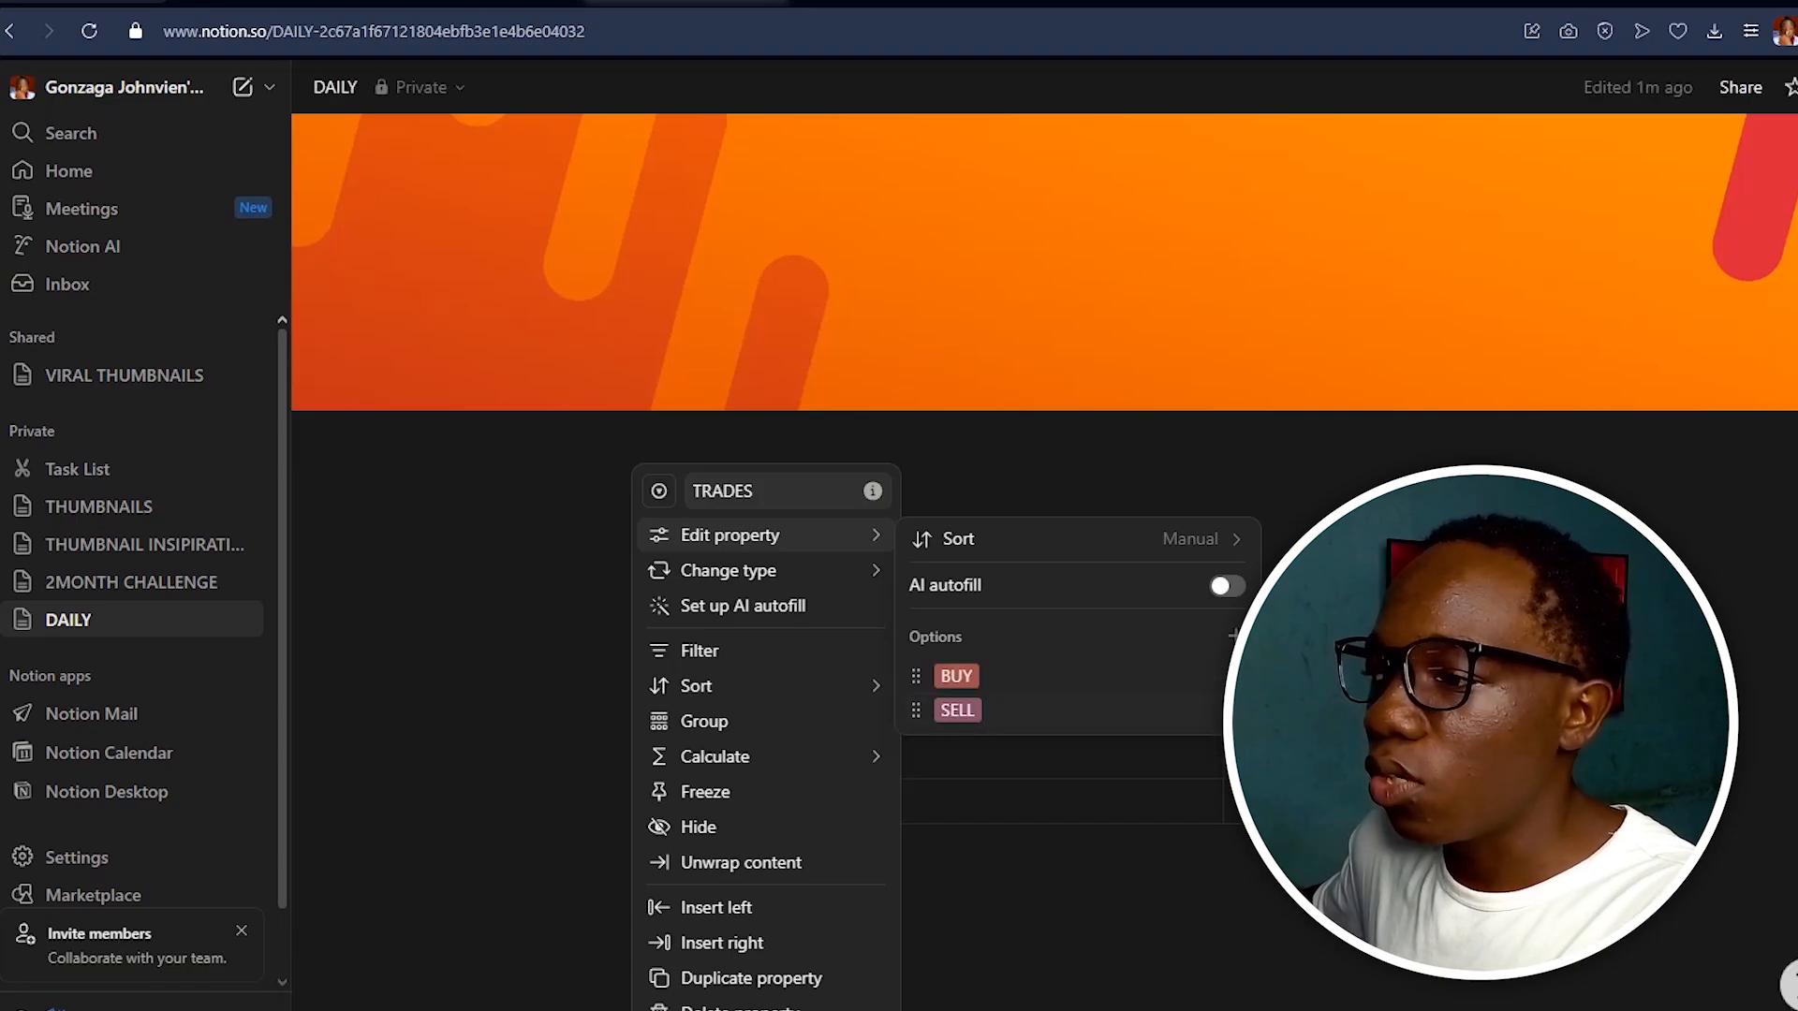
Color the SELL option red and the BUY option blue, and close the property settings.
left_click(1213, 710)
left_click(1050, 669)
key("Escape")
left_click(1208, 675)
left_click(1052, 530)
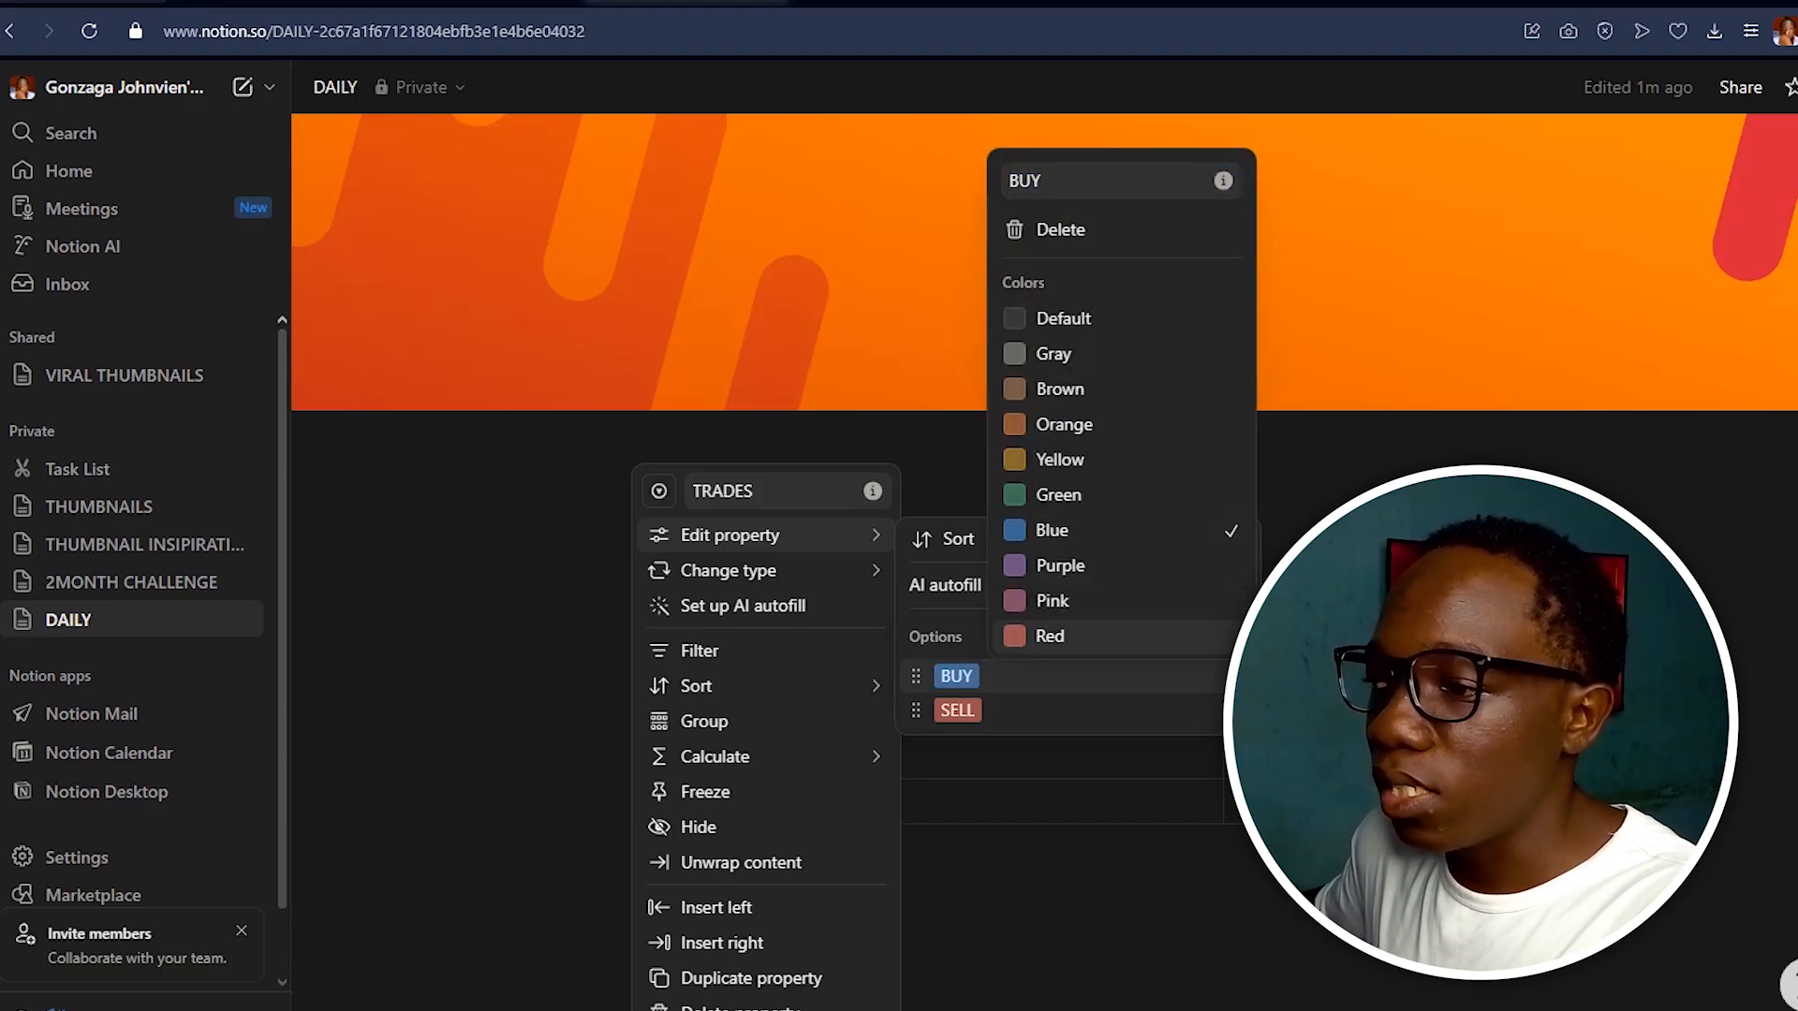
key("Escape")
key("Escape")
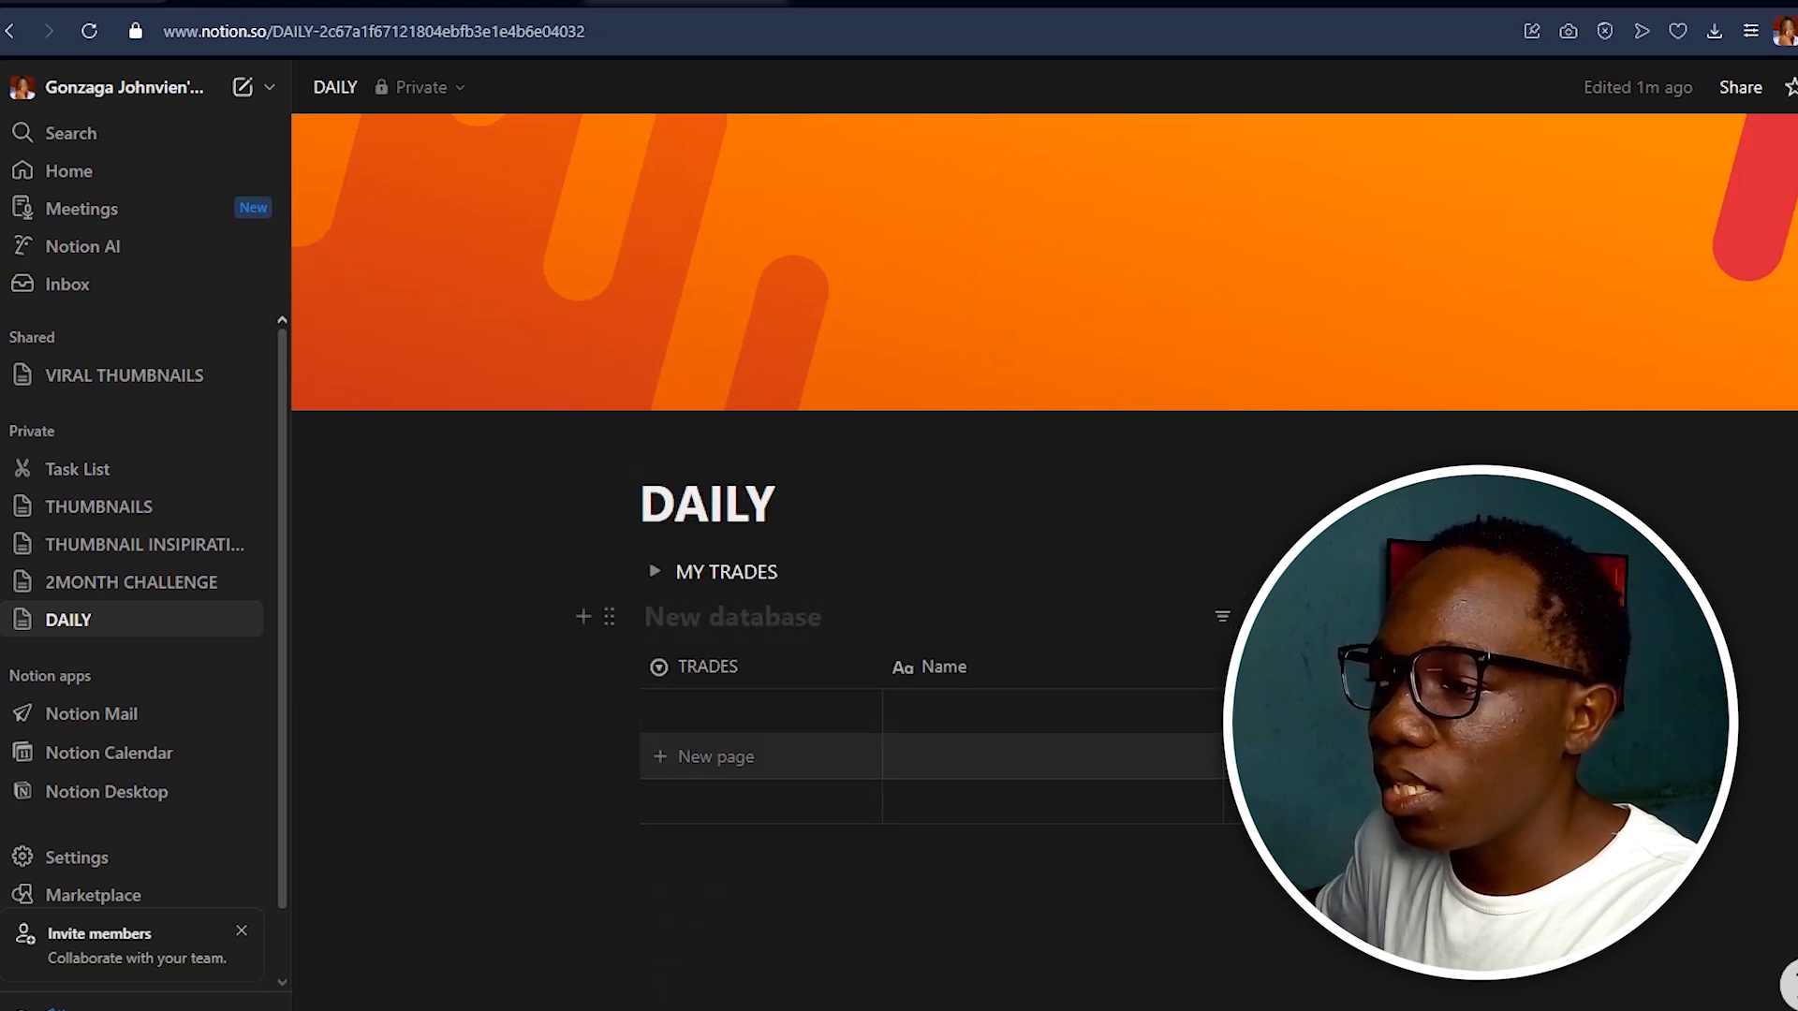
Add a first row to the database and set its TRADES value to BUY.
left_click(717, 712)
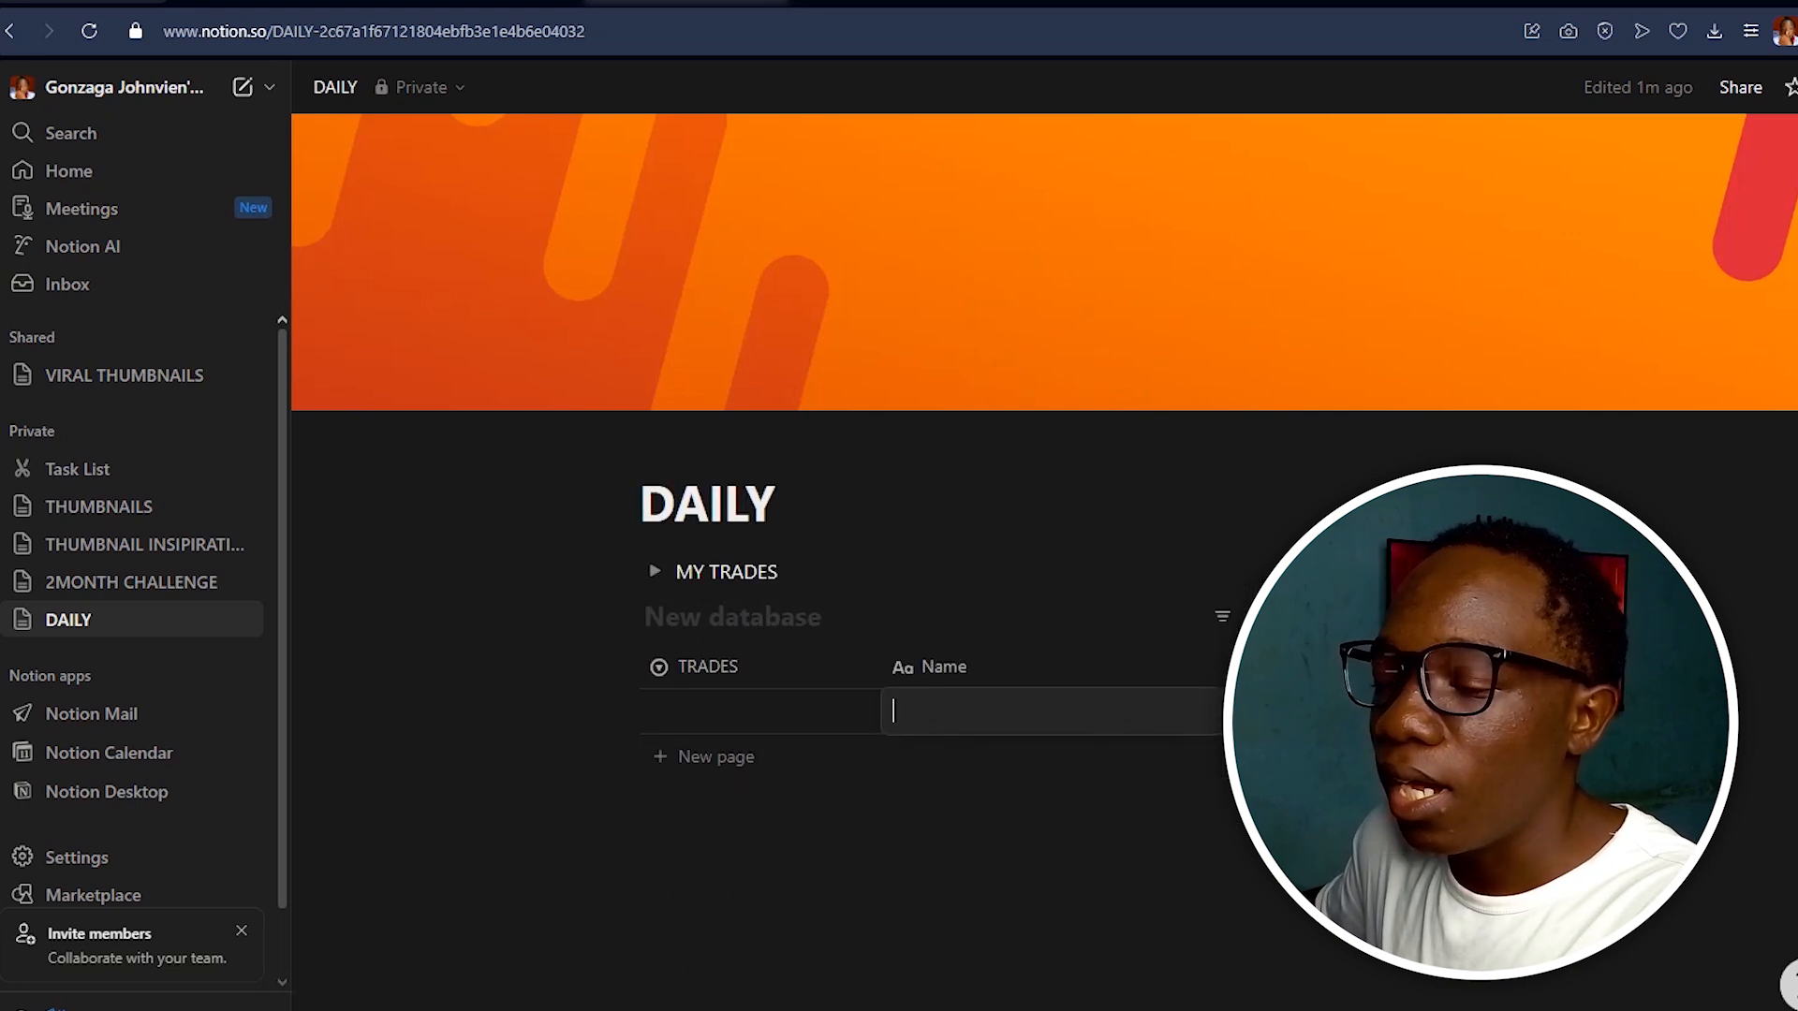
left_click(749, 712)
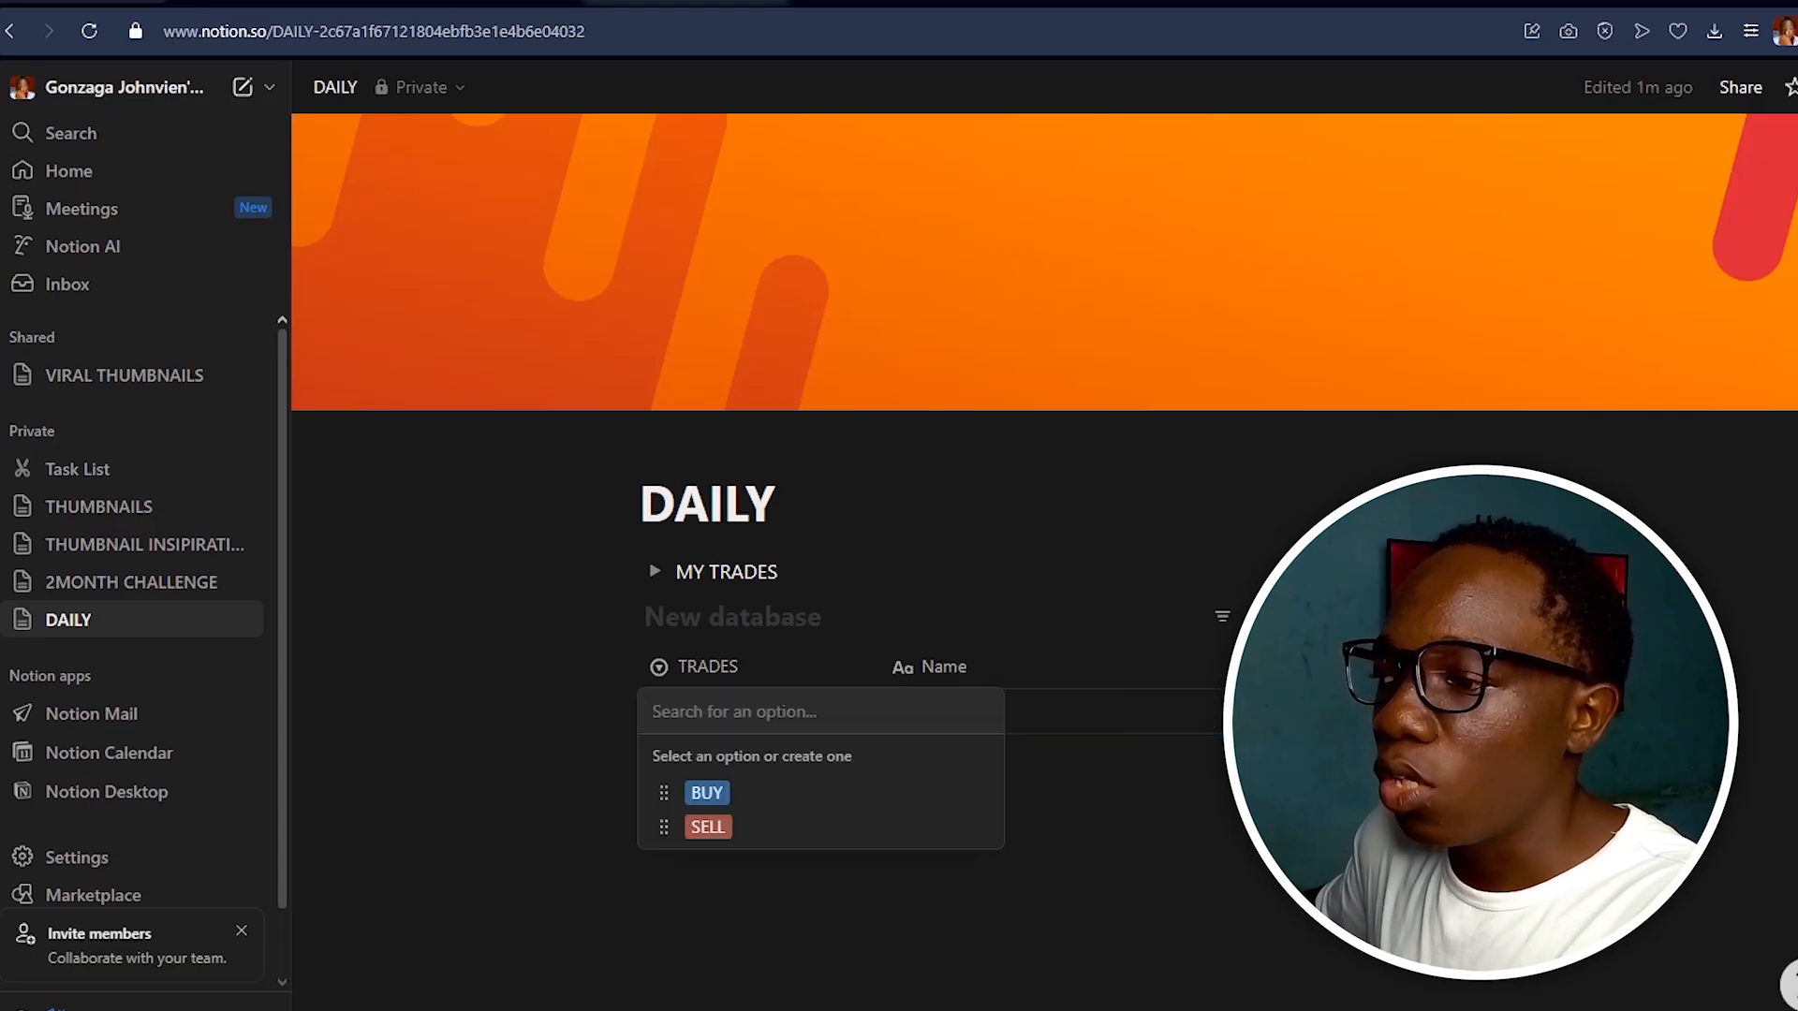
left_click(707, 793)
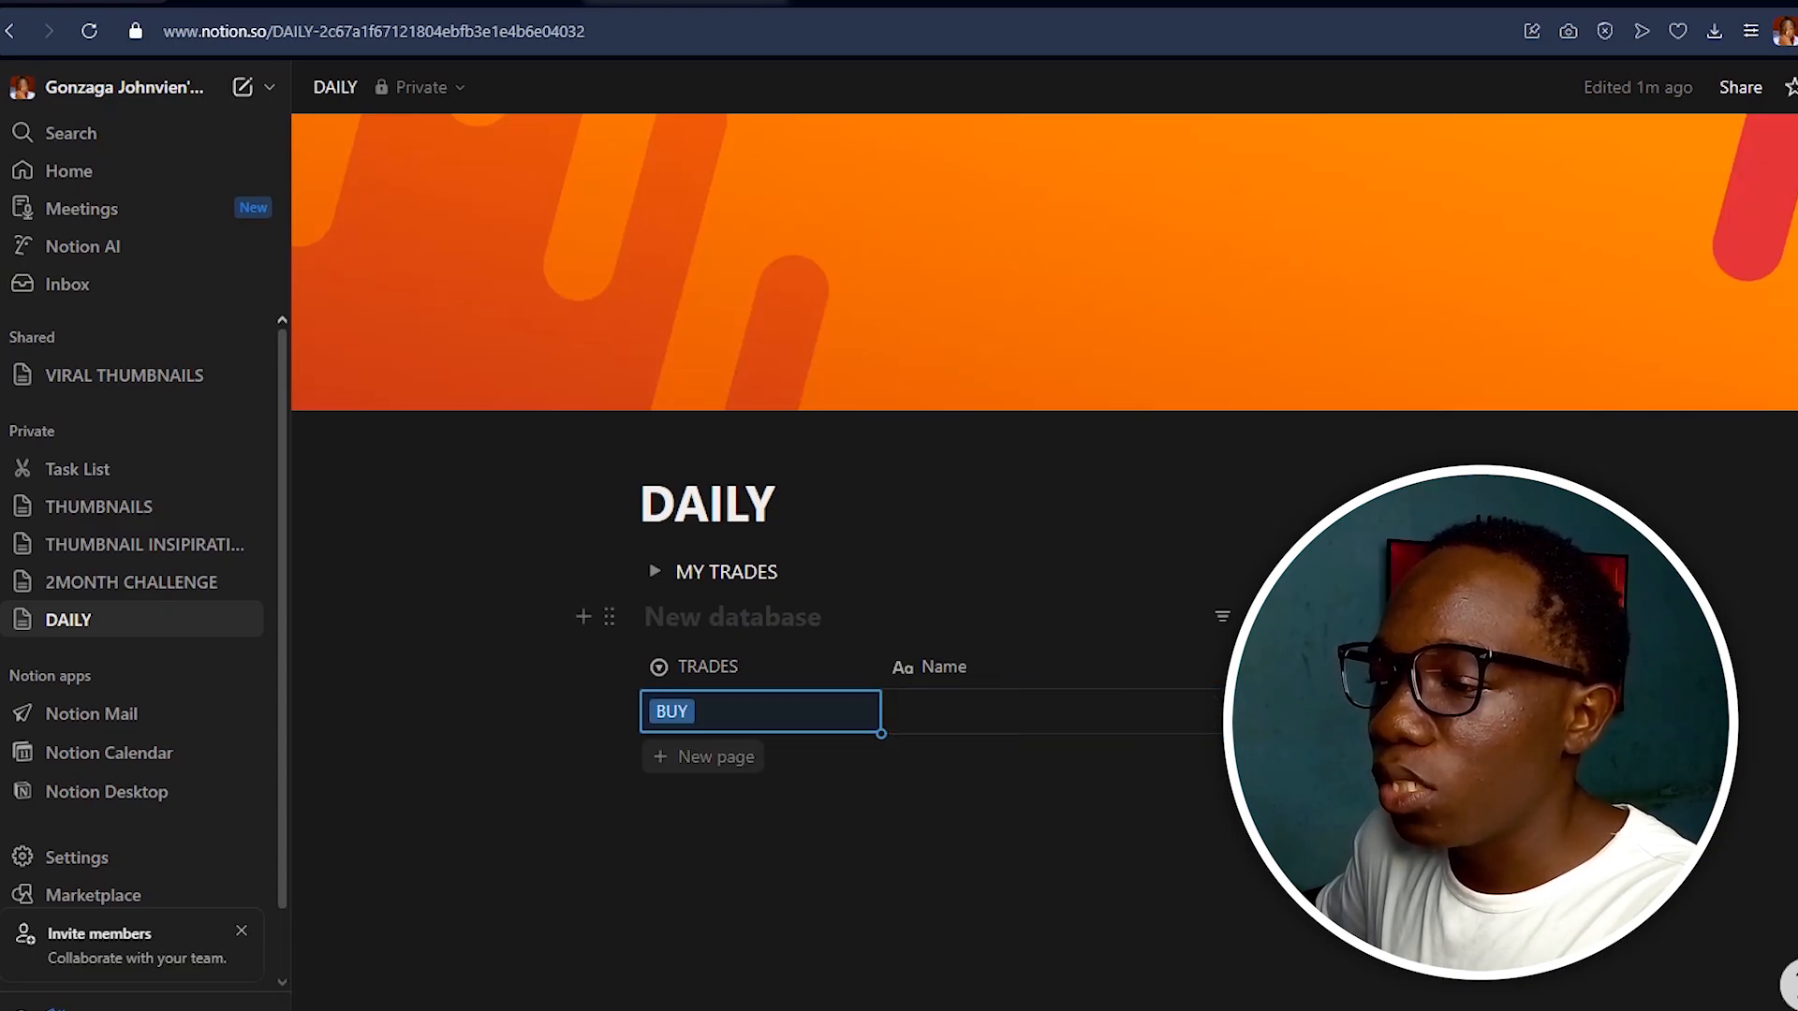
key("Return")
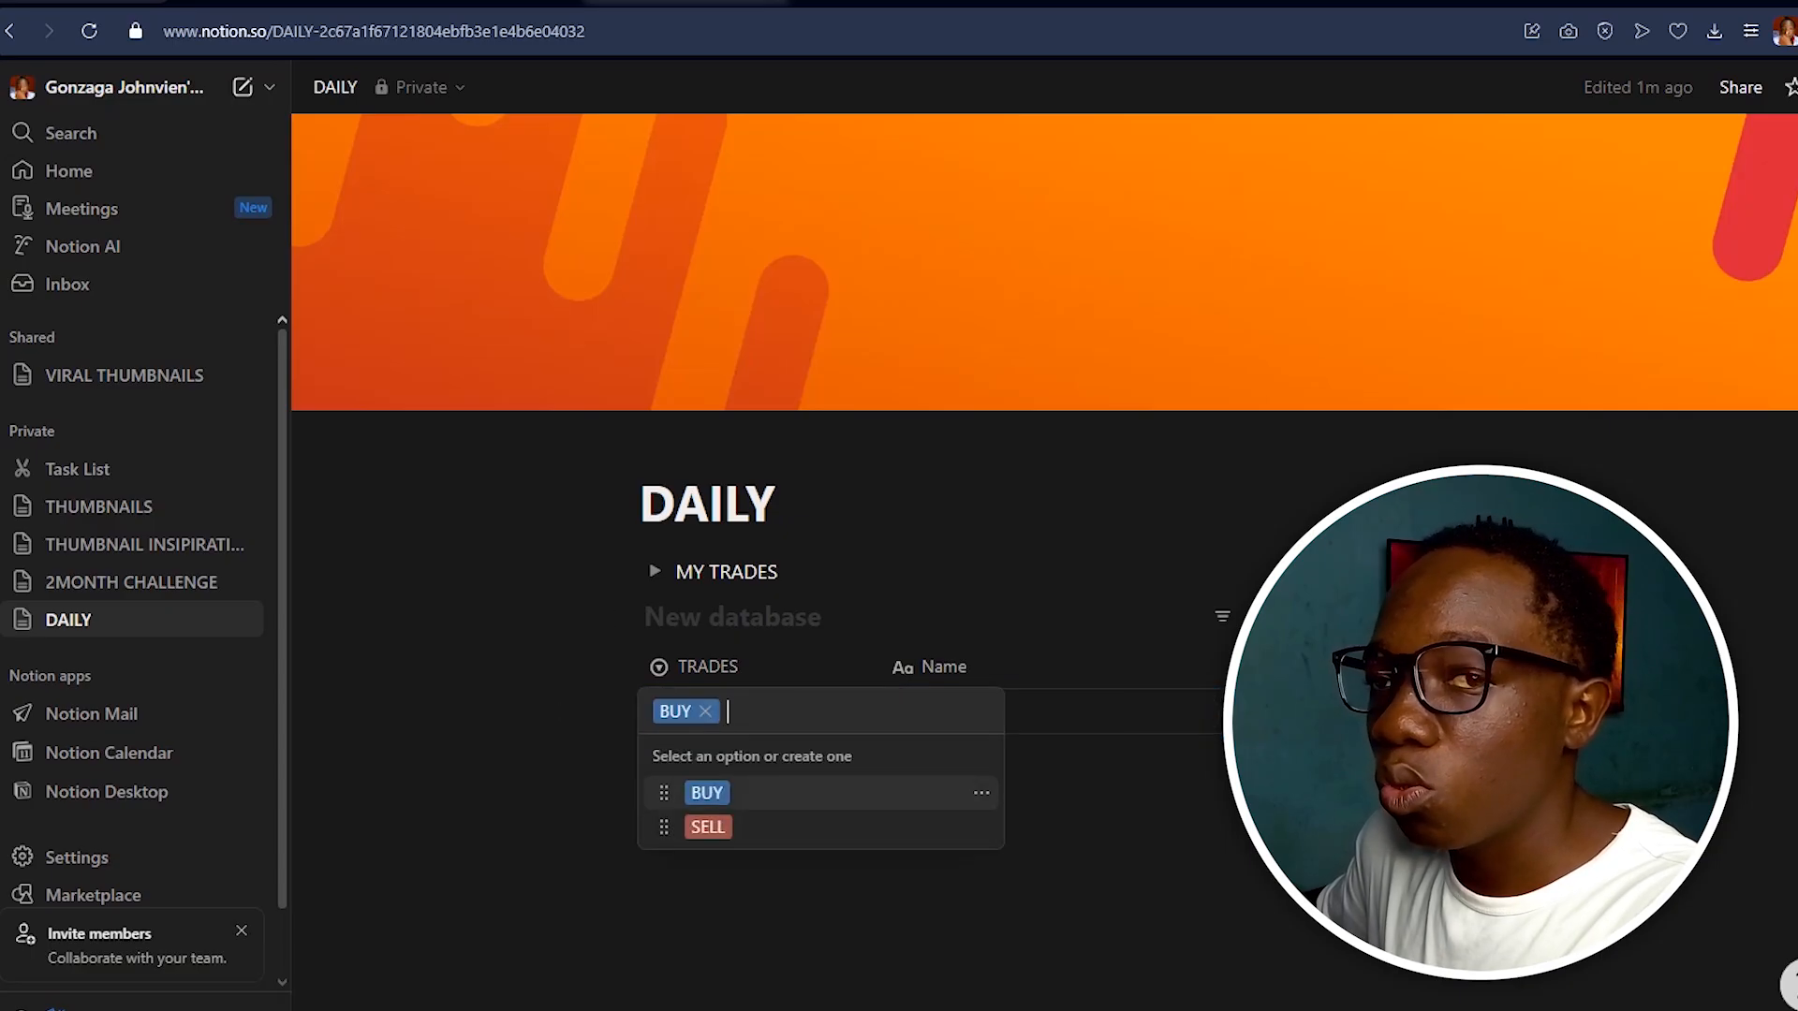
key("Down")
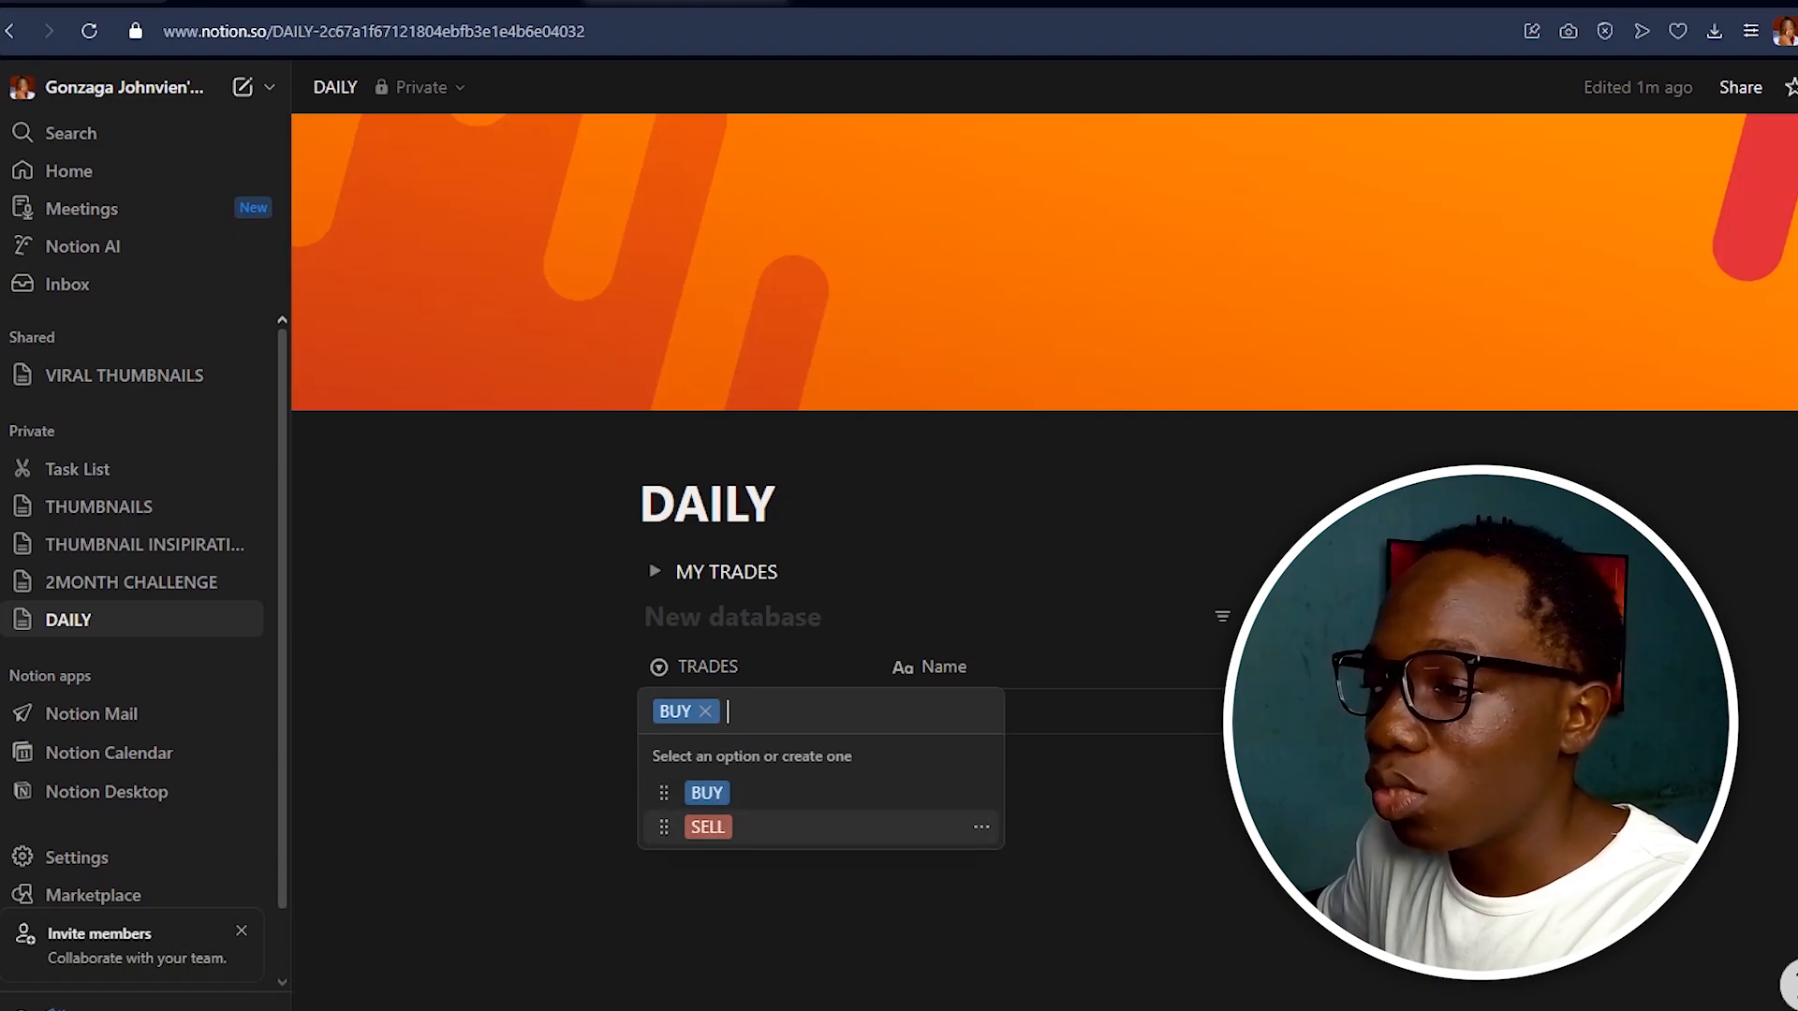
key("Return")
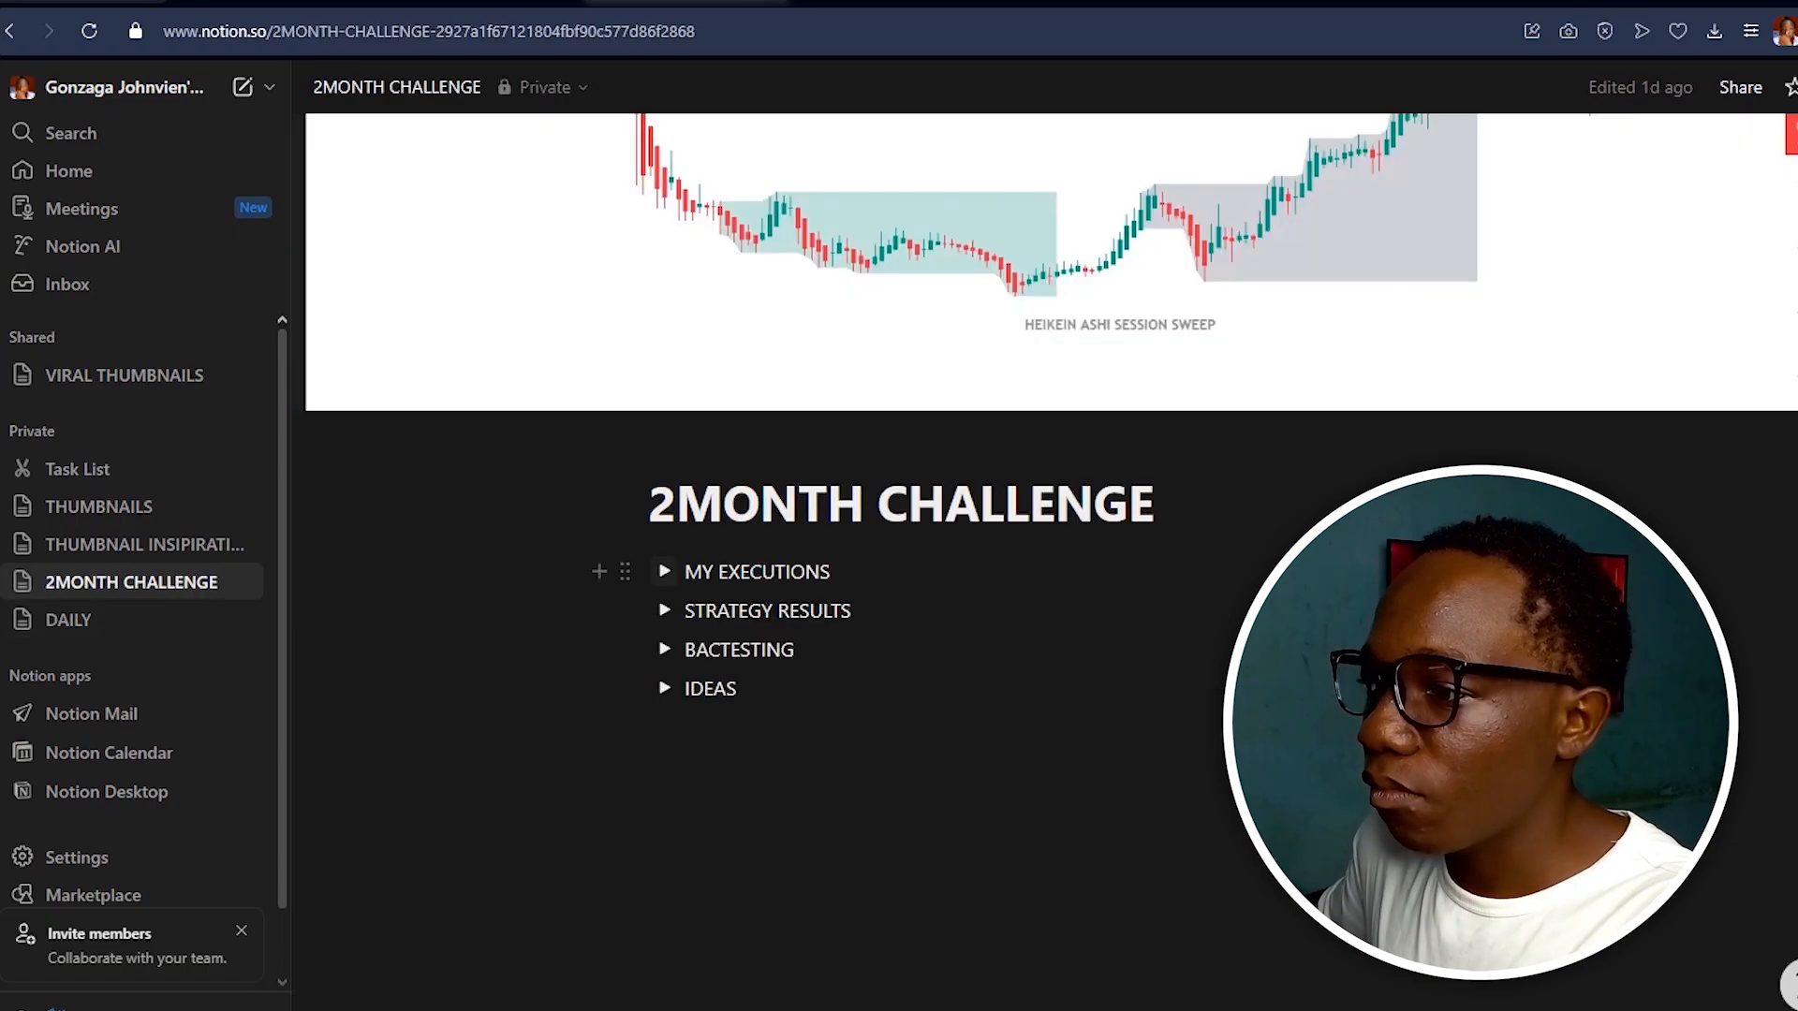
Review the columns of the MY EXECUTIONS table on the 2MONTH CHALLENGE page and go back to DAILY.
left_click(664, 571)
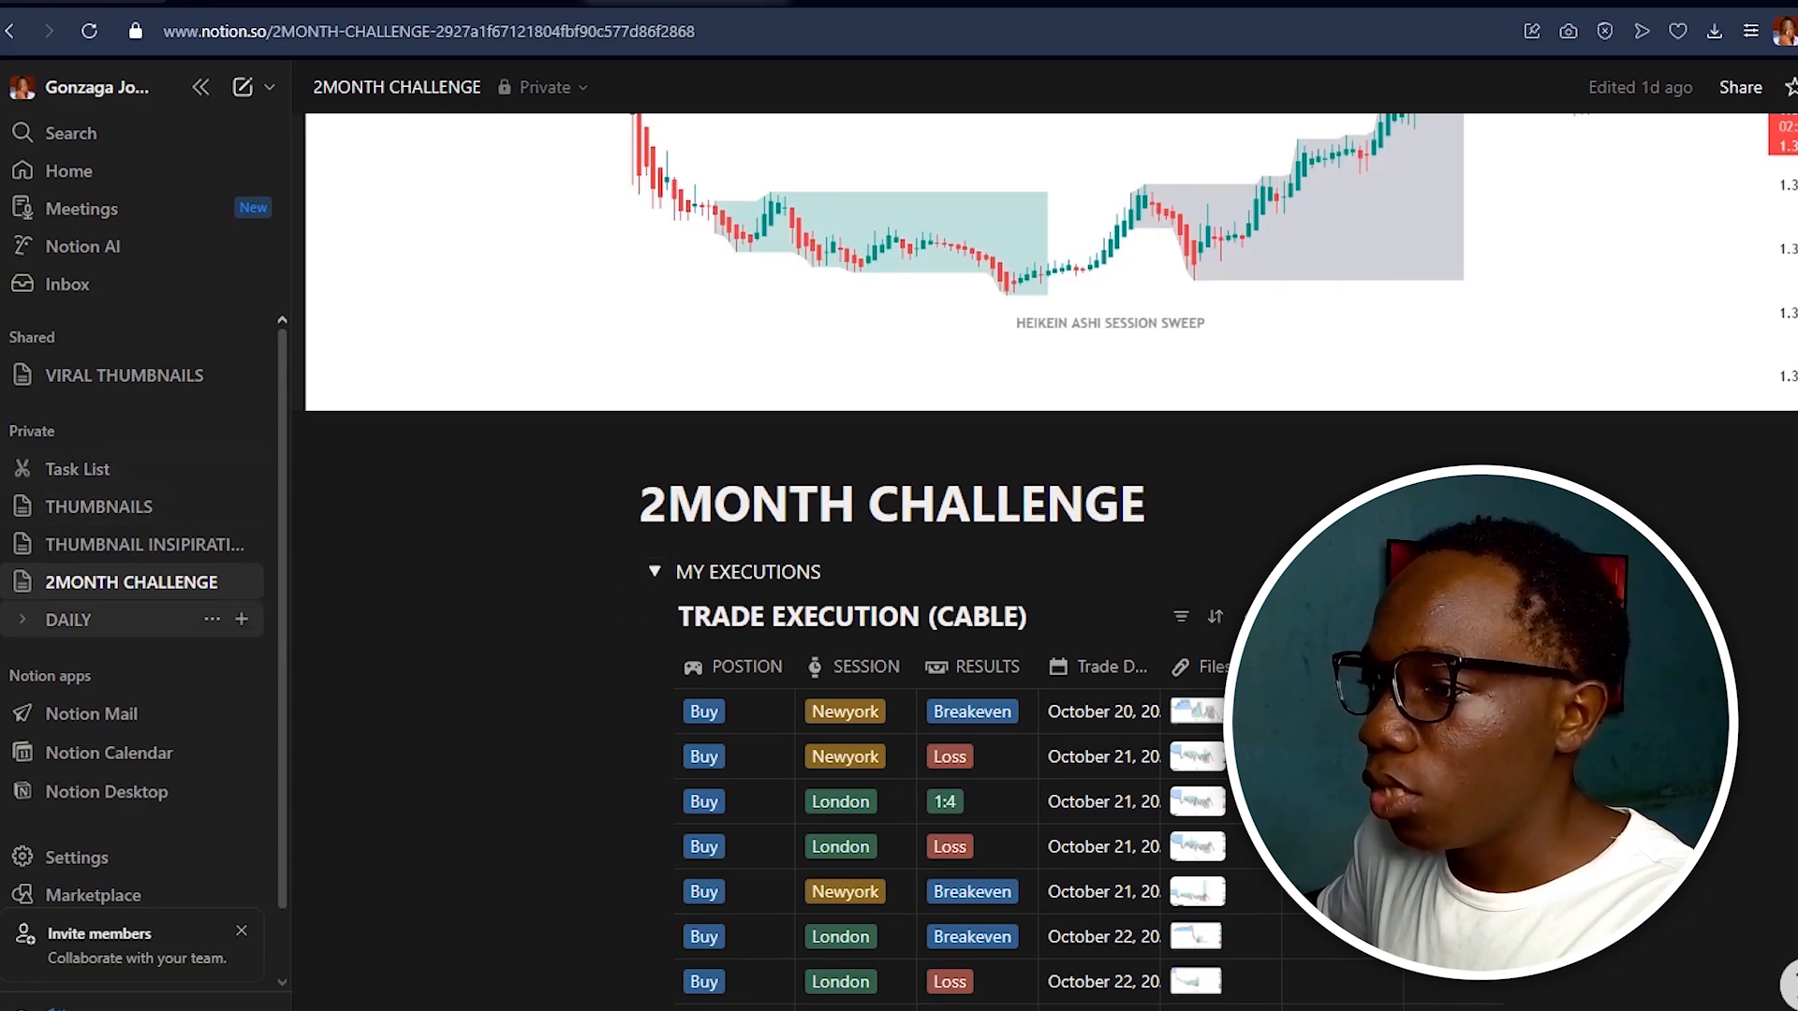
left_click(68, 619)
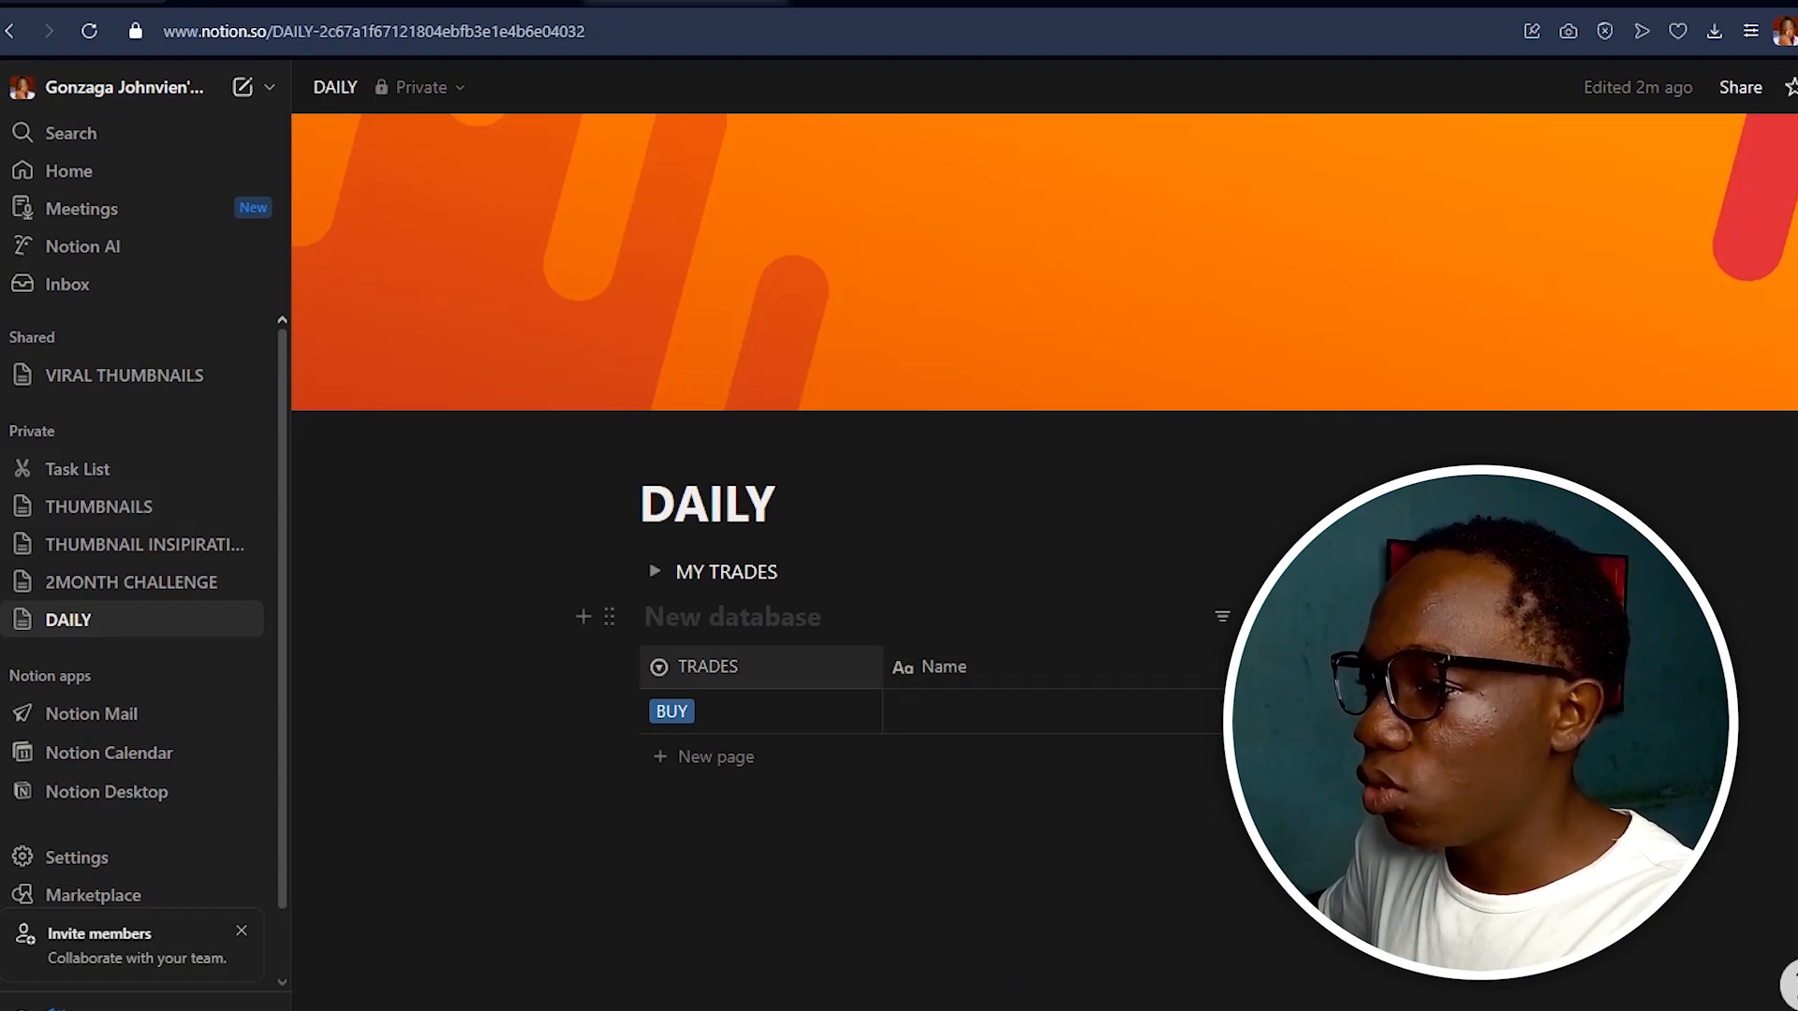
Add a second Select property and place it between the TRADES and Name columns.
left_click(1236, 665)
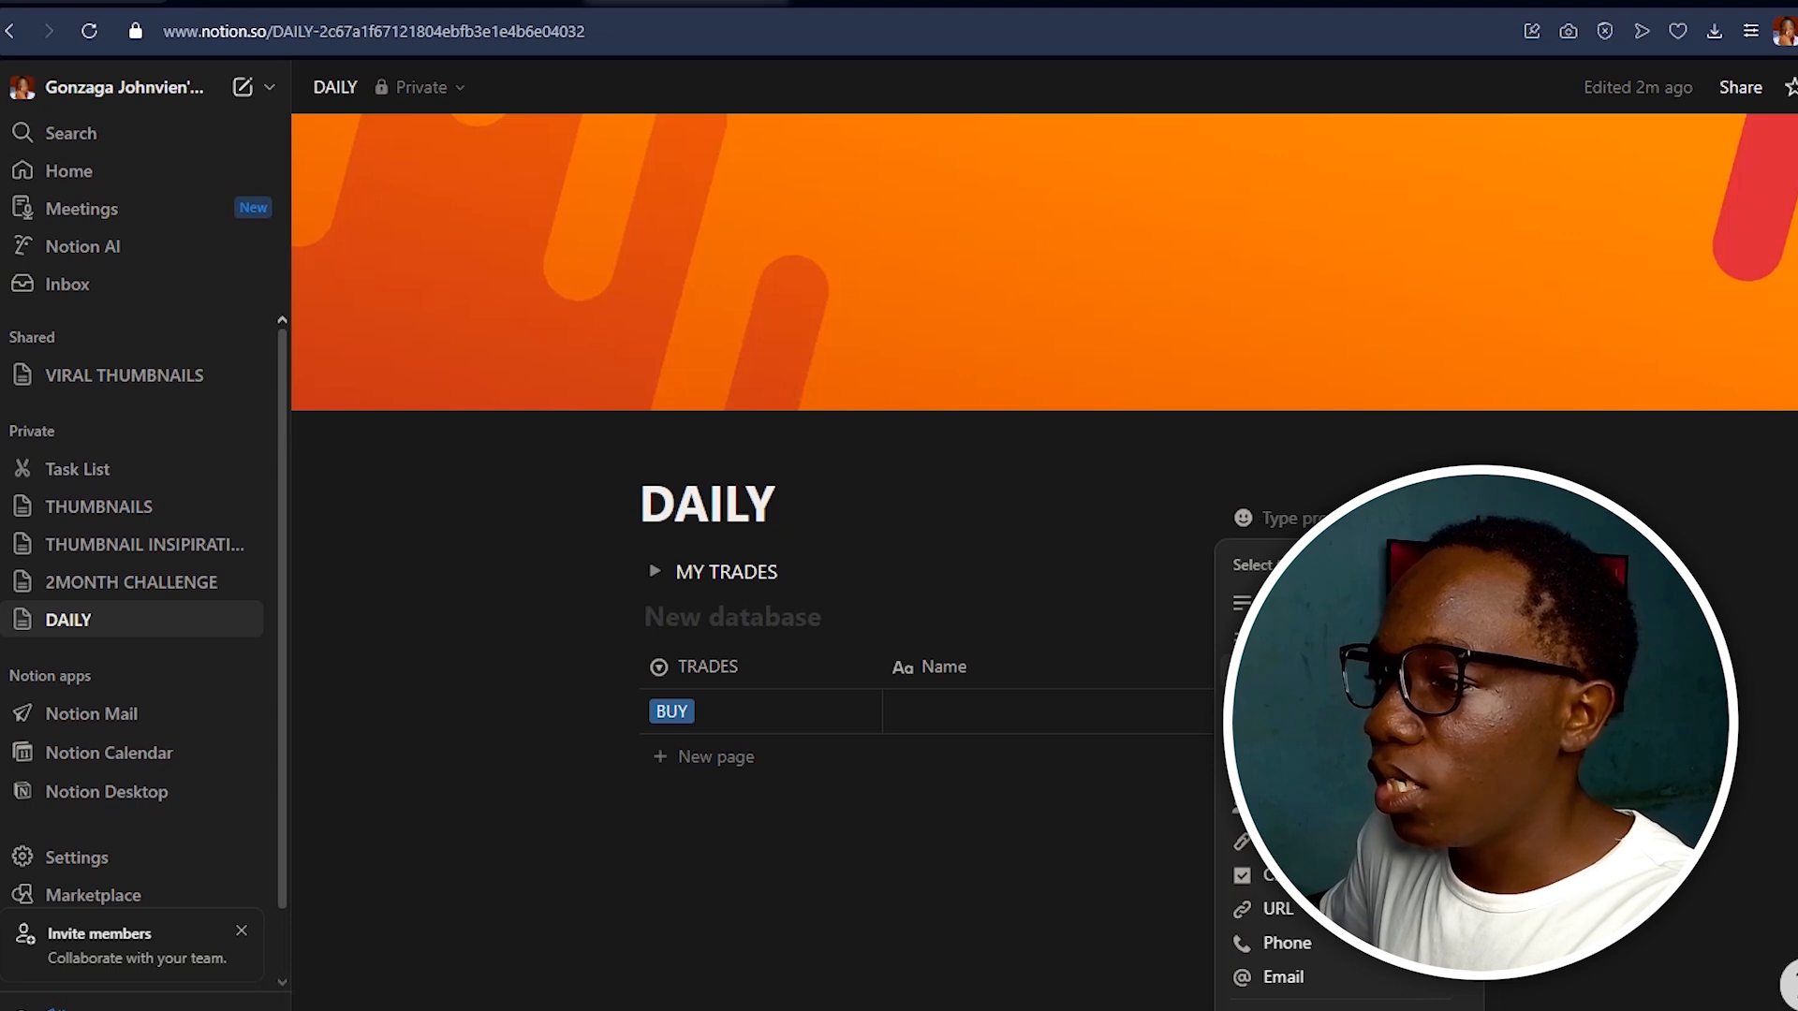
left_click(1311, 671)
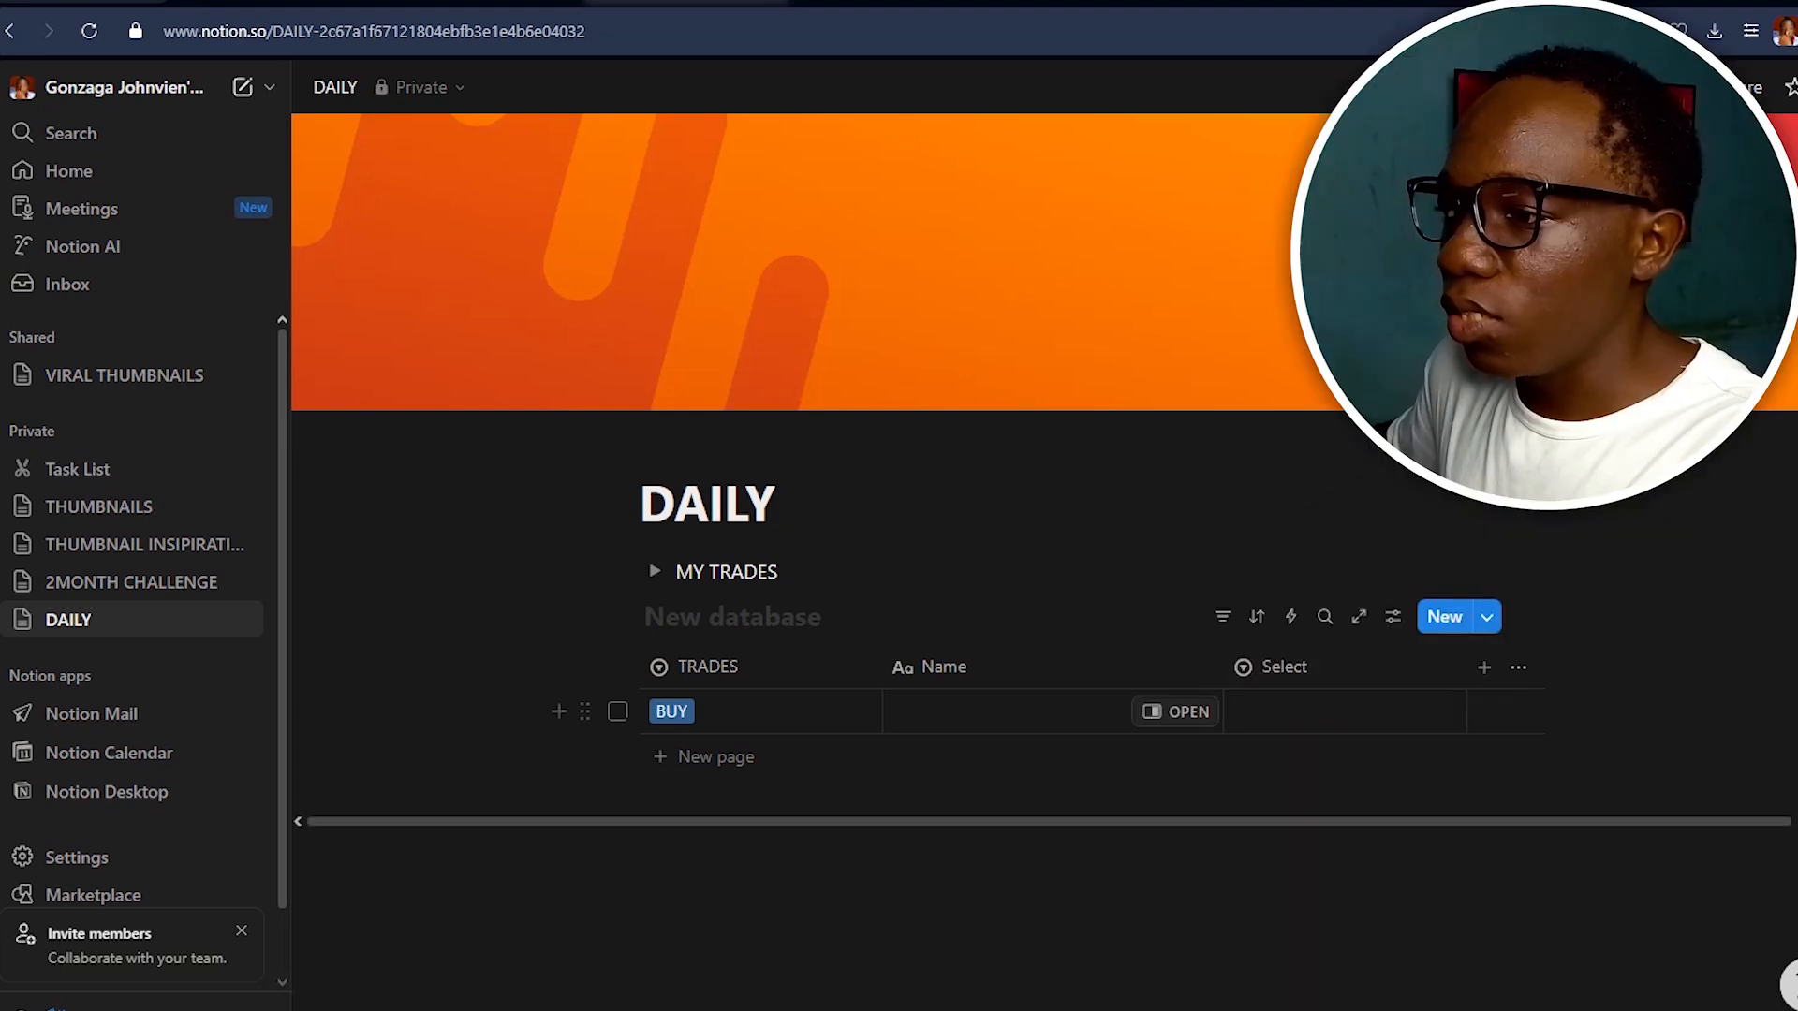
left_click_drag(1311, 668, 1022, 667)
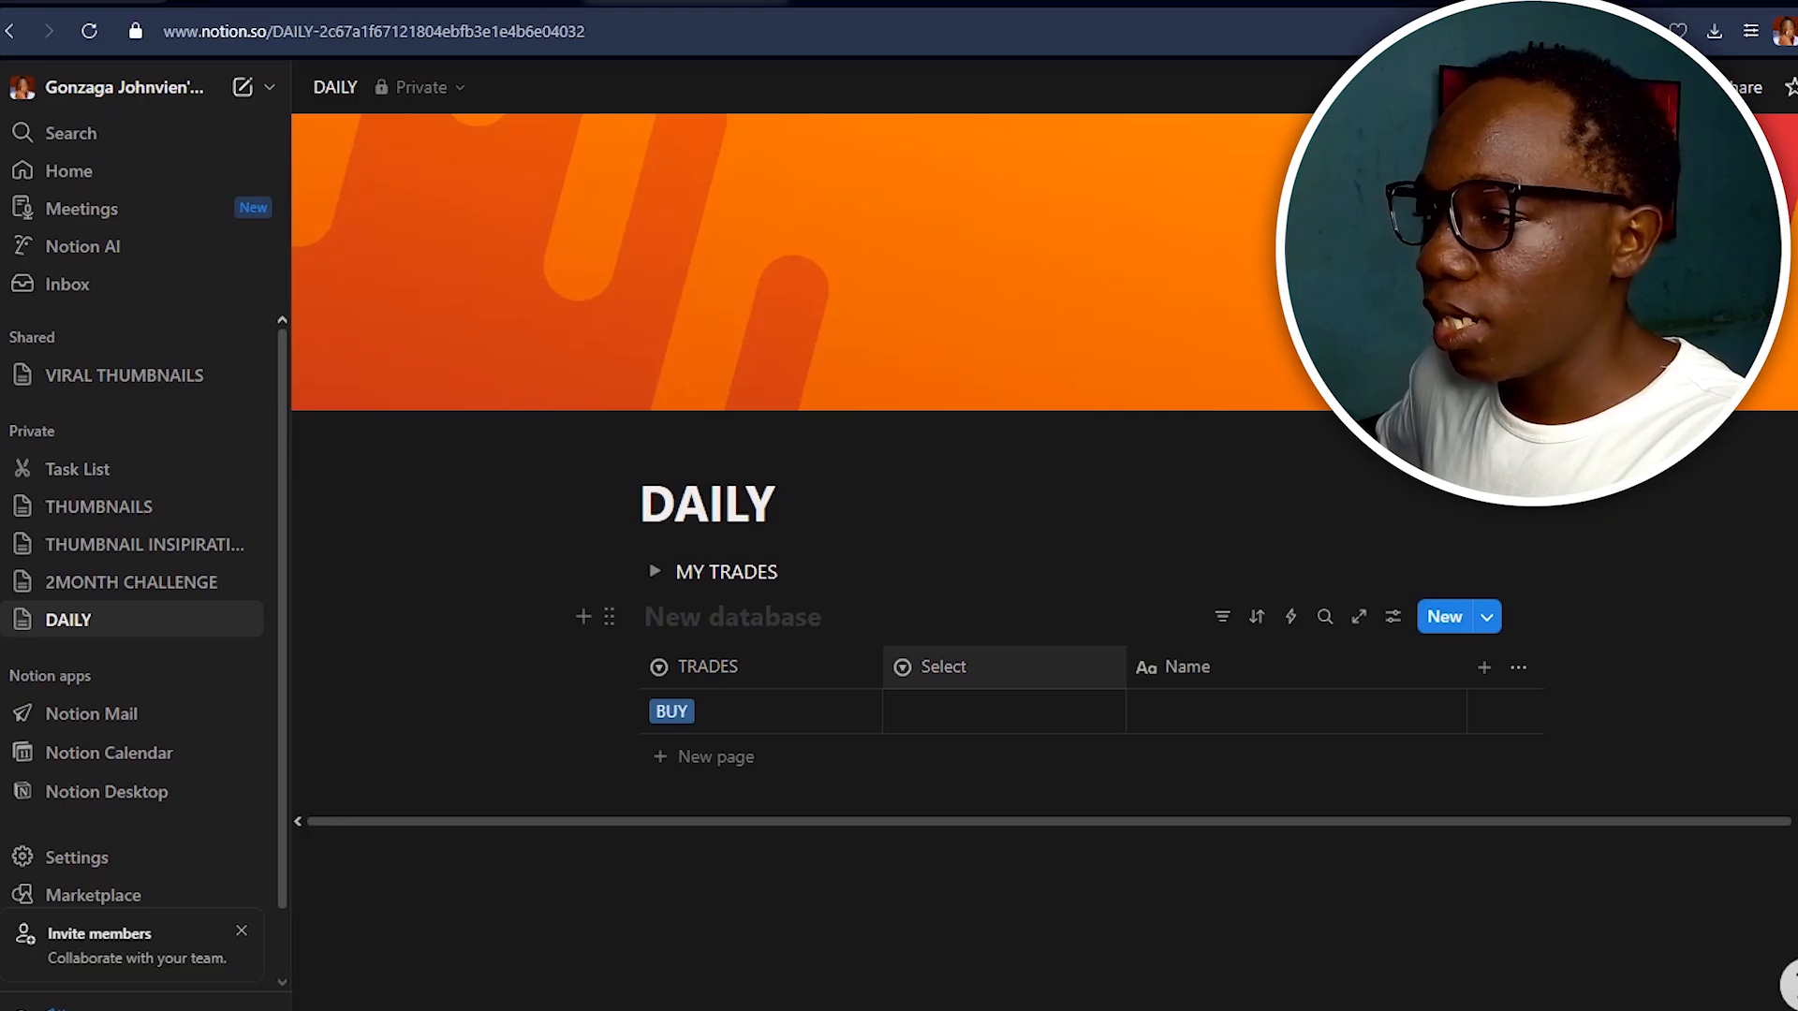
Add the option NEWYORK to the Select property next to TRADES.
left_click(1004, 666)
mouse_move(974, 535)
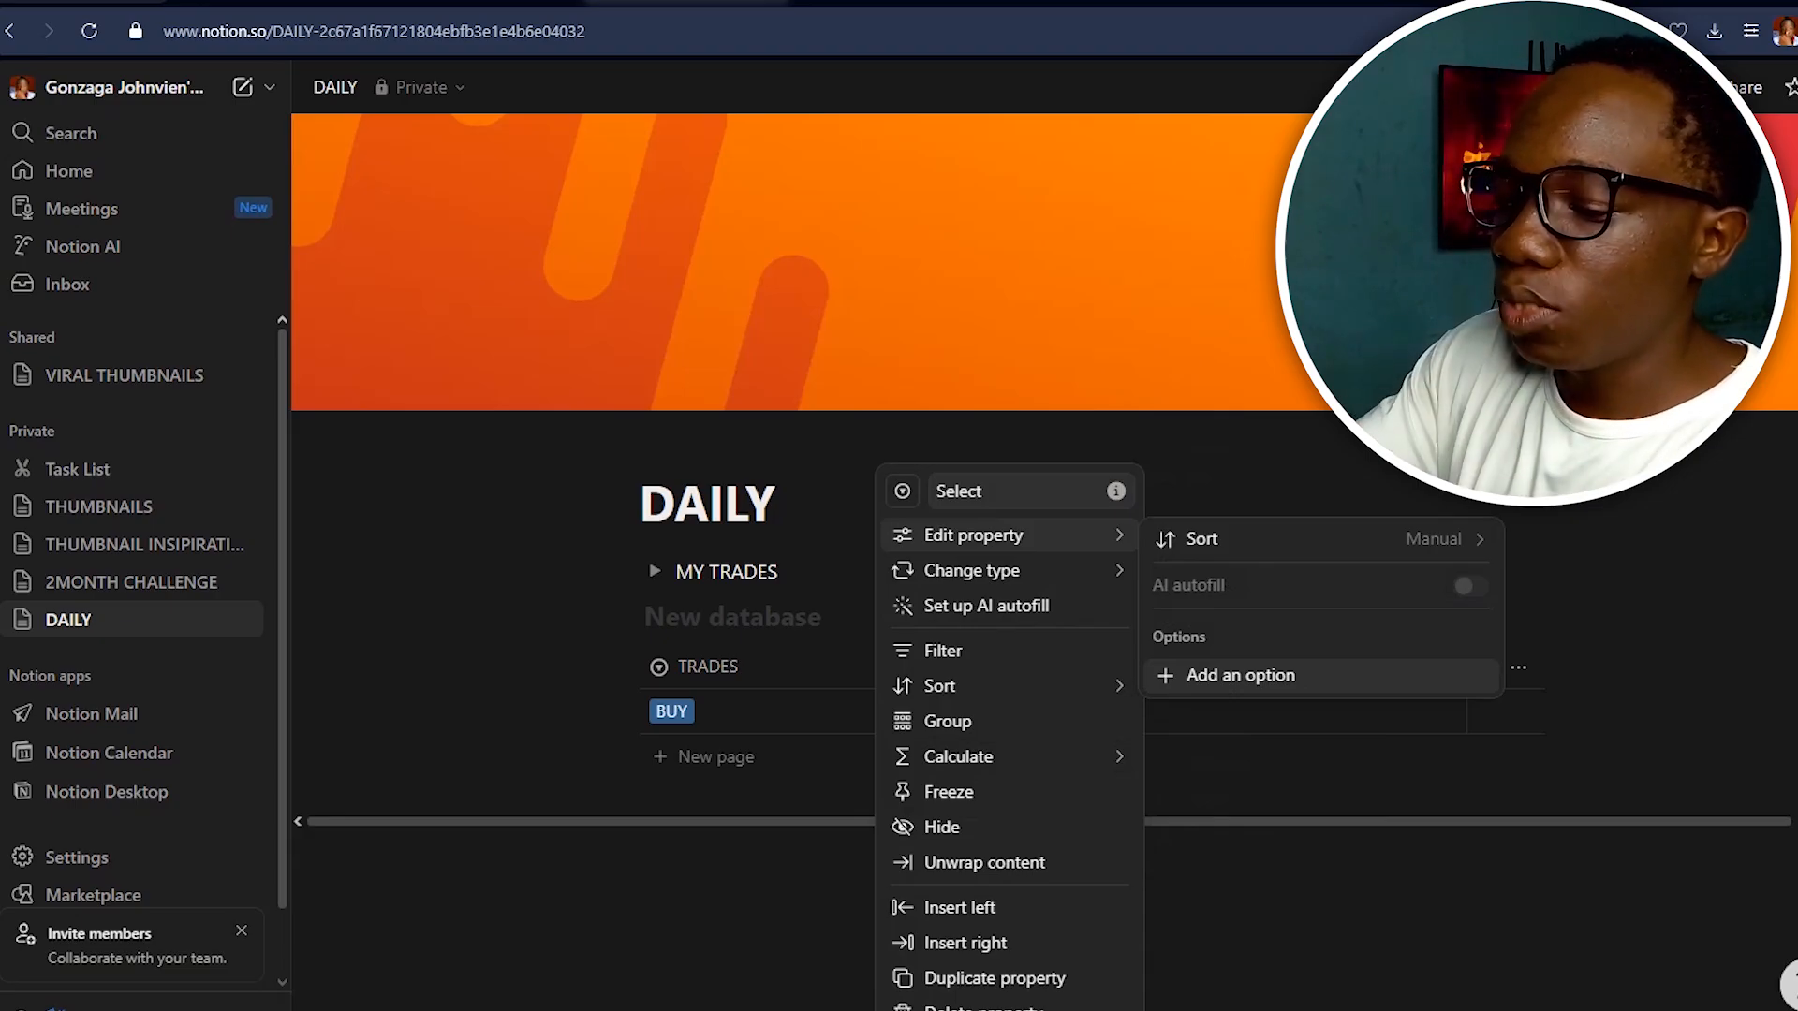
left_click(1240, 675)
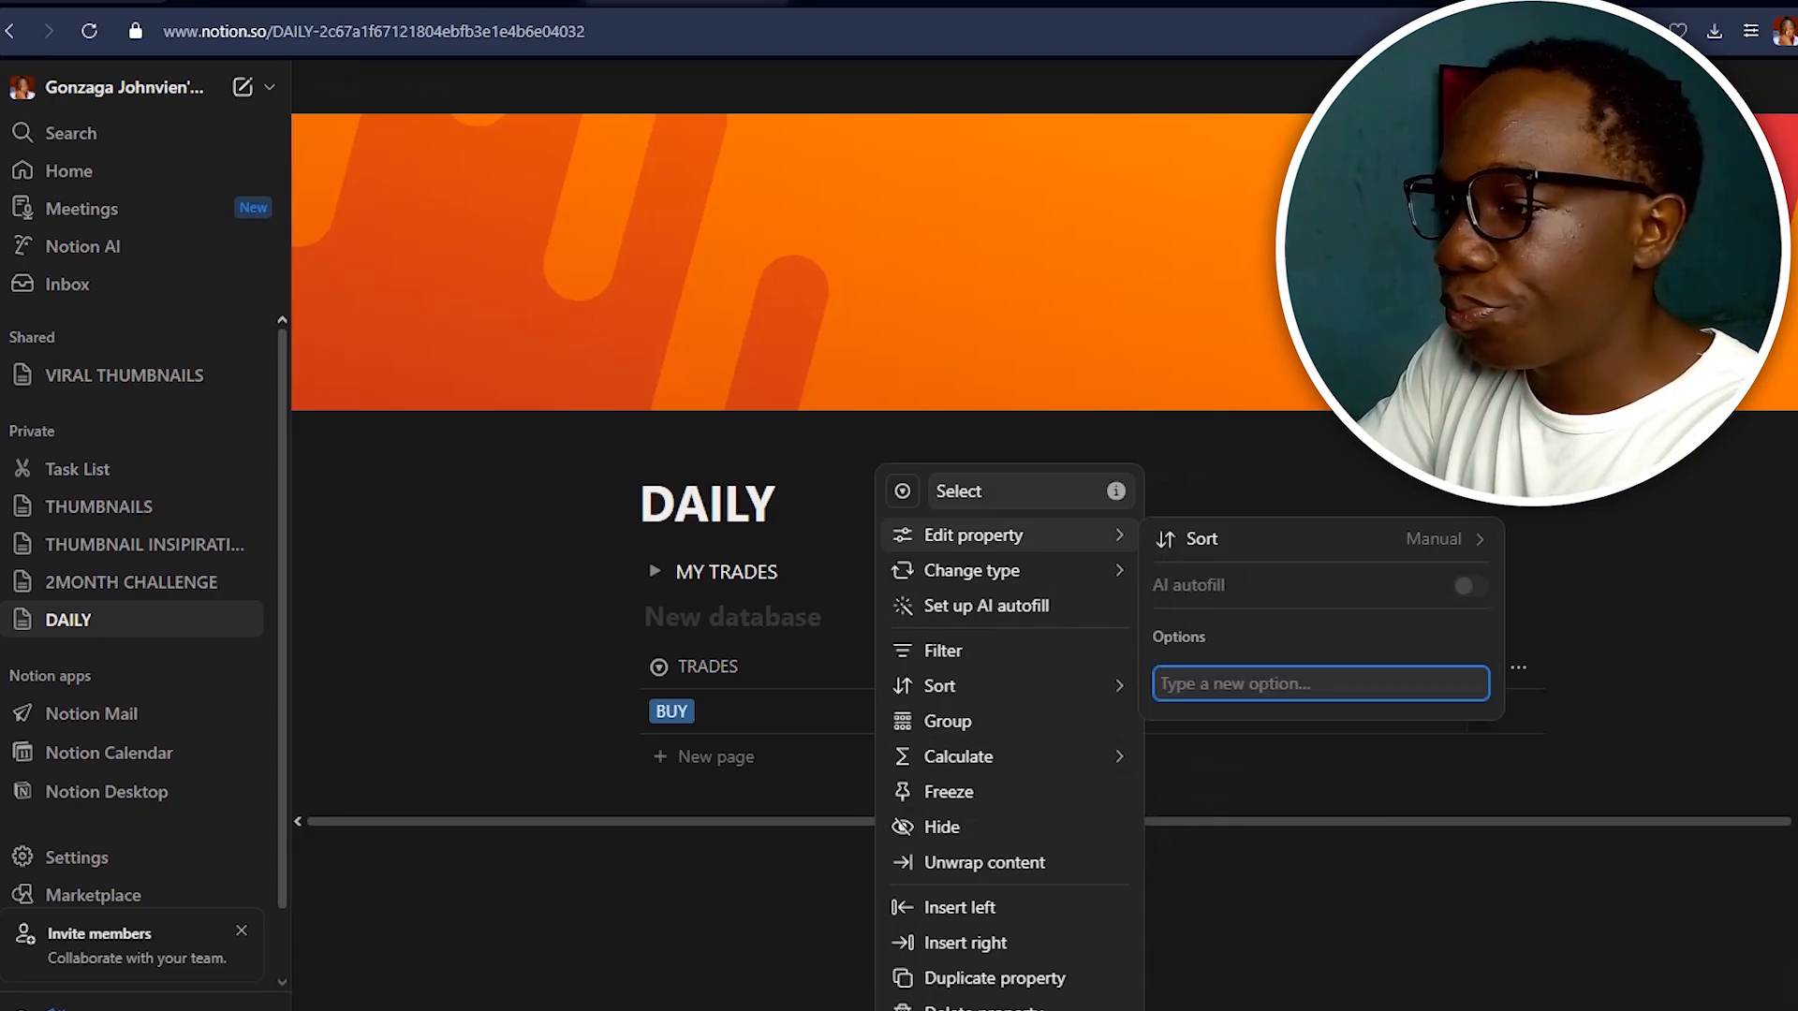
type("NE")
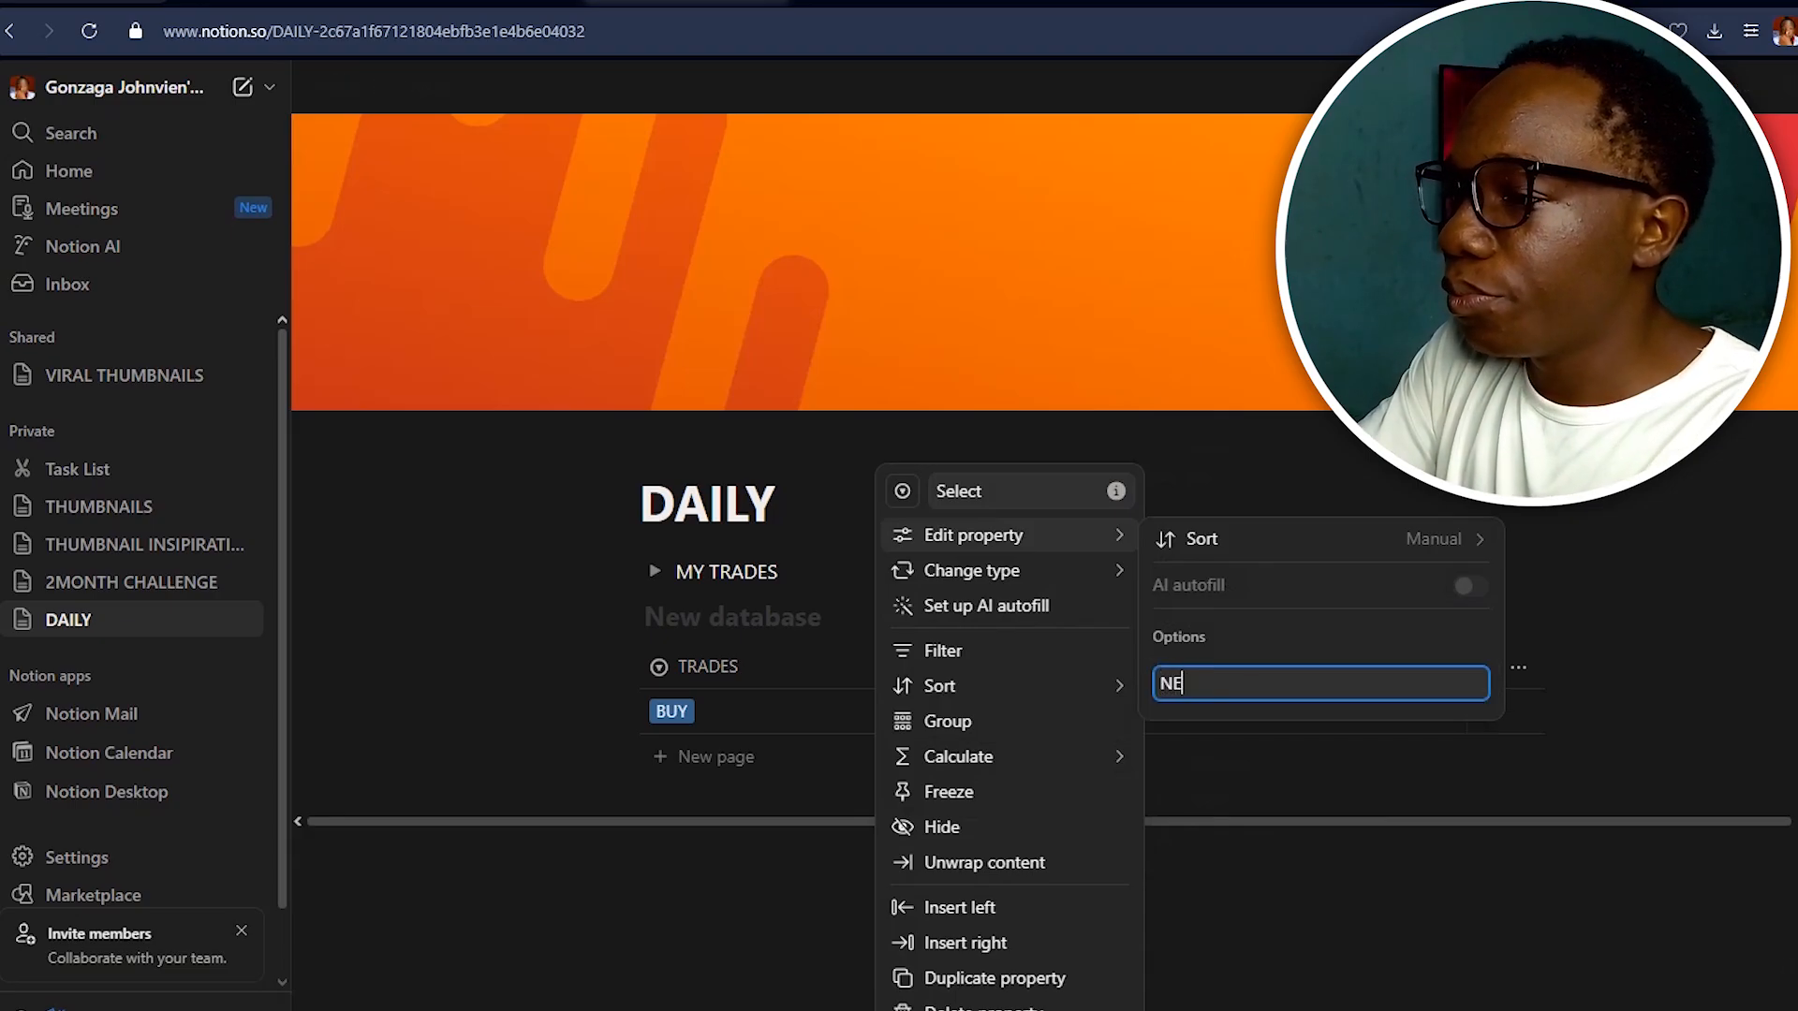
type("WYOURK")
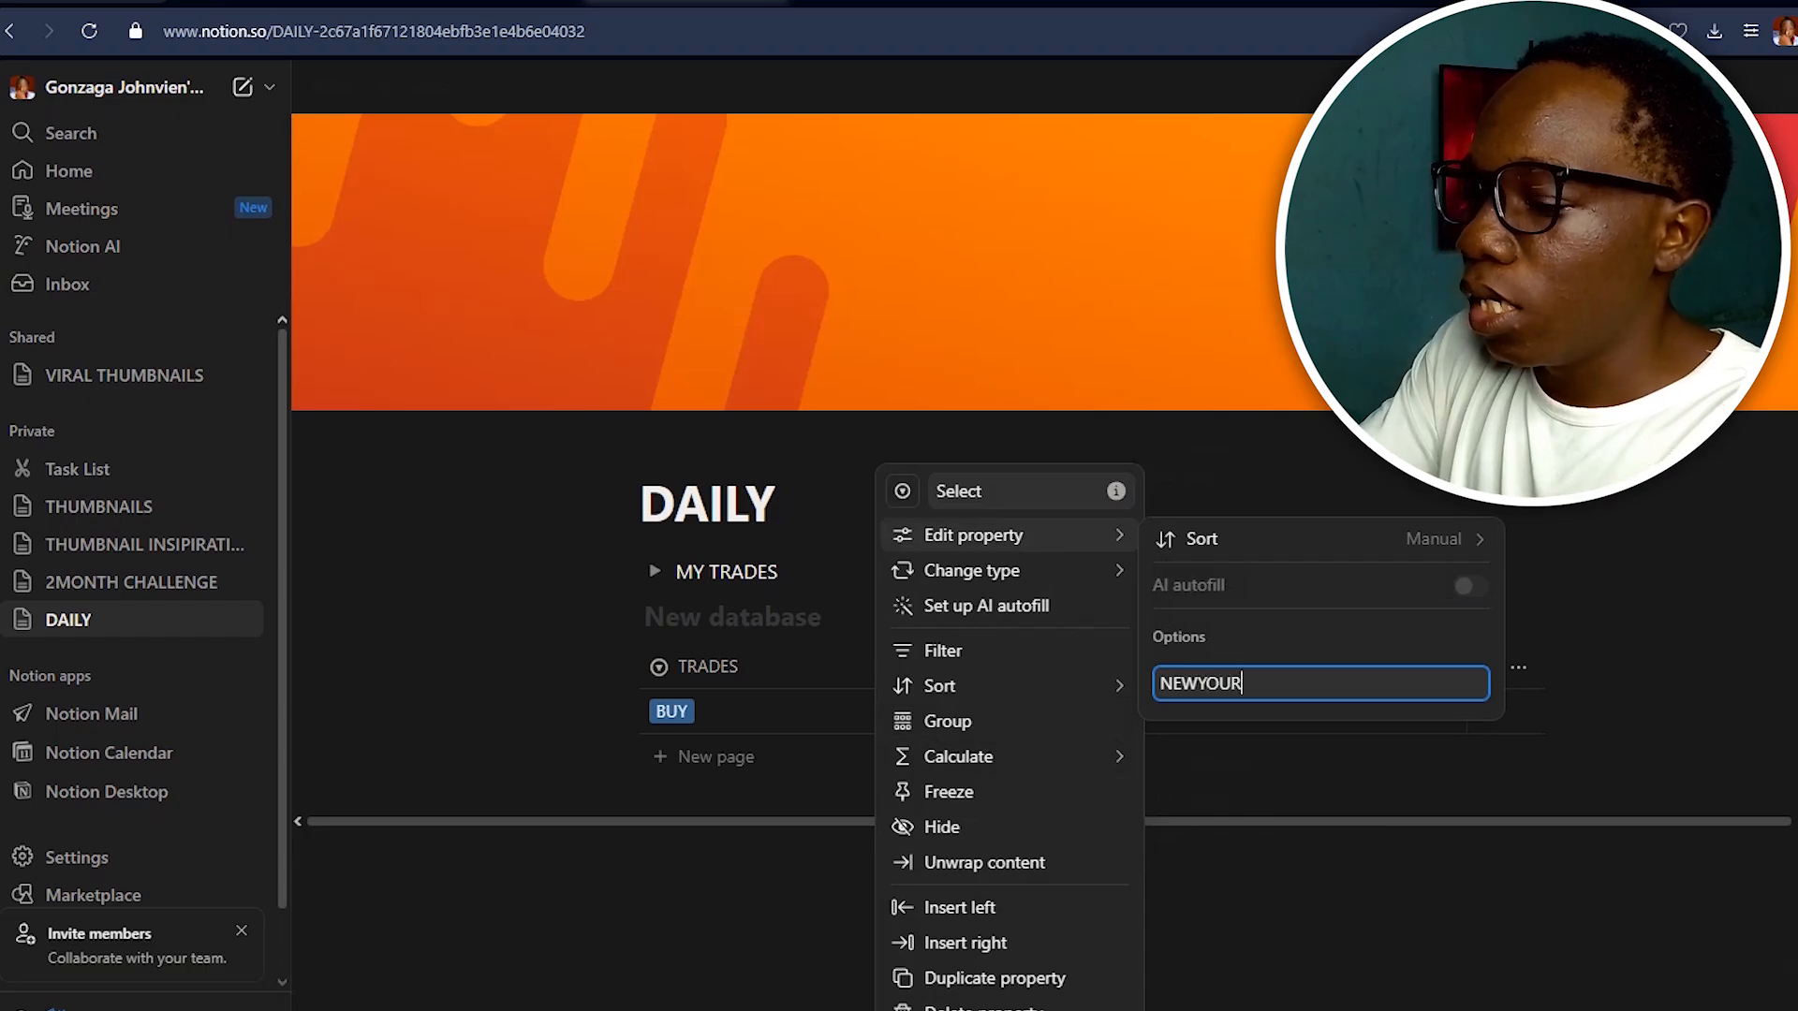
key("BackSpace")
key("BackSpace")
key("BackSpace")
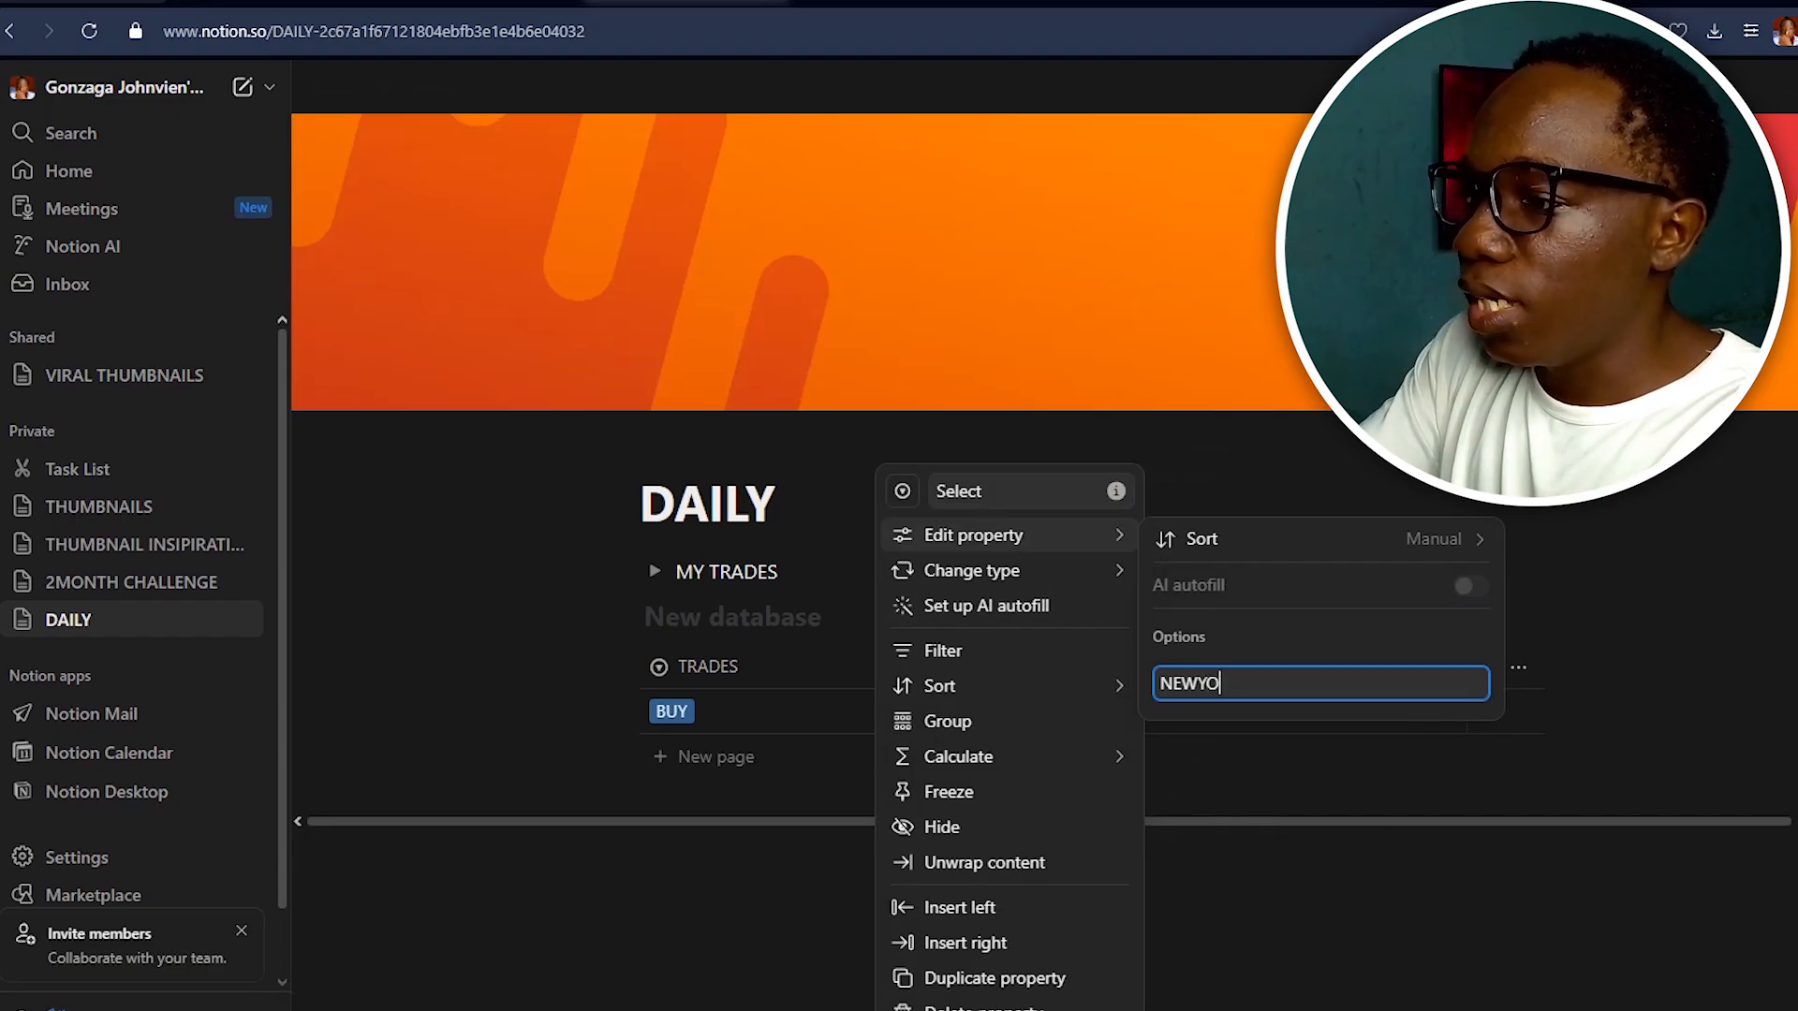
type("RK")
key("Return")
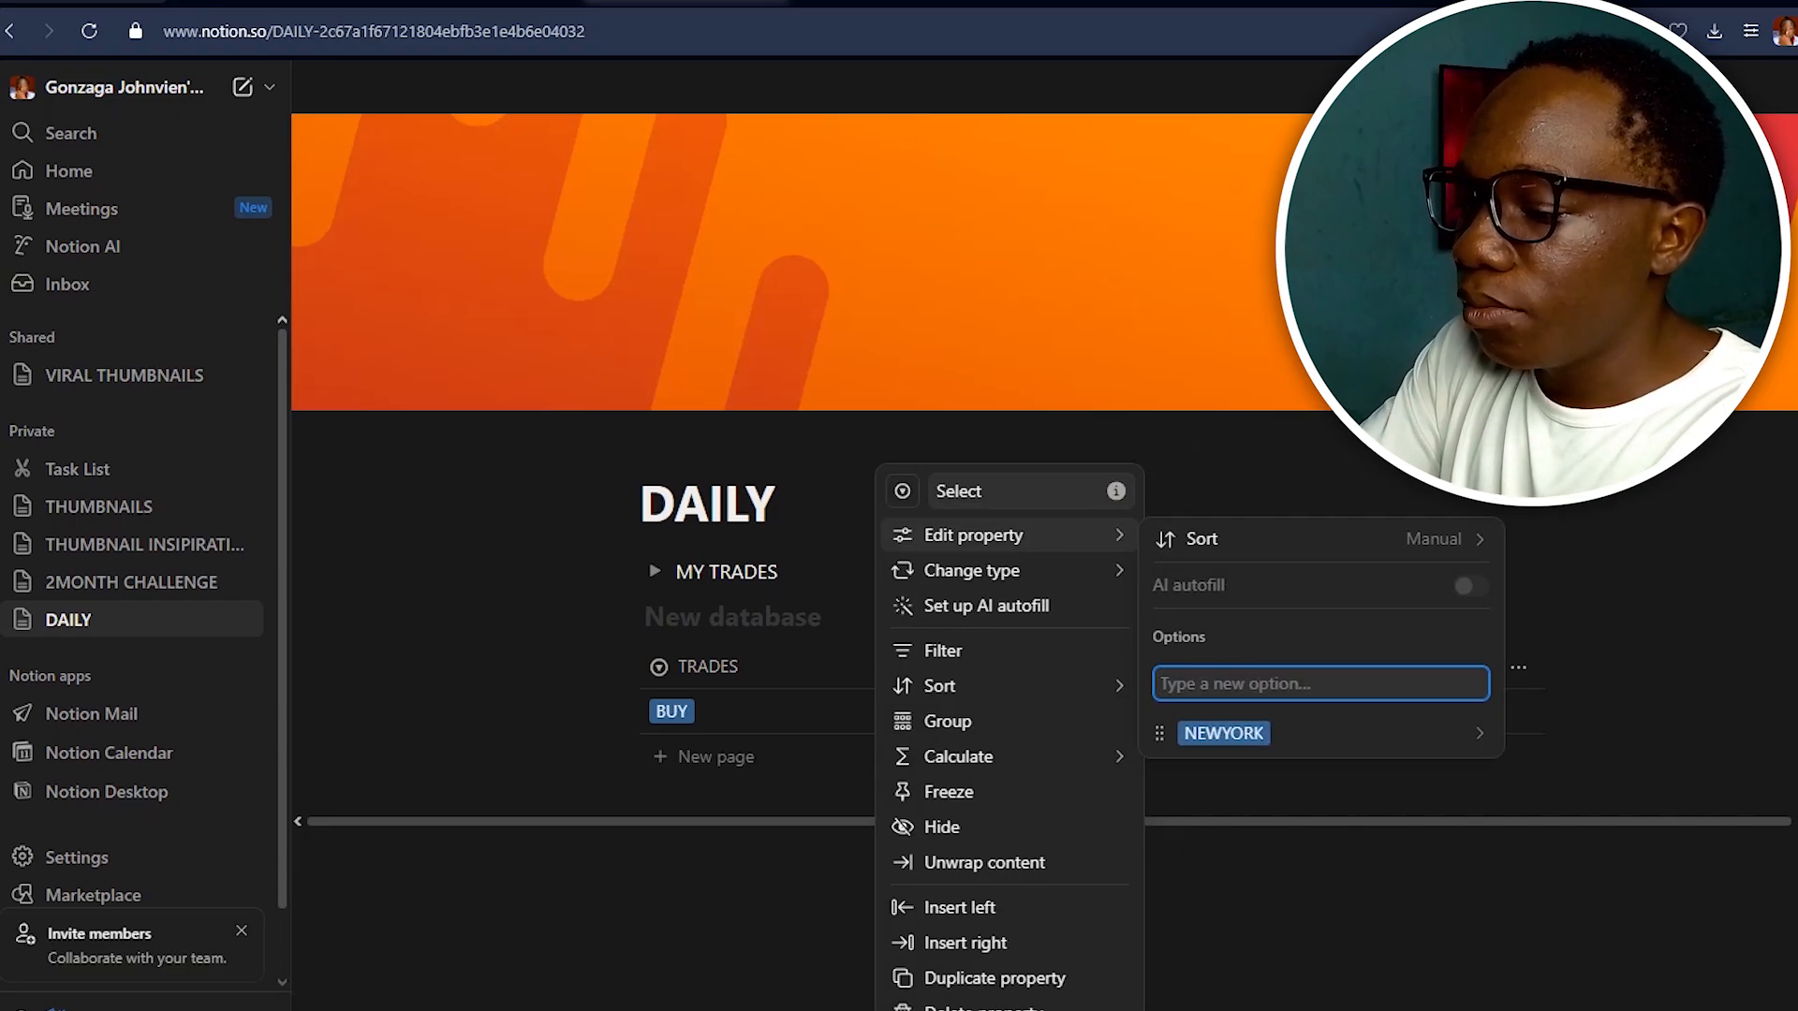
Add the options LONDON, FRANFRUIT and ASIA to the same Select property and close its settings.
type("LON")
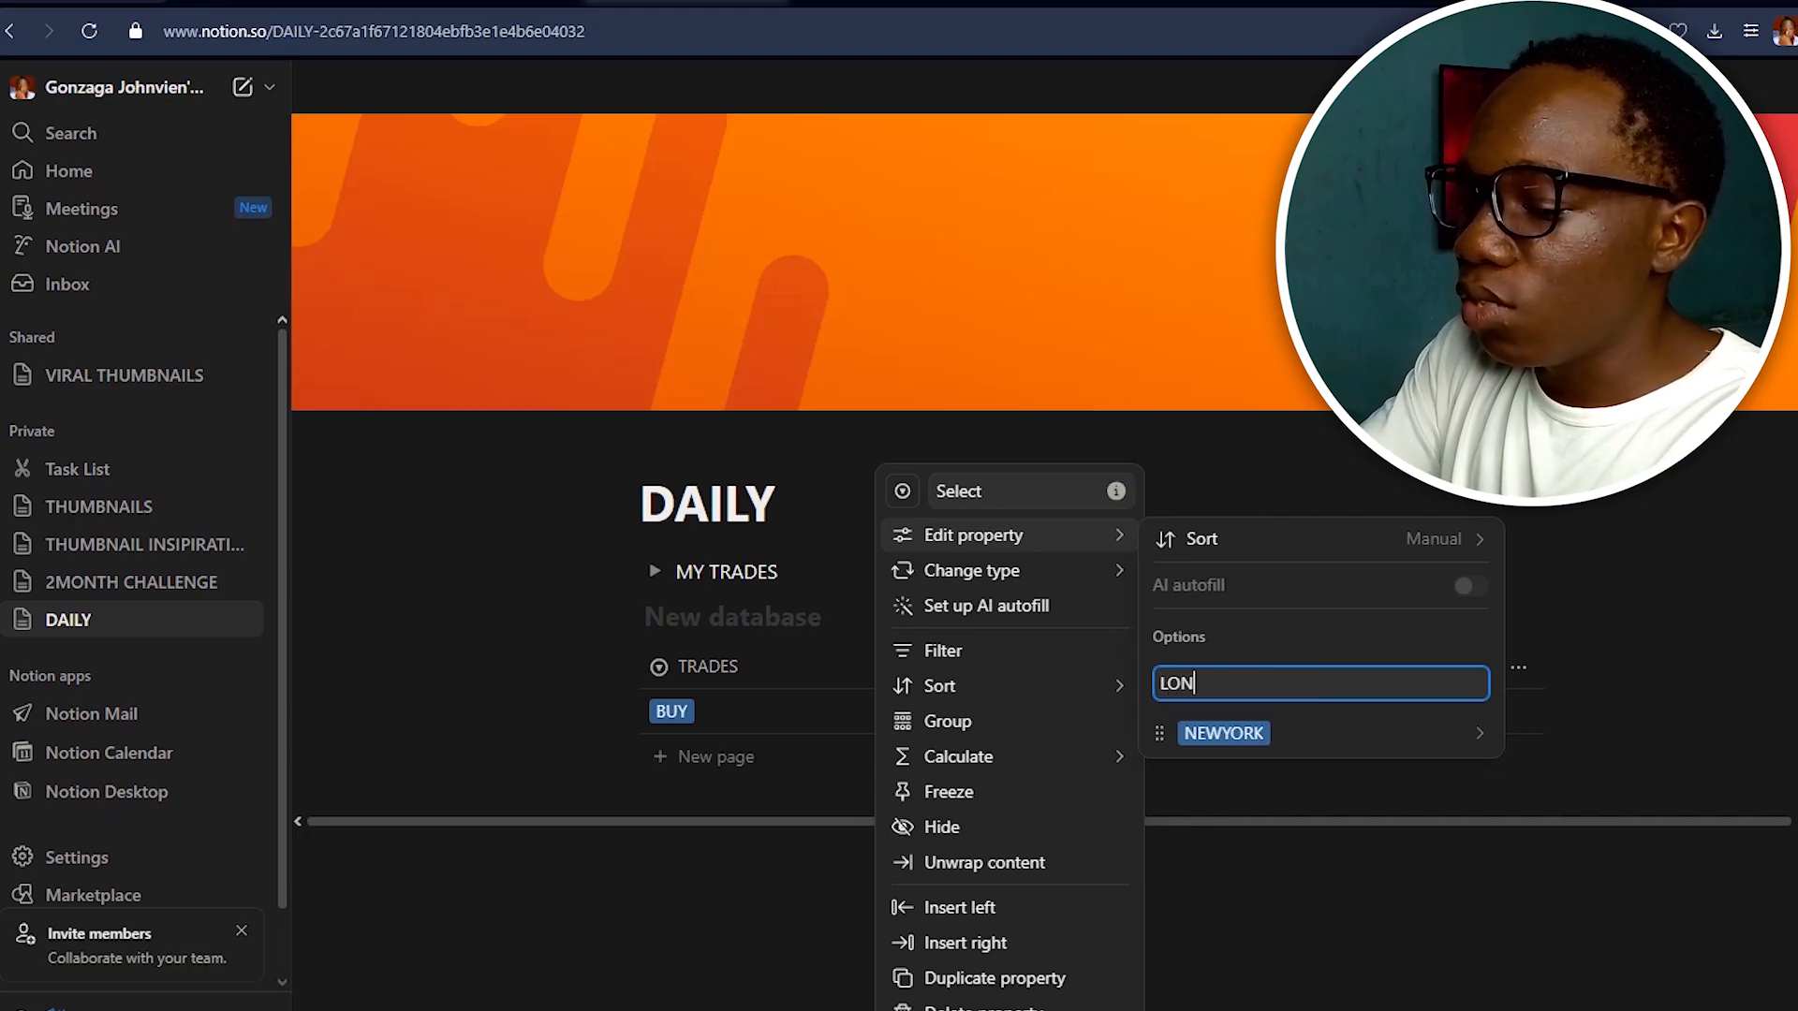
type("DON")
key("Return")
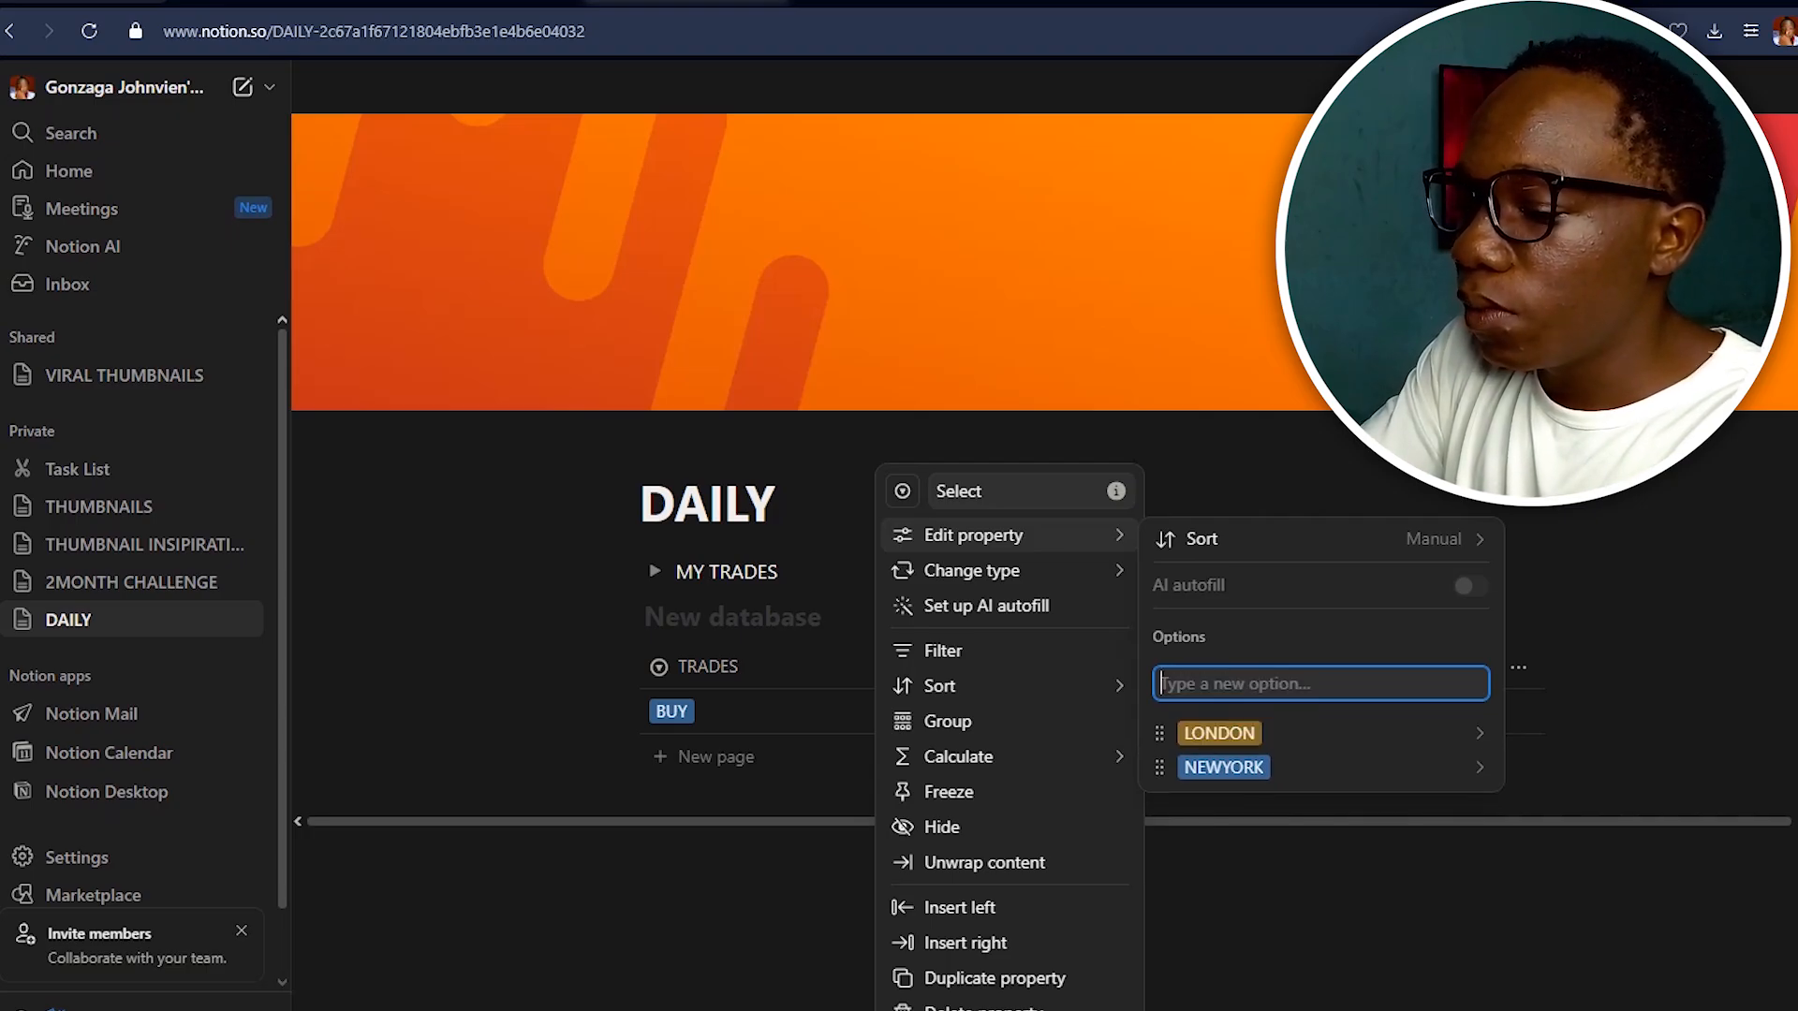
type("FRAN")
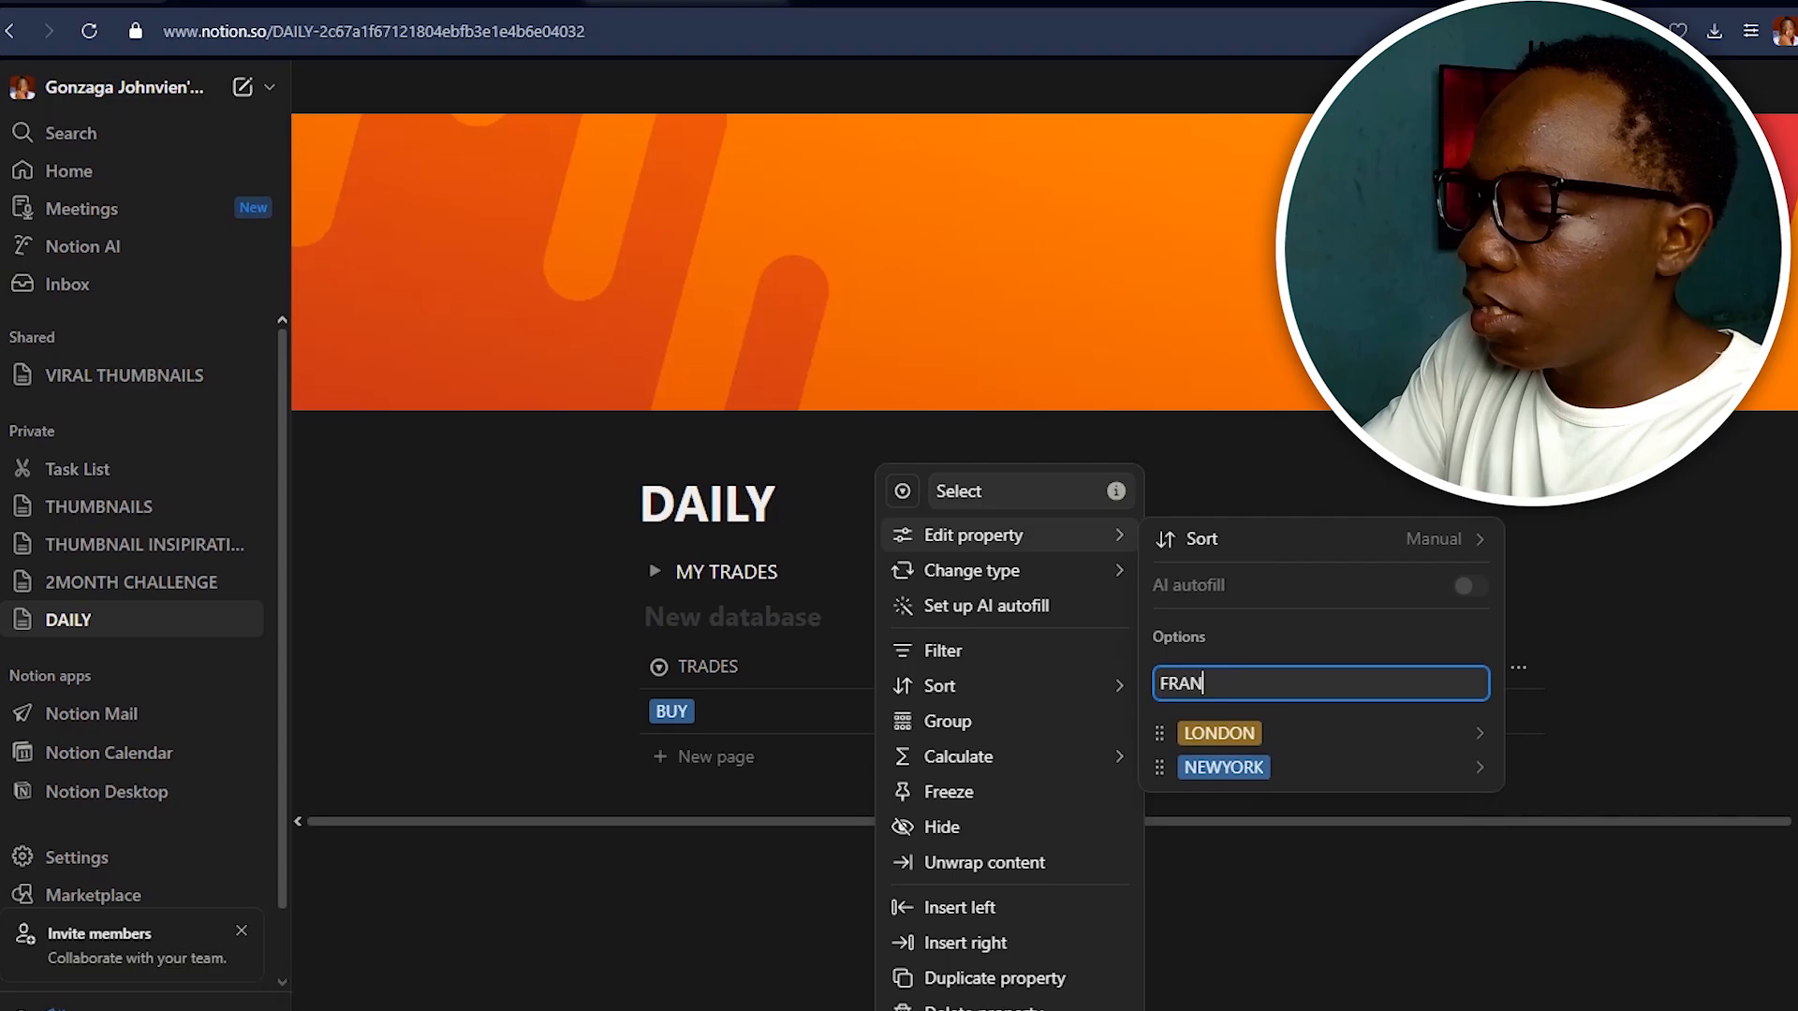
type("FRUIT")
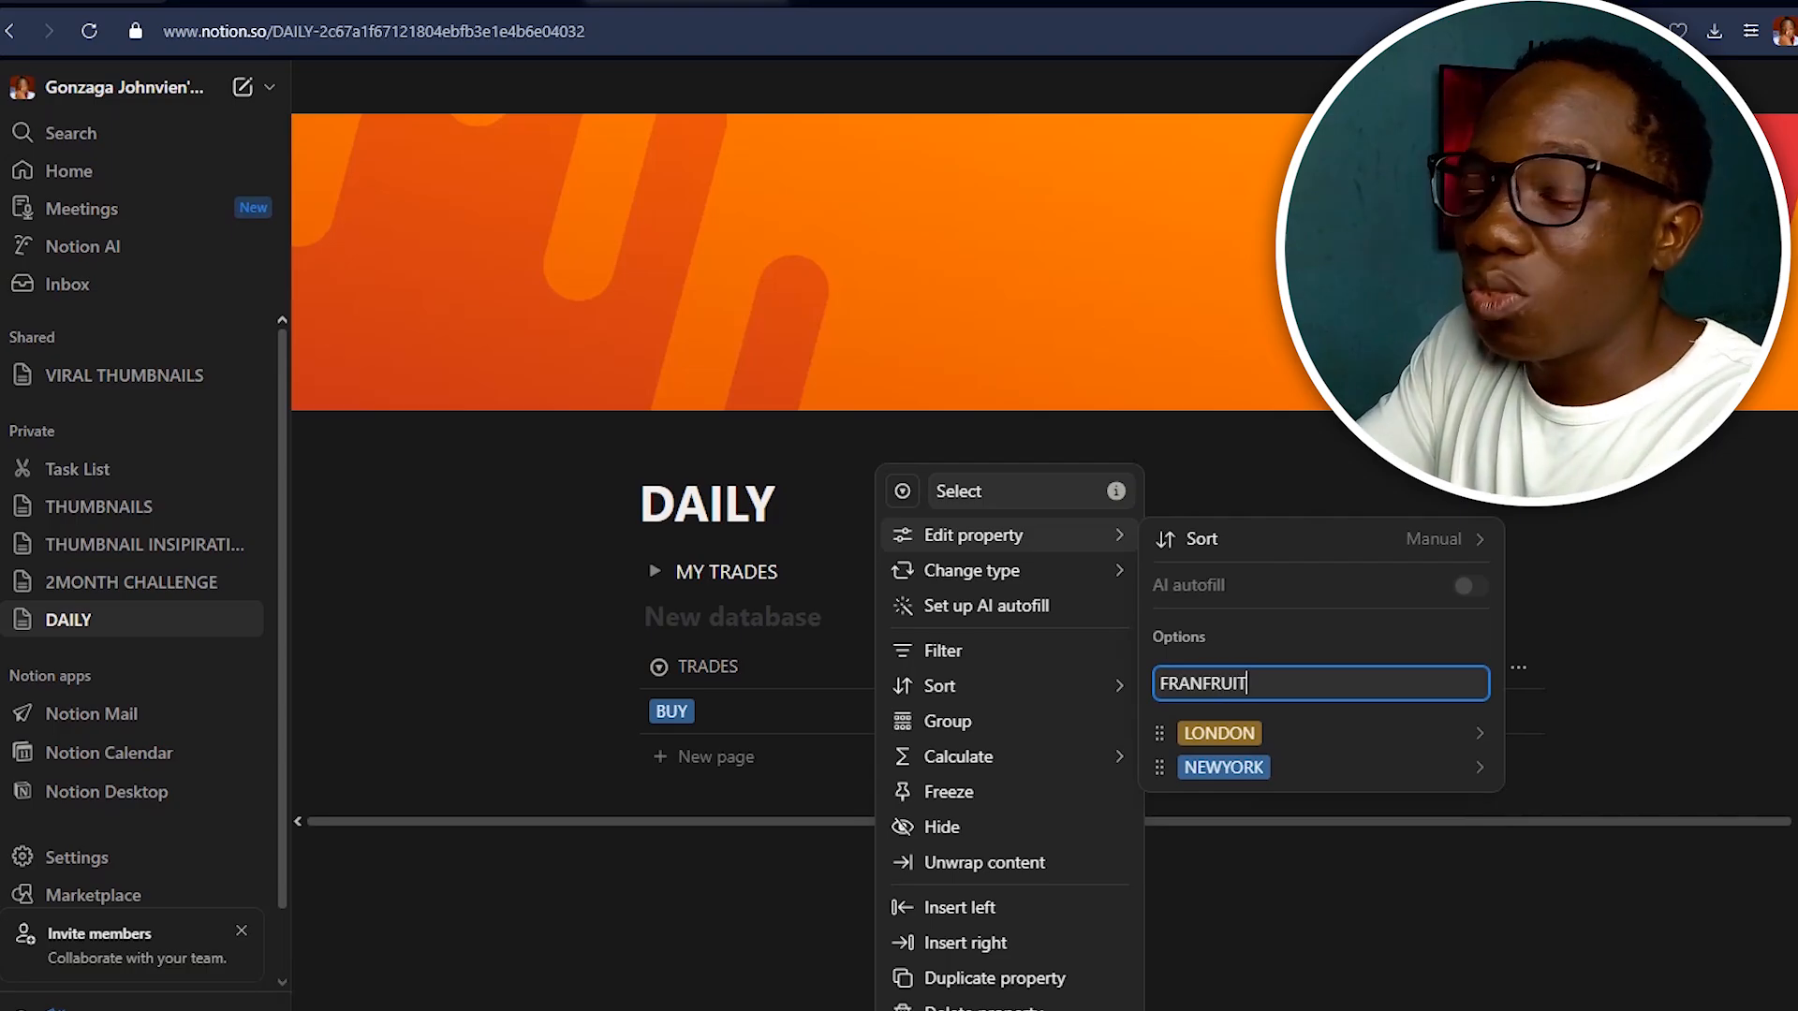
key("Return")
type("ASIAN")
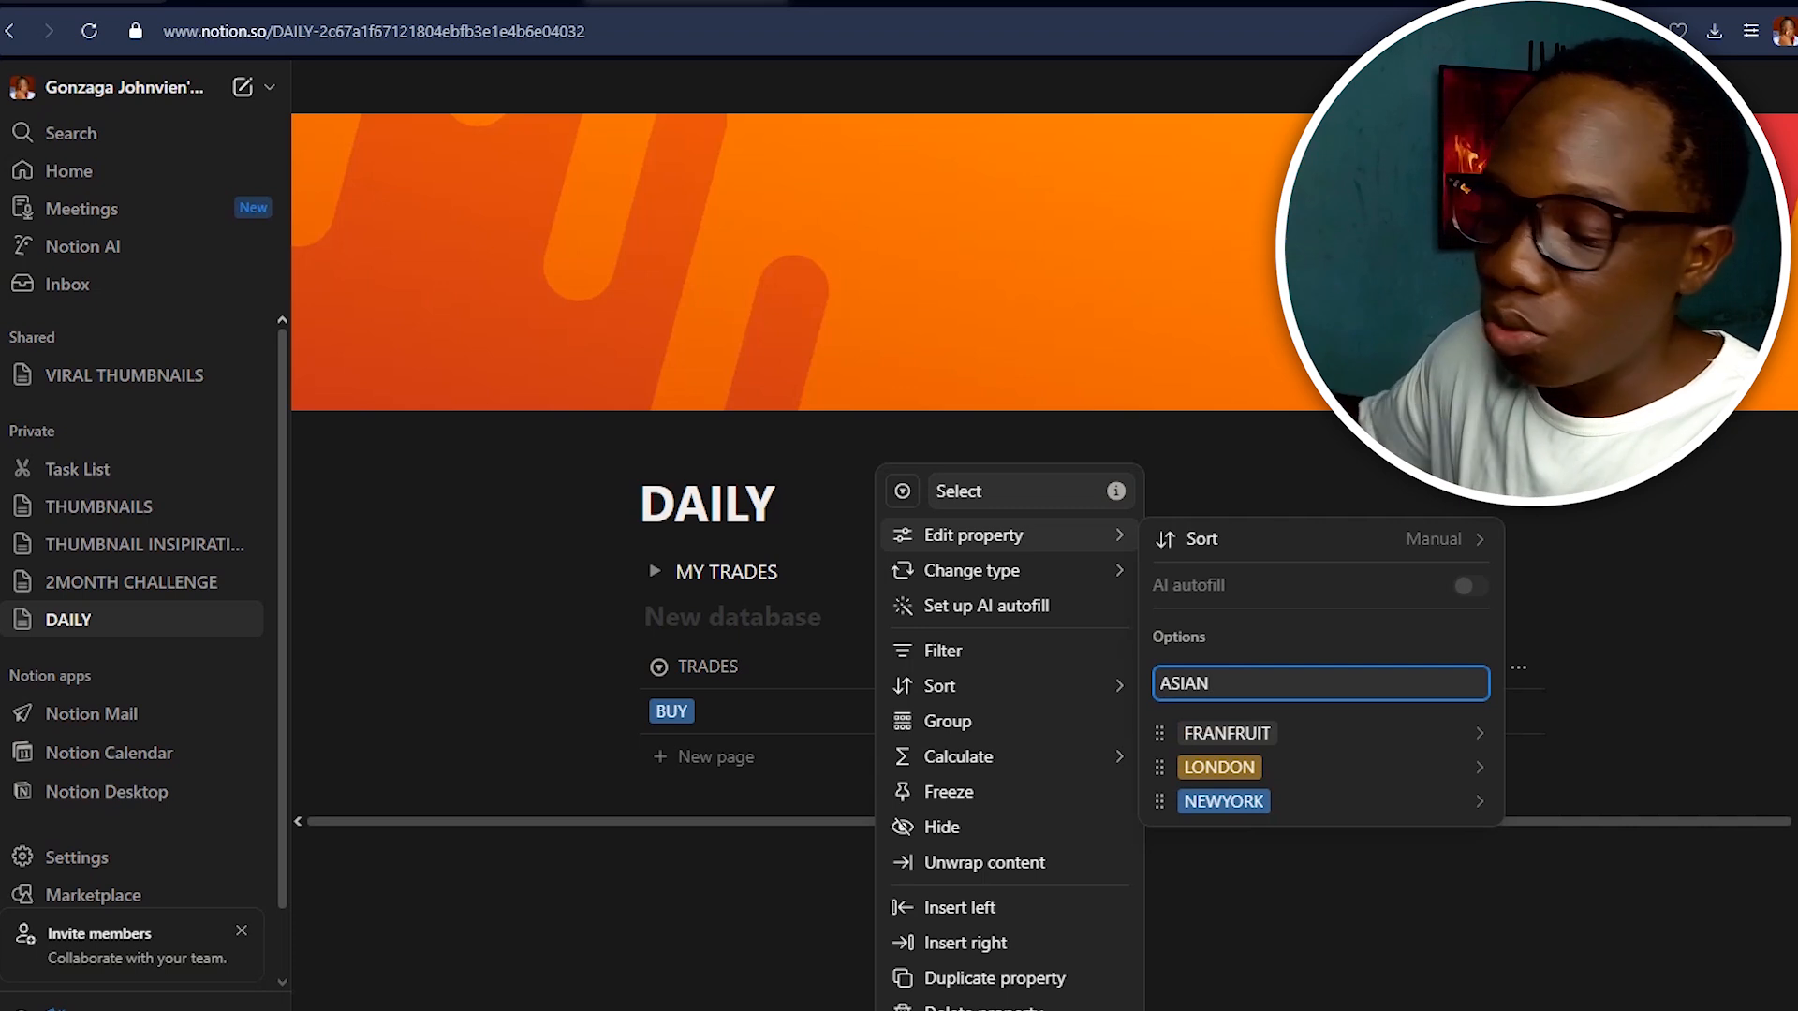
key("BackSpace")
key("Return")
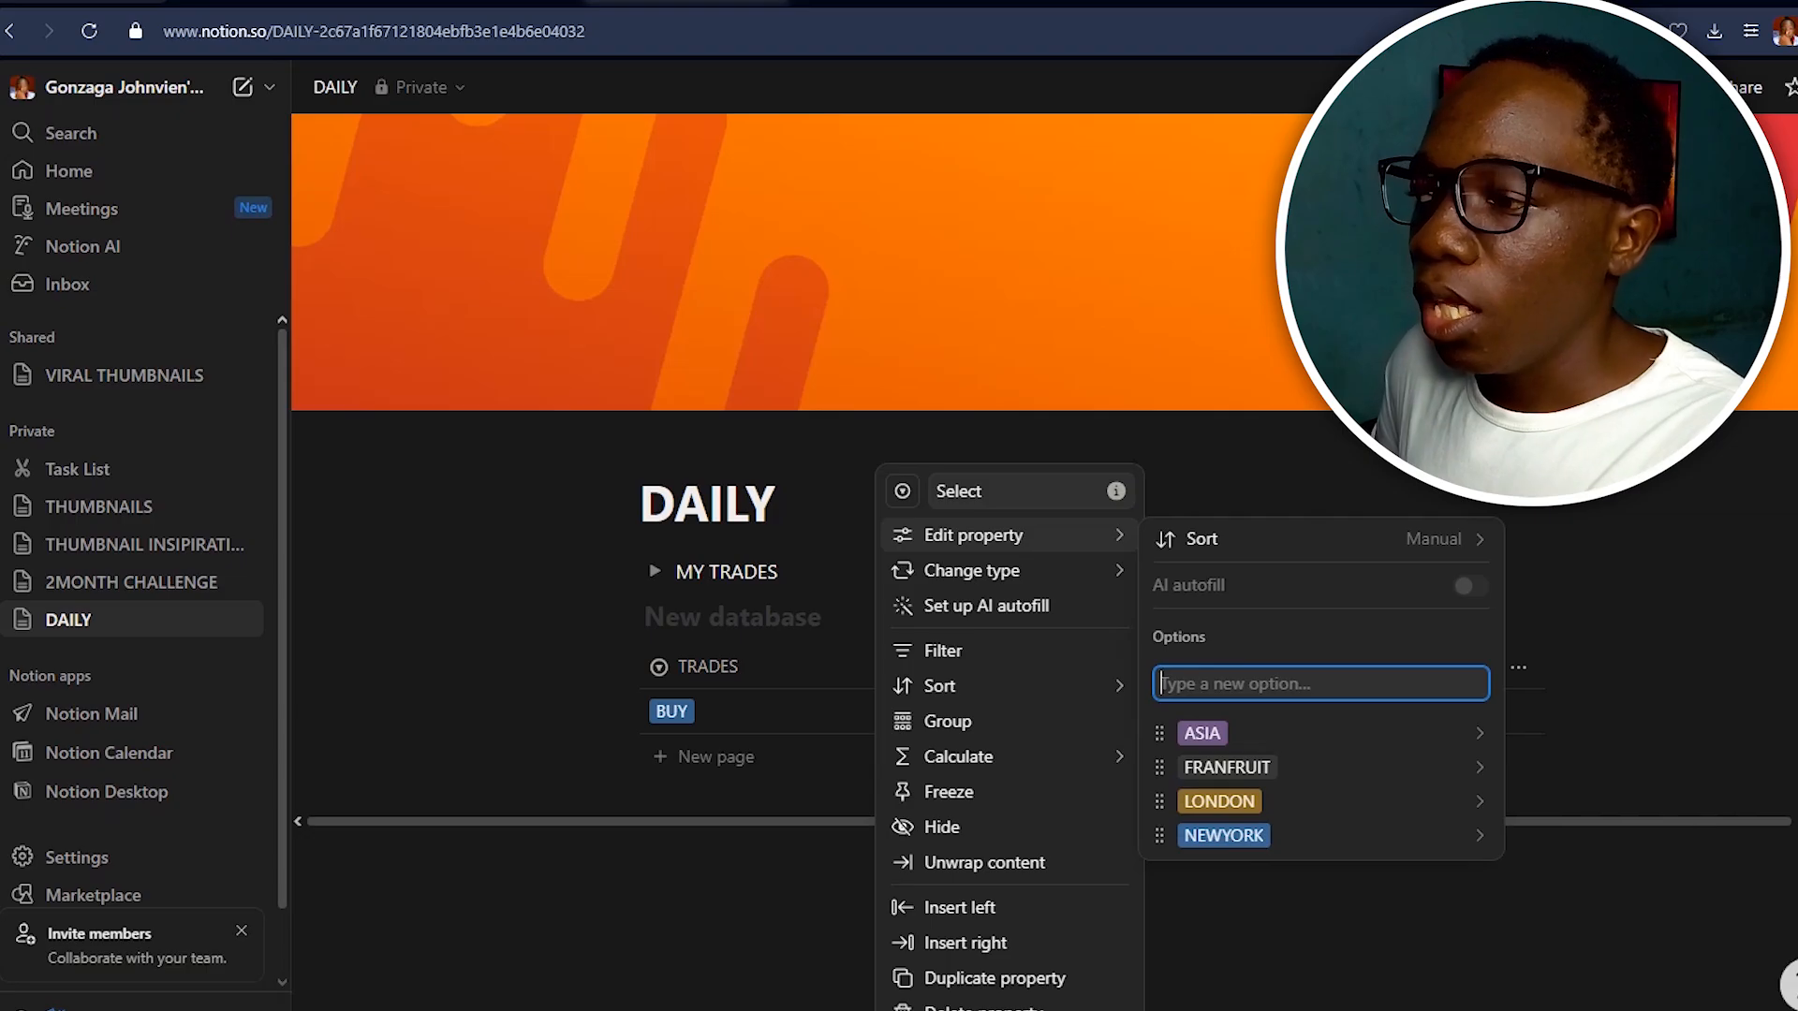
left_click(1323, 918)
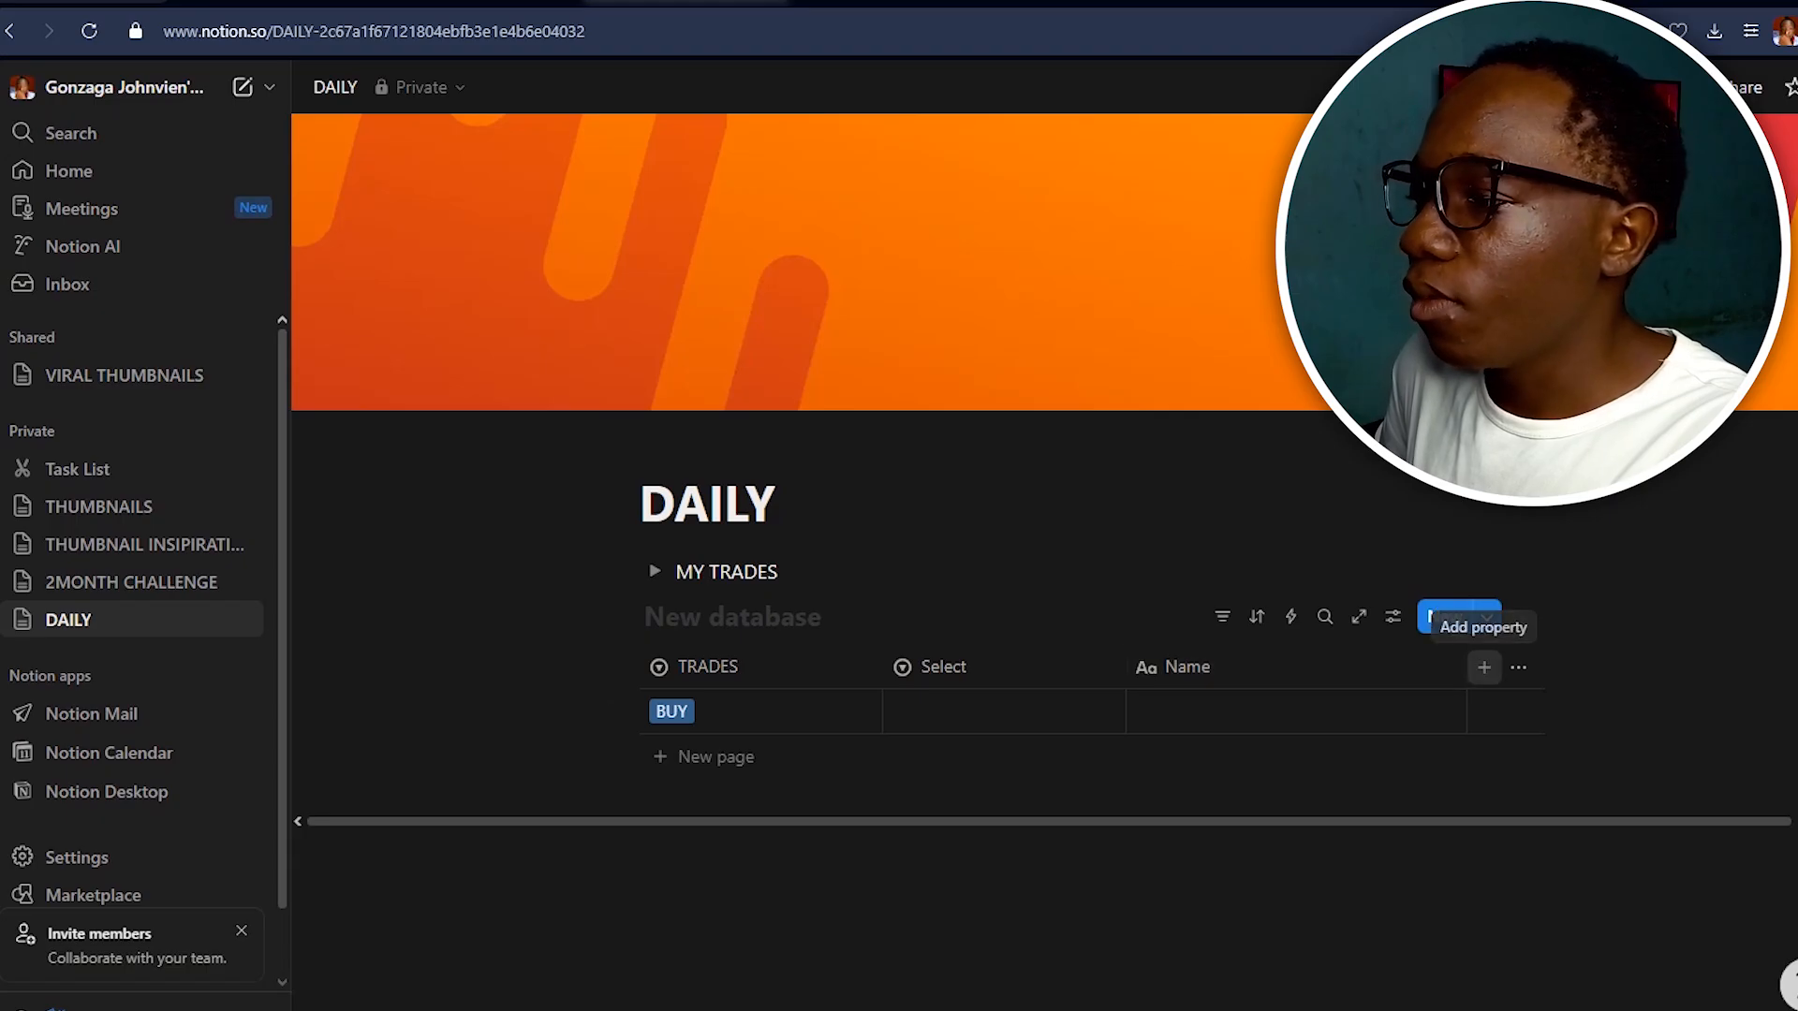
Add a third Select property and place it just before the Name column.
left_click(1484, 667)
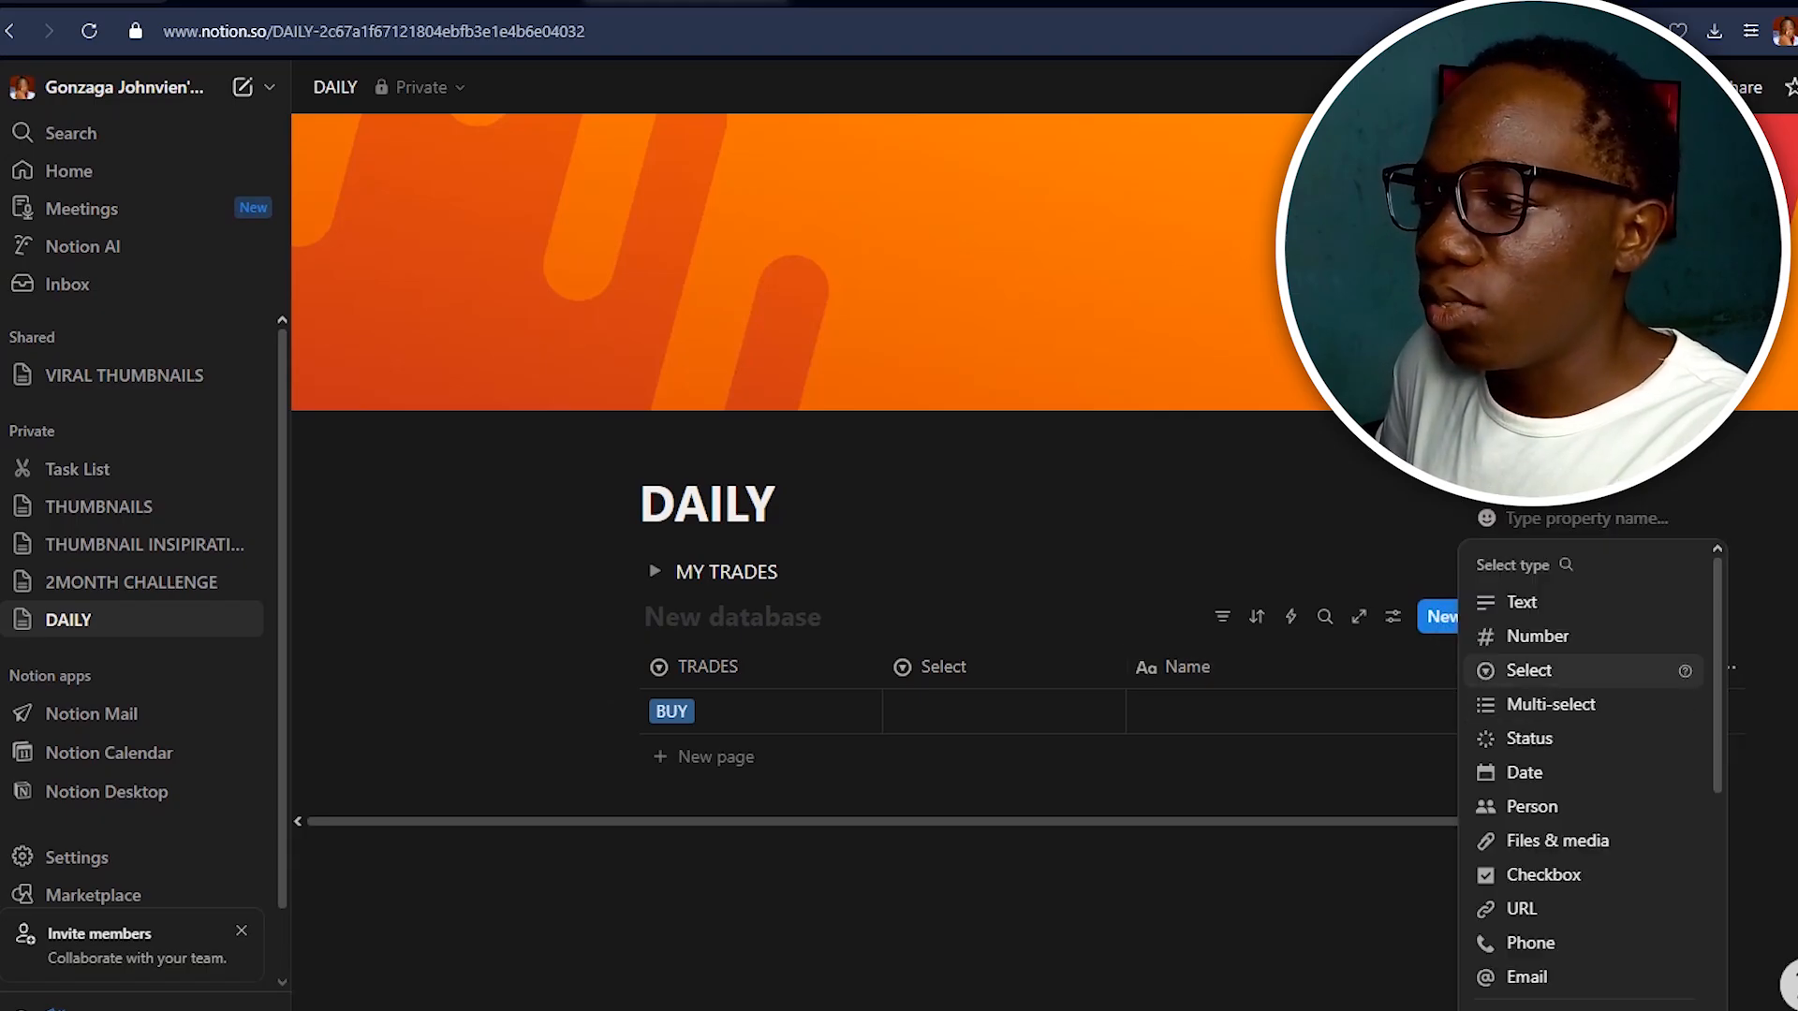
left_click(1529, 670)
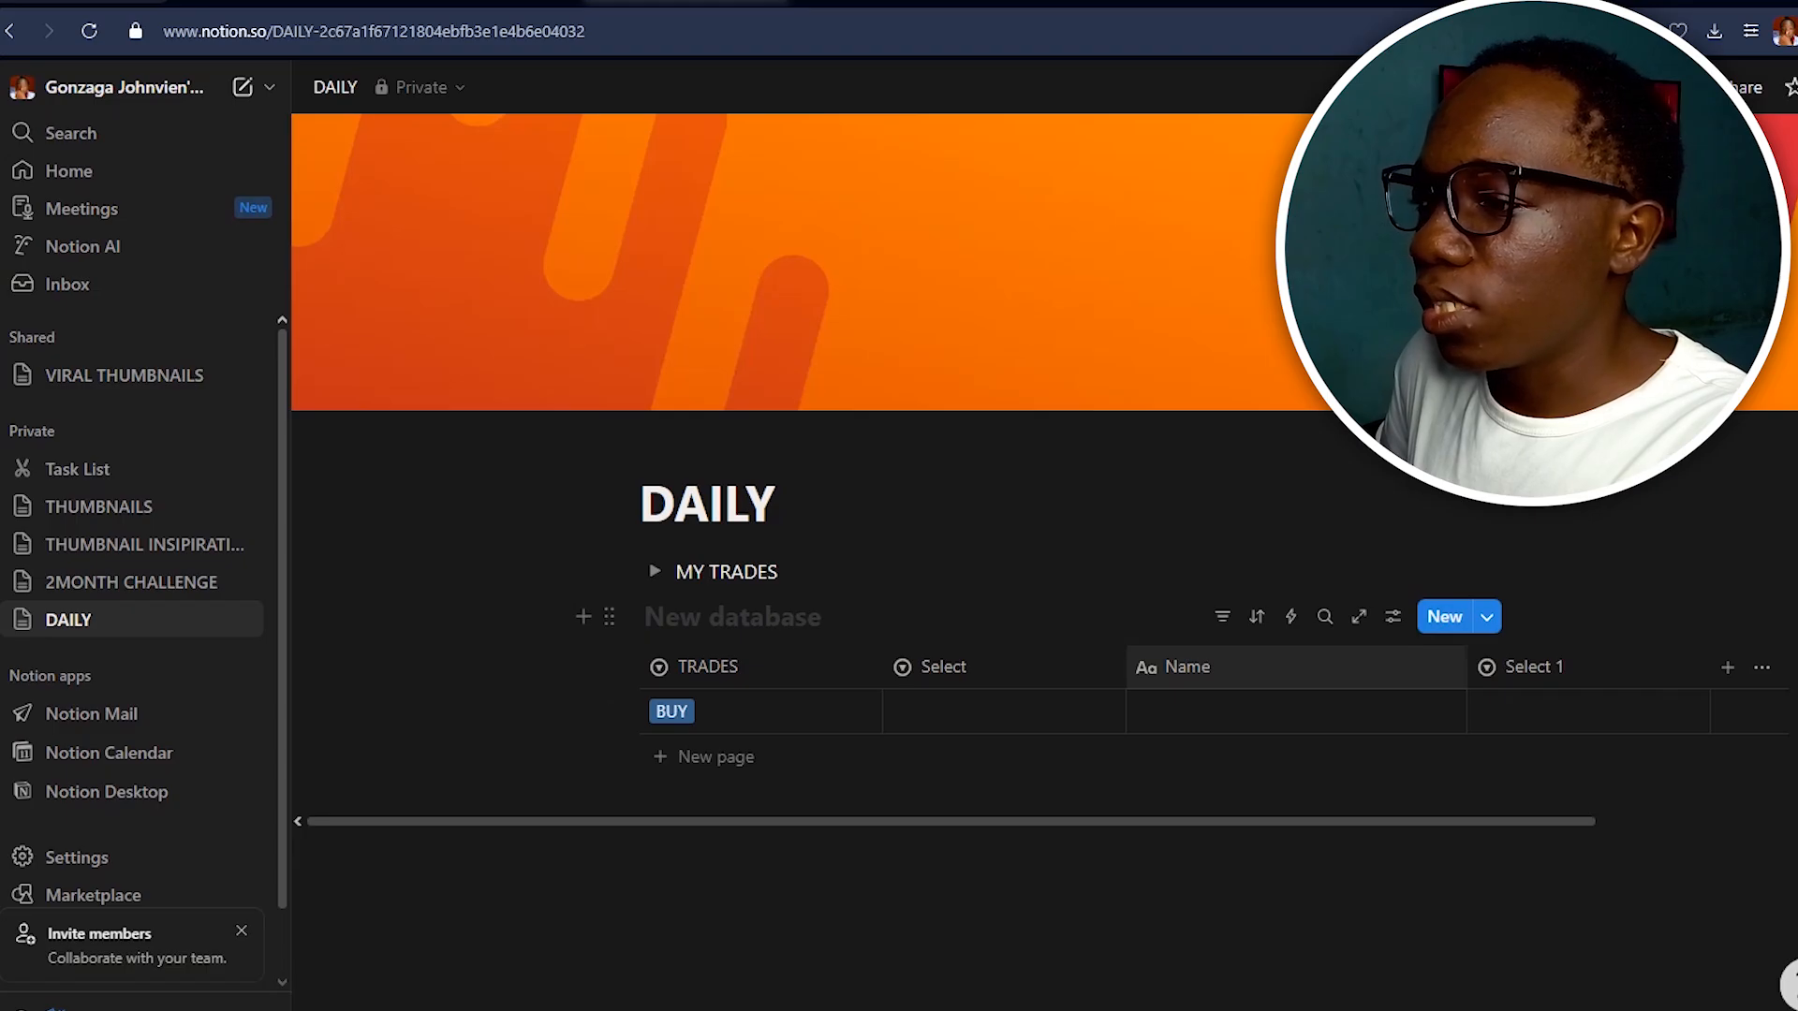
left_click_drag(1526, 667, 1208, 666)
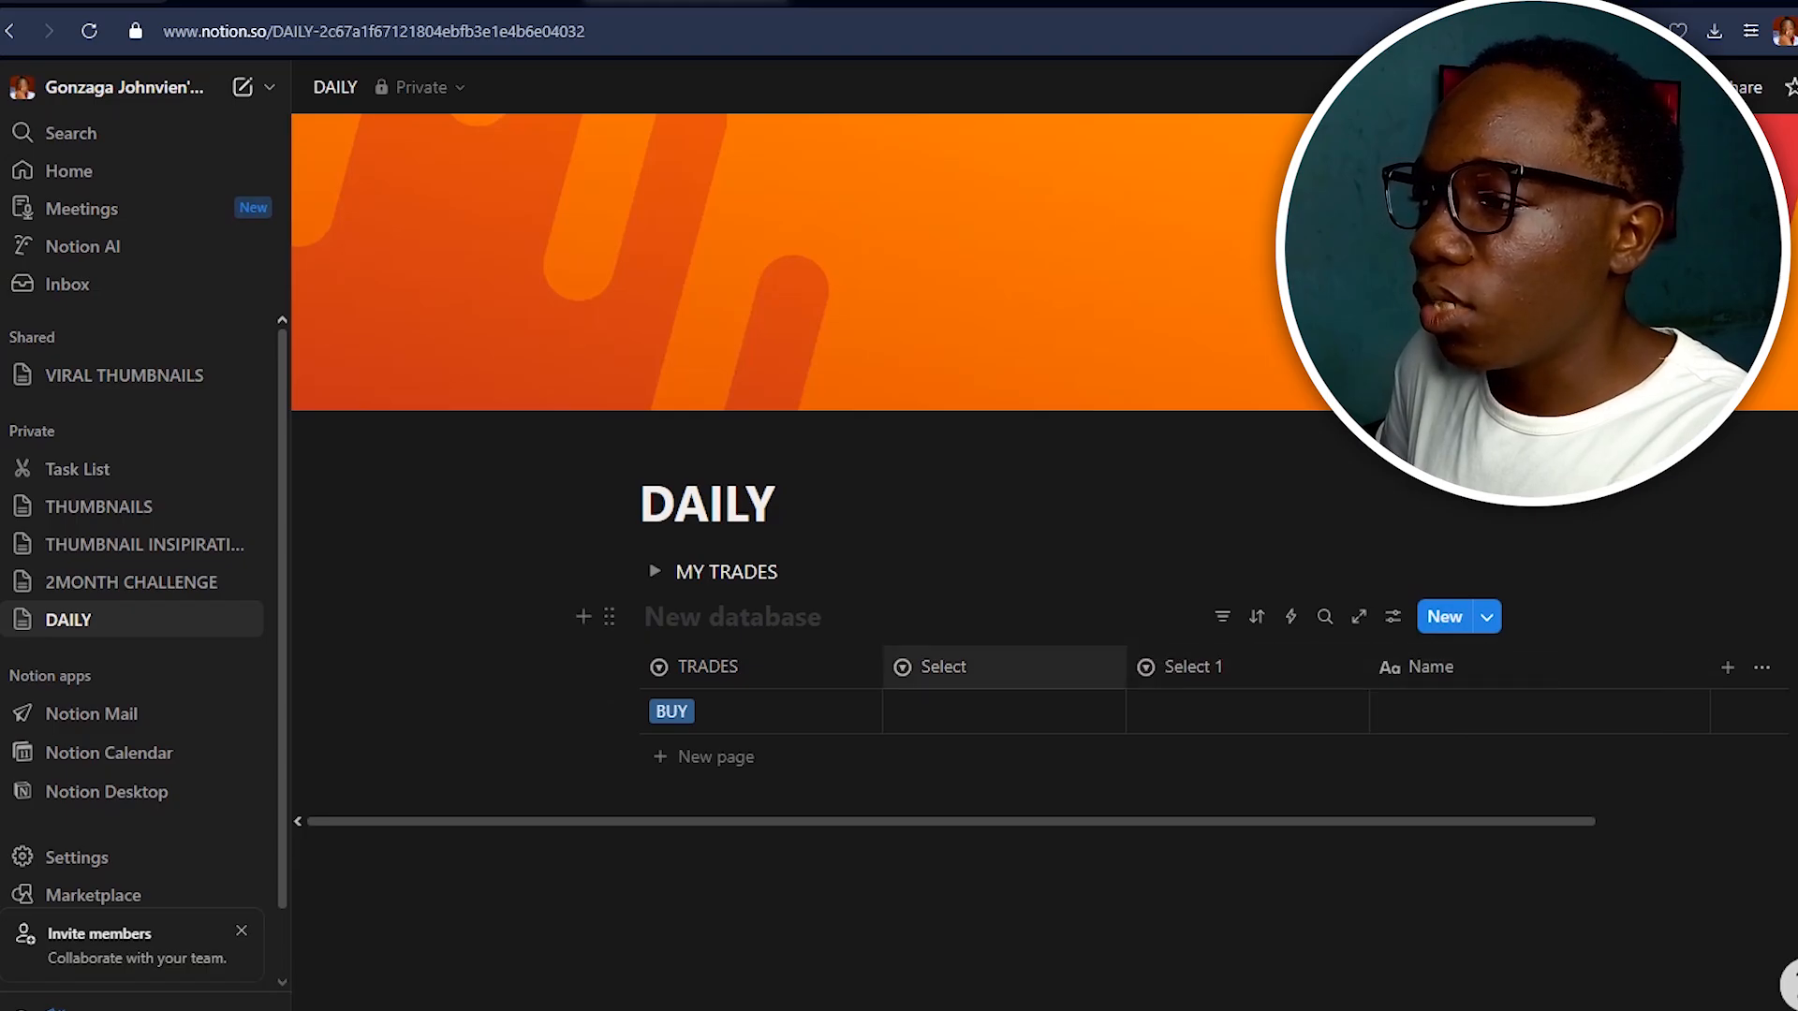
Rename the Select property that holds the trading session options to SEESIONS.
left_click(941, 667)
mouse_move(974, 535)
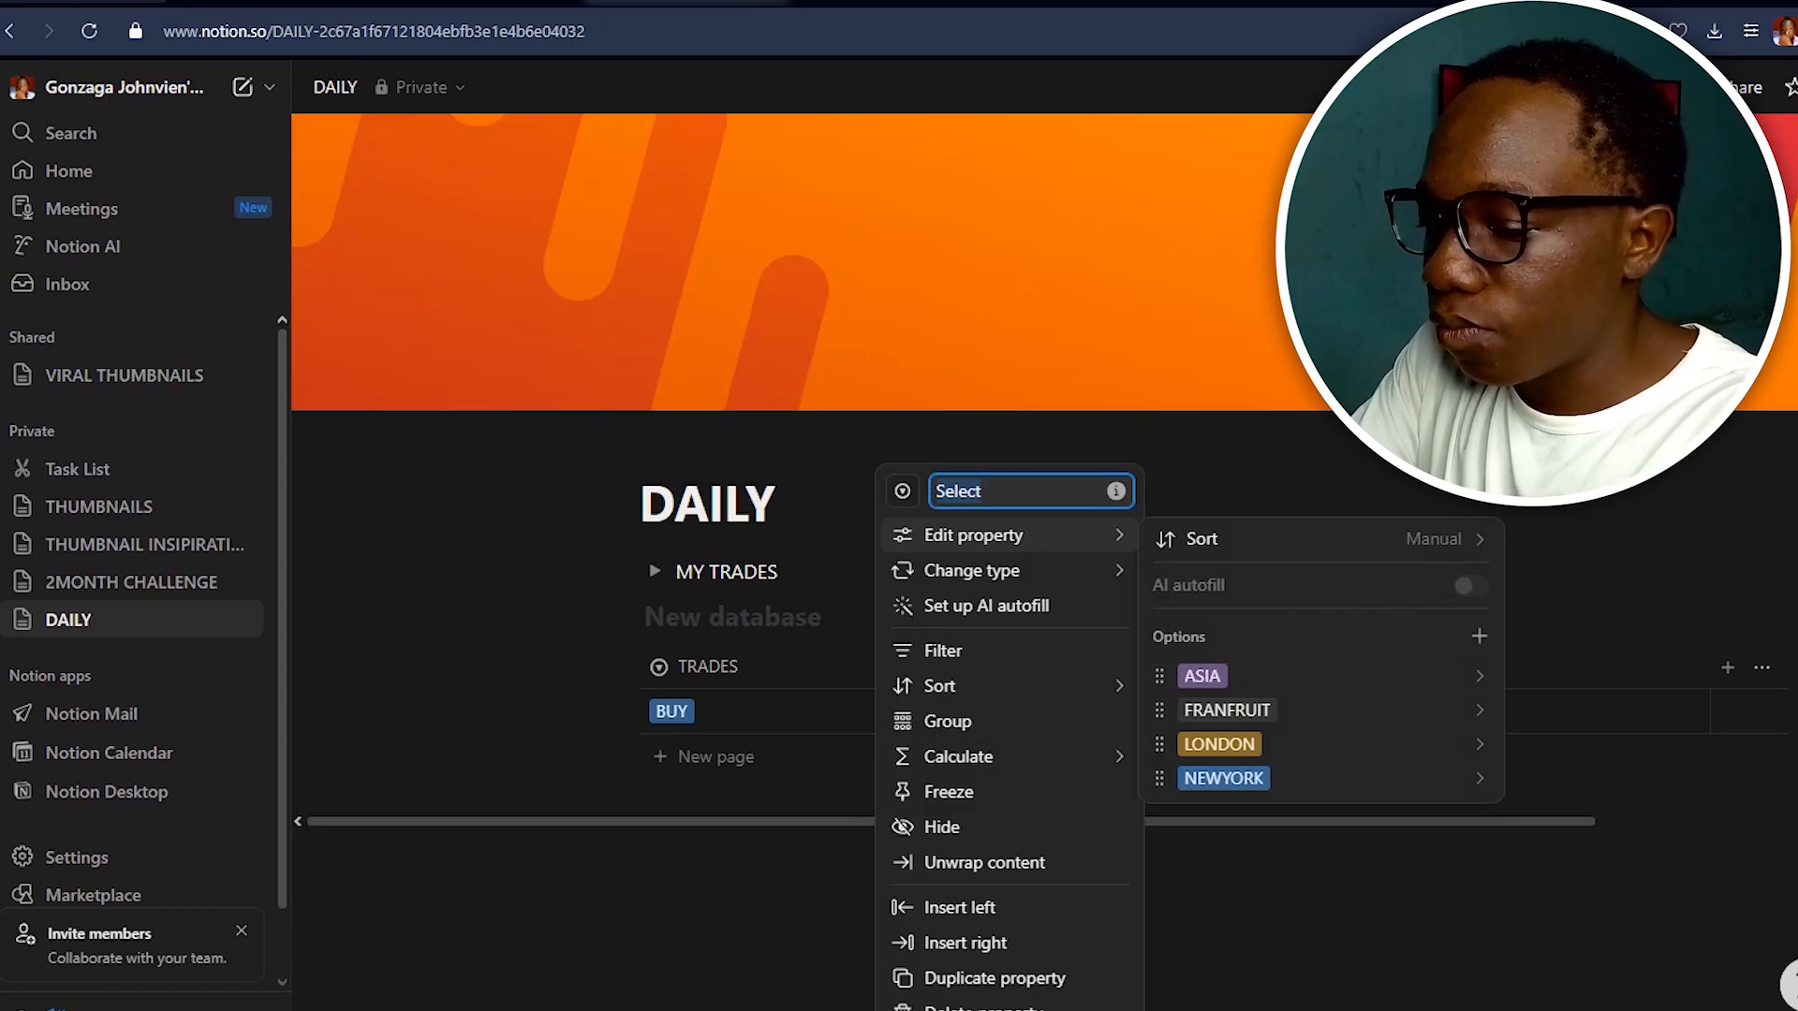
type("S")
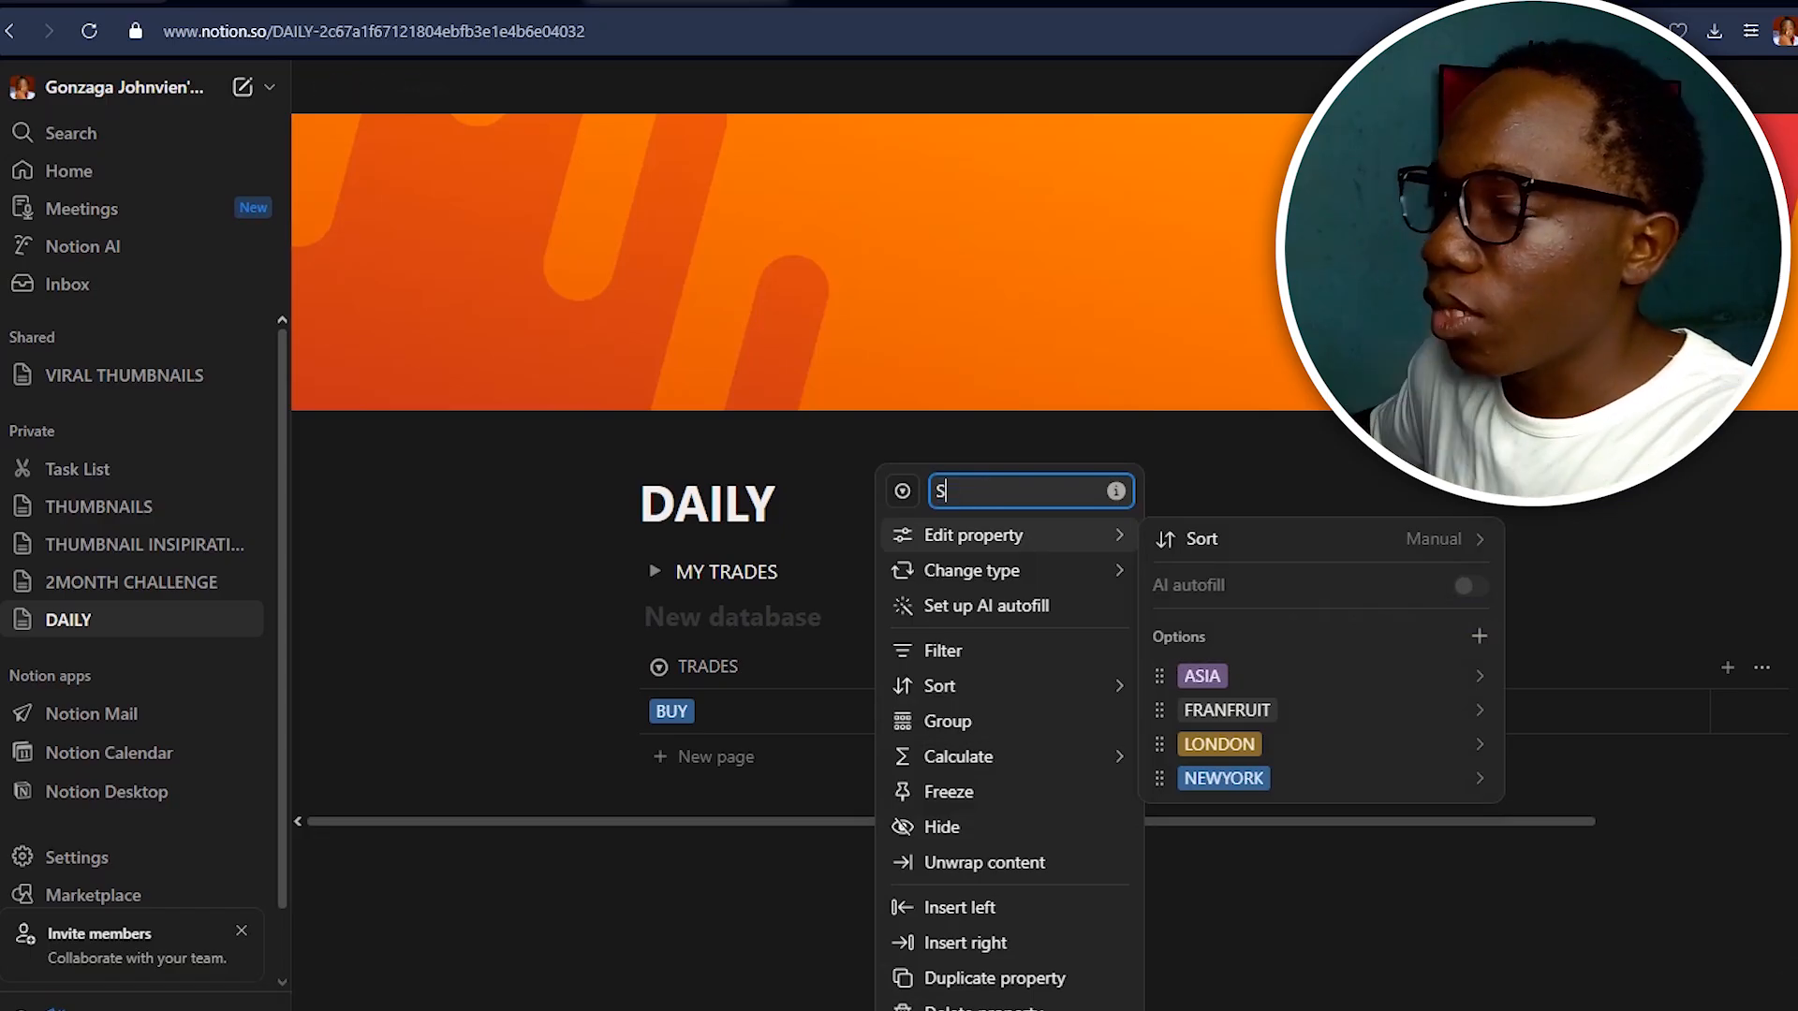
type("EESIONS")
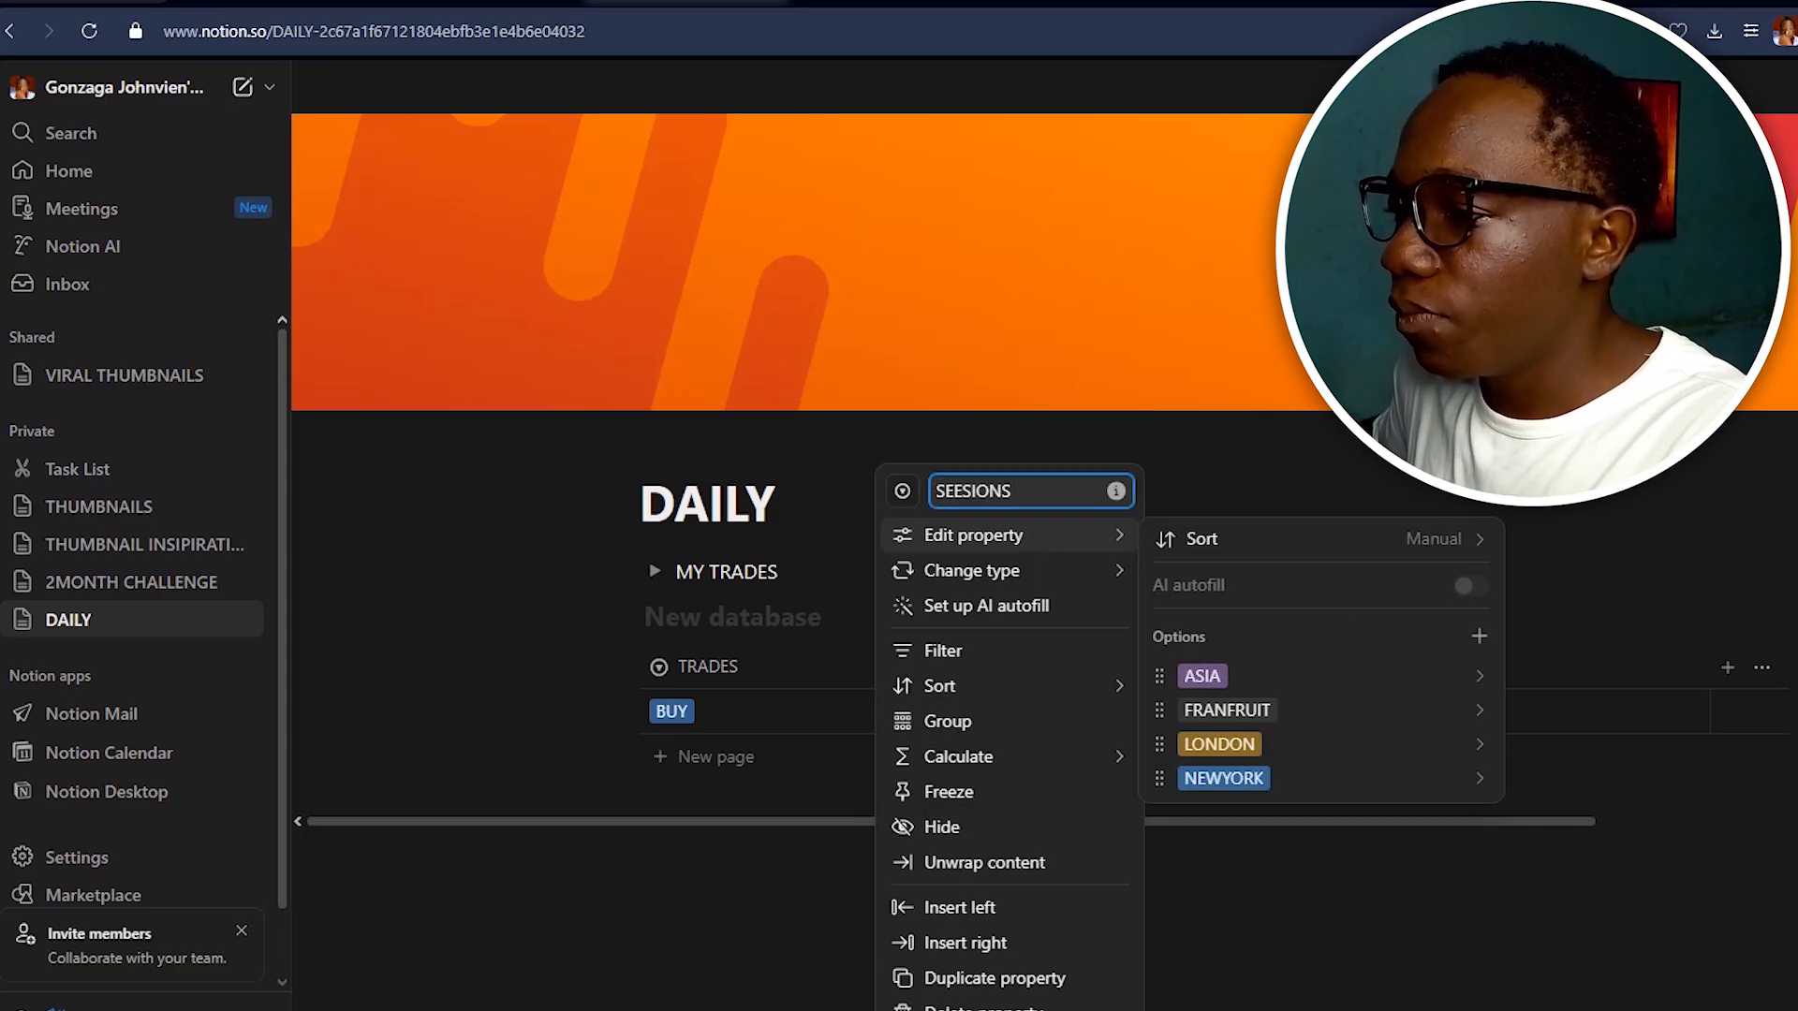
key("Return")
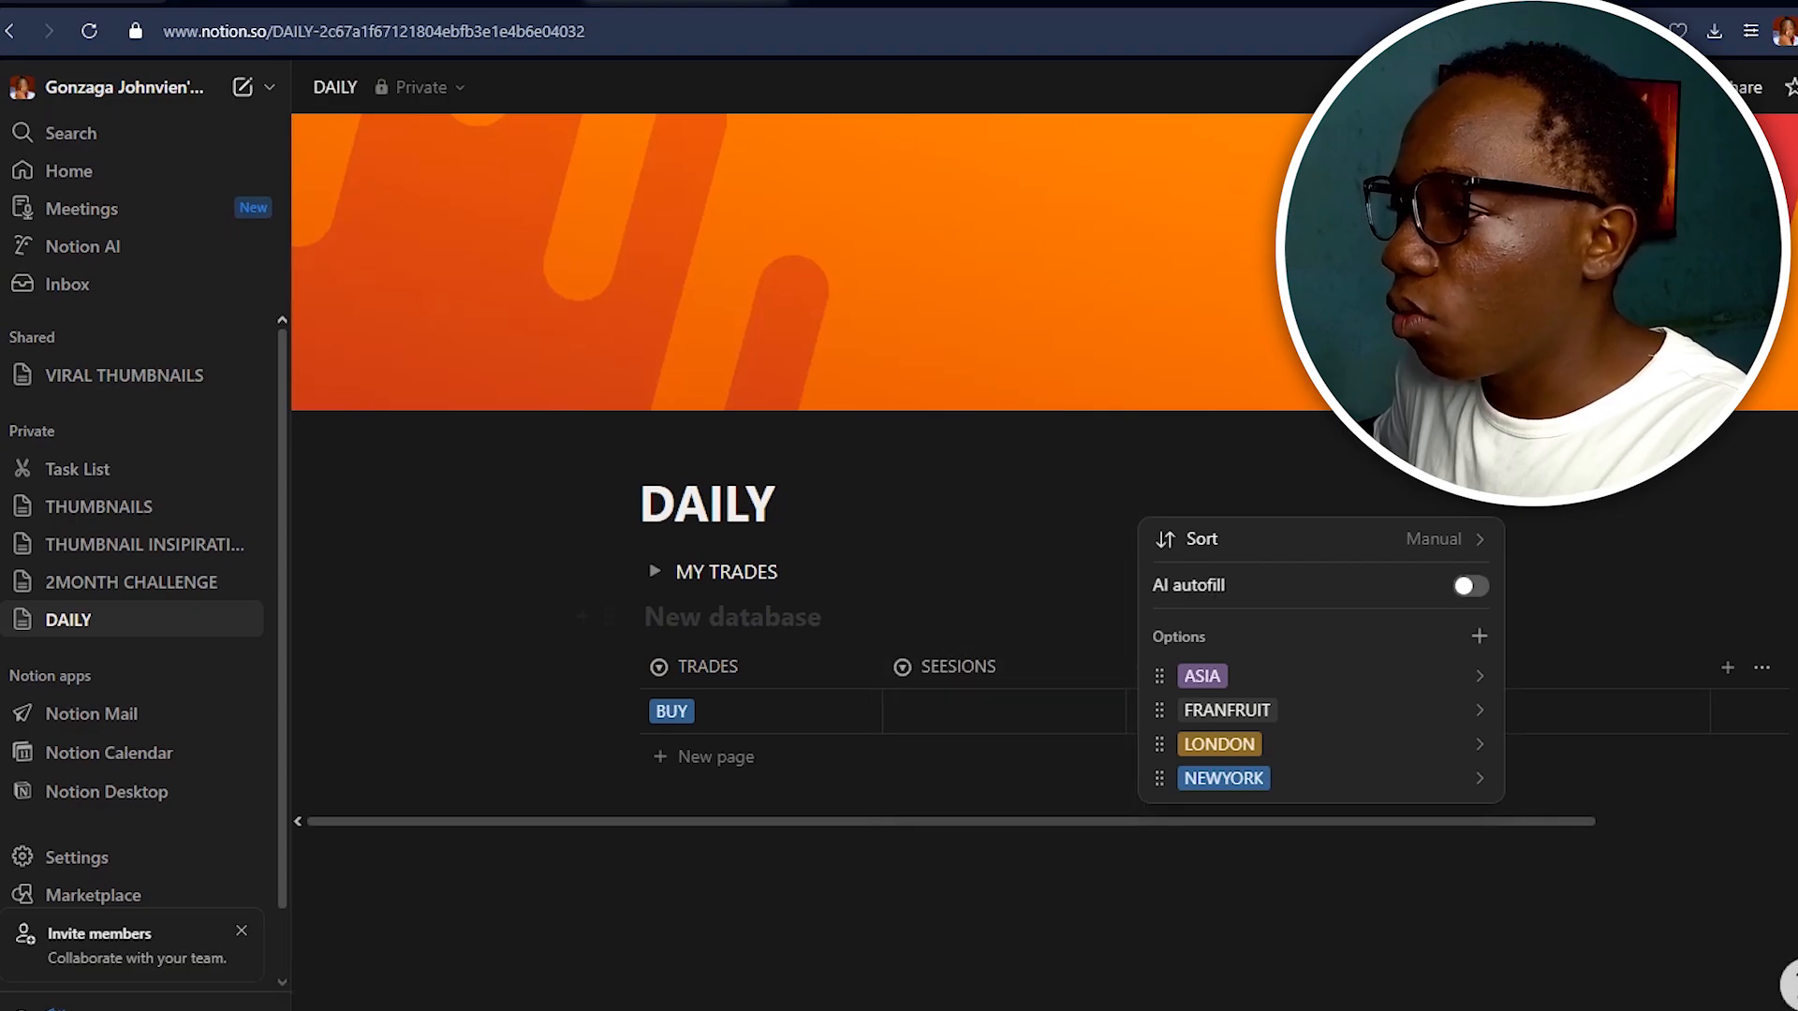
Rename the Select 1 property to RESULT.
left_click(1218, 671)
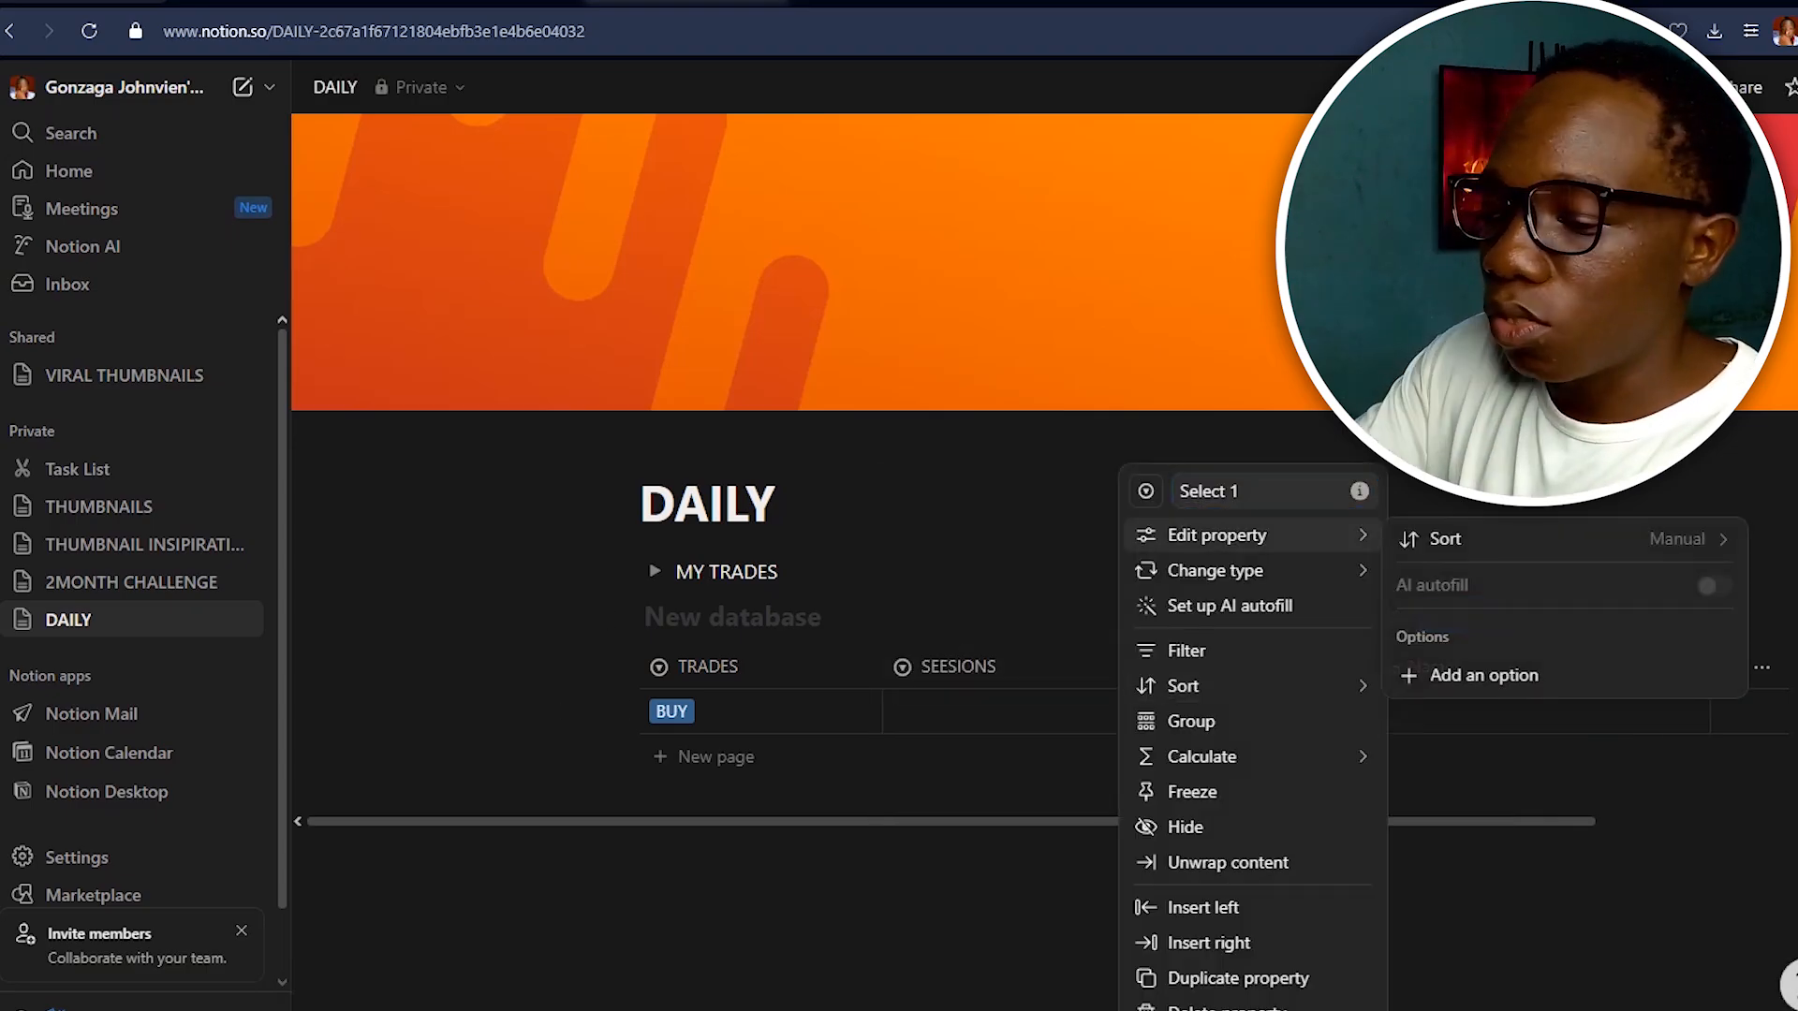
left_click(1259, 492)
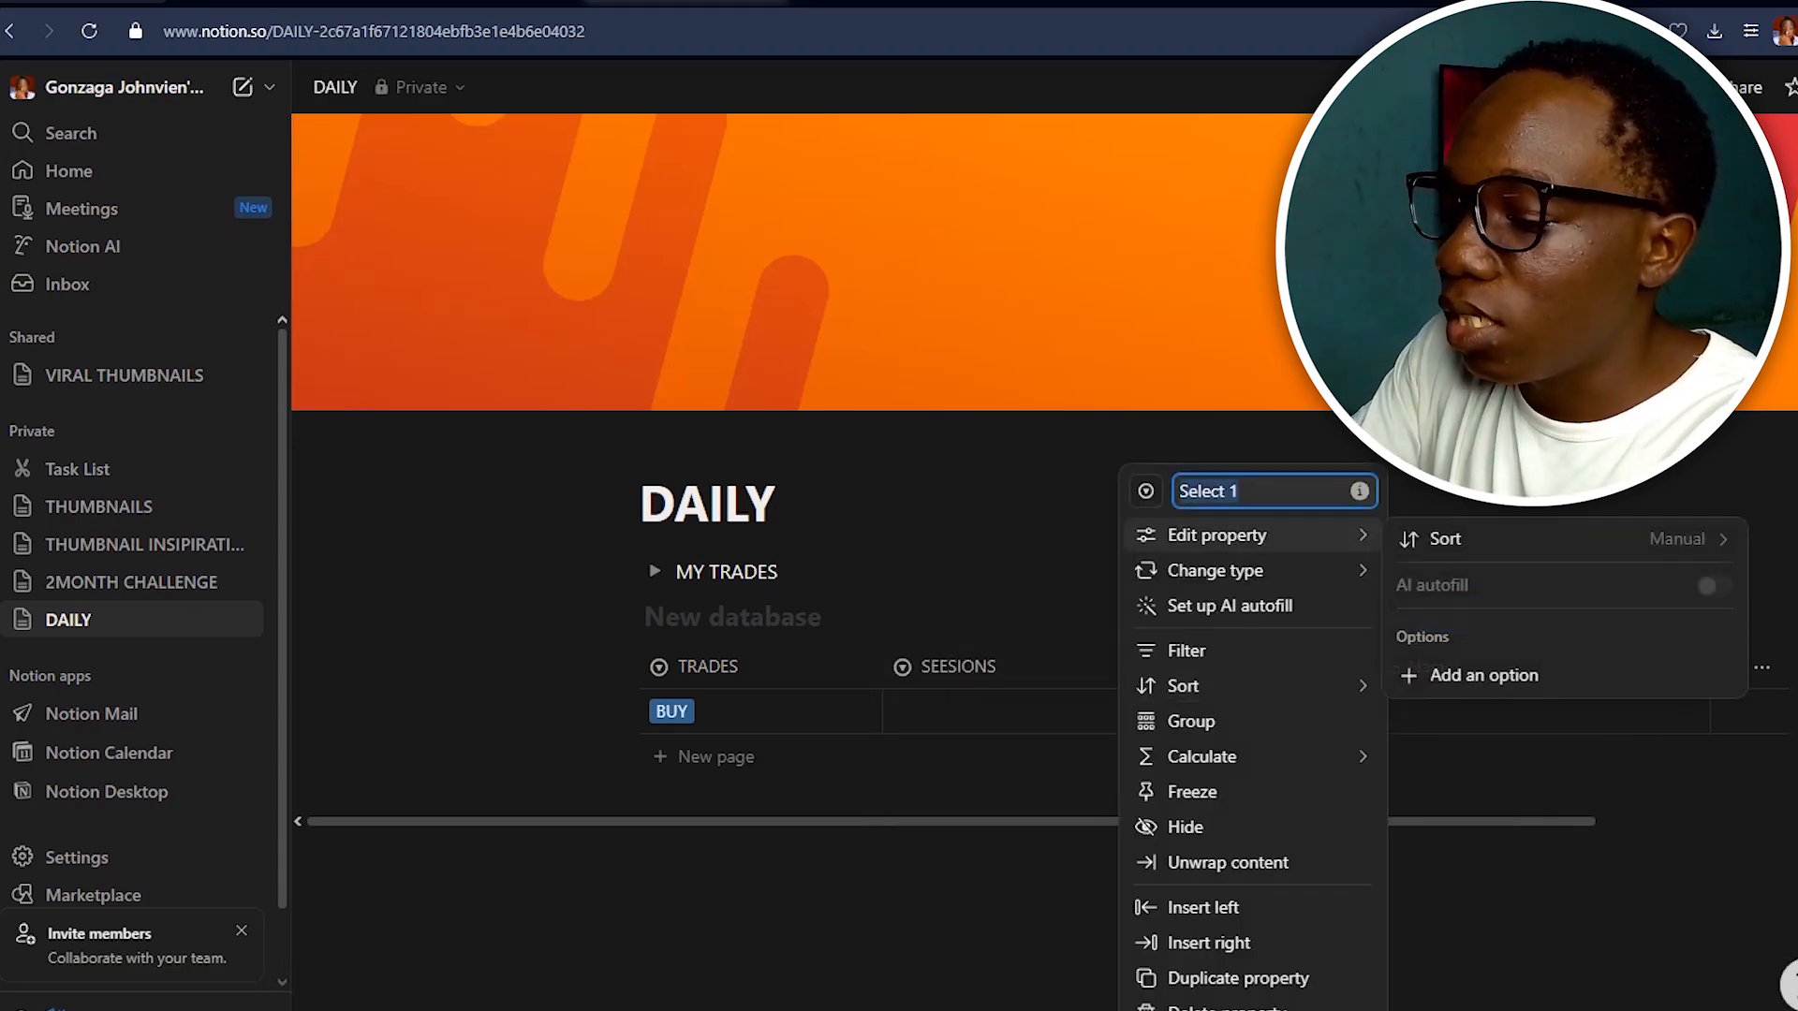
type("RESUL")
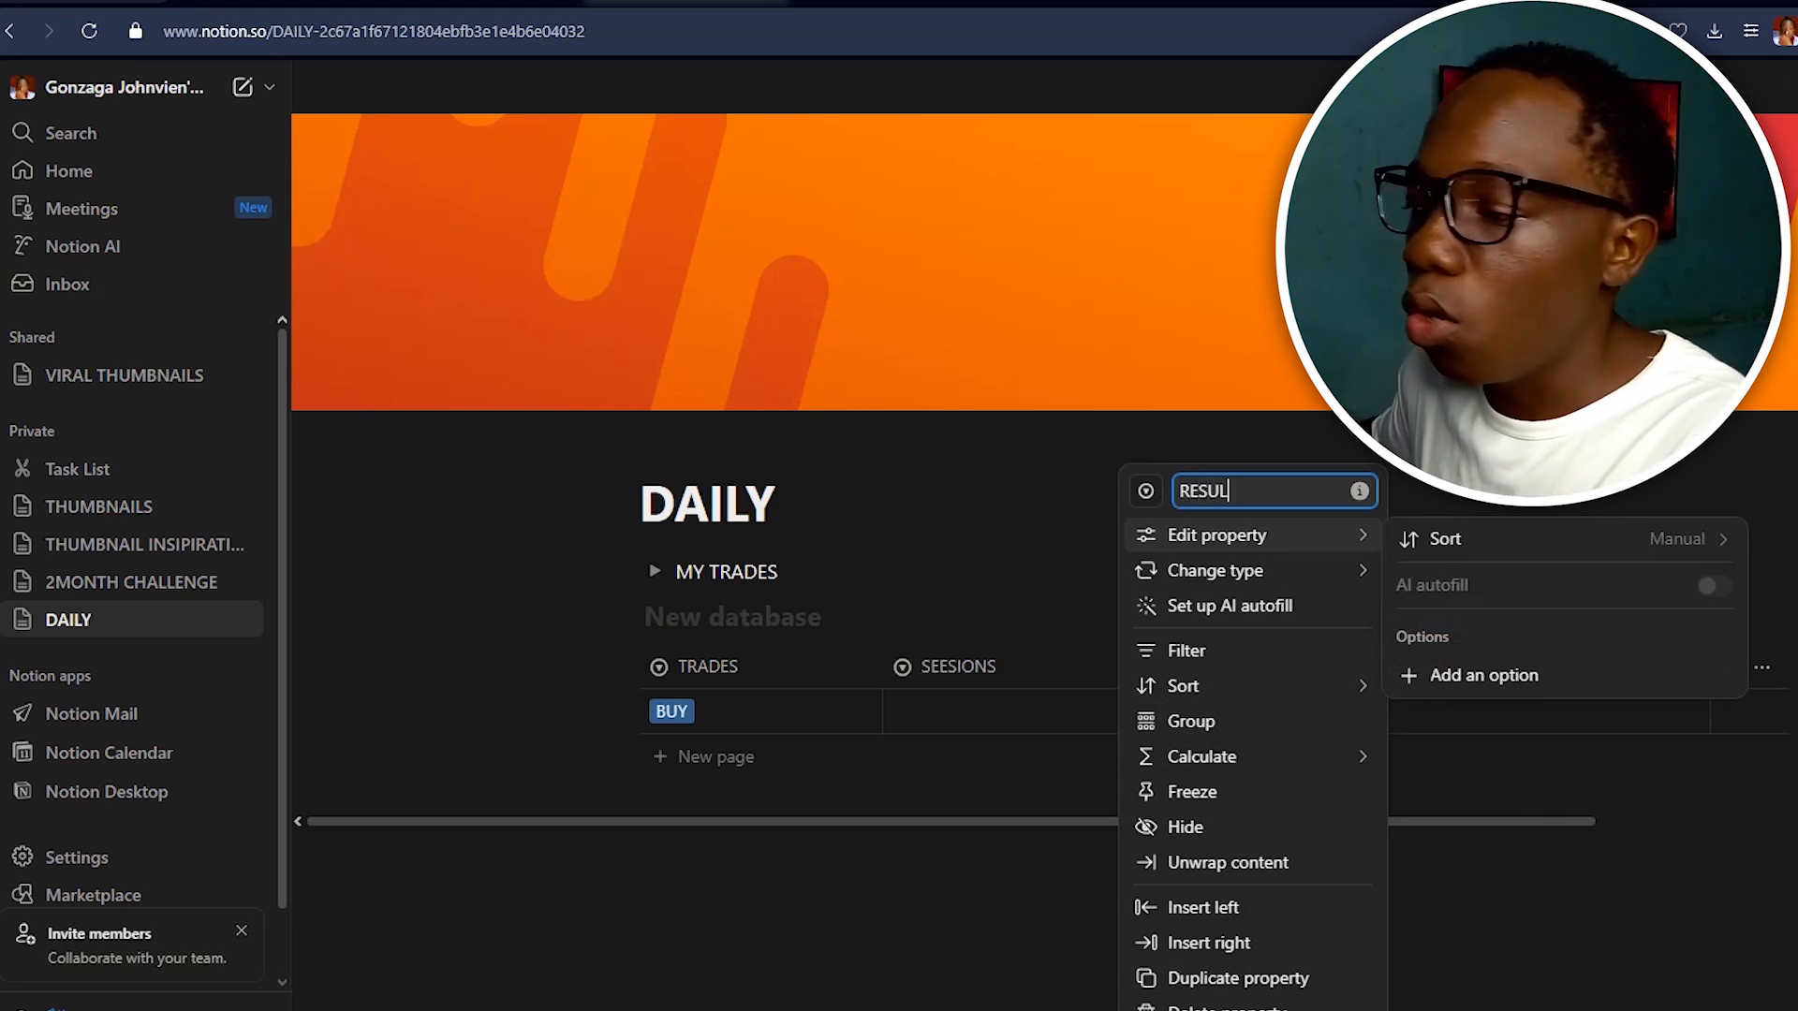
type("T")
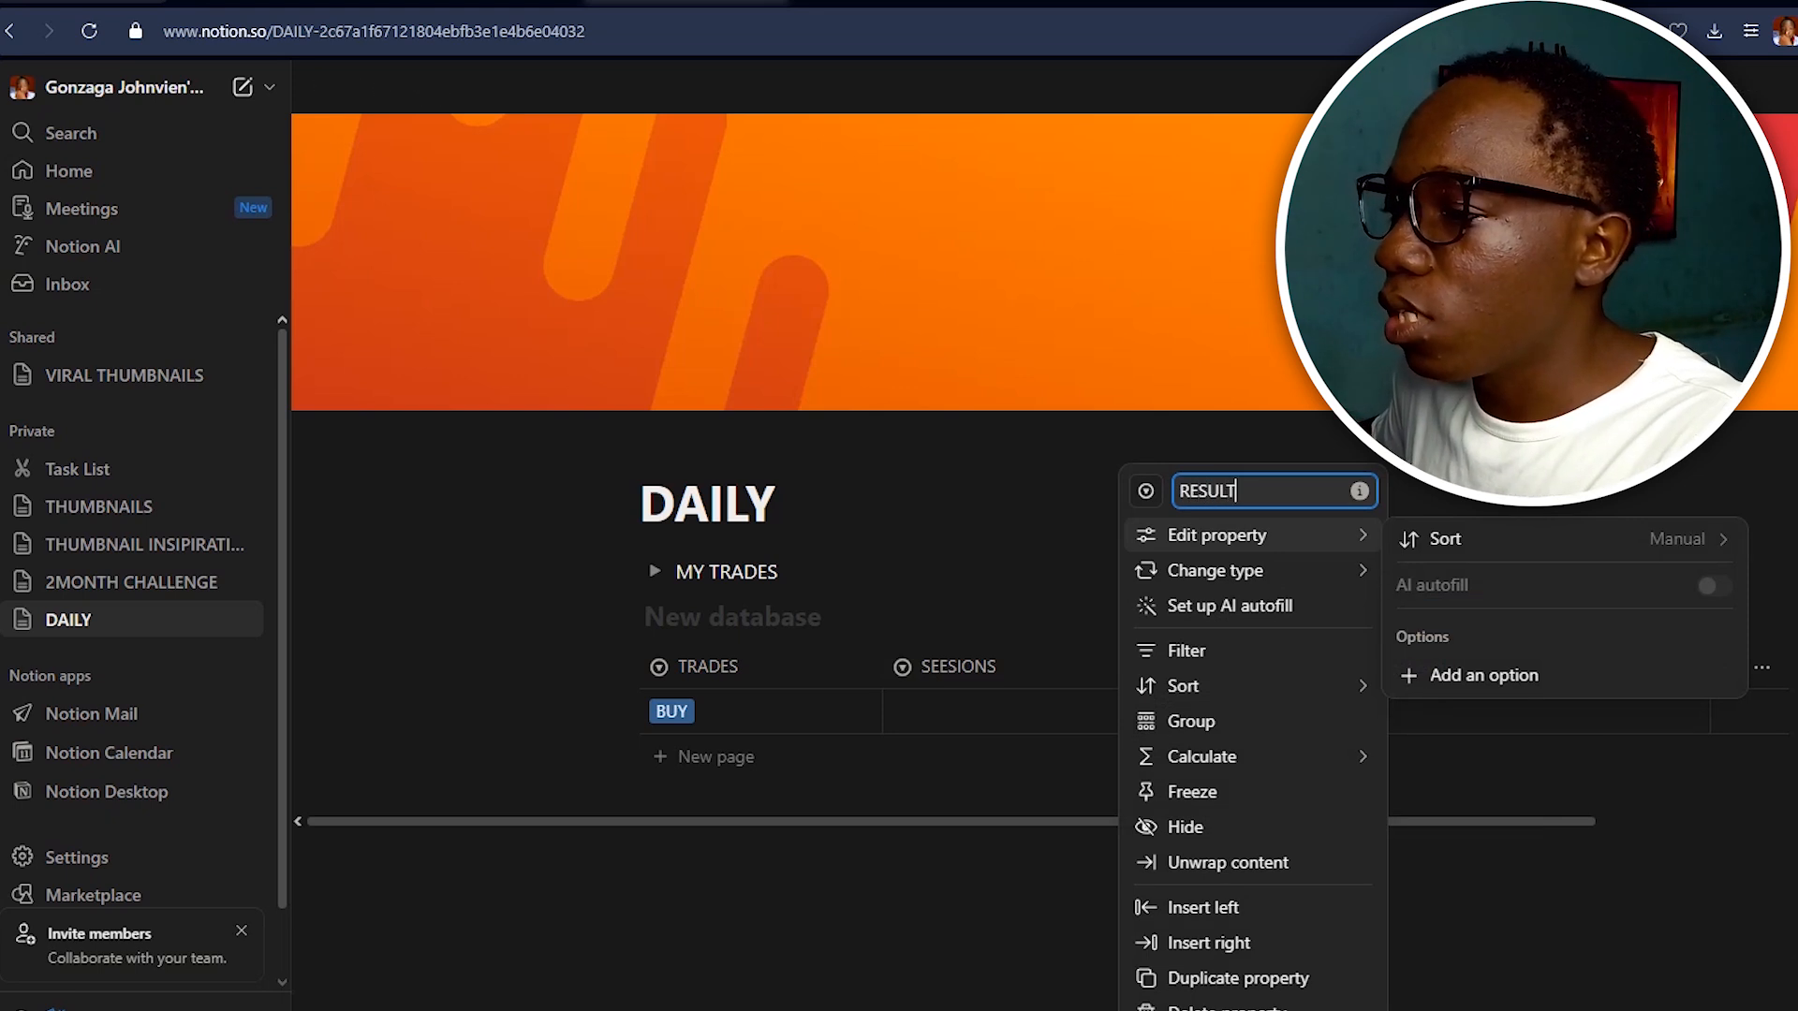
key("Return")
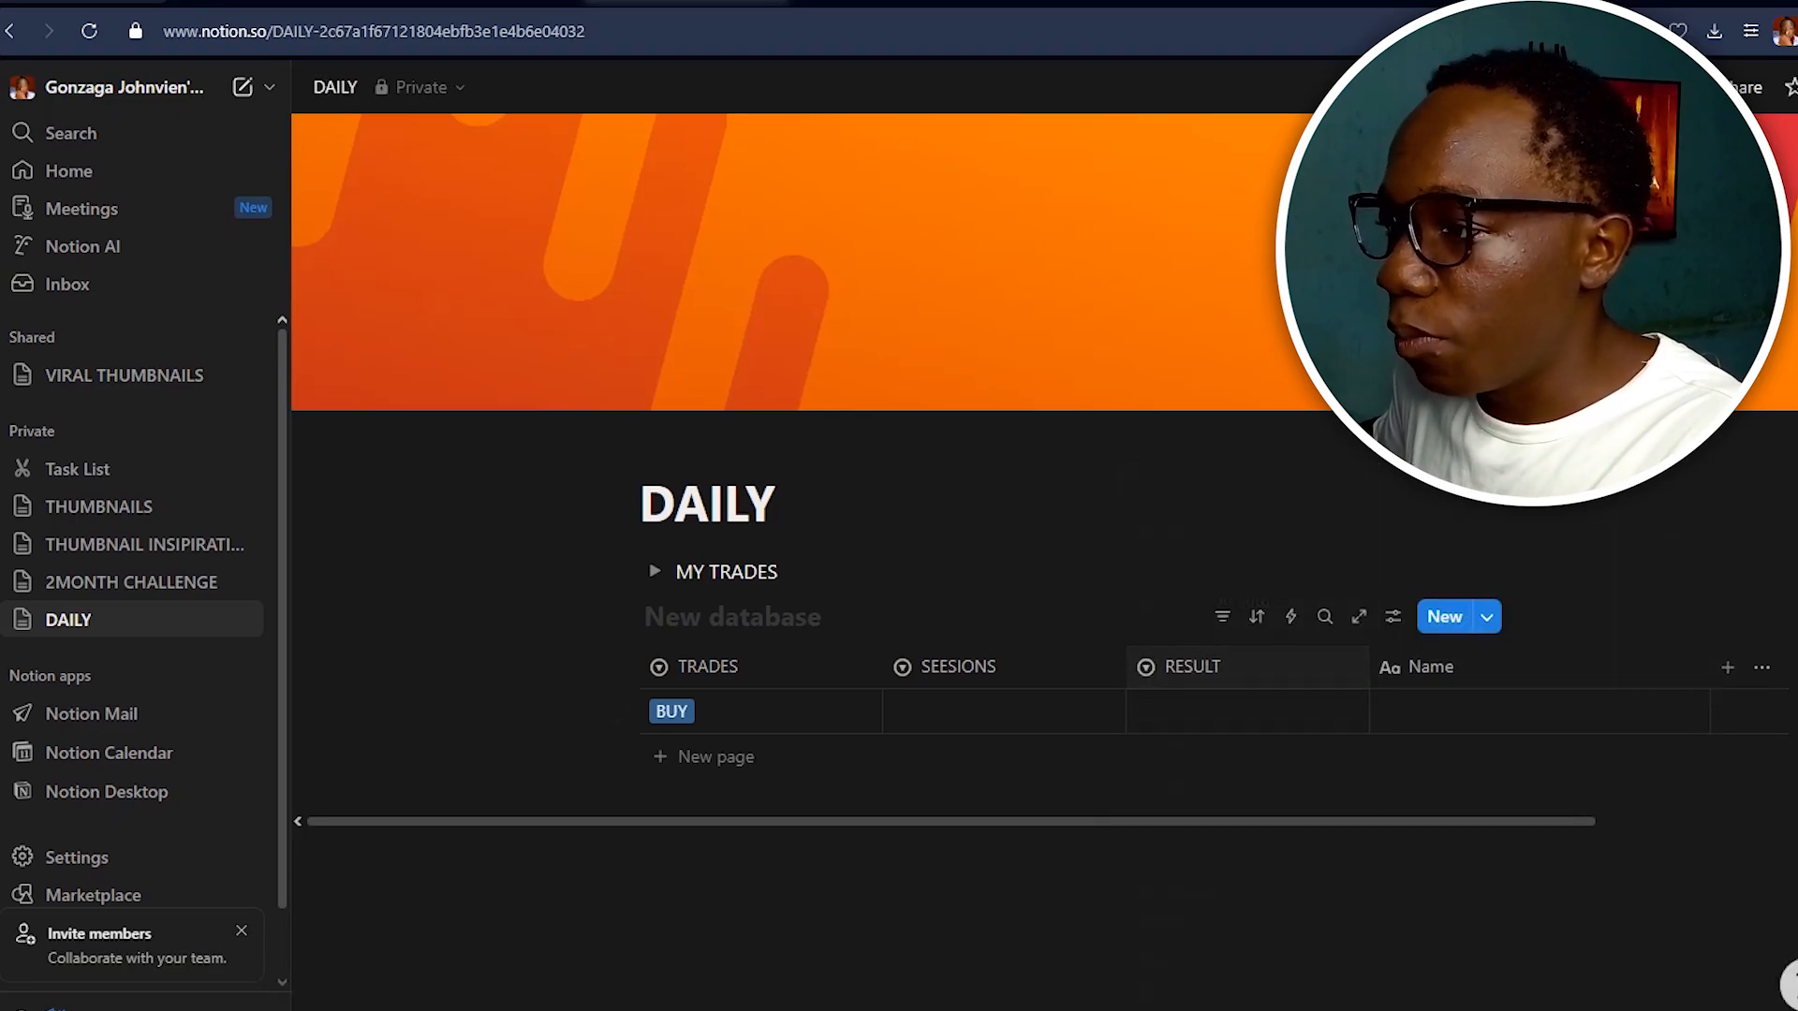
Add the options PROFIT, LOSS and BREAKEVEN to the RESULT property.
left_click(1192, 666)
left_click(1217, 535)
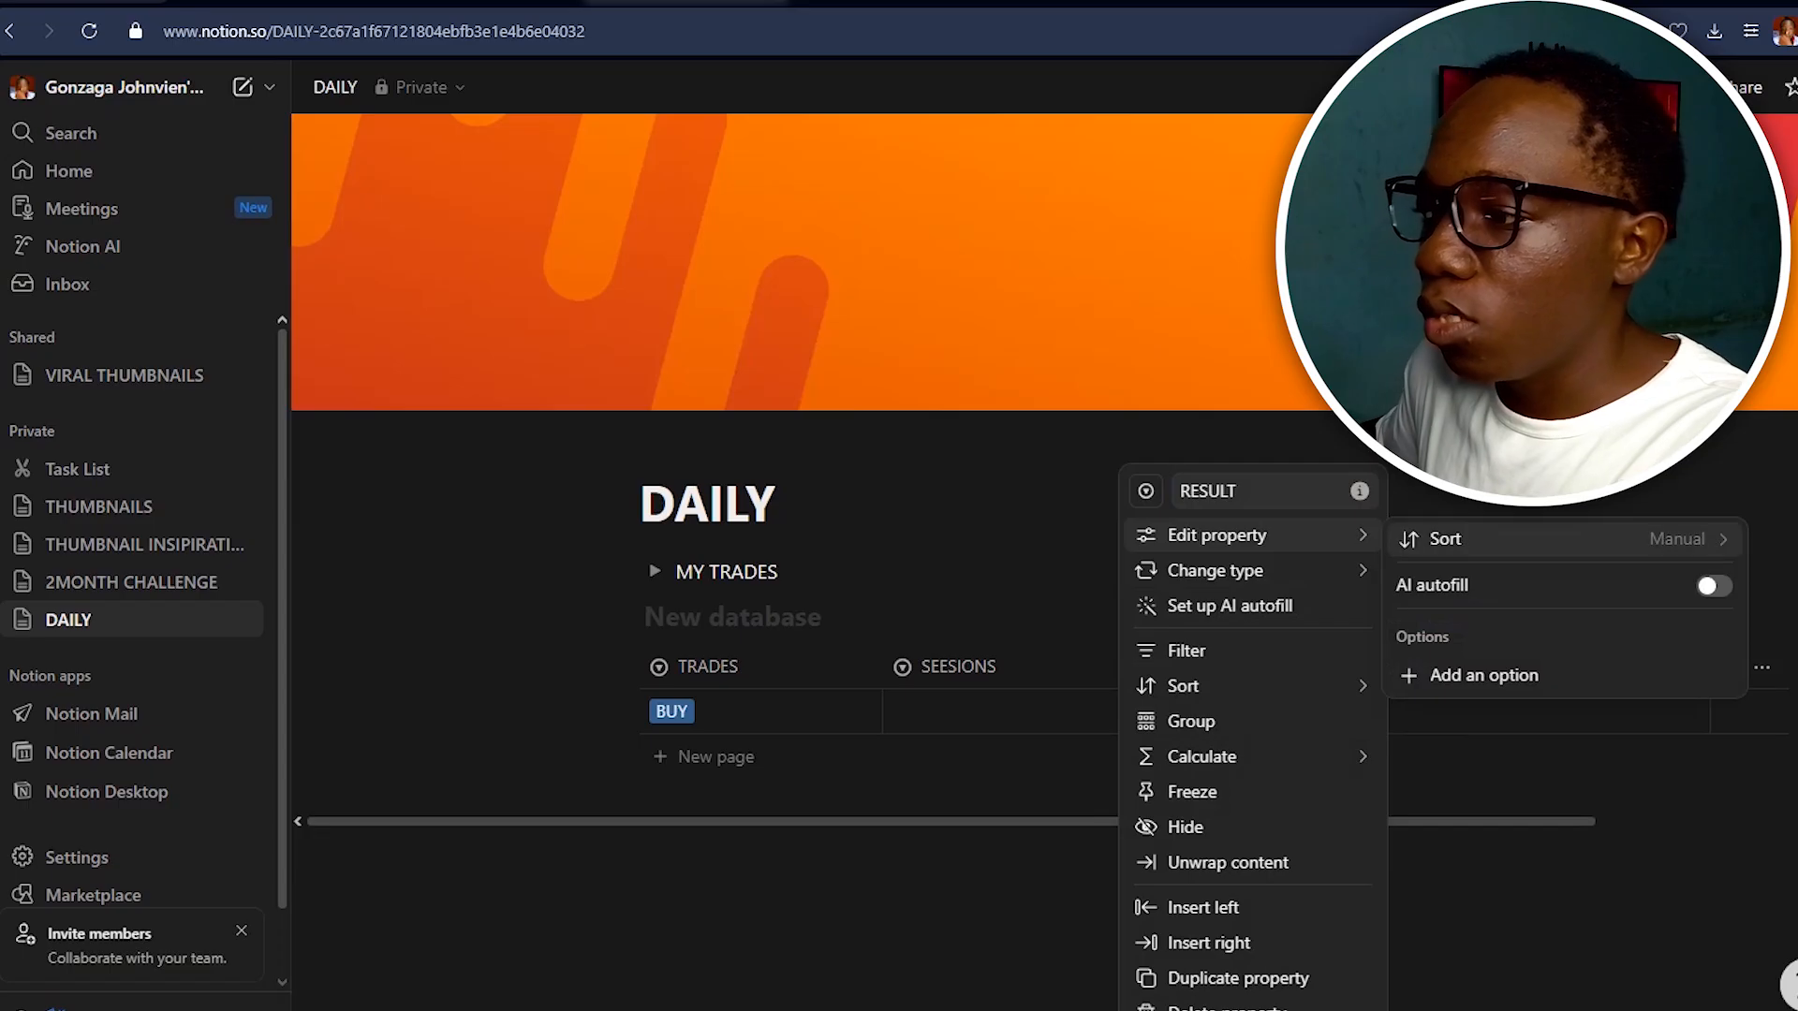
left_click(1484, 676)
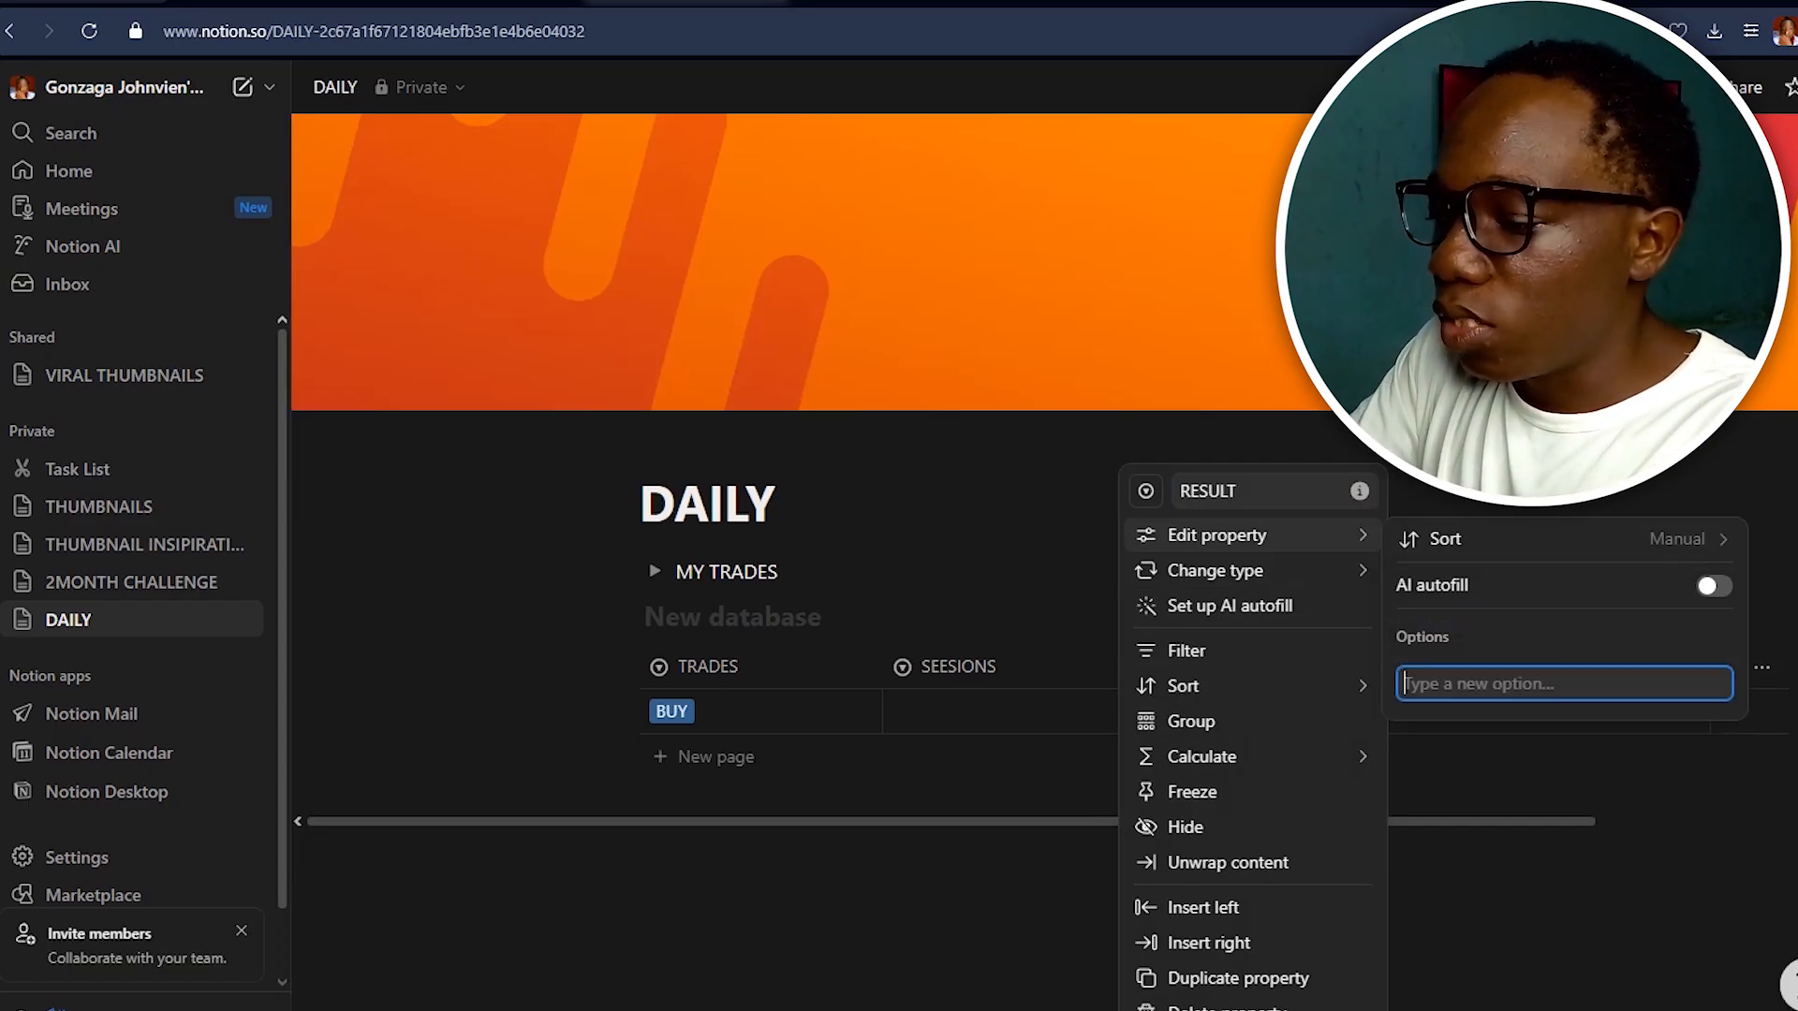
type("PROFIT")
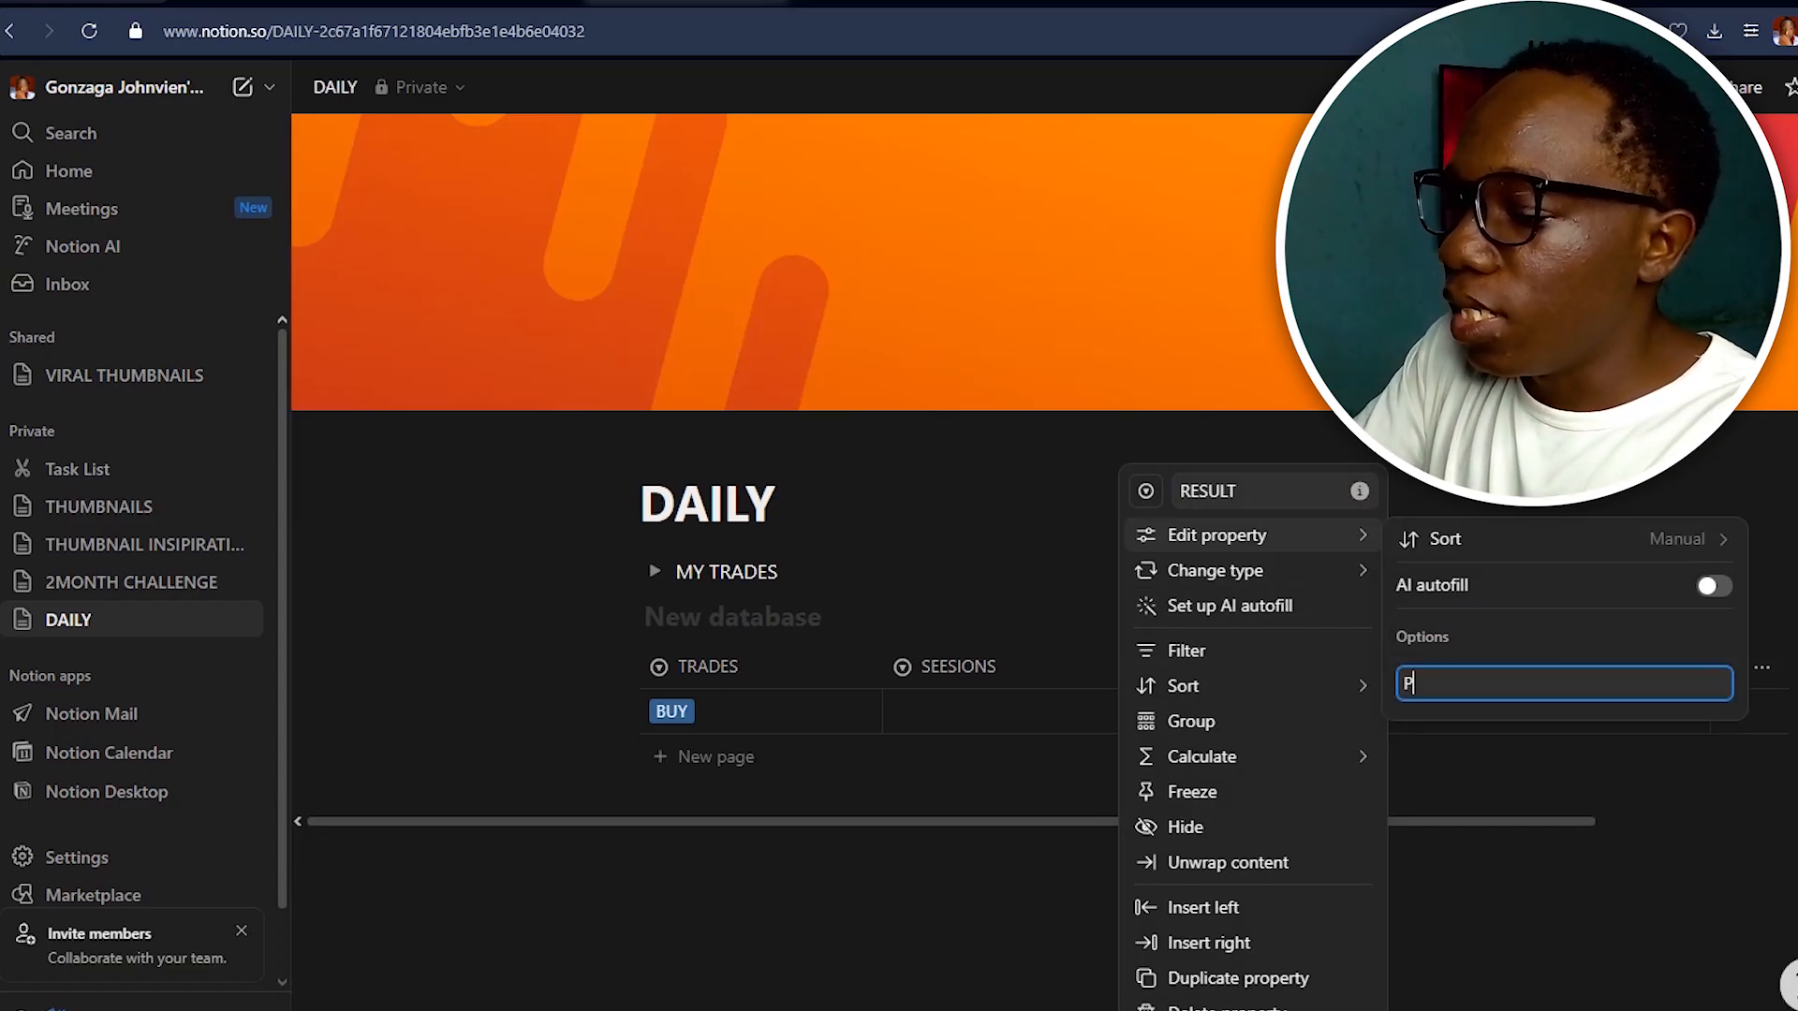
key("Return")
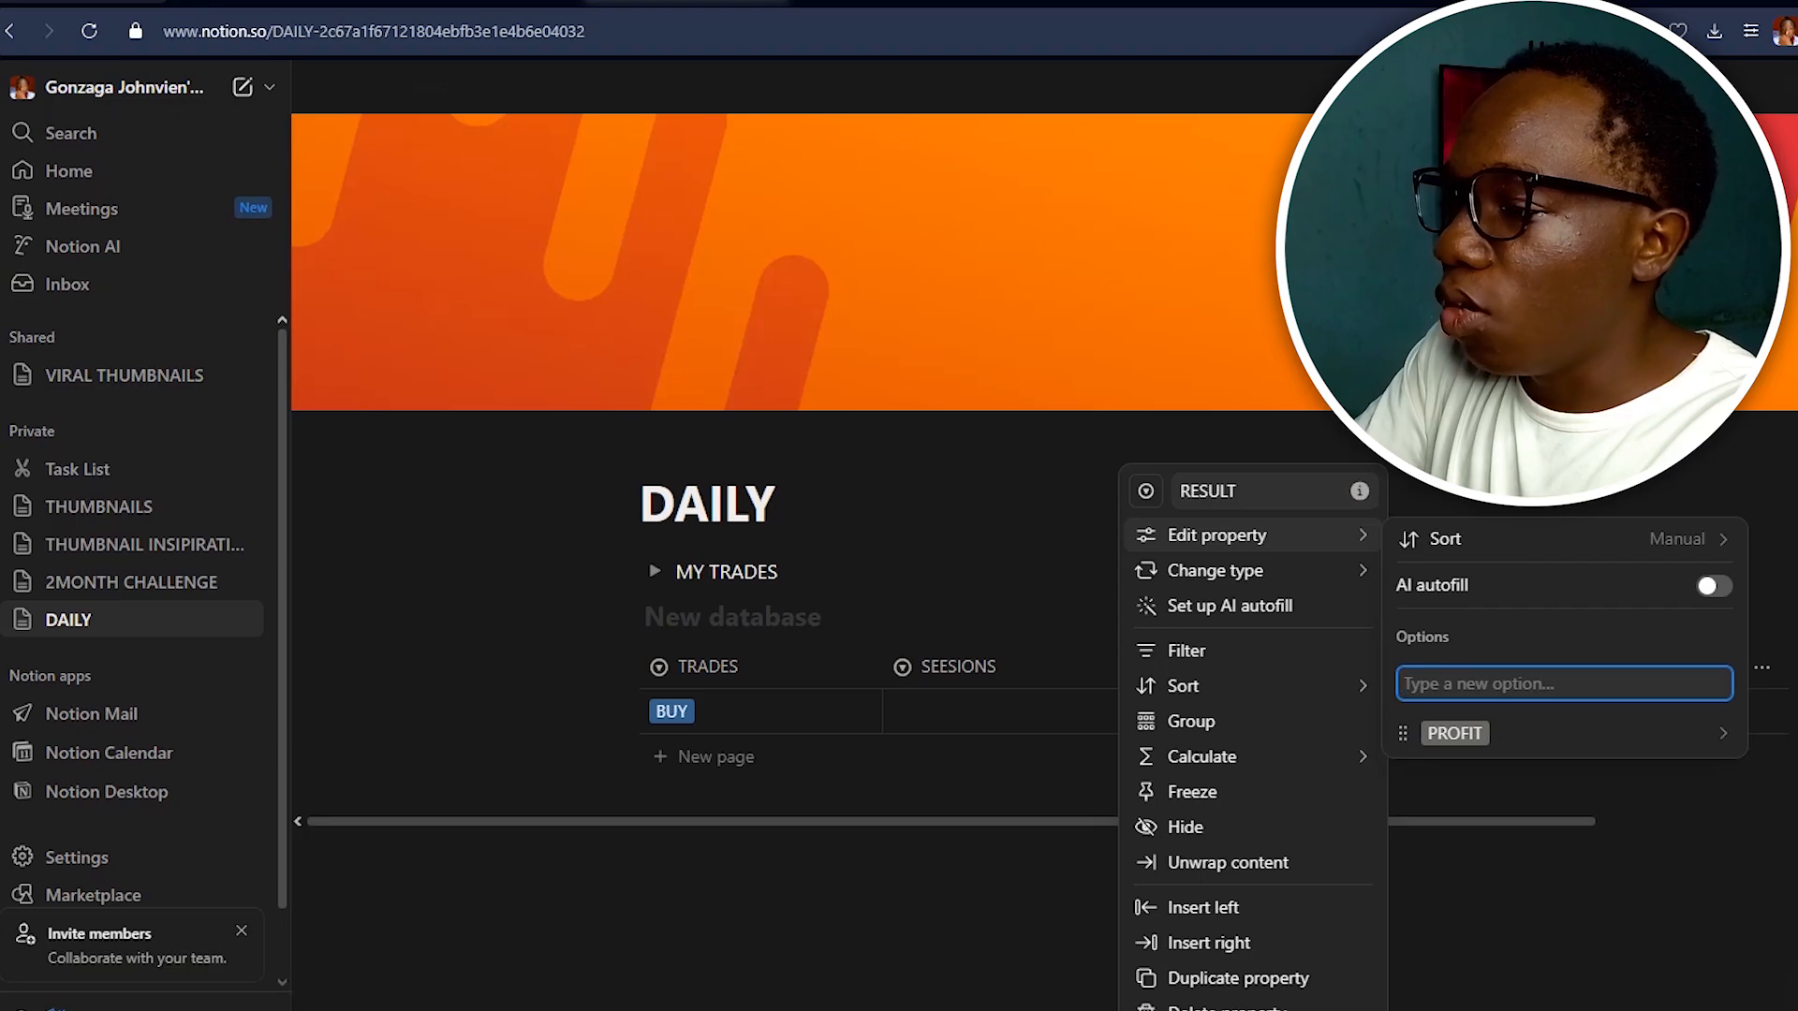
type("LOSS")
key("Return")
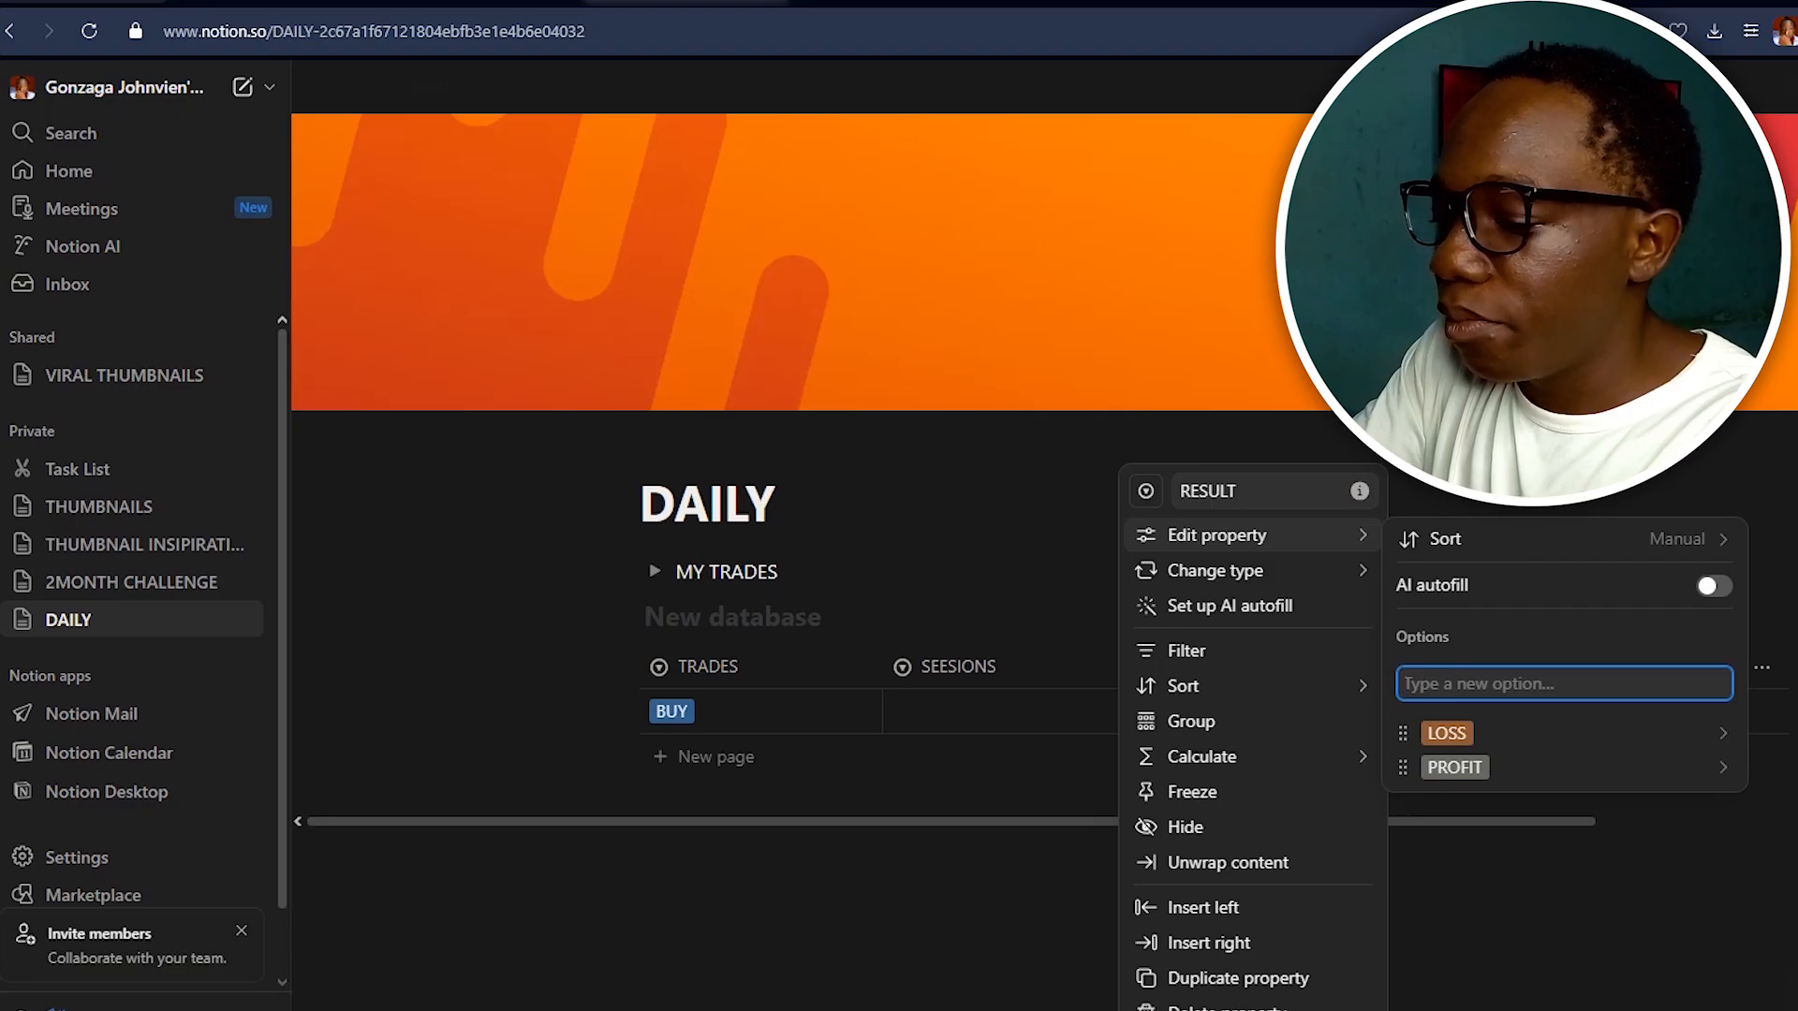
type("BREAK")
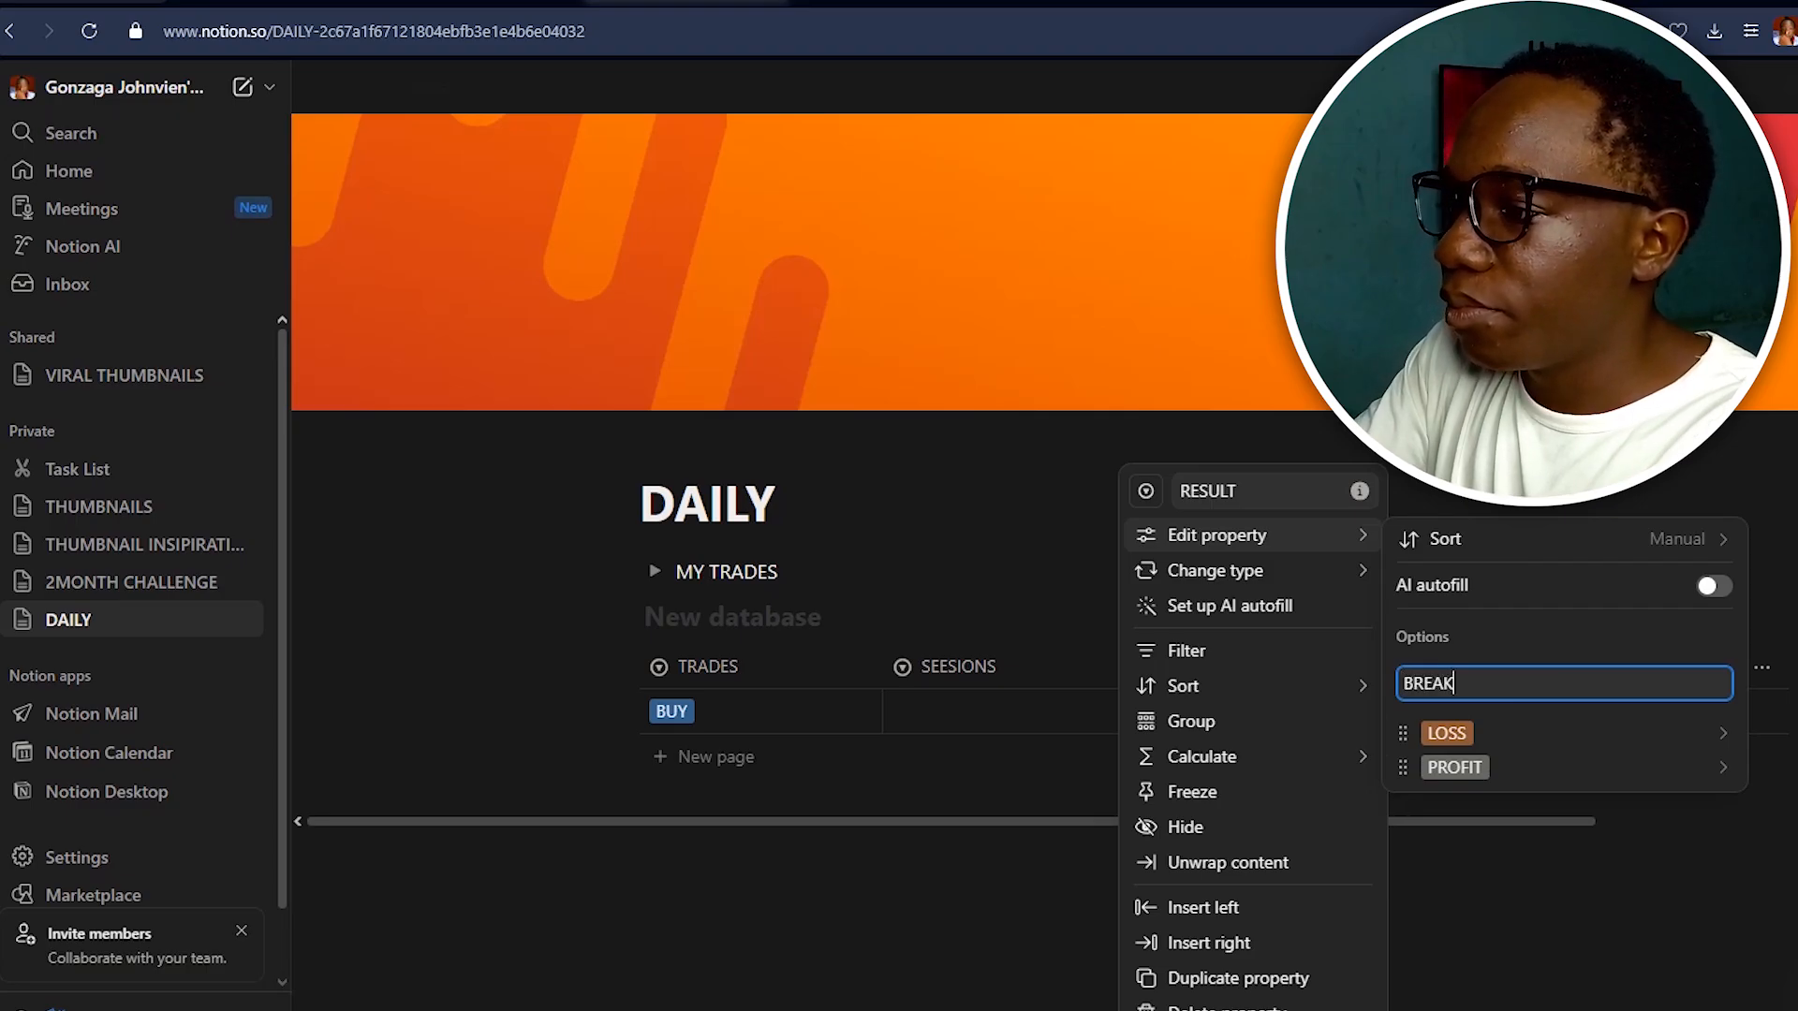
type("EVEN")
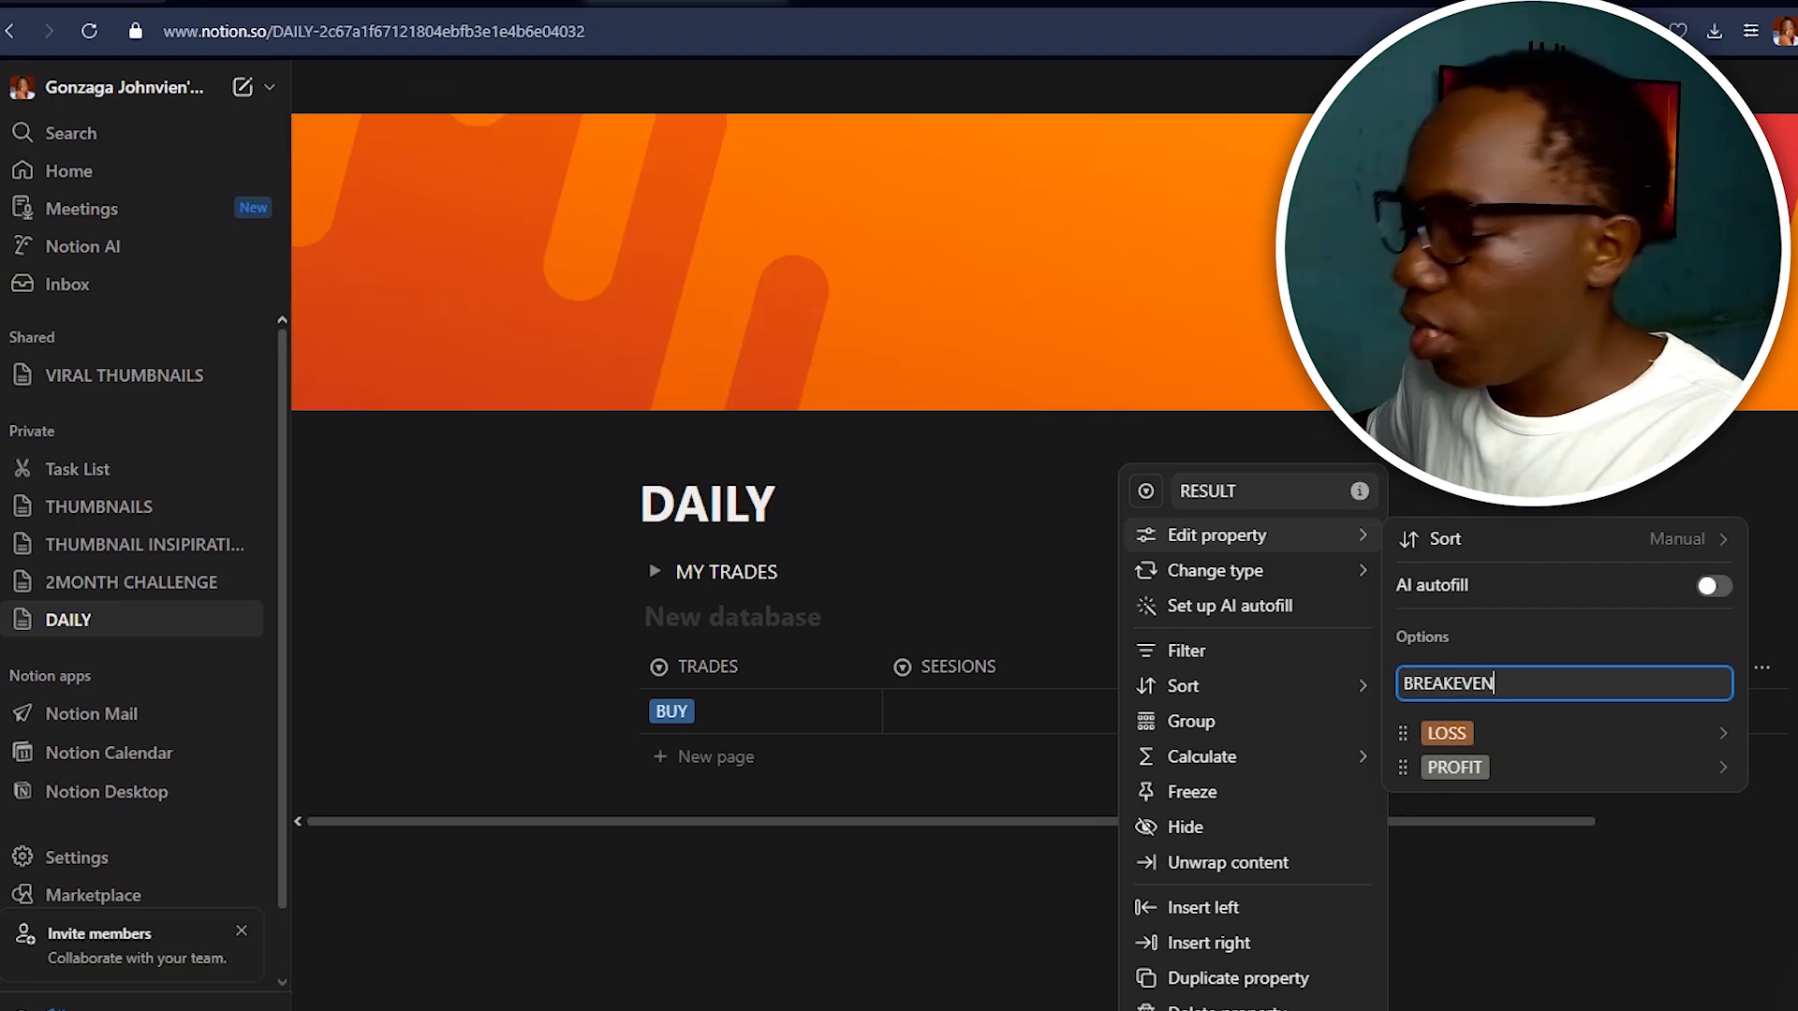
key("Return")
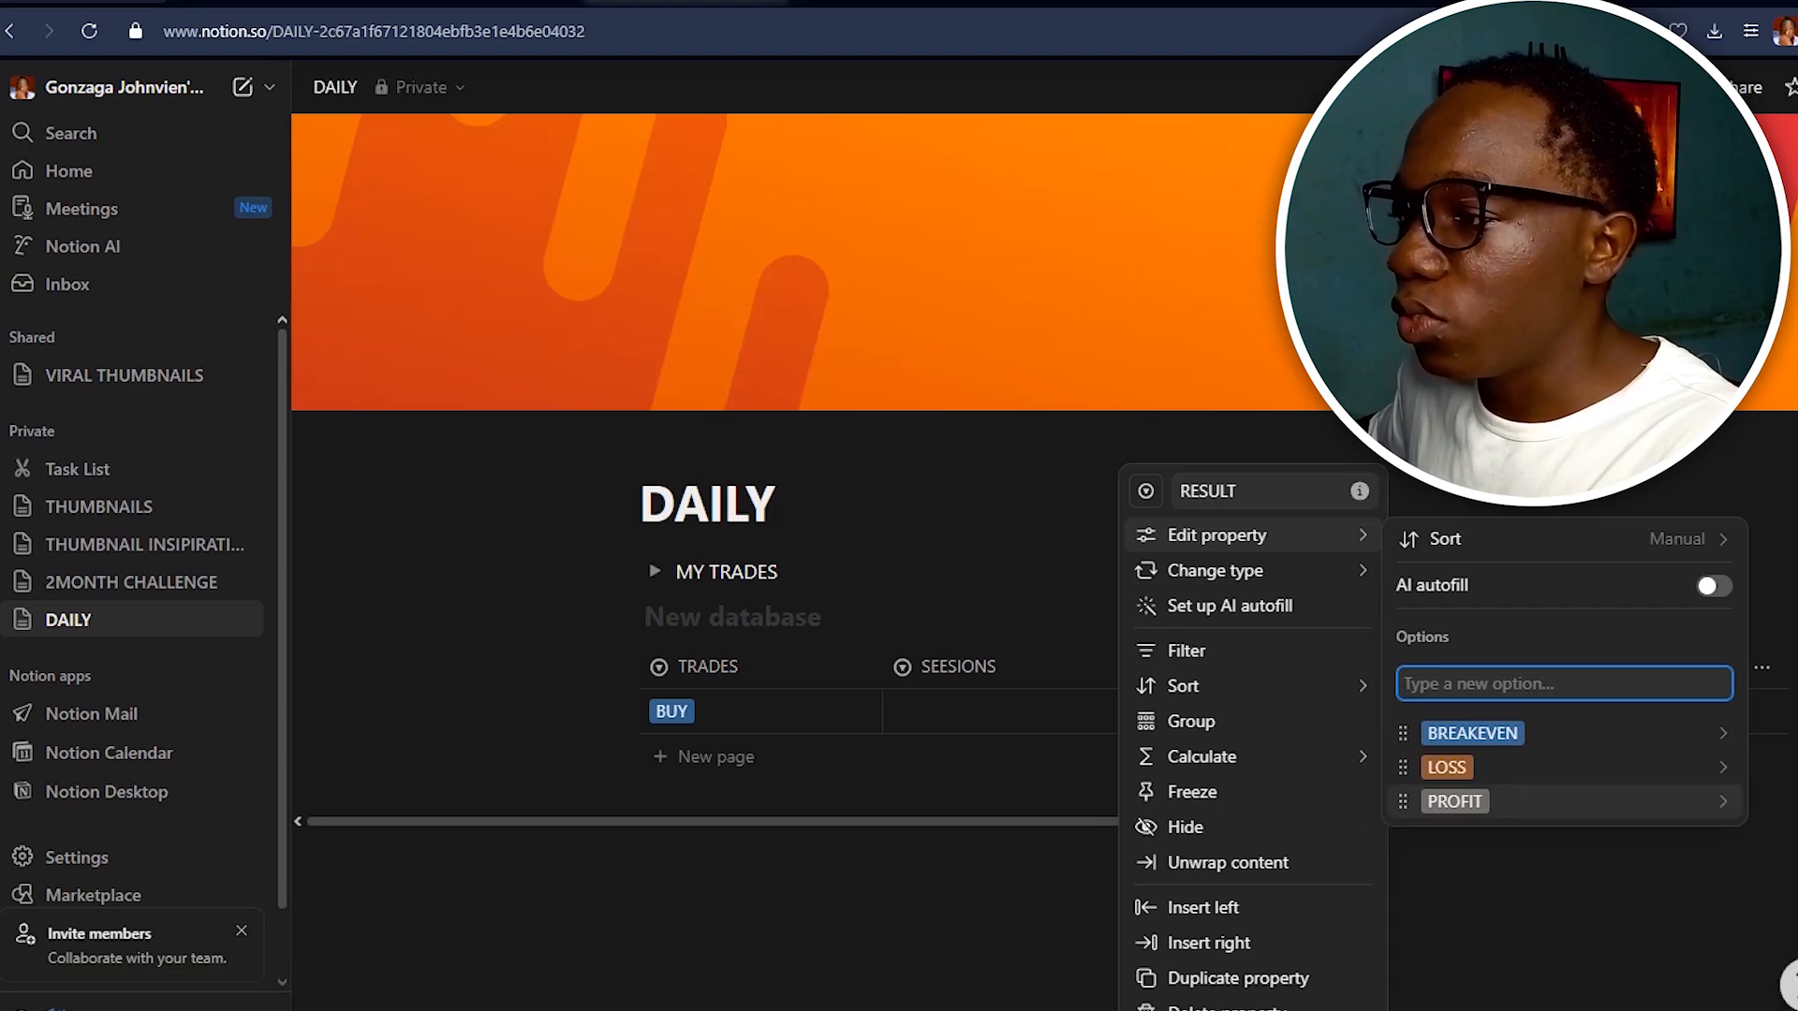
Color the LOSS option of the RESULT property red.
left_click(1592, 768)
left_click(1592, 711)
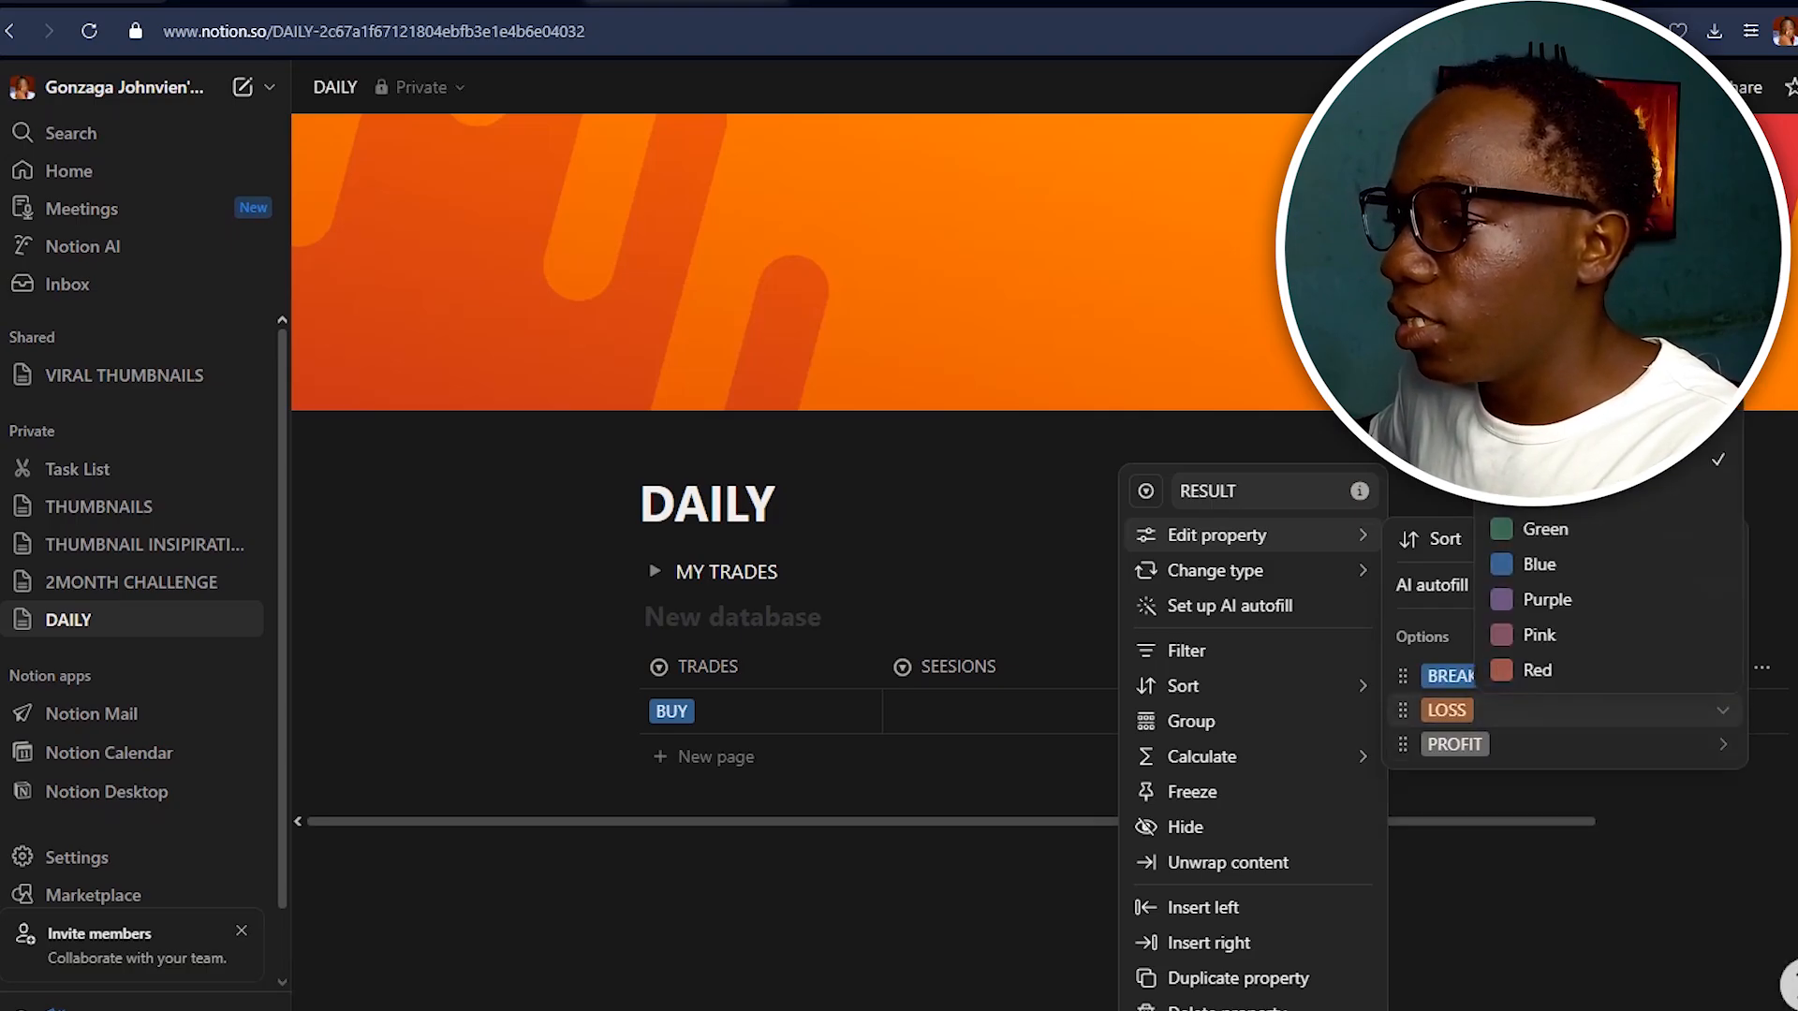
left_click(1537, 669)
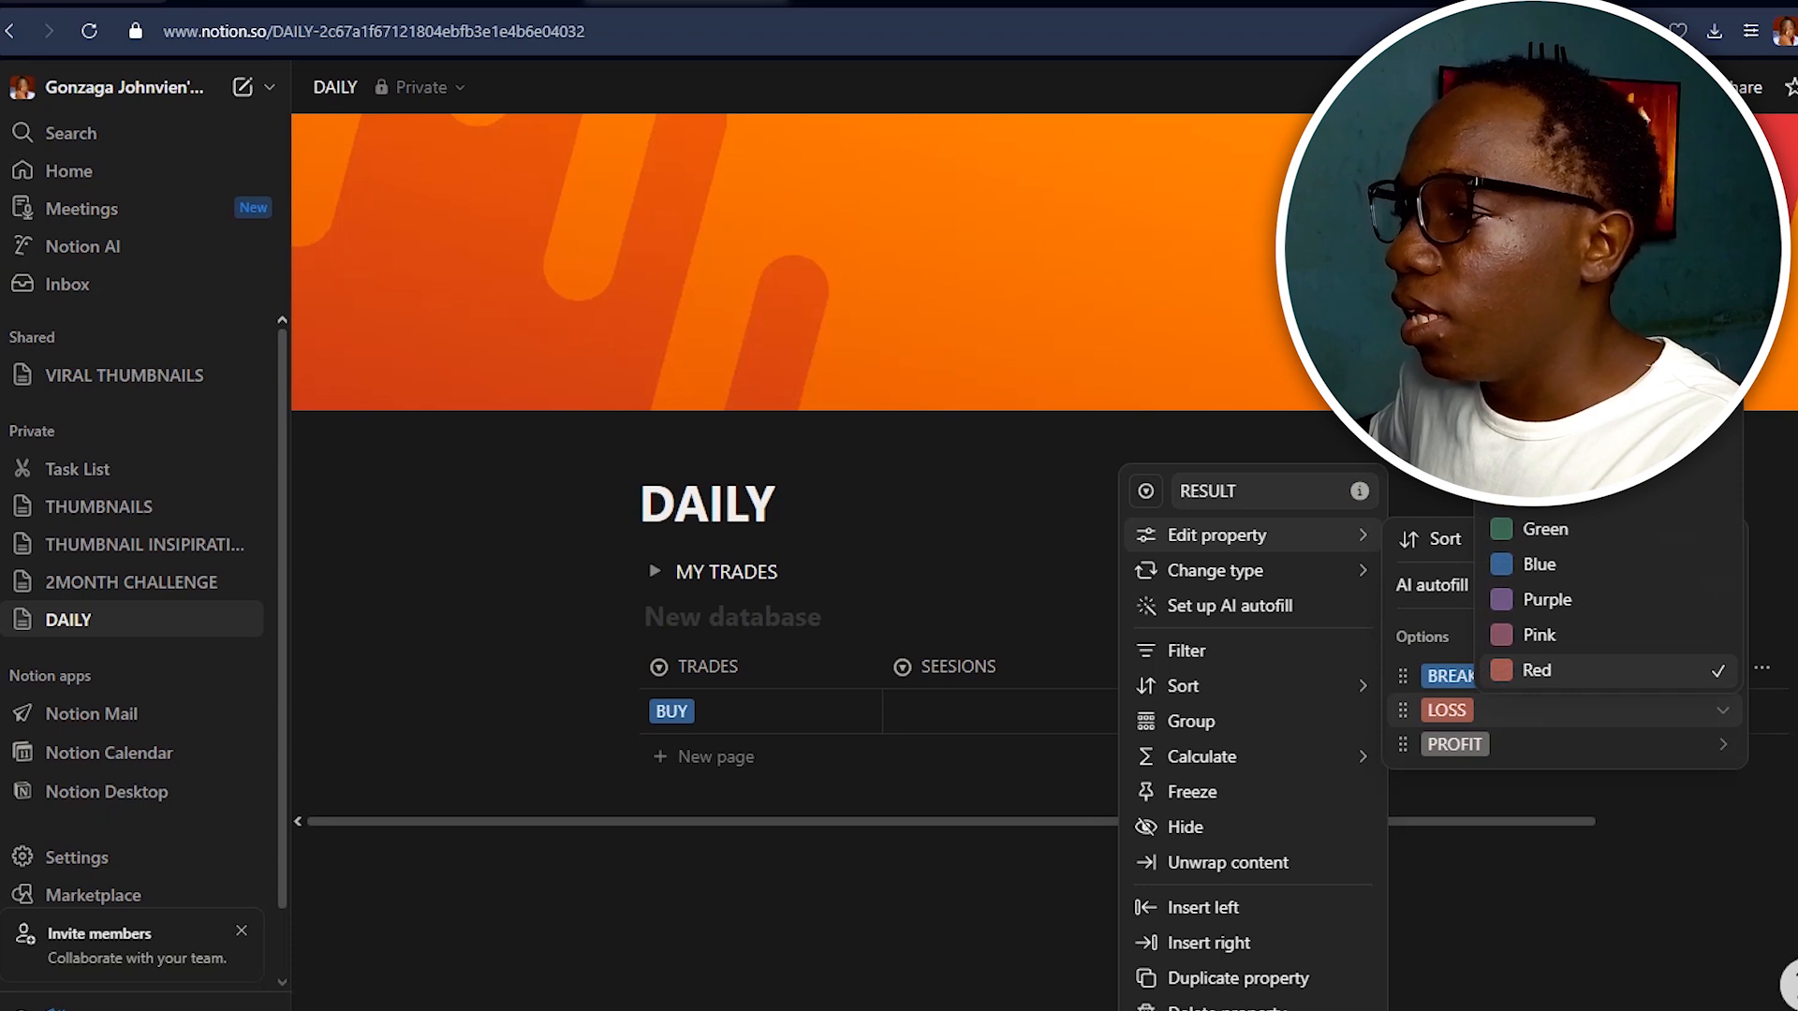
Color the PROFIT option of the RESULT property green.
left_click(1592, 745)
left_click(1592, 745)
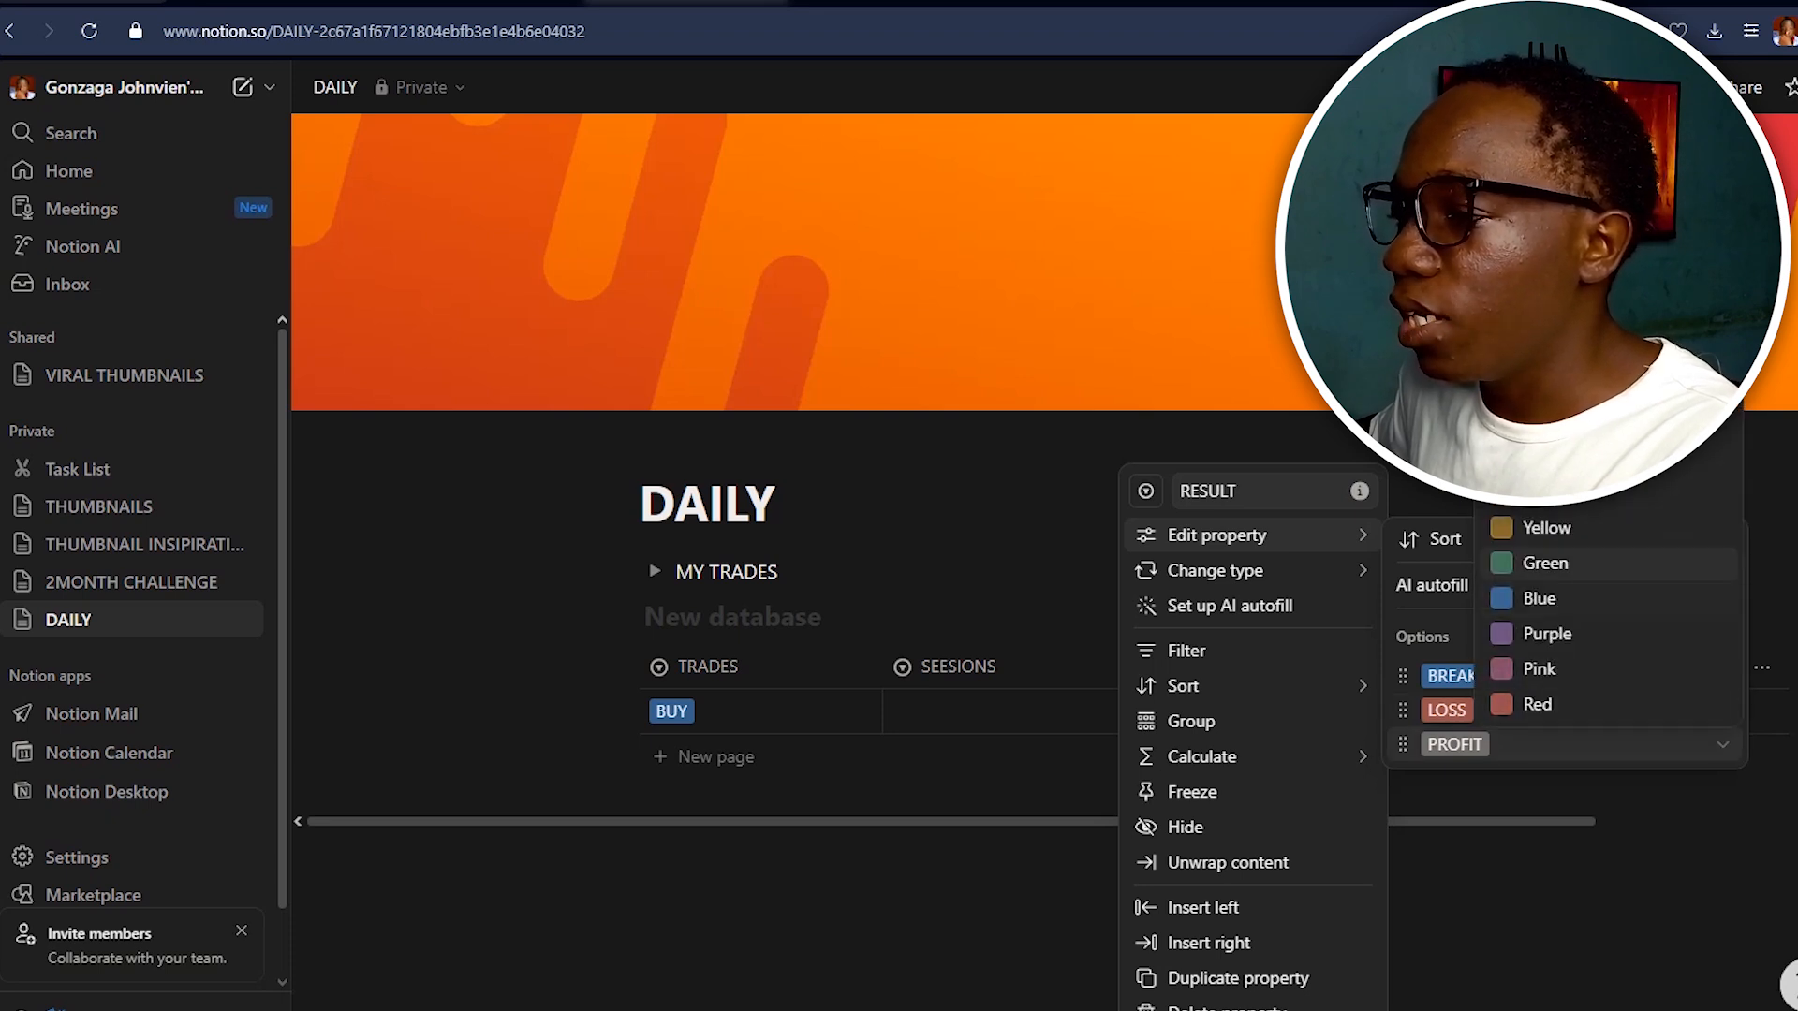
left_click(1545, 562)
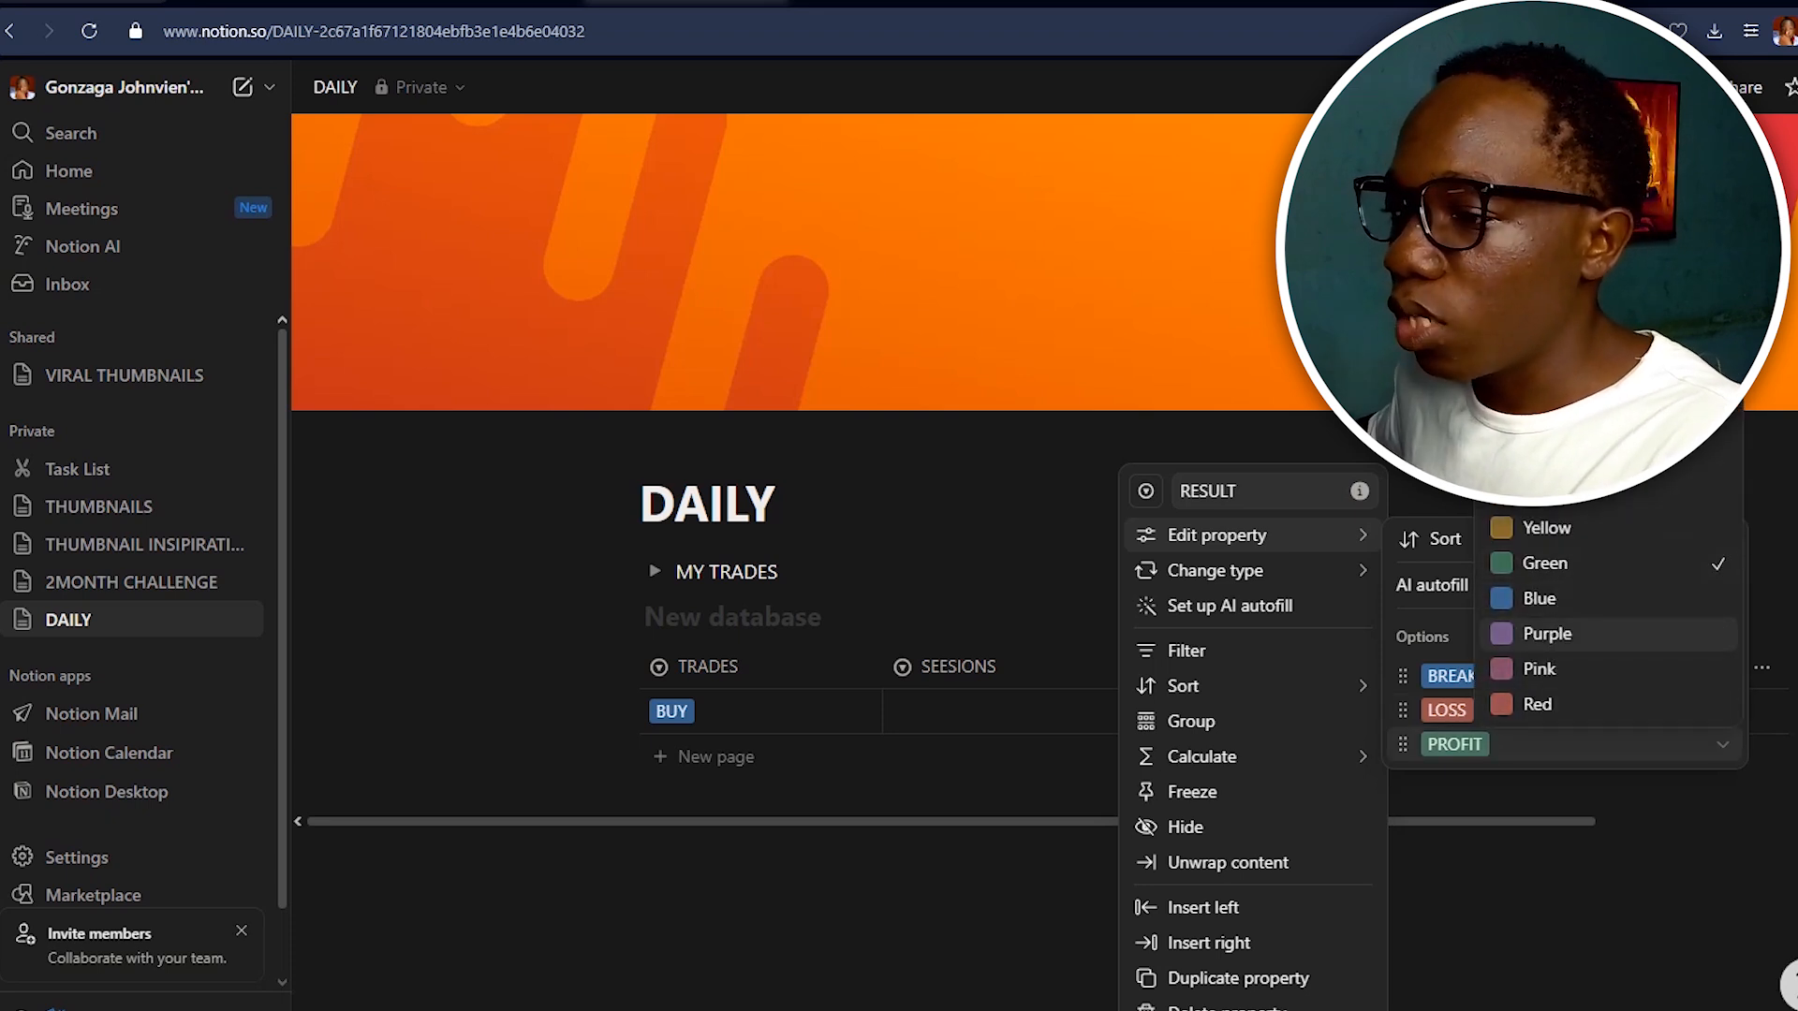
key("Escape")
key("Escape")
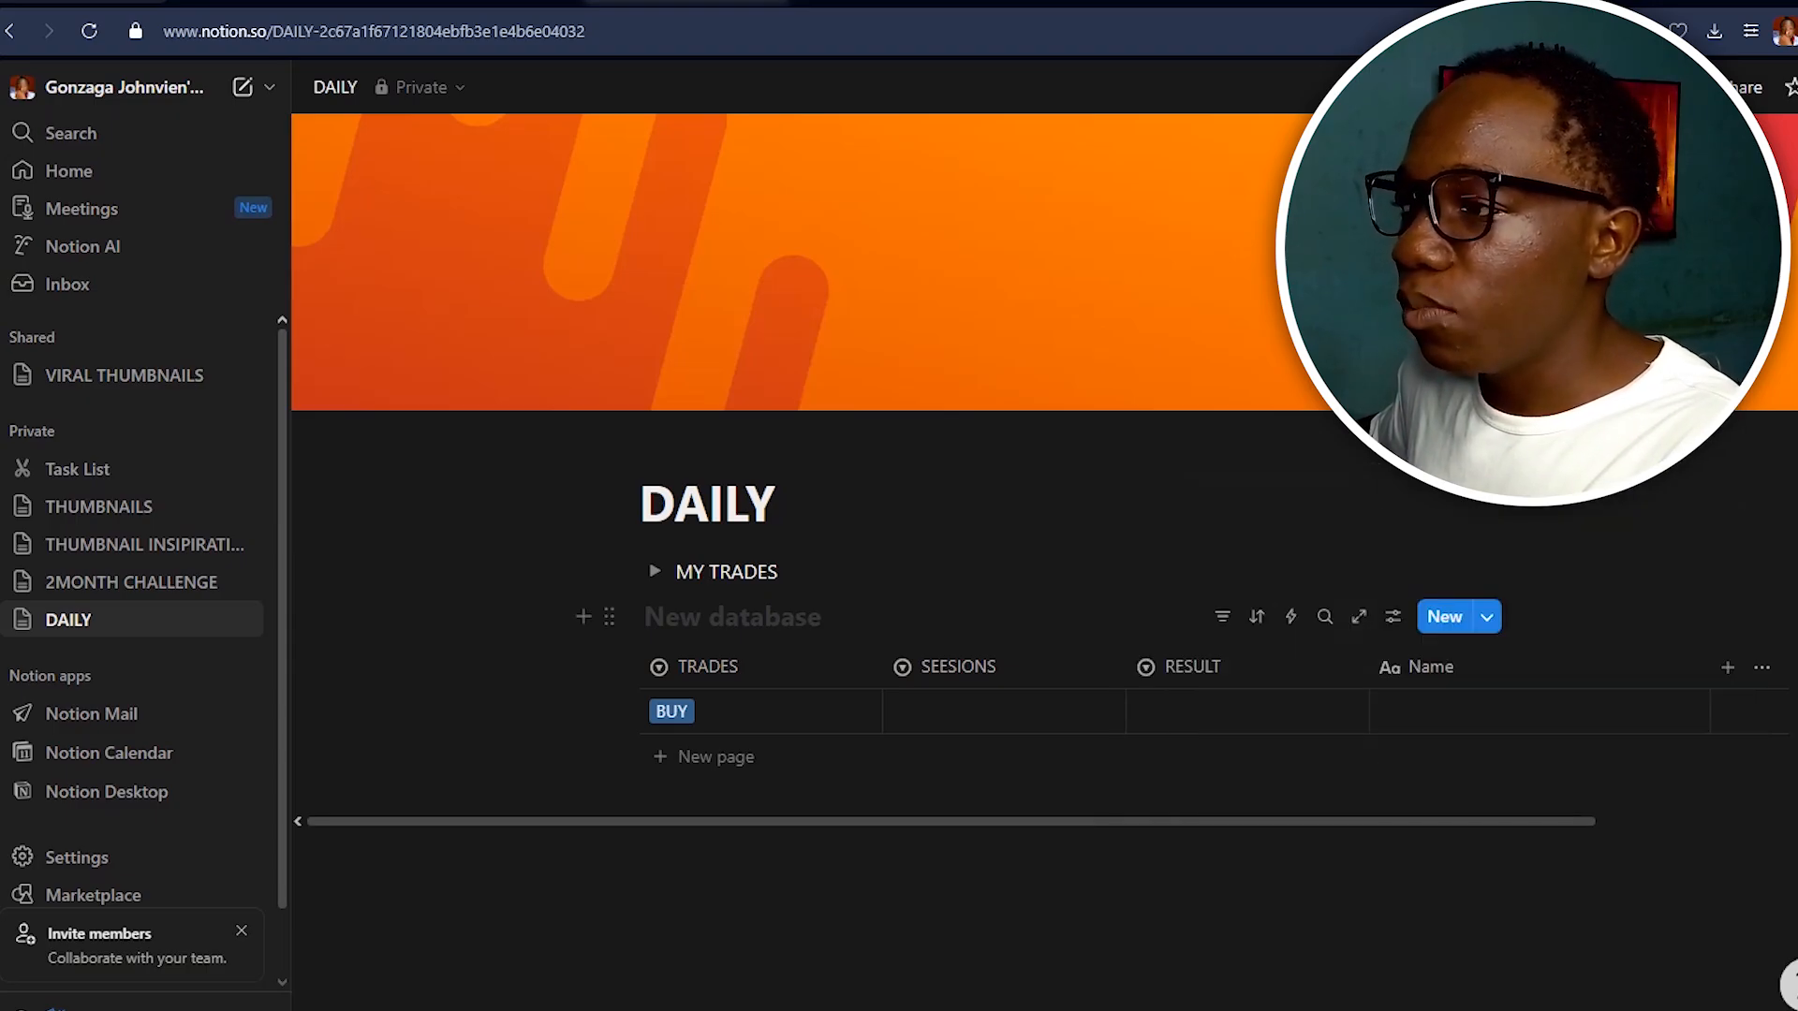
Rename the Name property of the trade database to COMMENTS.
left_click(1431, 667)
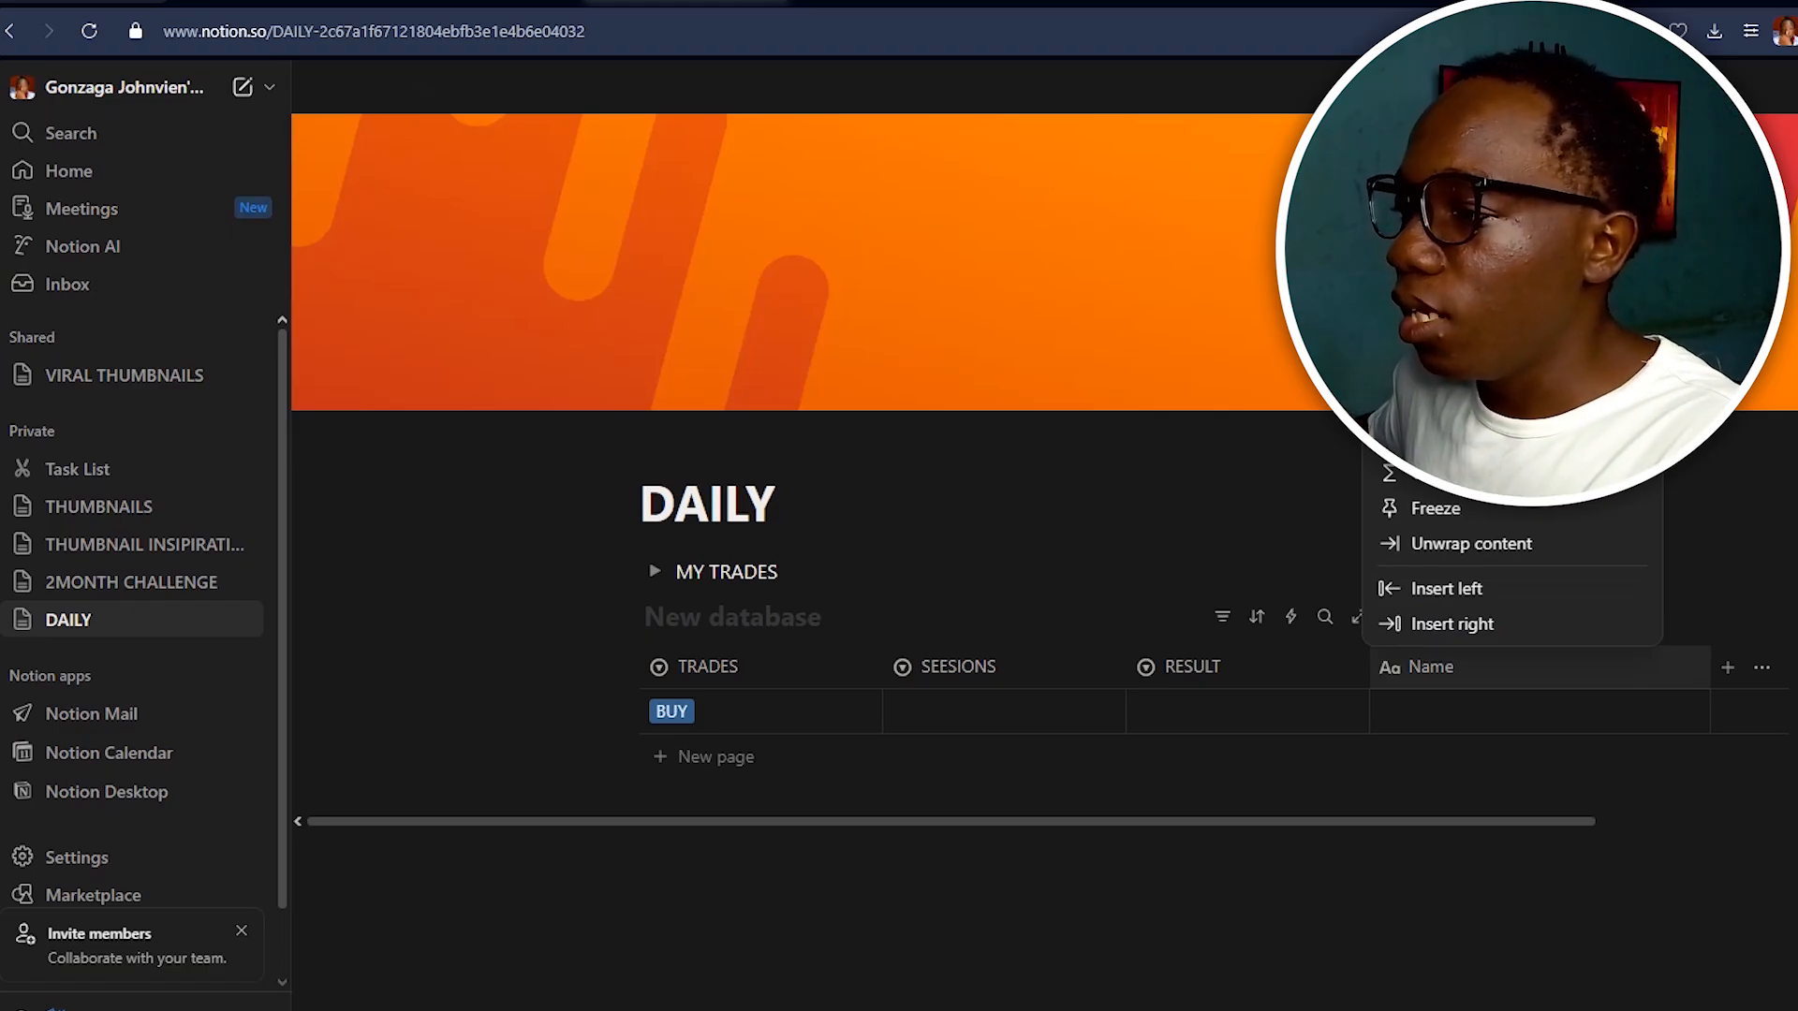
type("COMMENTS")
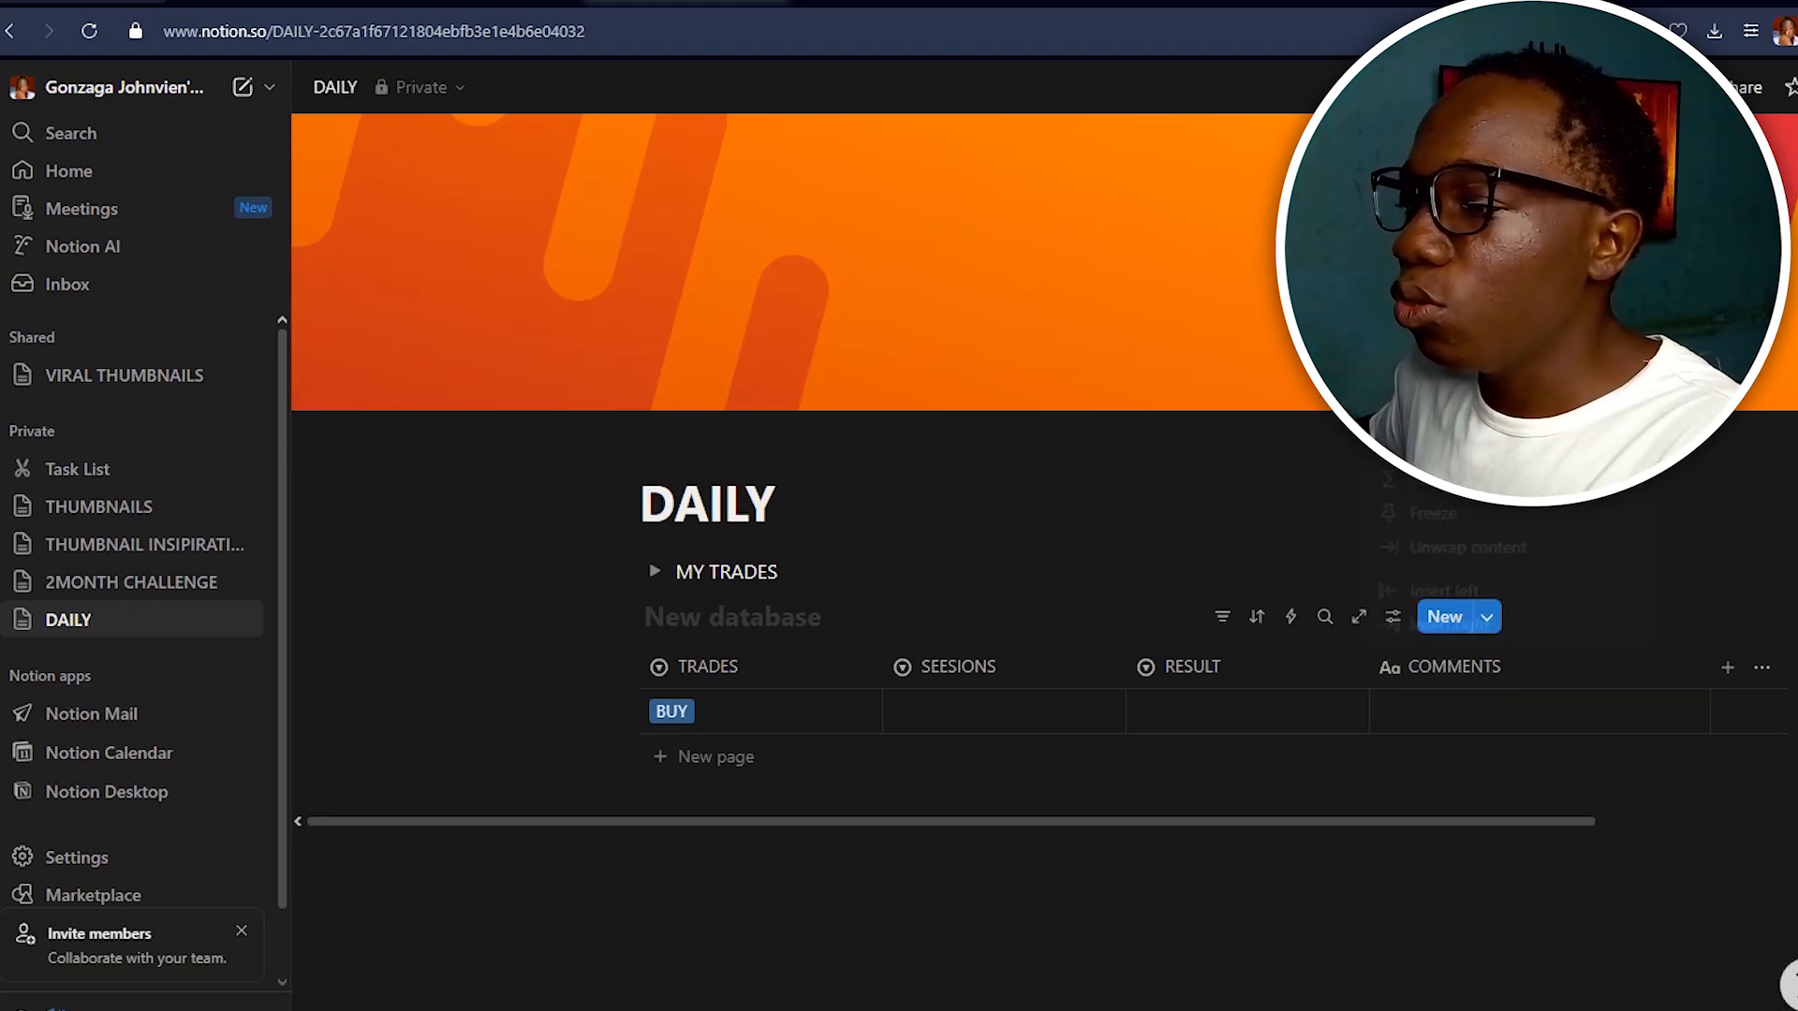
key("Return")
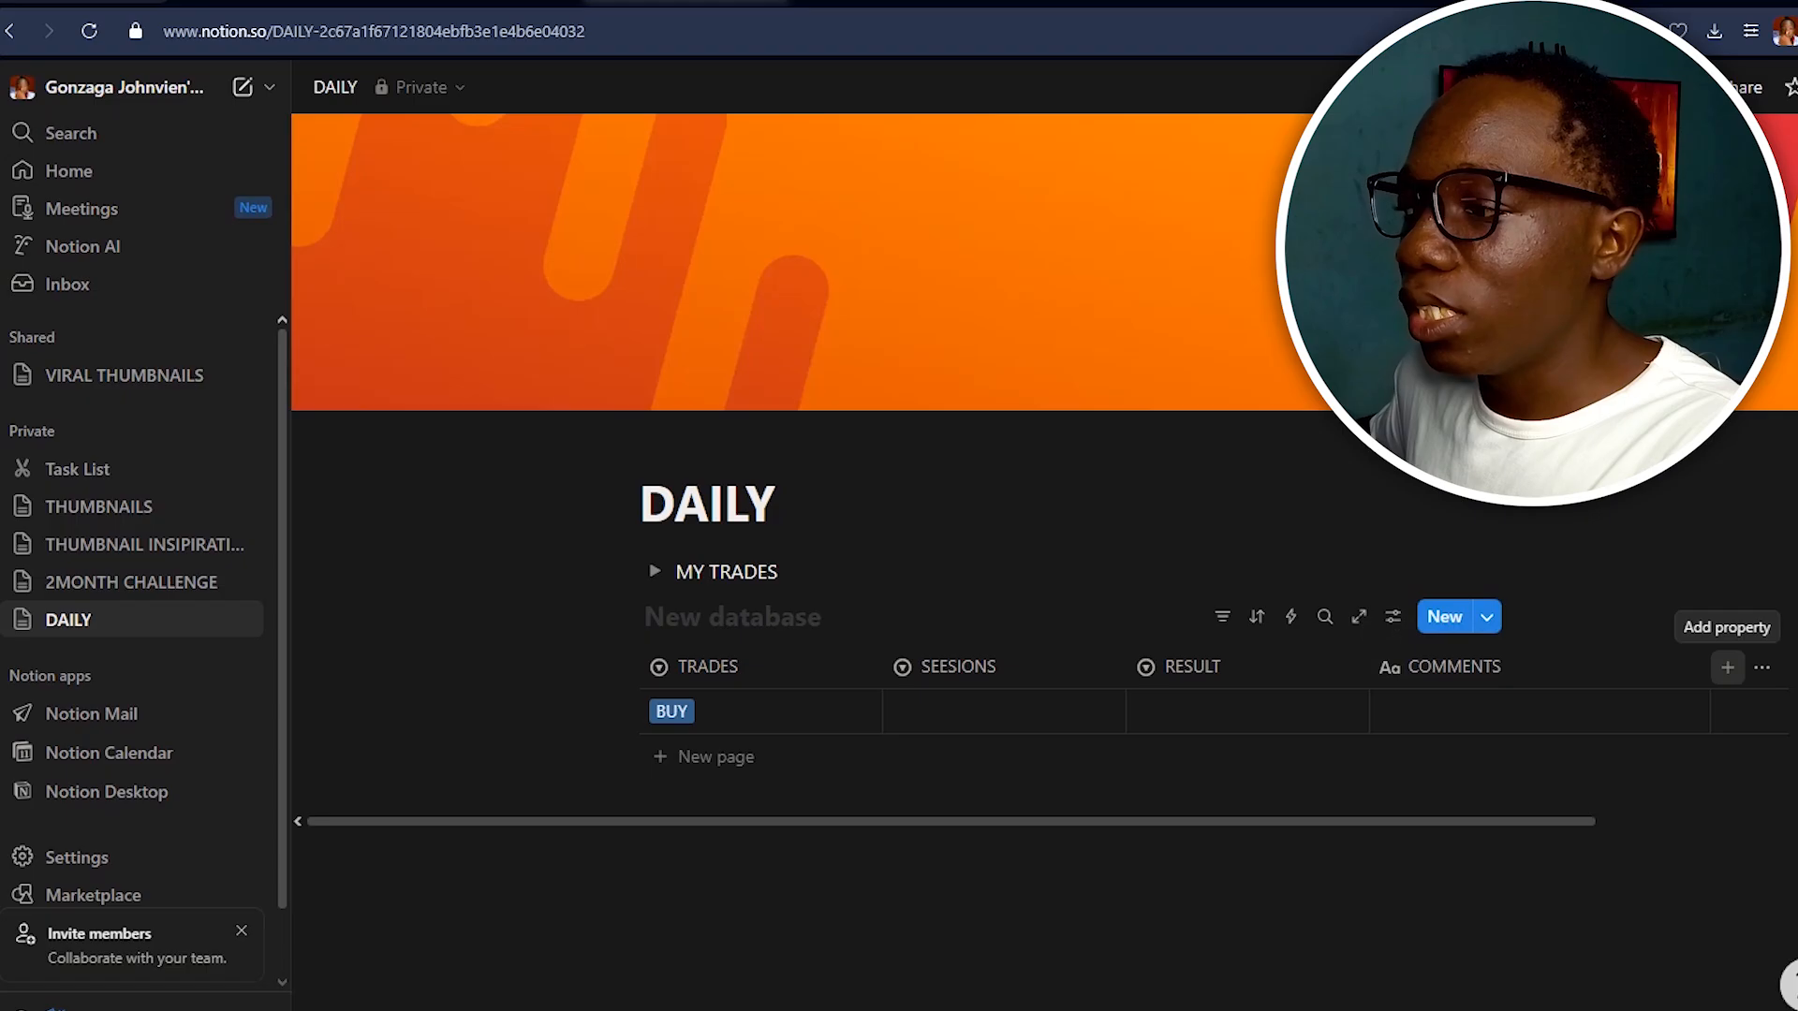
Add a Files & media property to the trade database after COMMENTS and check its upload options in the first row.
left_click(1728, 667)
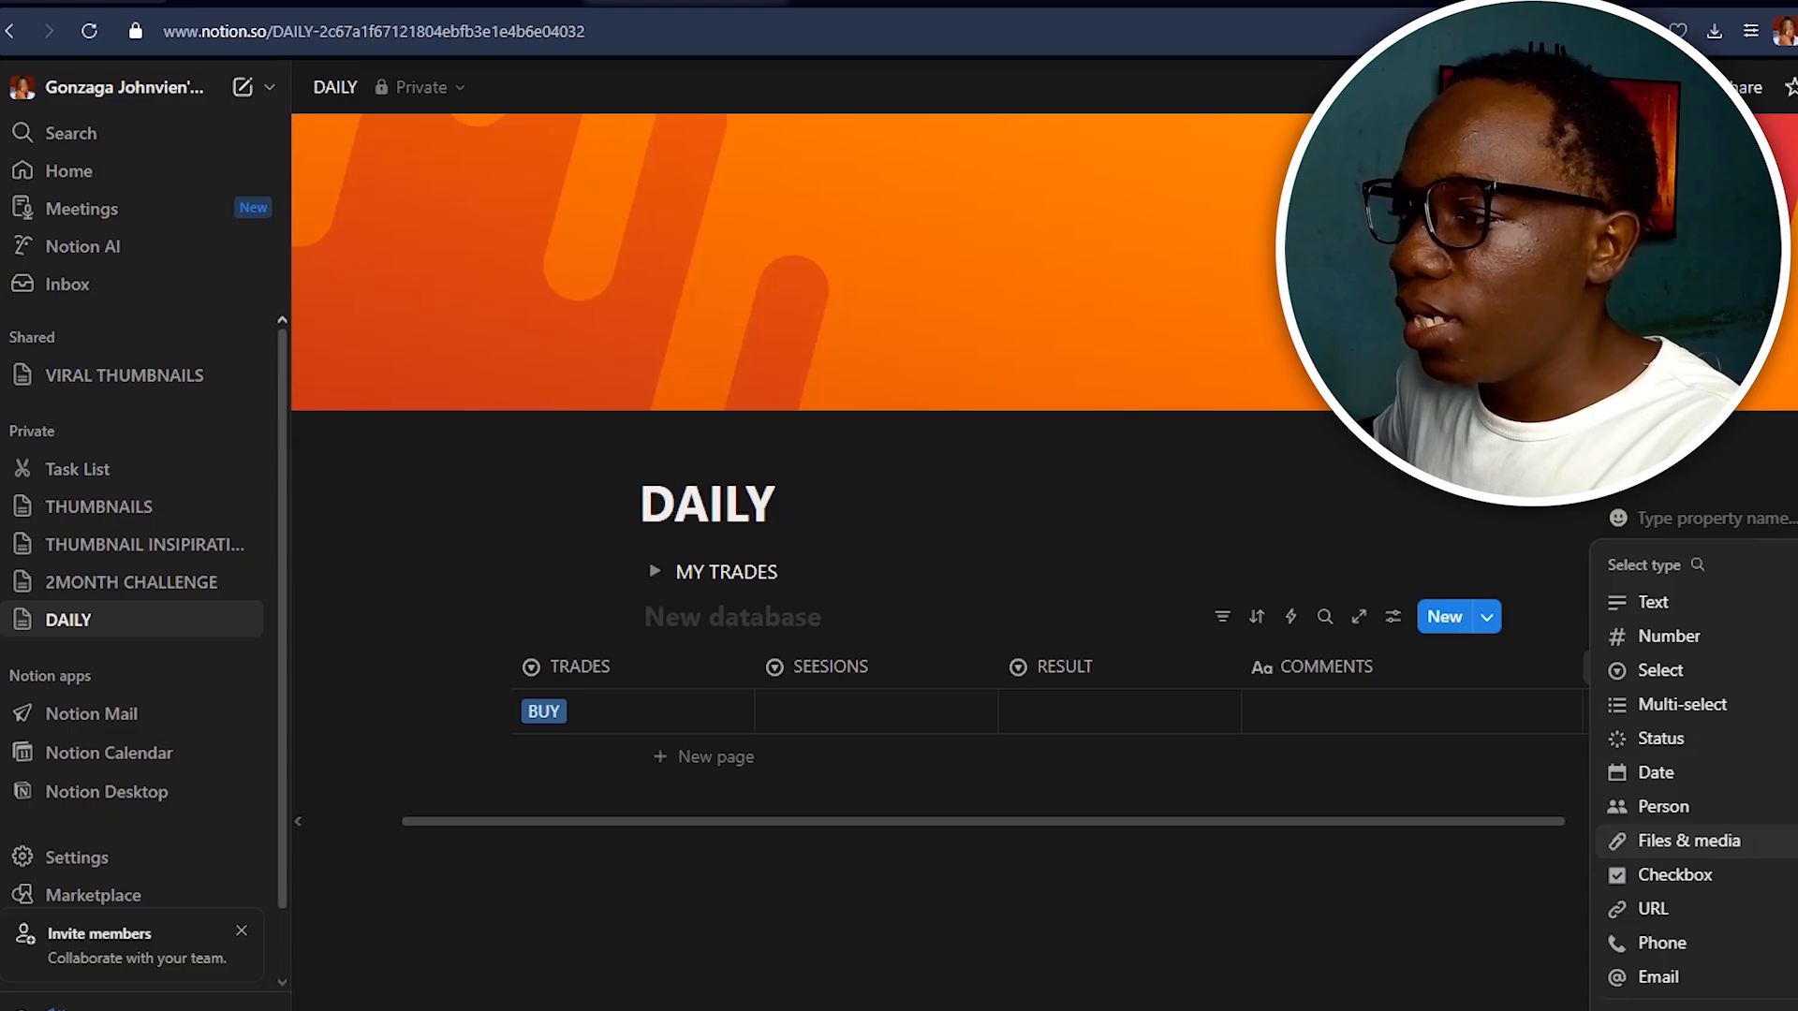
left_click(1677, 840)
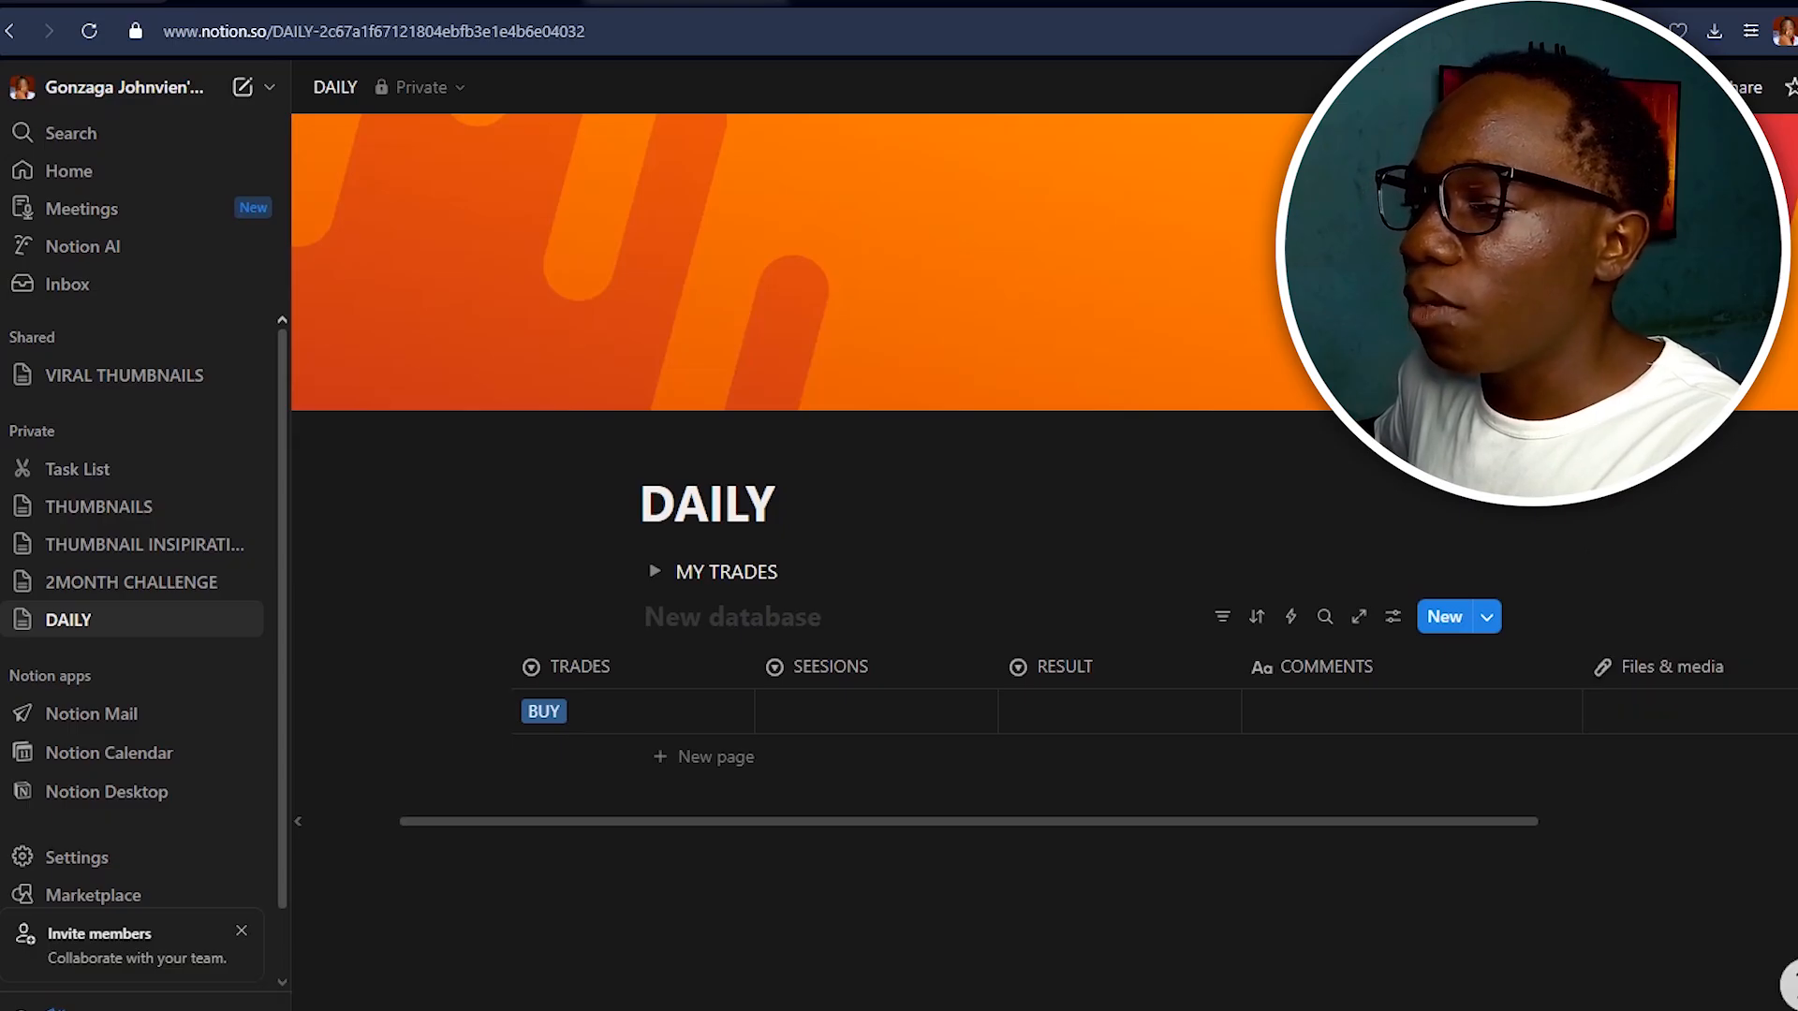
left_click(1677, 710)
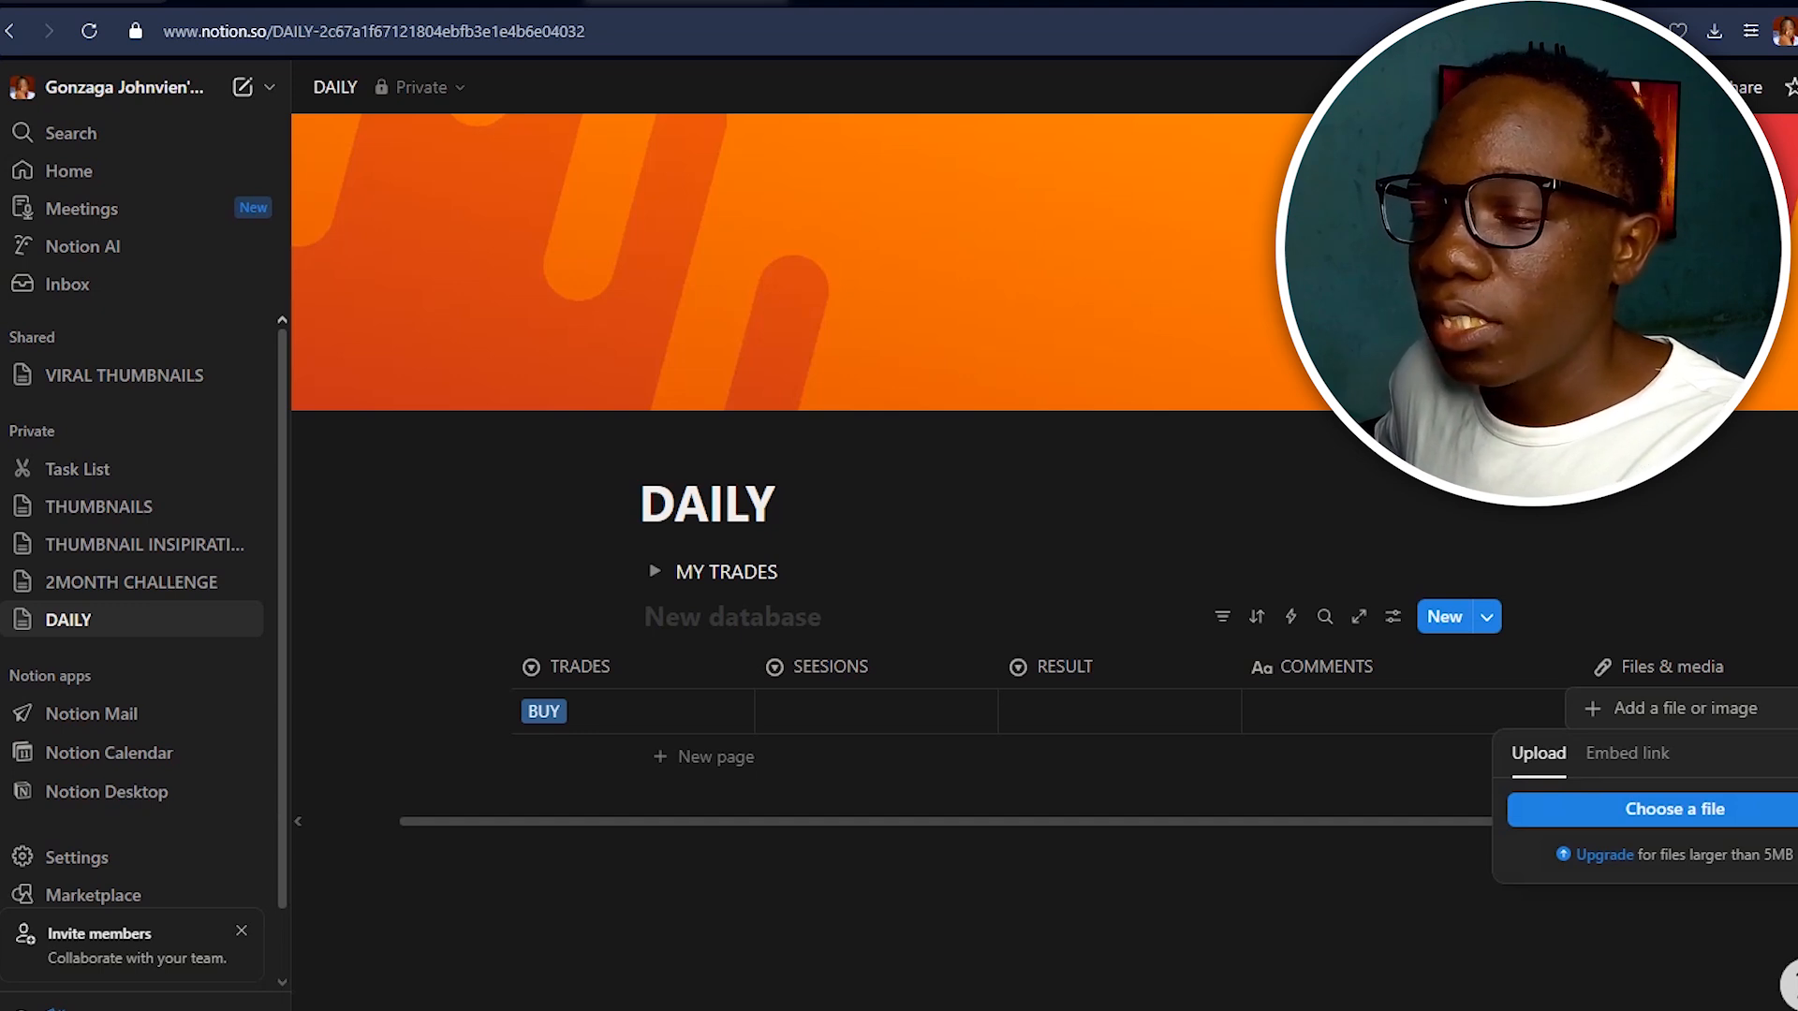
key("Escape")
key("Escape")
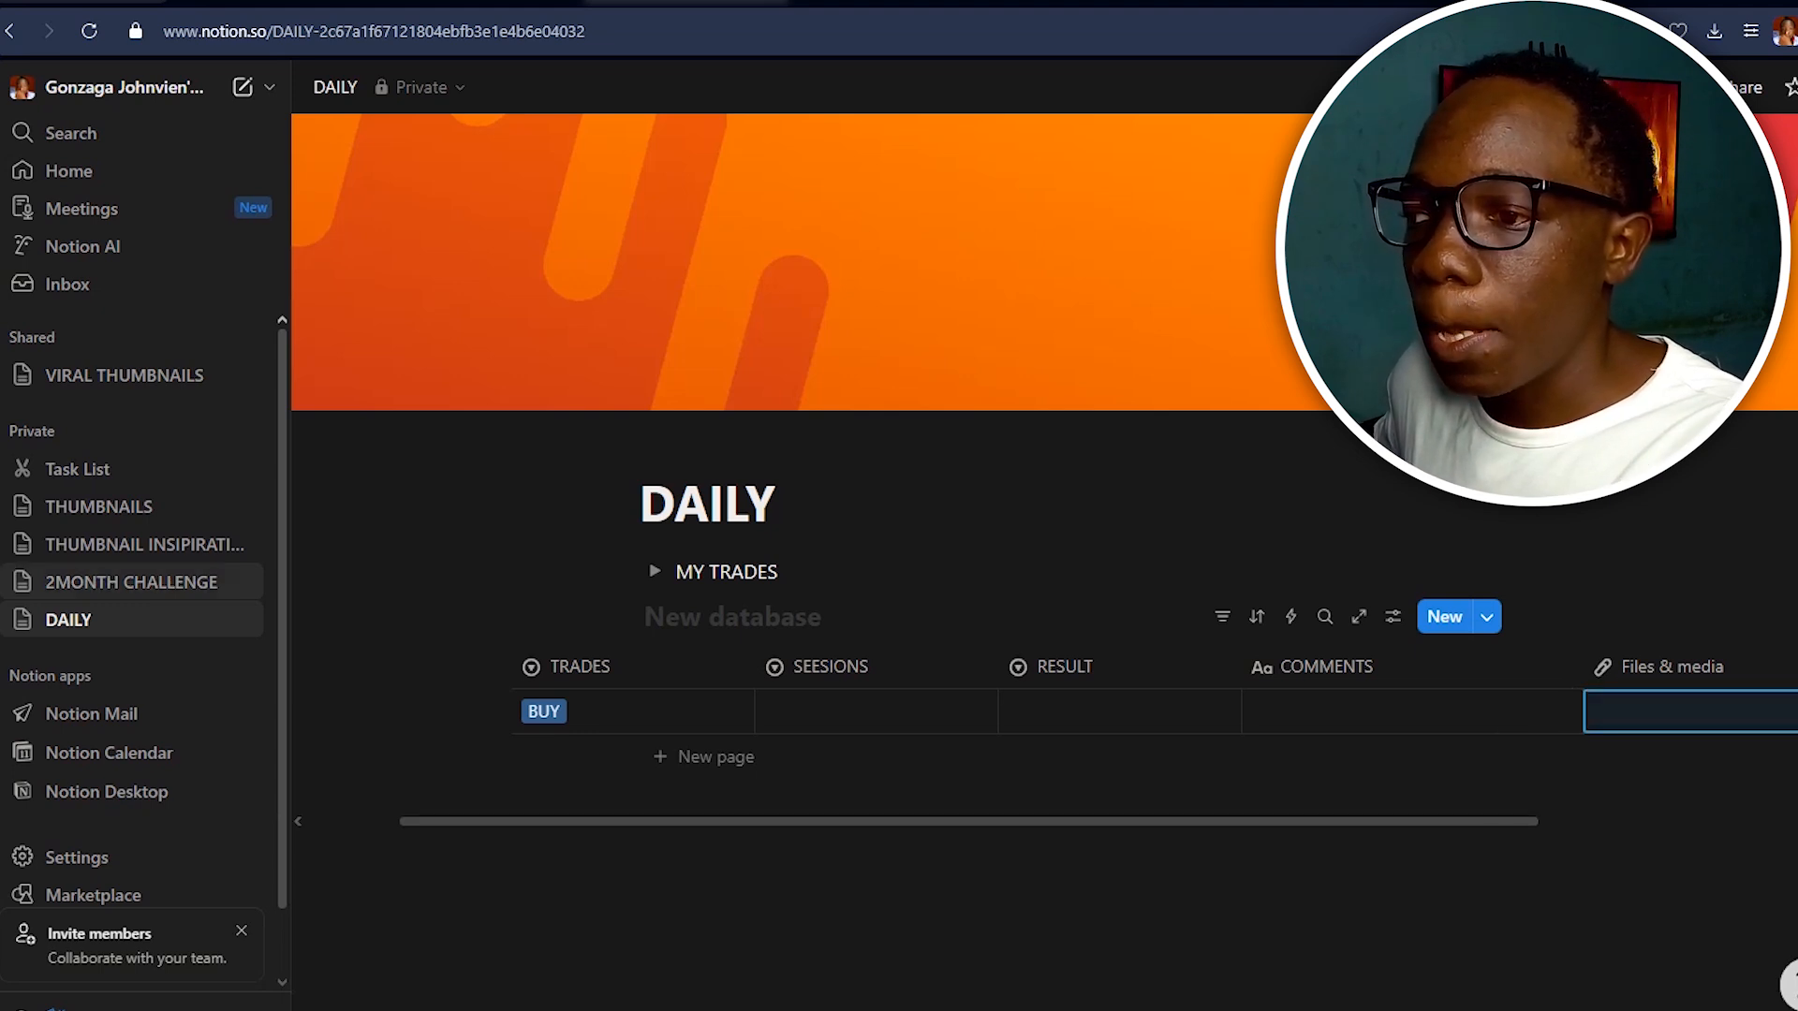
Examine the 2MONTH CHALLENGE trade table and the chart screenshots attached to the October 21 Newyork Breakeven and October 23 London trades.
left_click(116, 582)
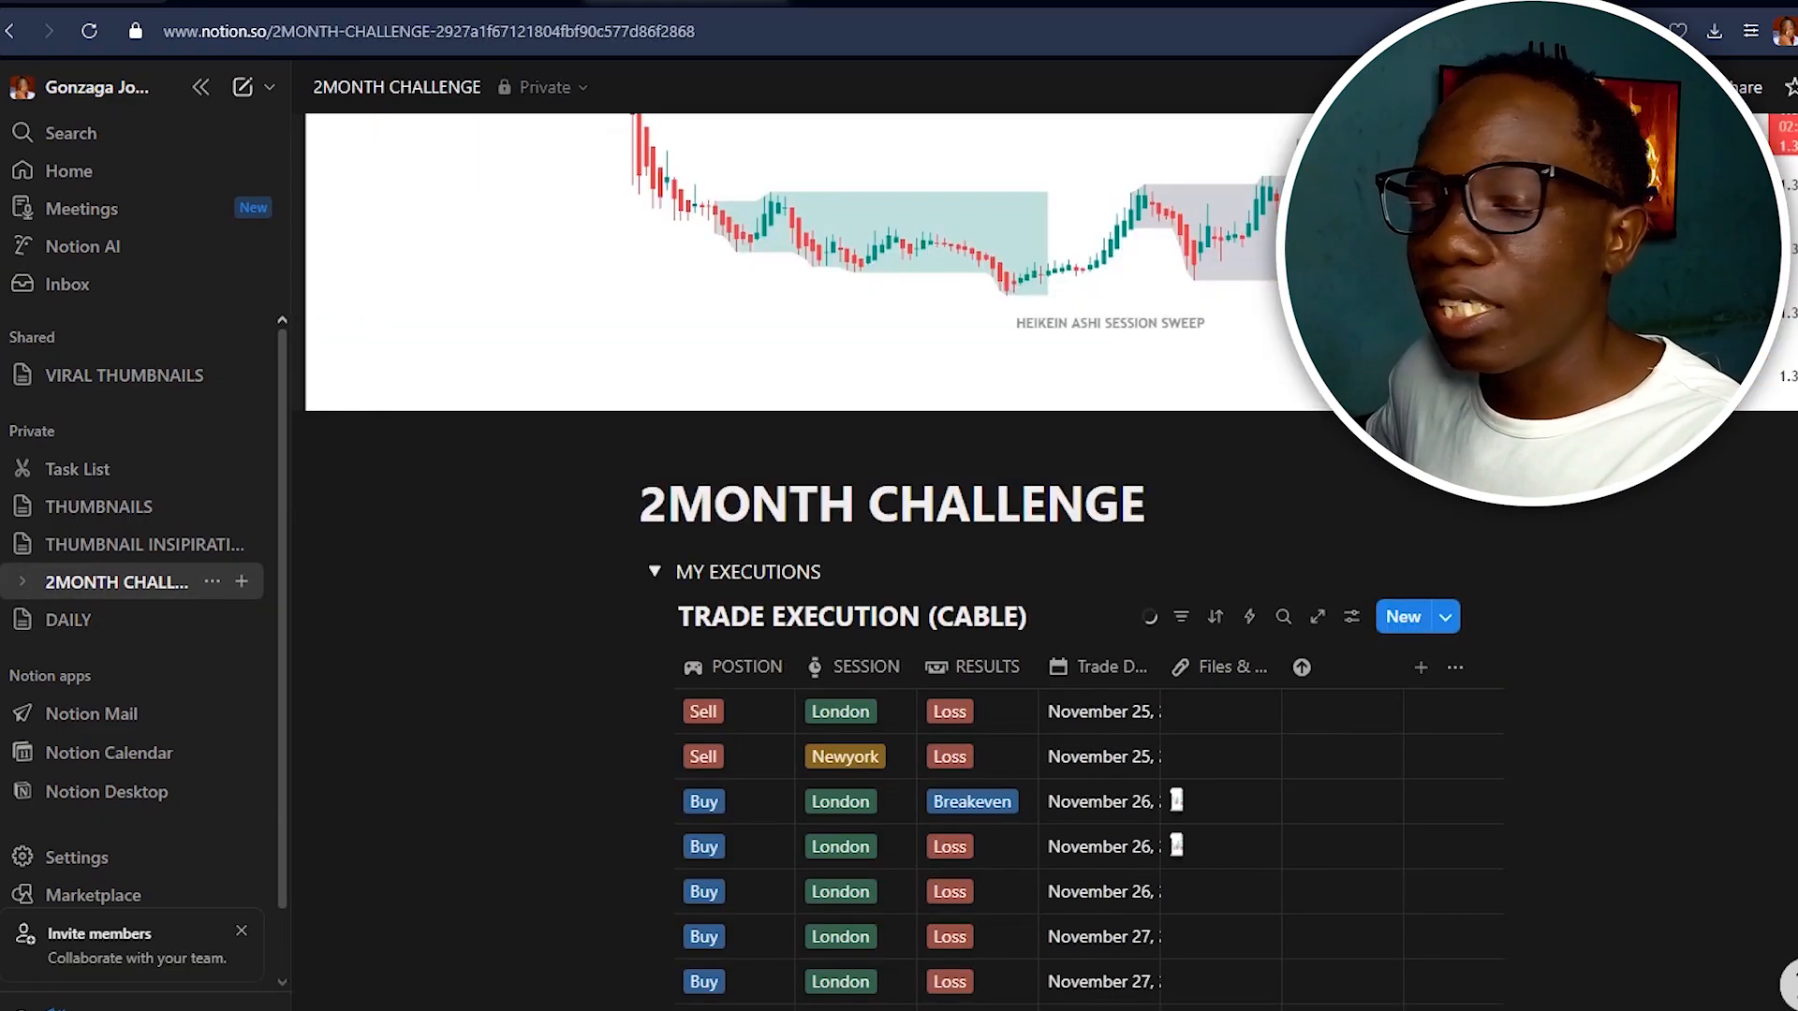
scroll(899, 561, "down", 3)
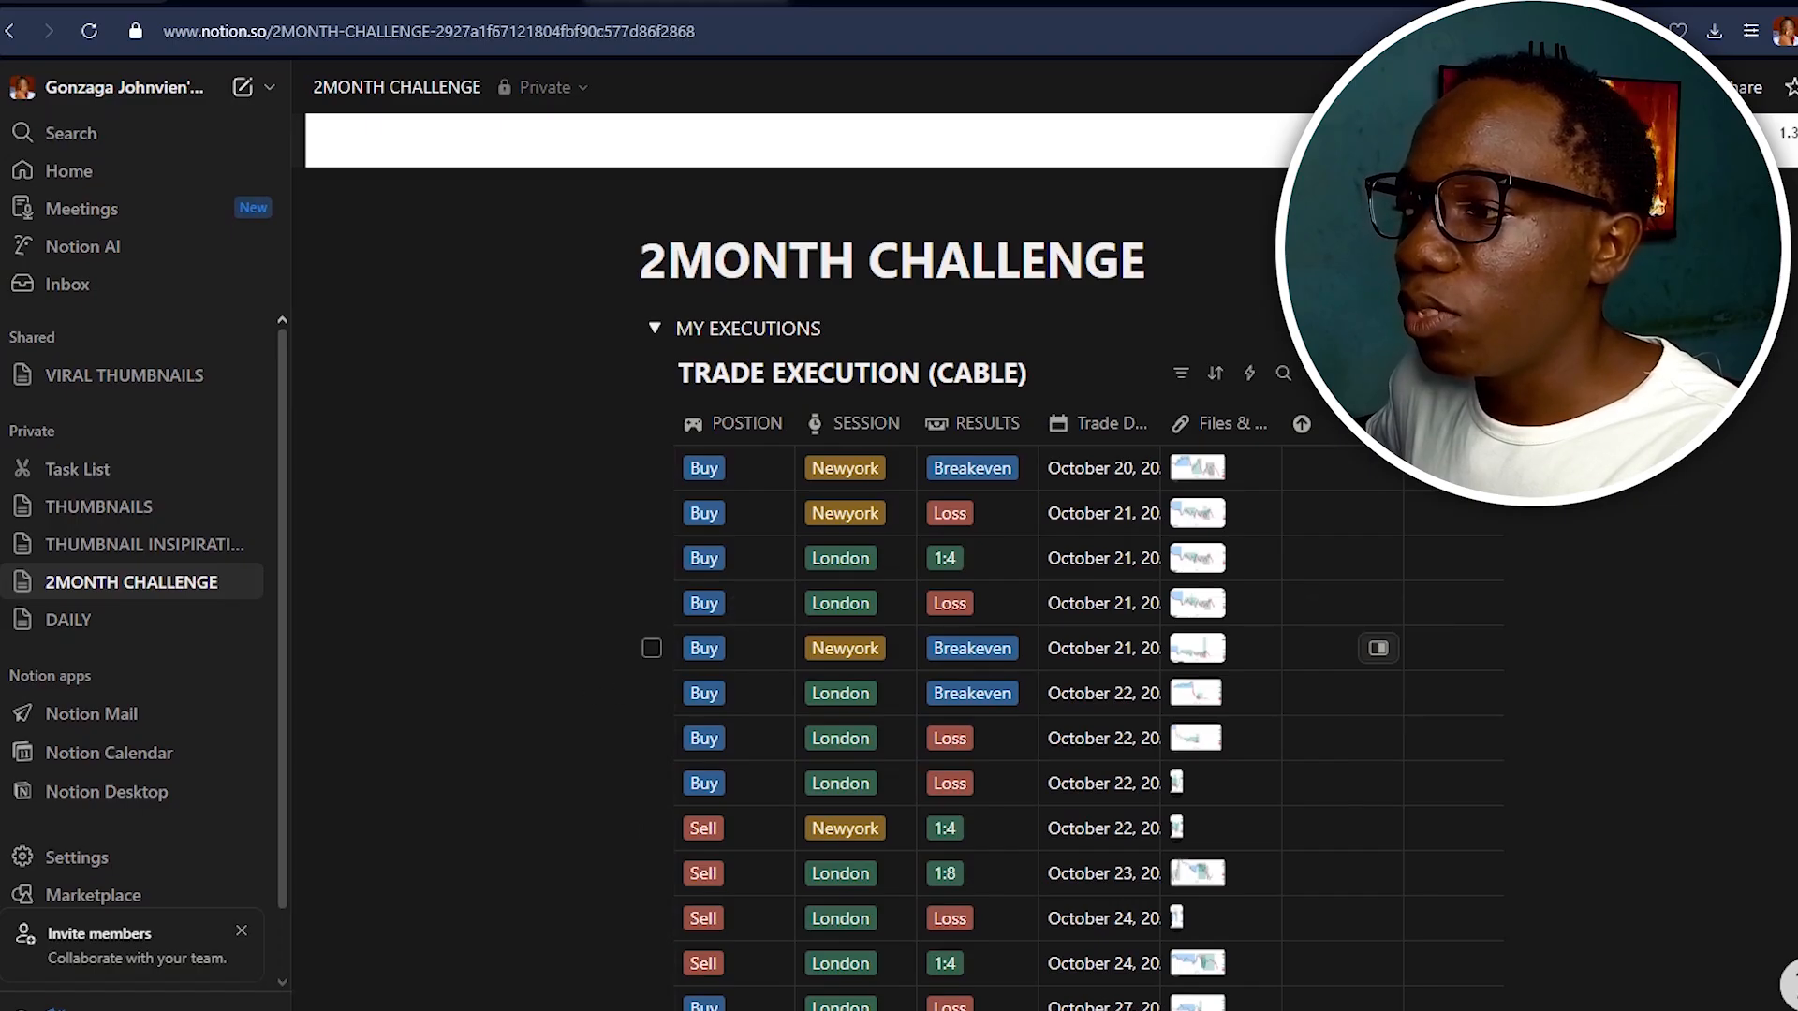
left_click(1377, 648)
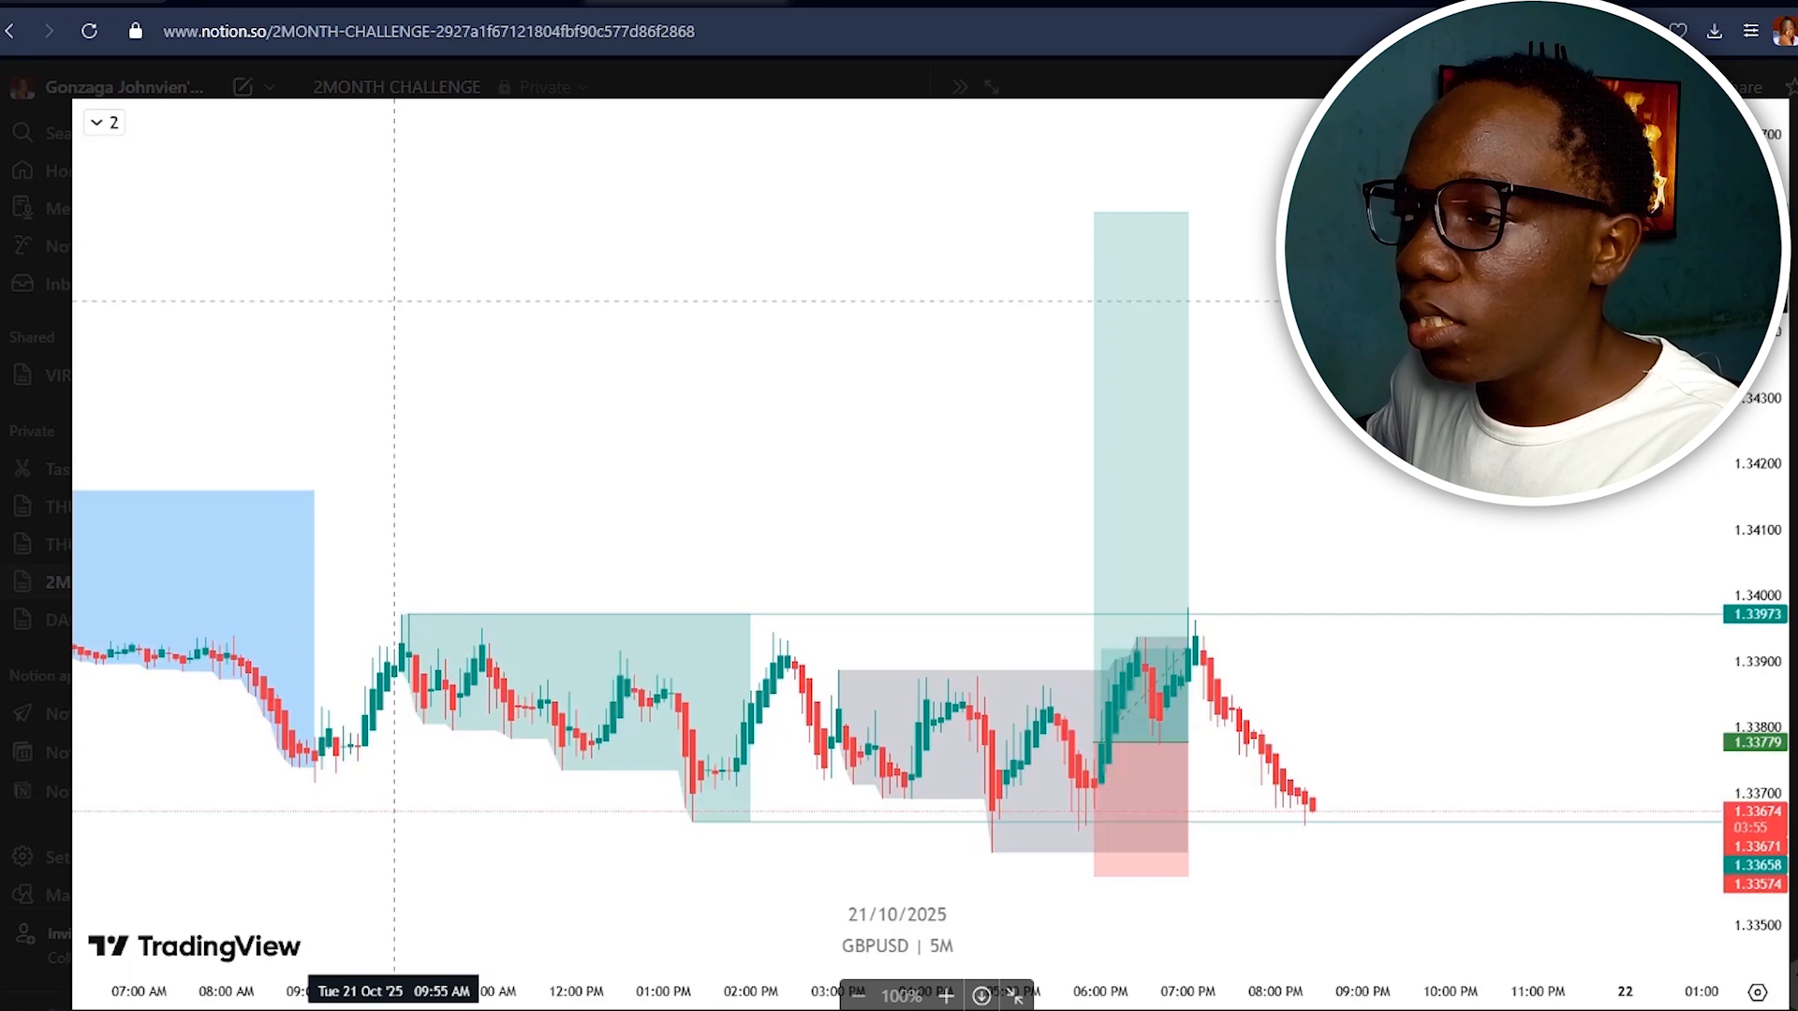
key("Escape")
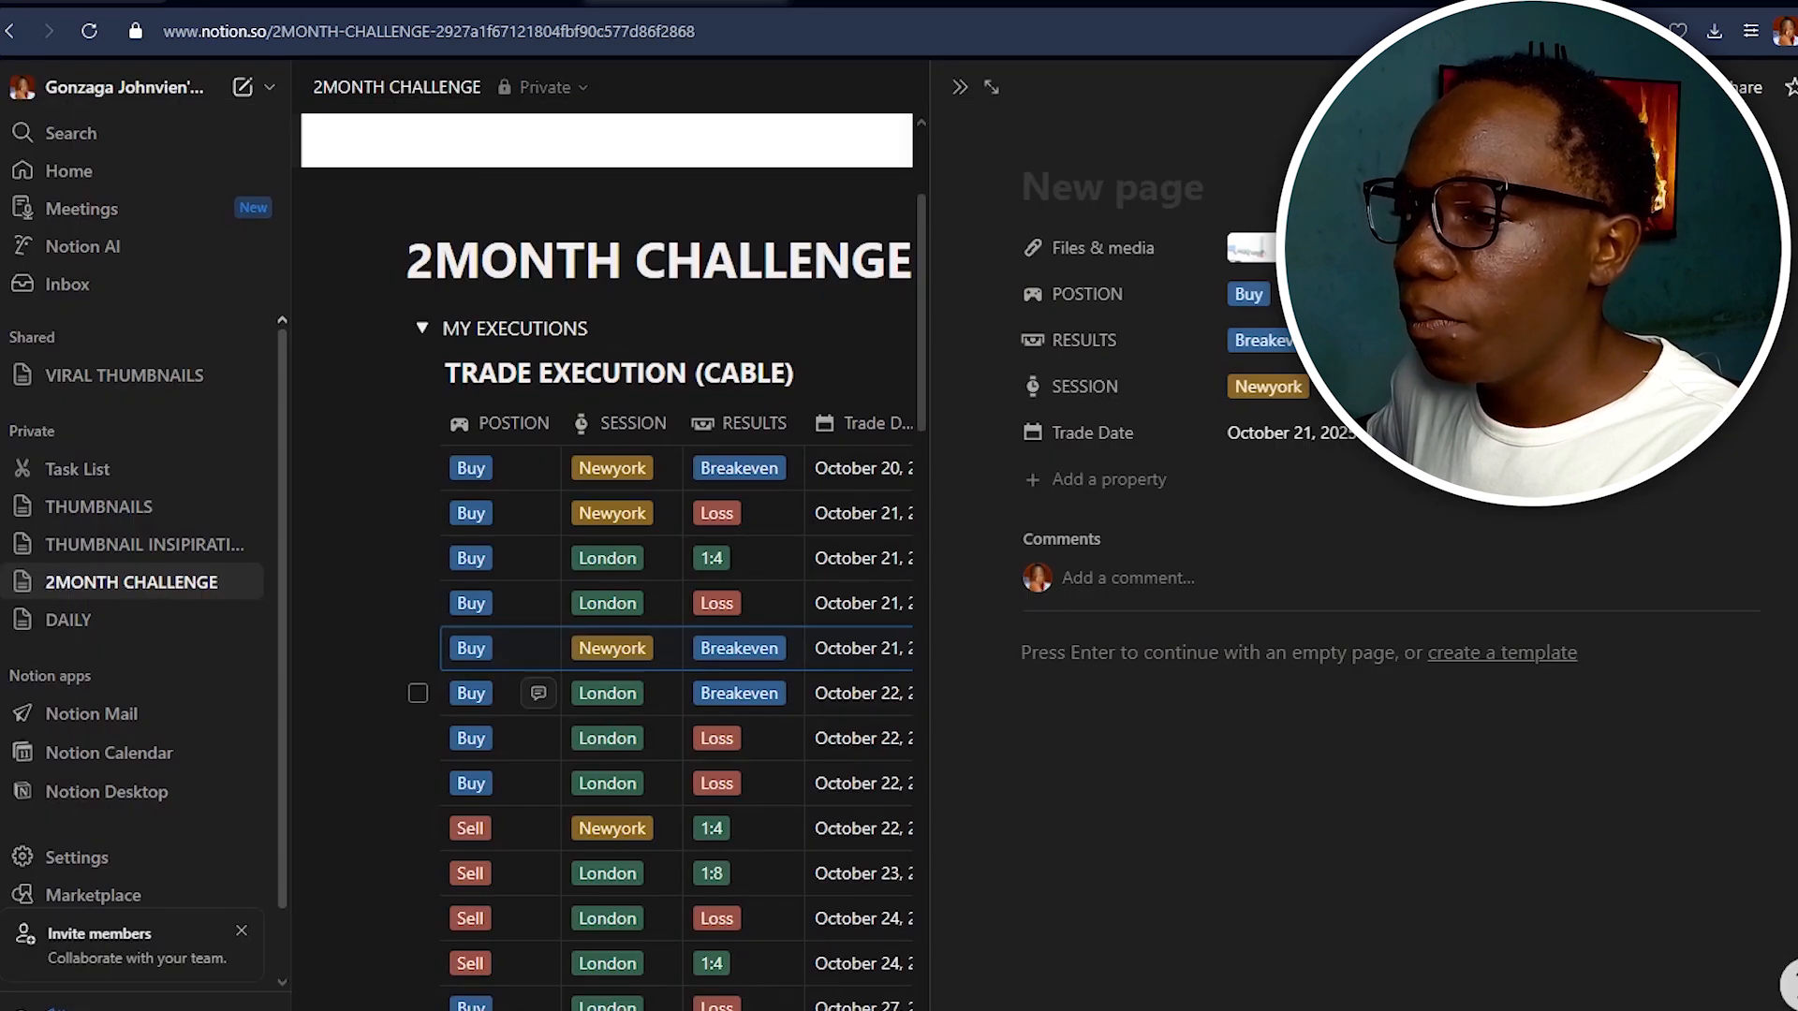
left_click(385, 648)
left_click(122, 775)
key("Escape")
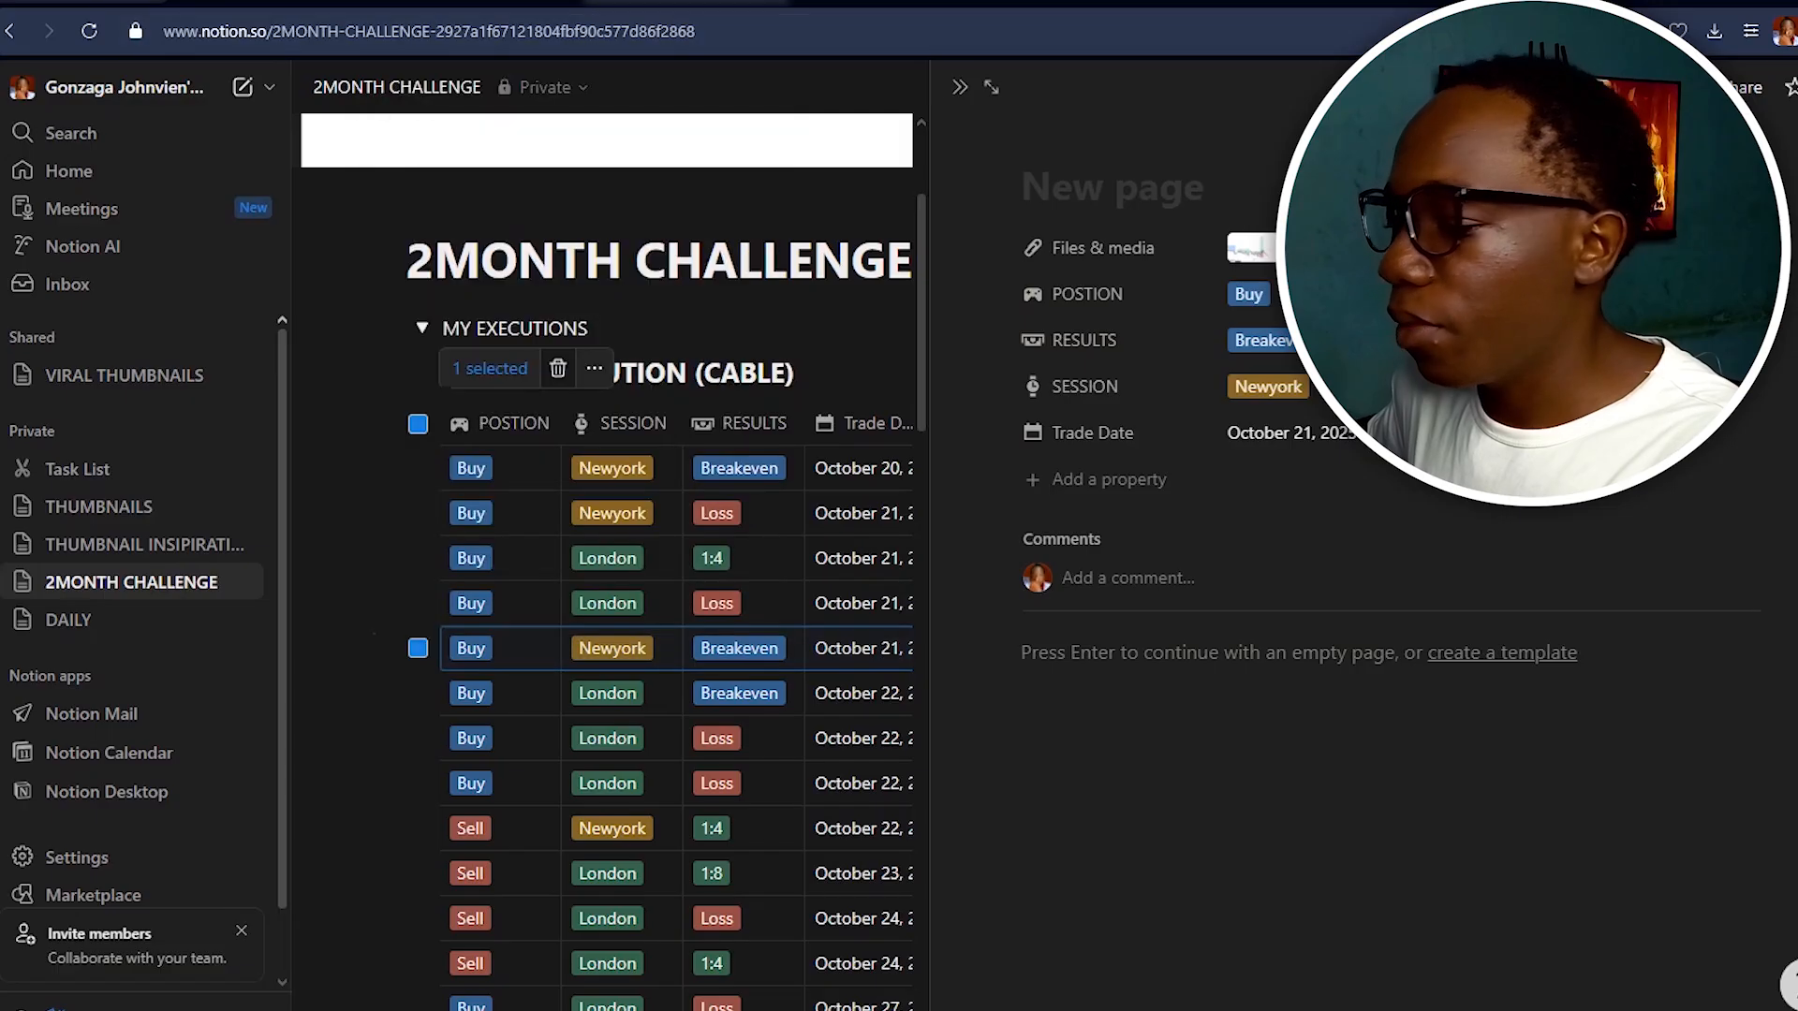
key("Escape")
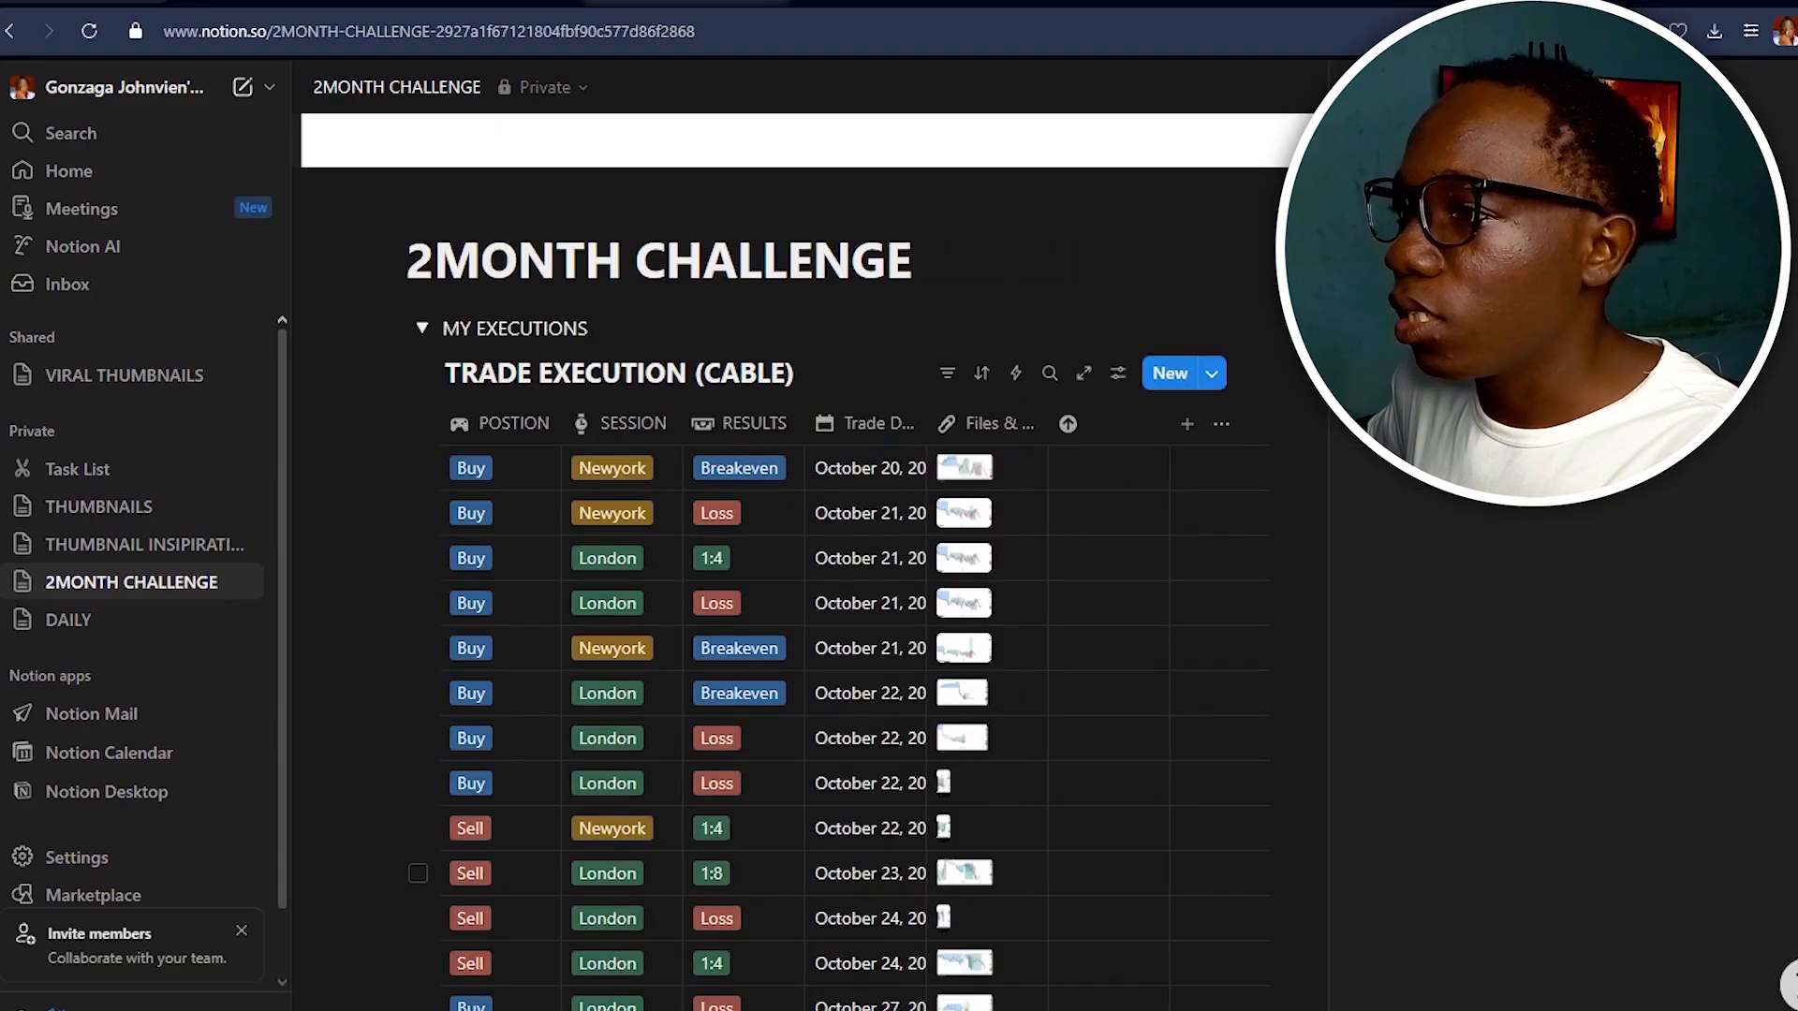
left_click(1378, 873)
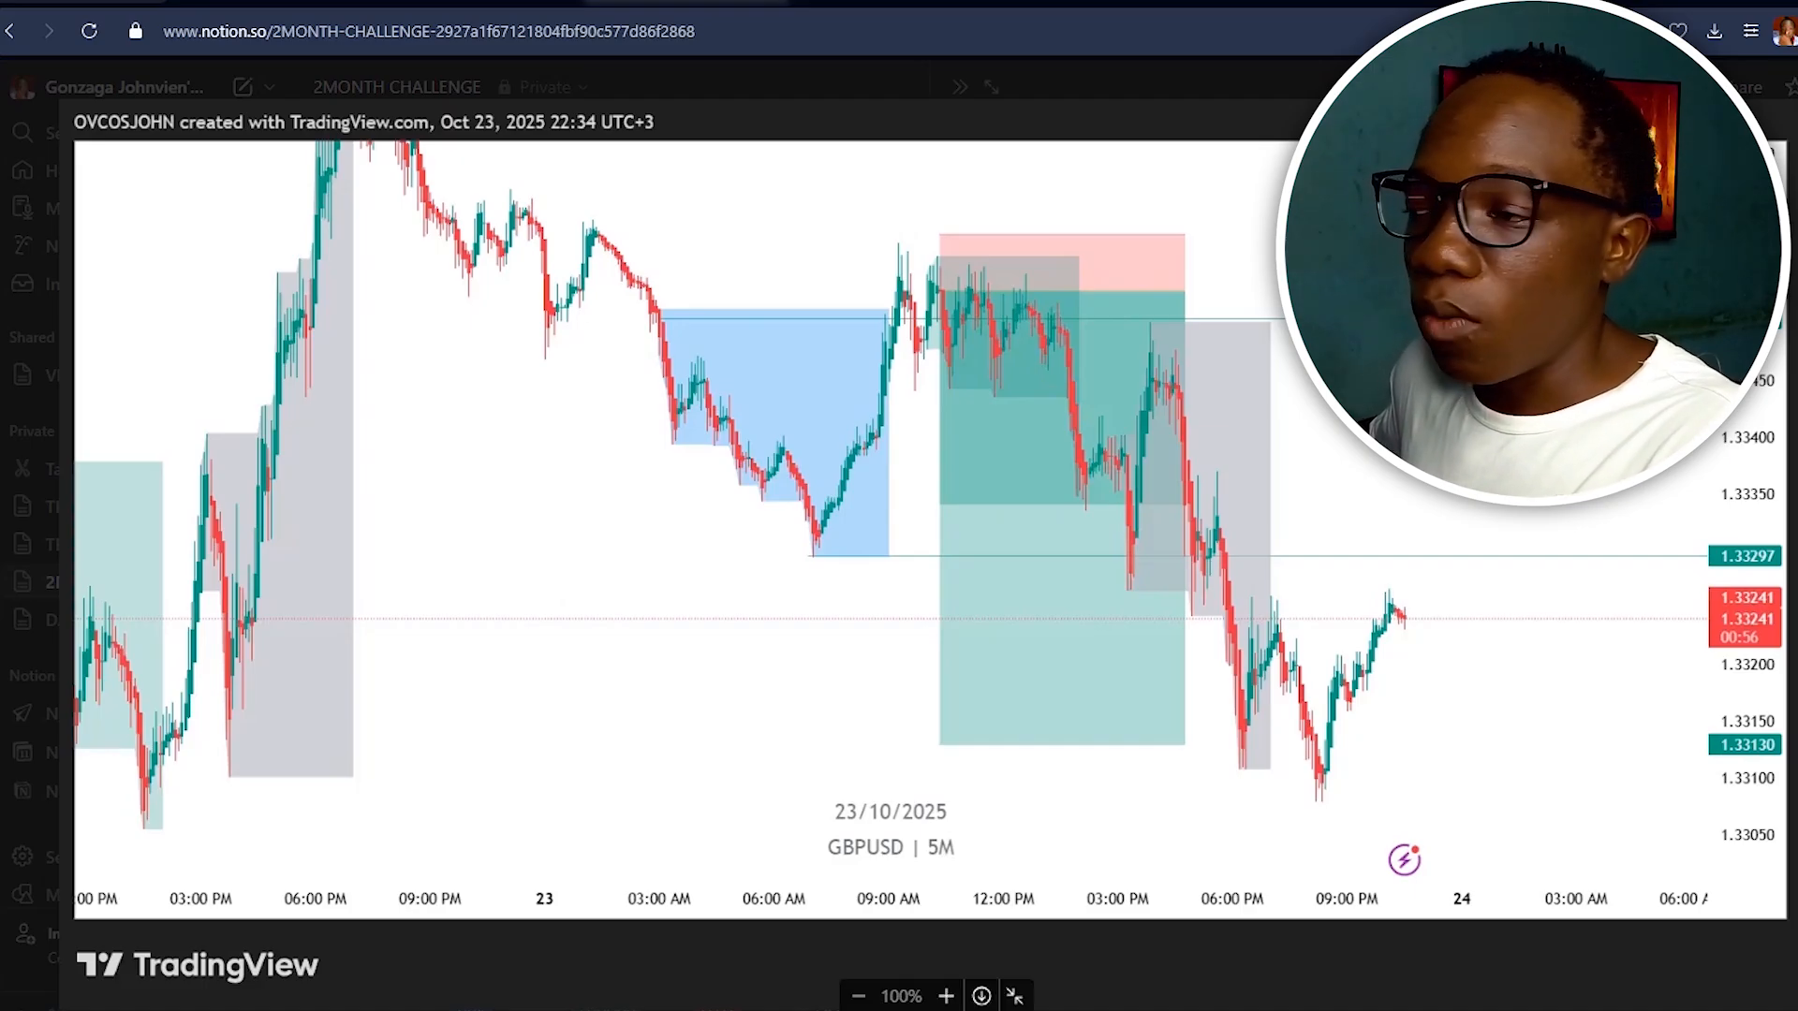
key("Escape")
Return to the DAILY page, clear the first row's TRADES value and select BUY for it again.
left_click(69, 620)
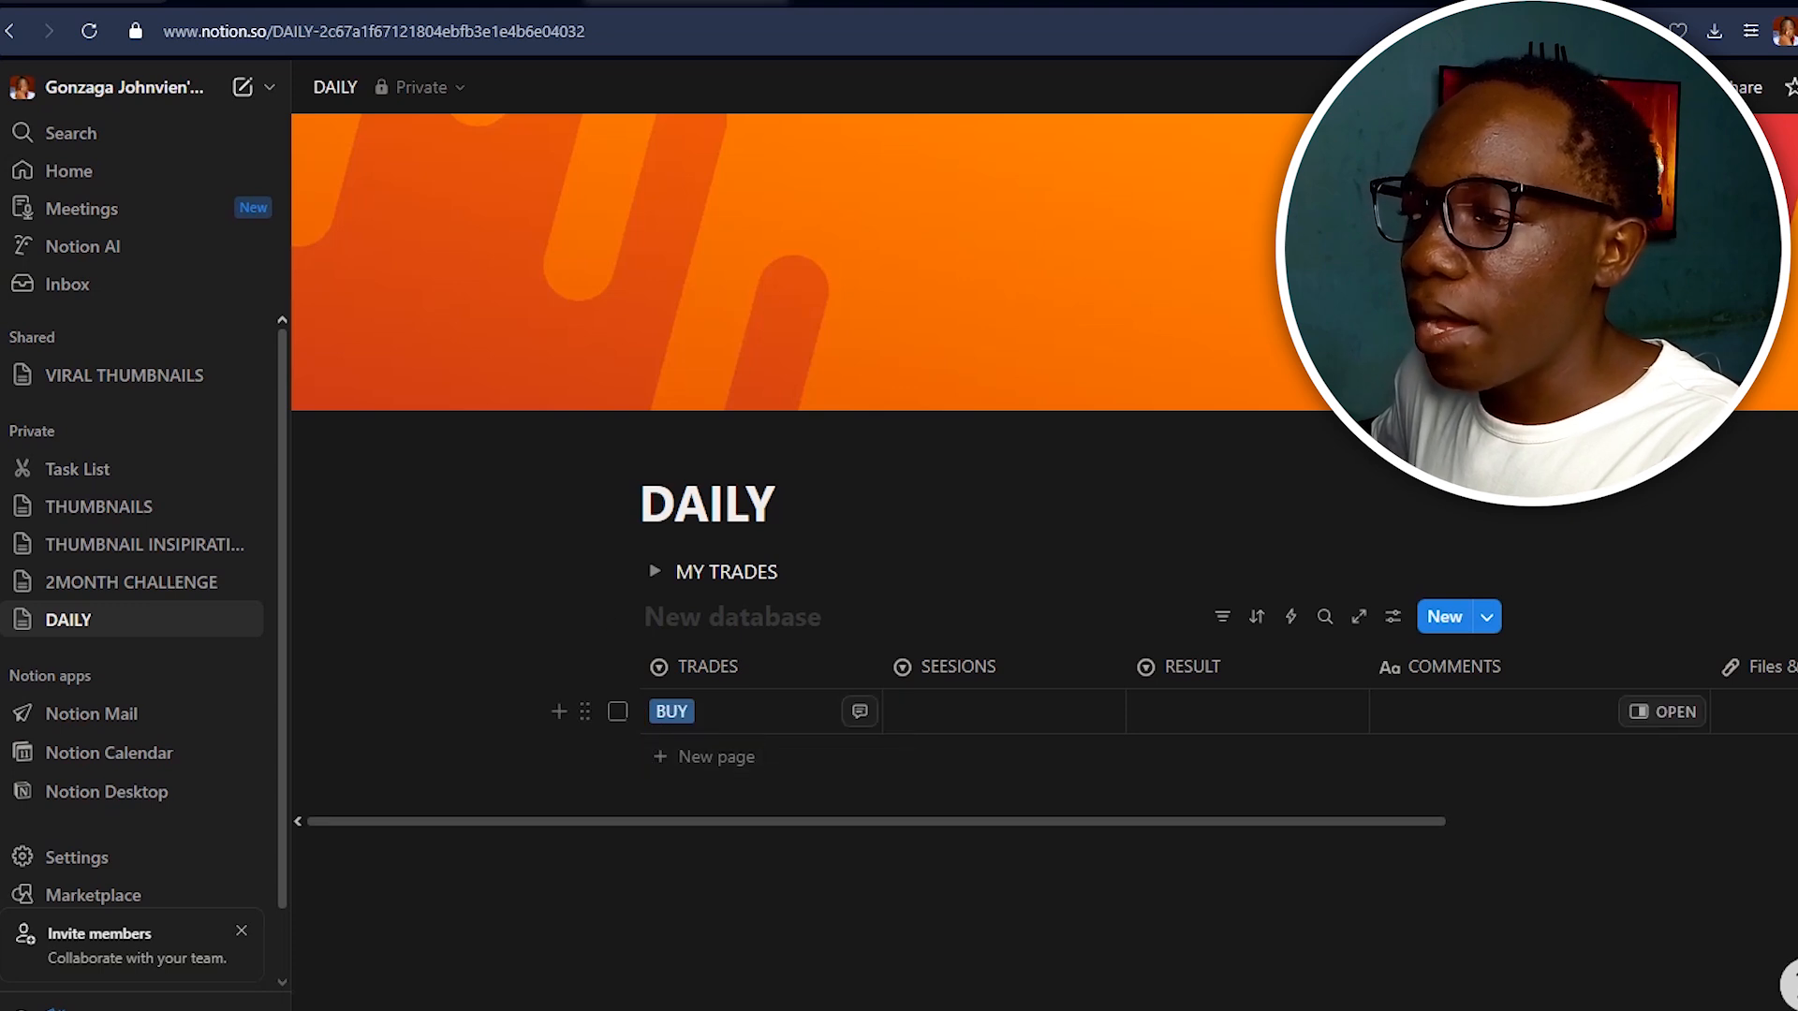
left_click(689, 712)
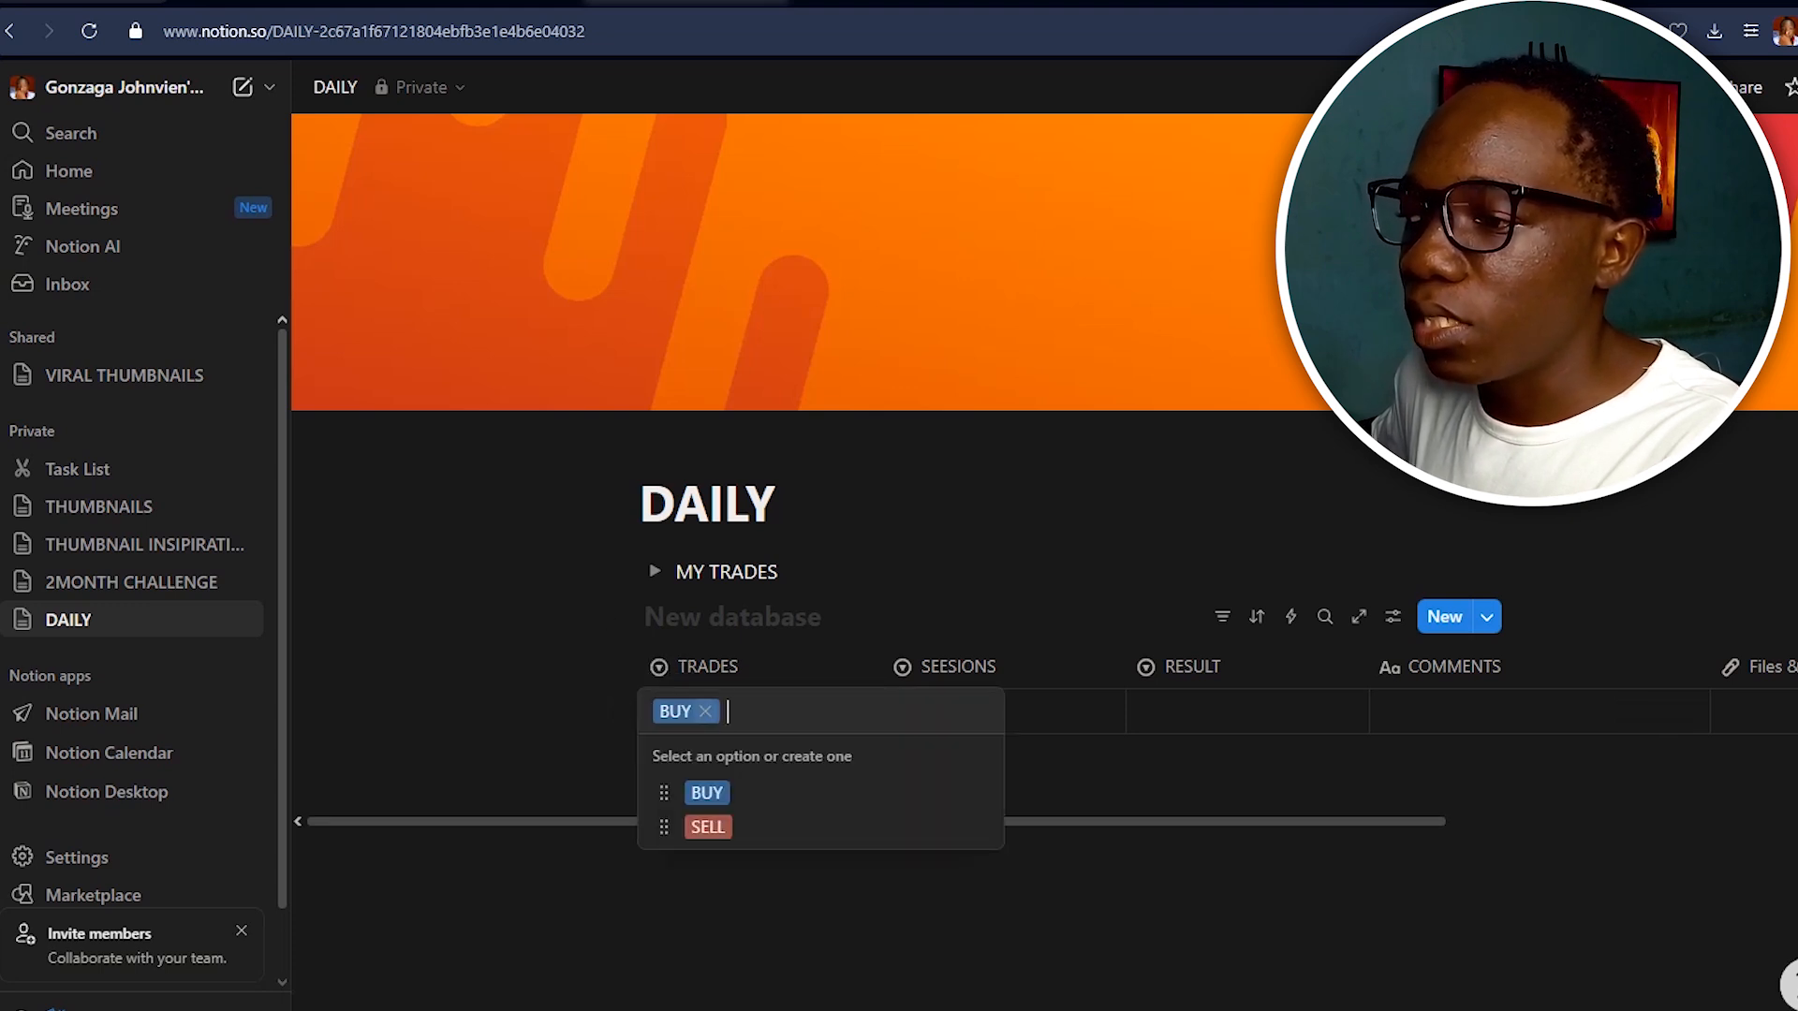
key("BackSpace")
key("Escape")
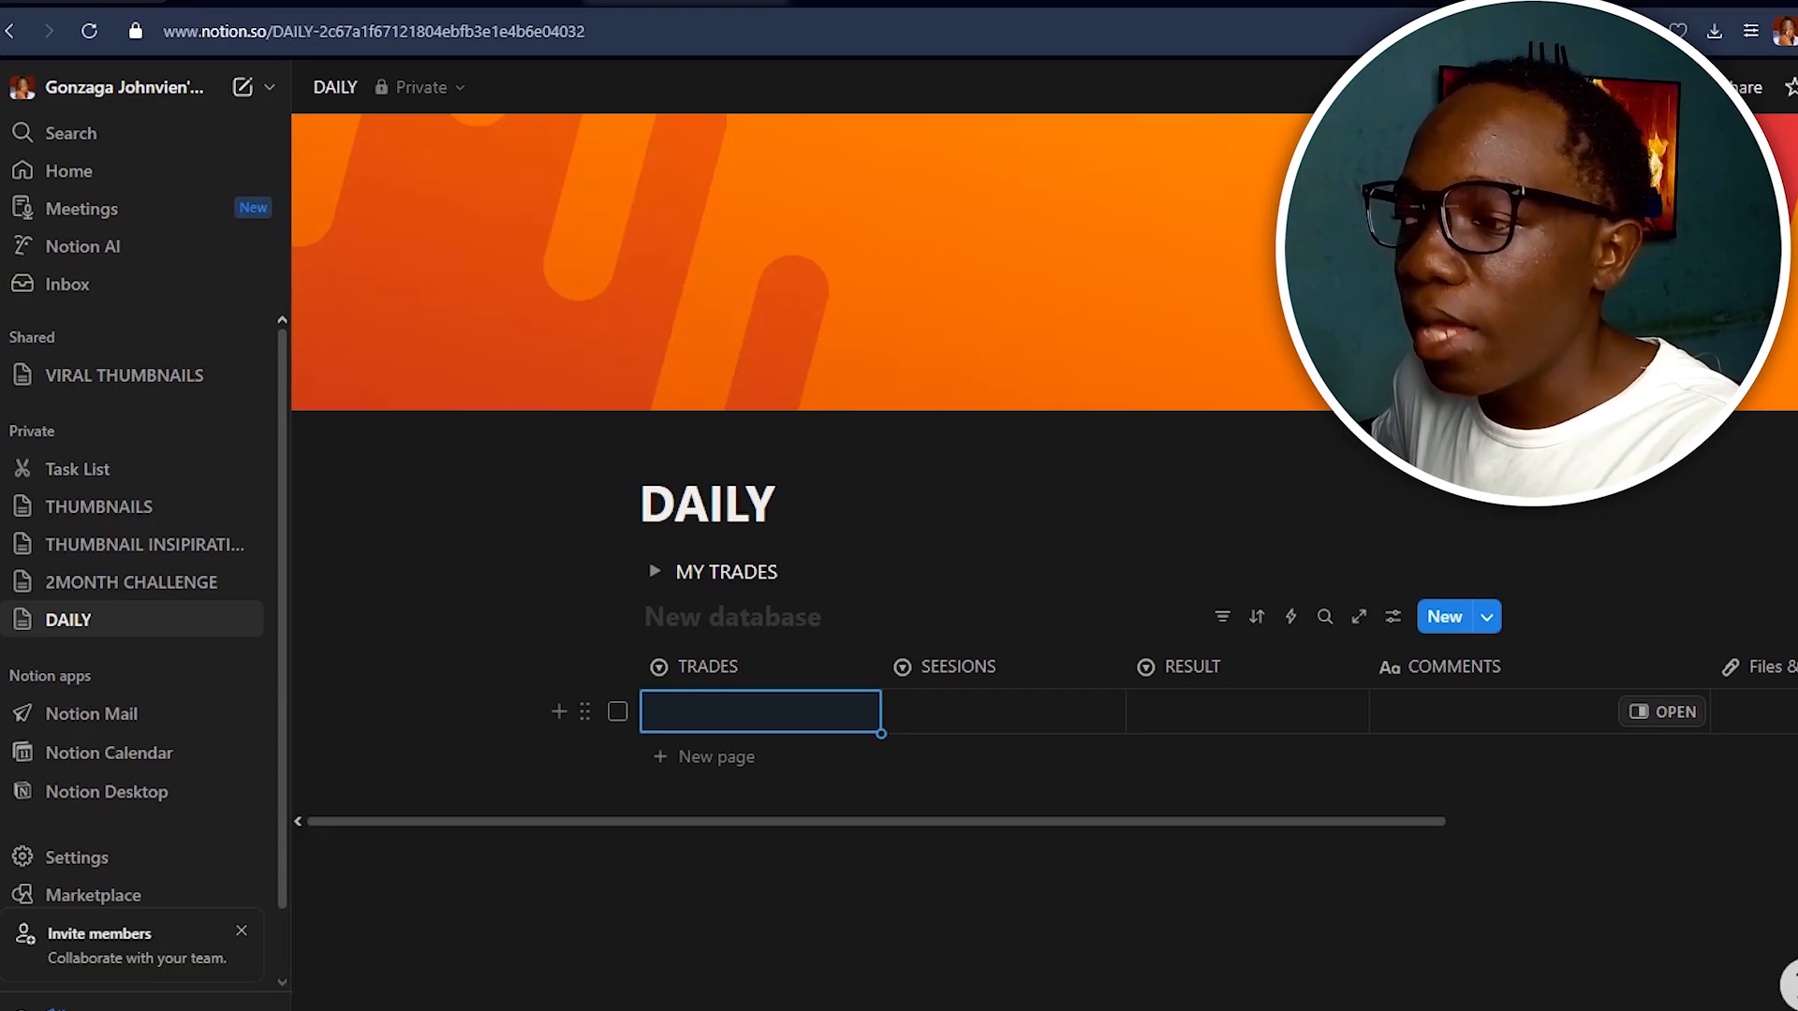
left_click(760, 711)
left_click(712, 792)
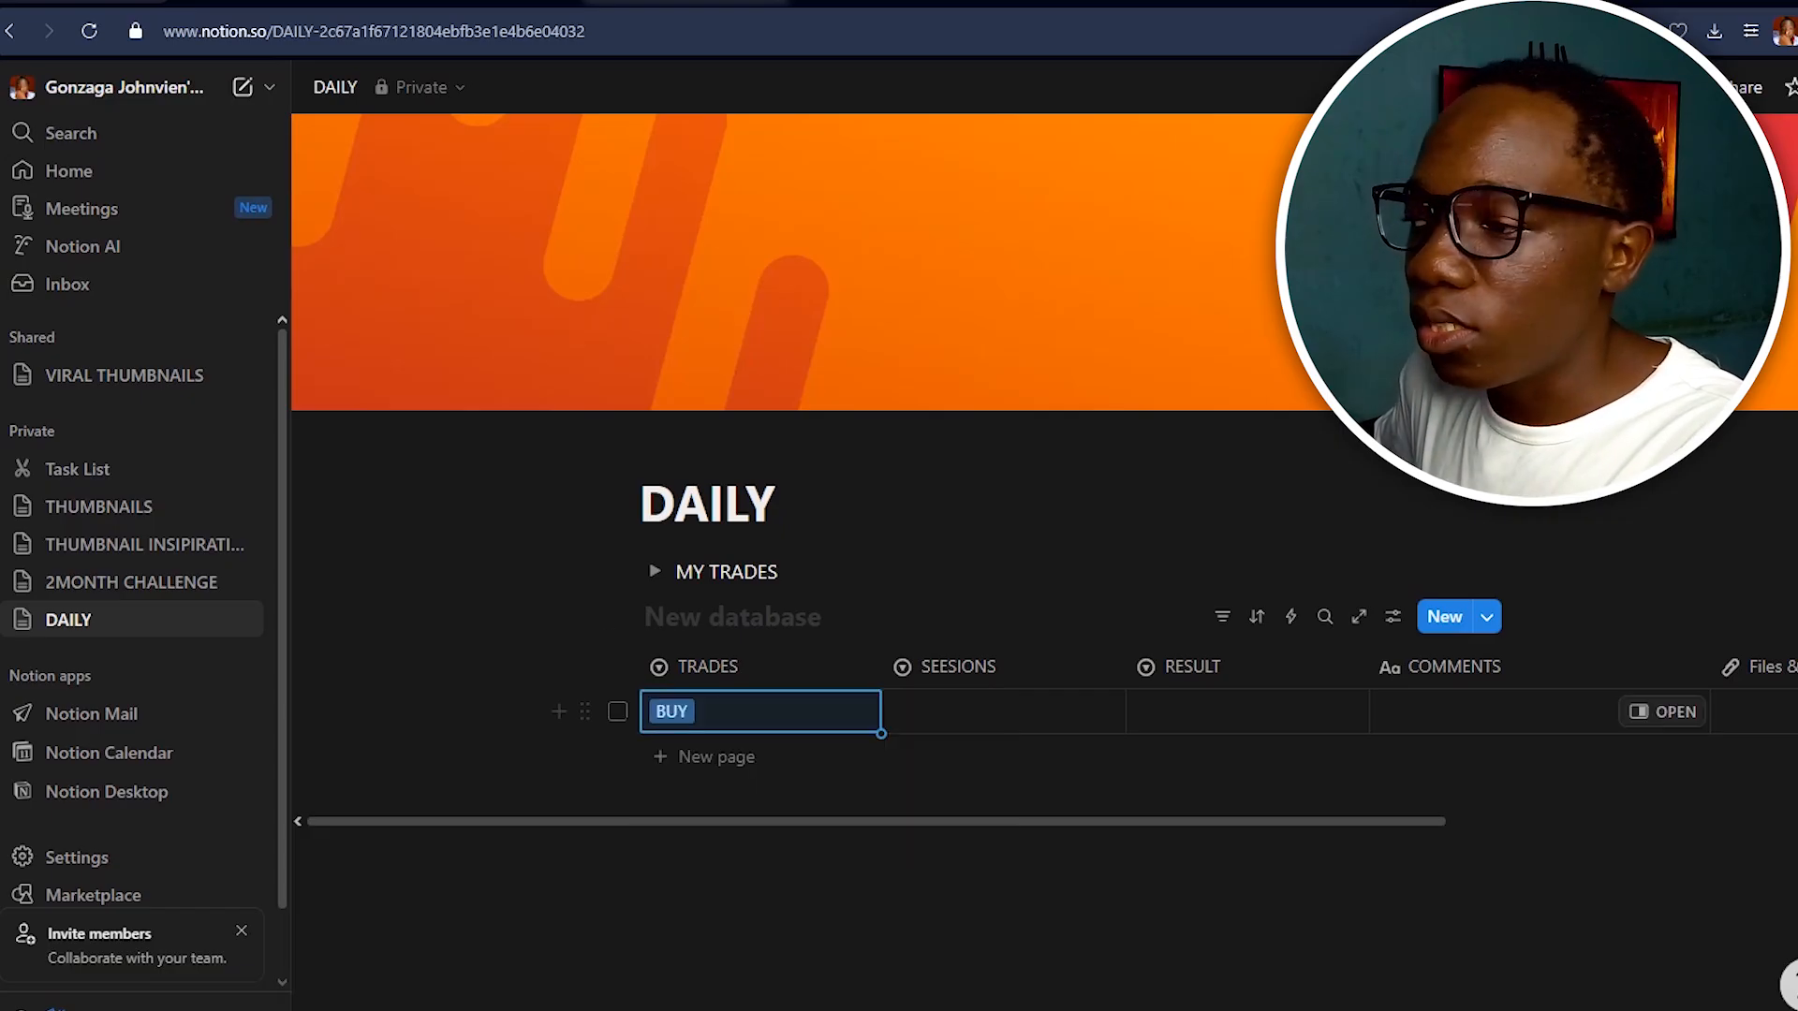
Set the first trade's session to ASIA and its result to PROFIT.
left_click(1004, 712)
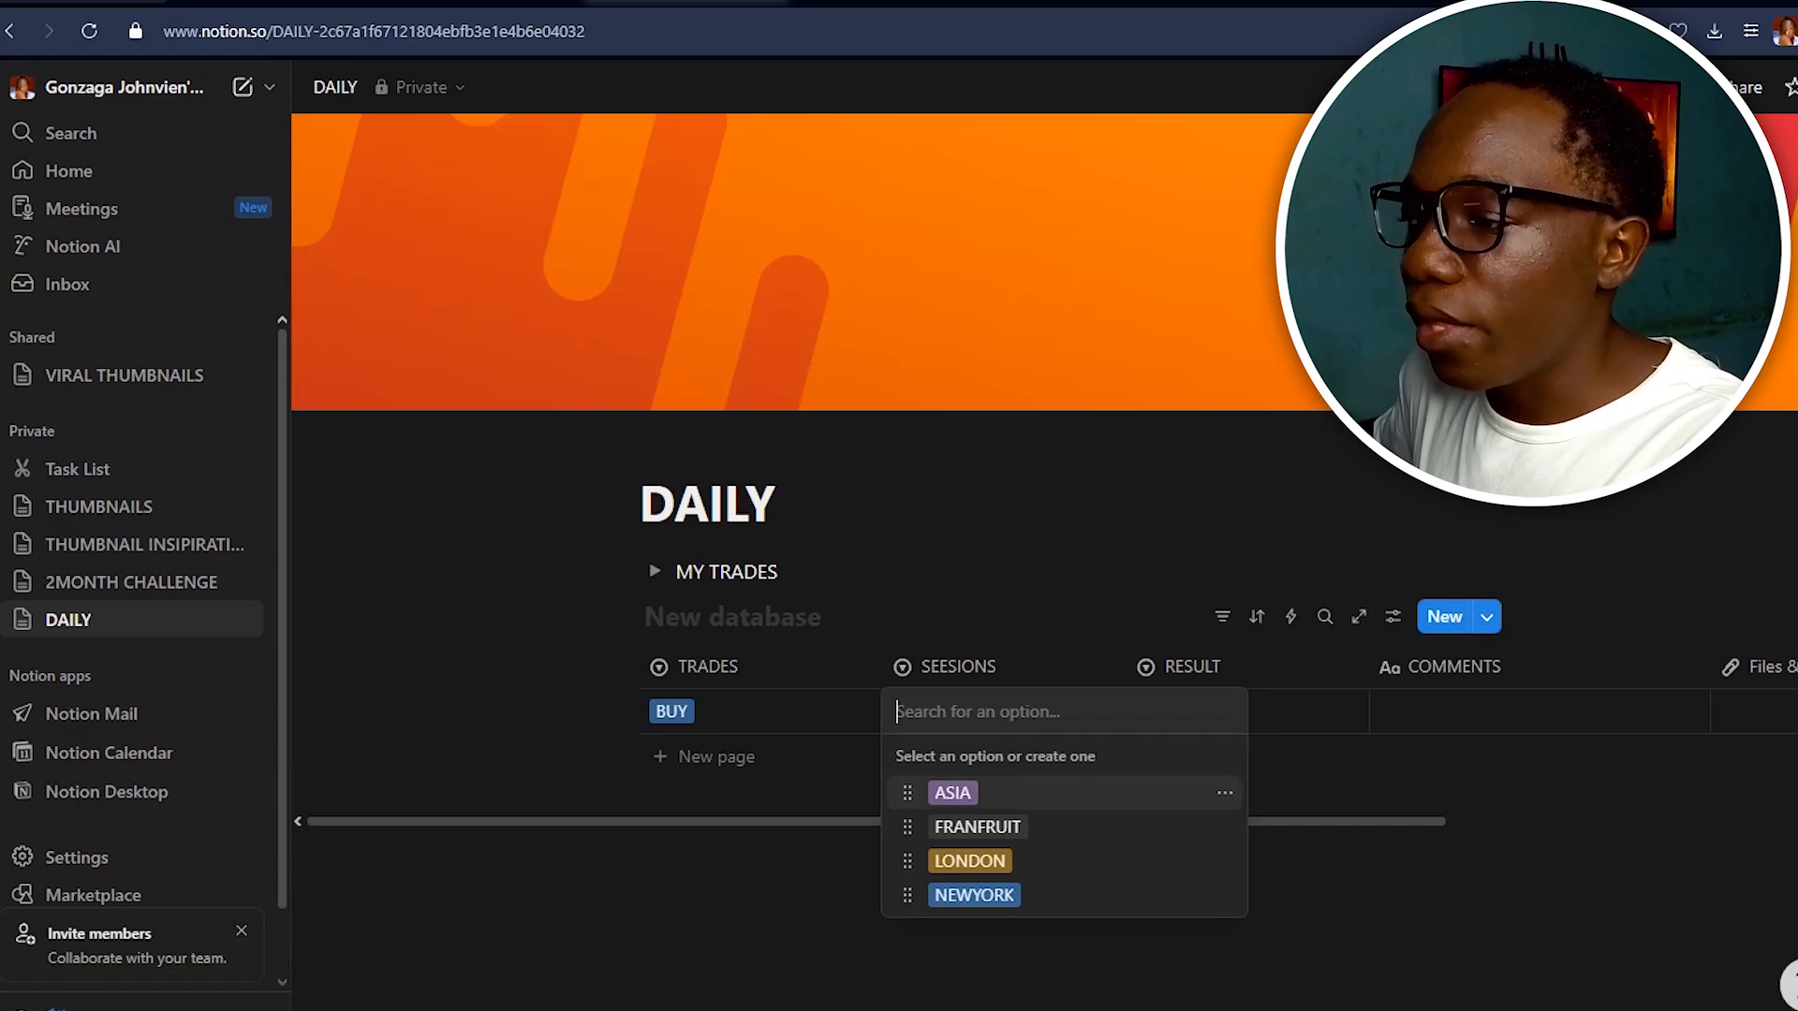
left_click(953, 793)
left_click(1246, 711)
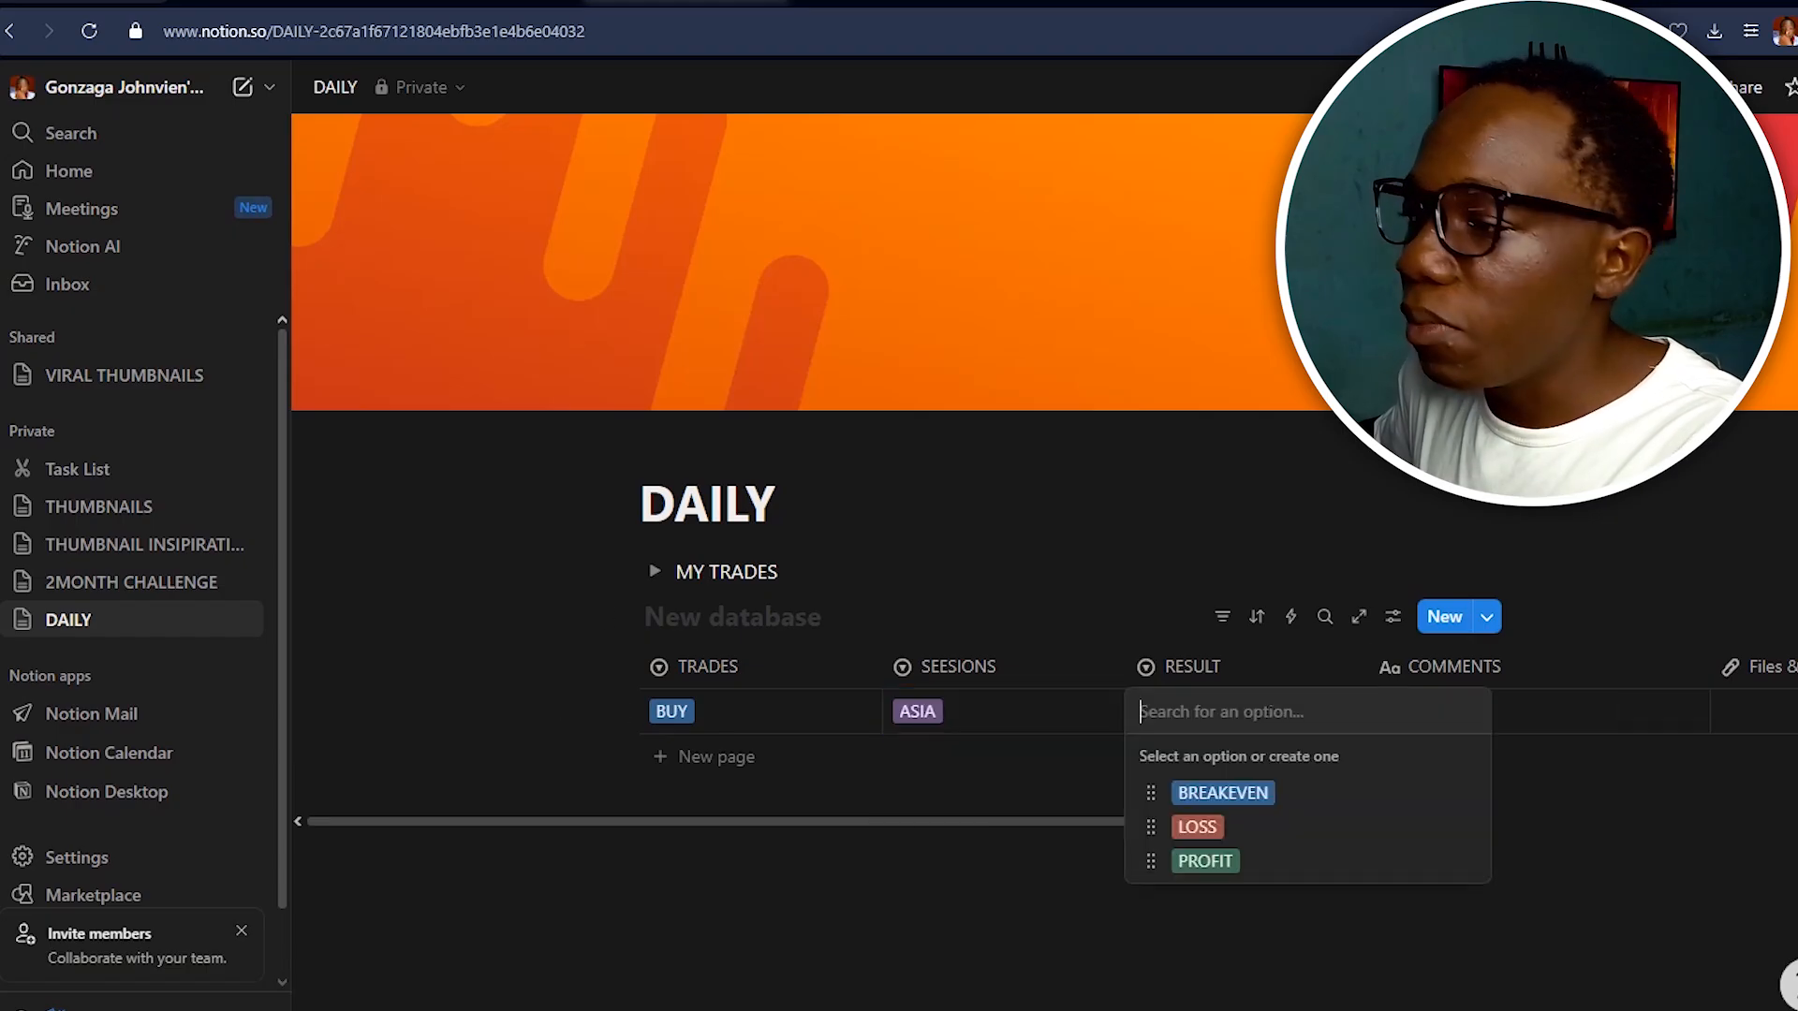
left_click(1206, 862)
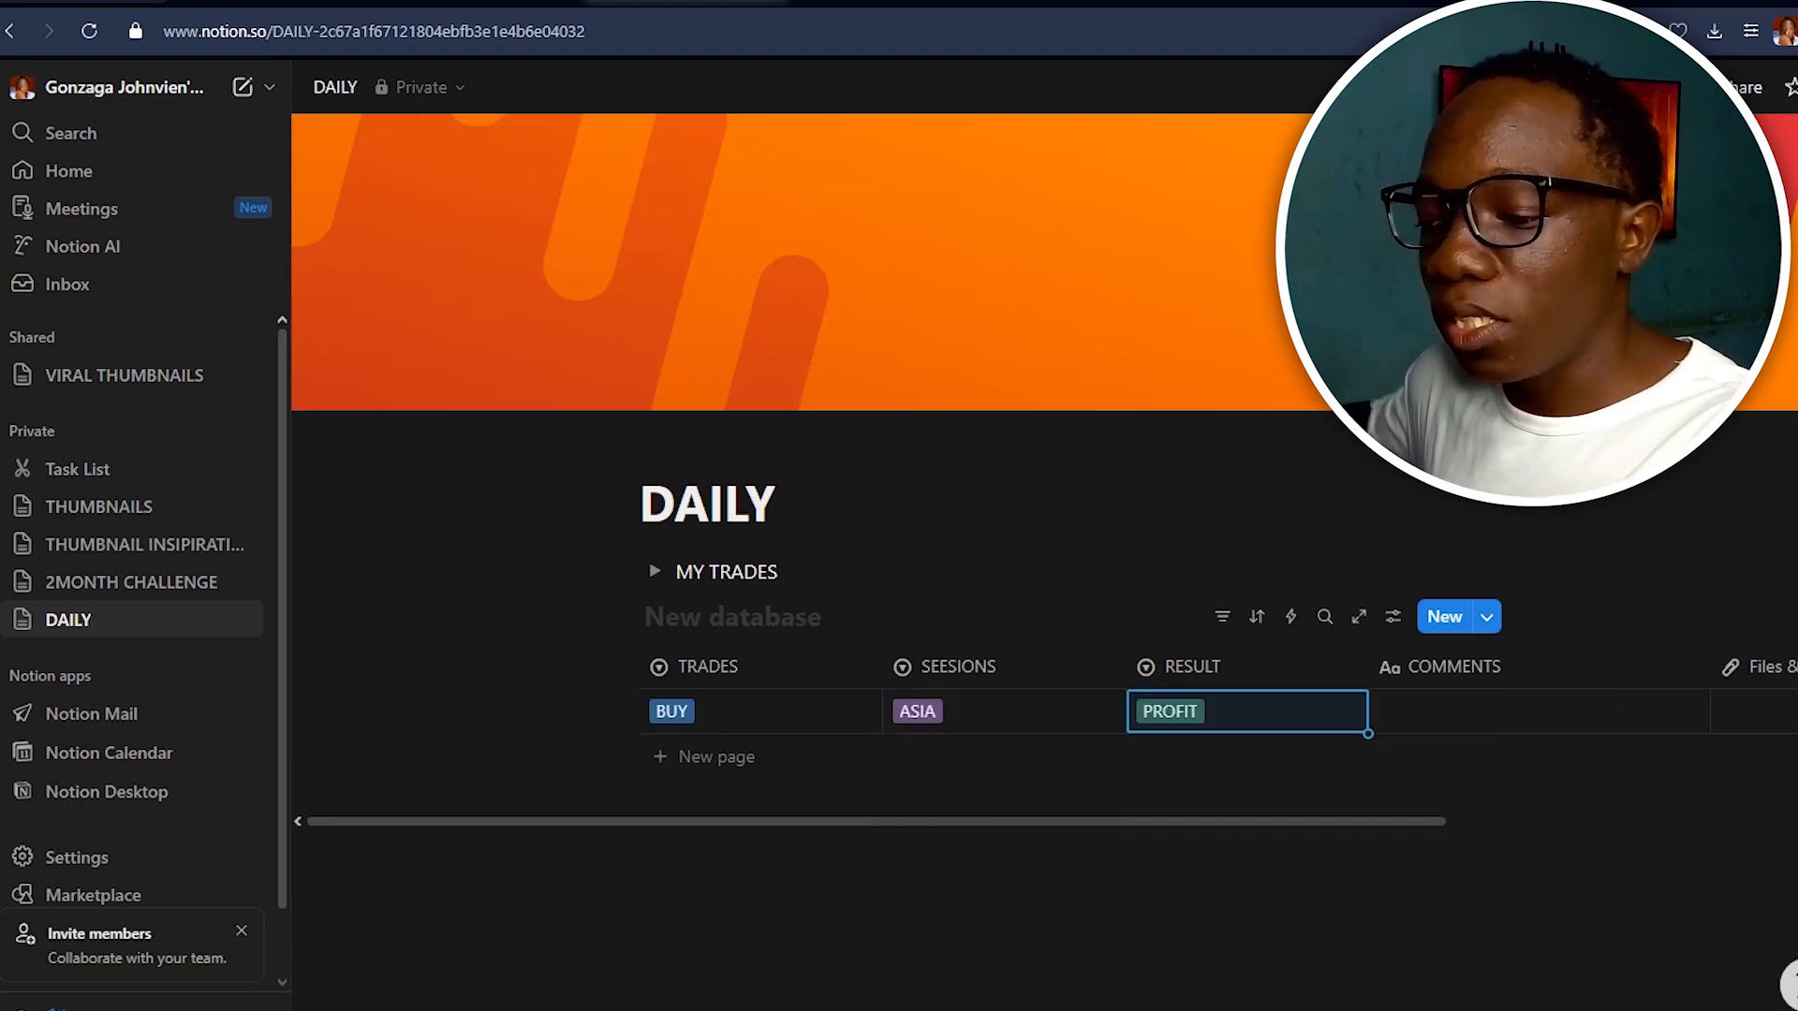
Enter "I had fomo" as the comment for the first trade.
left_click(1517, 711)
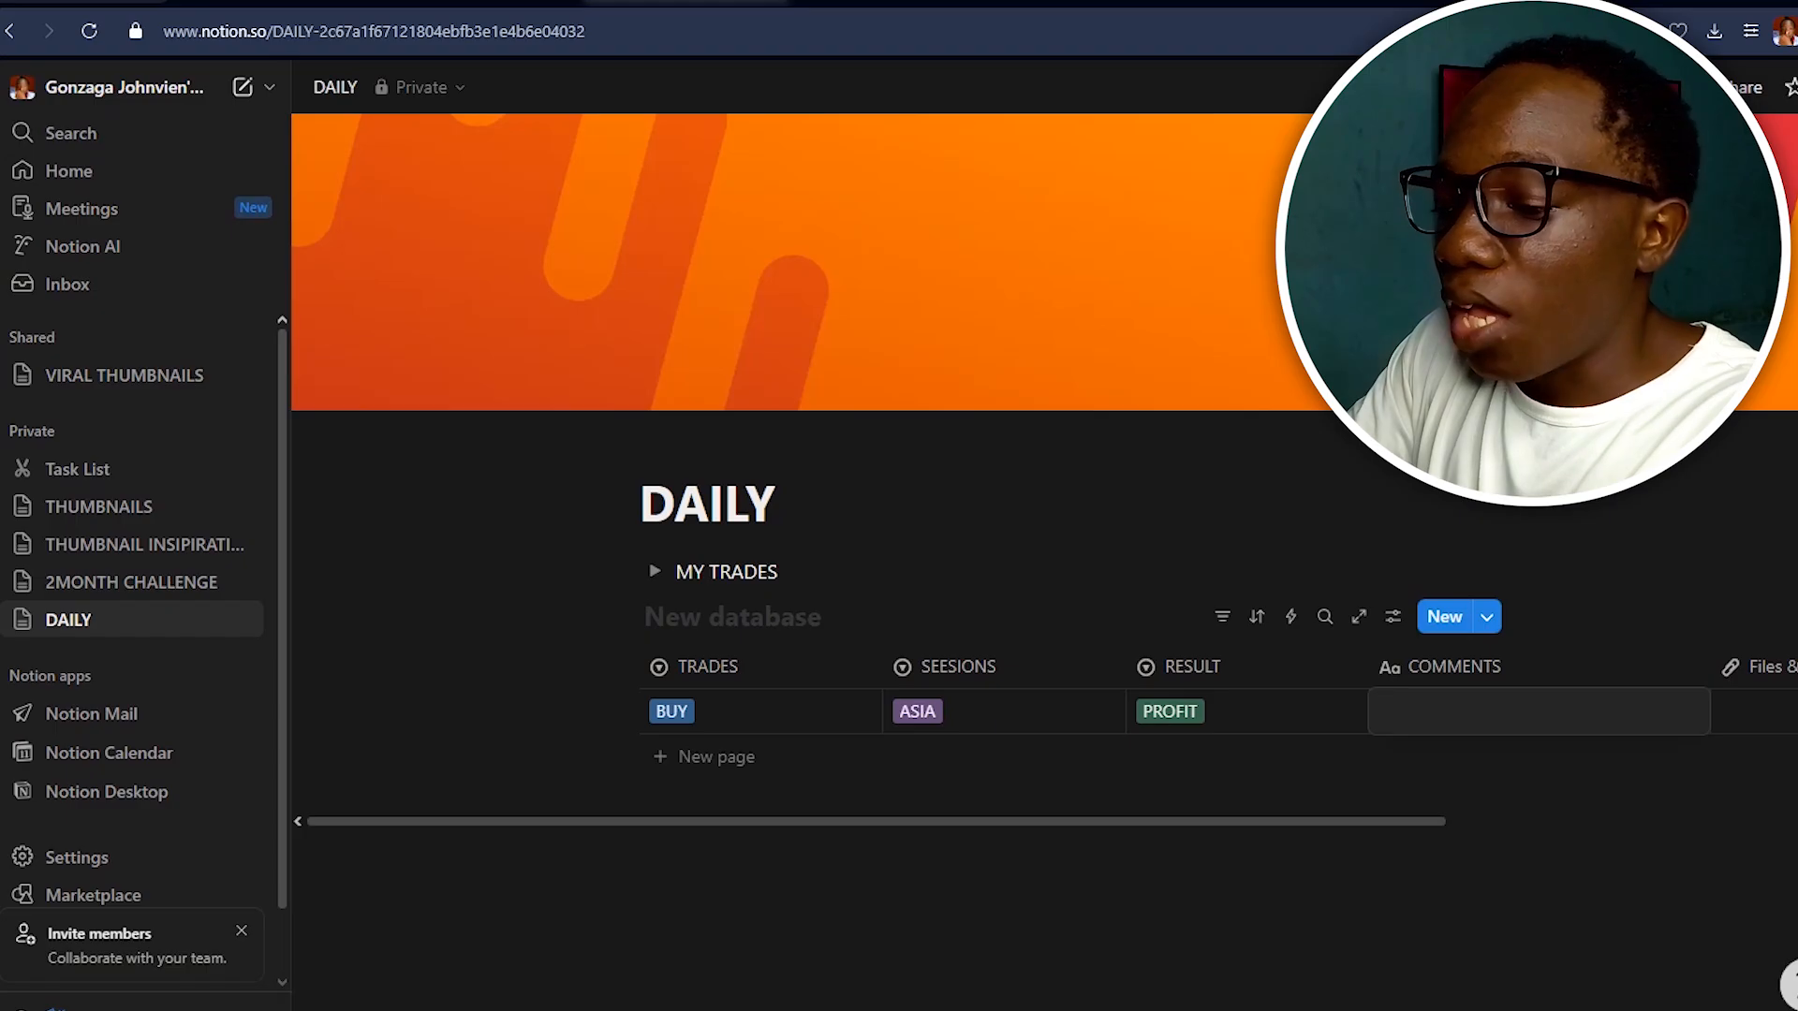
type("I WA")
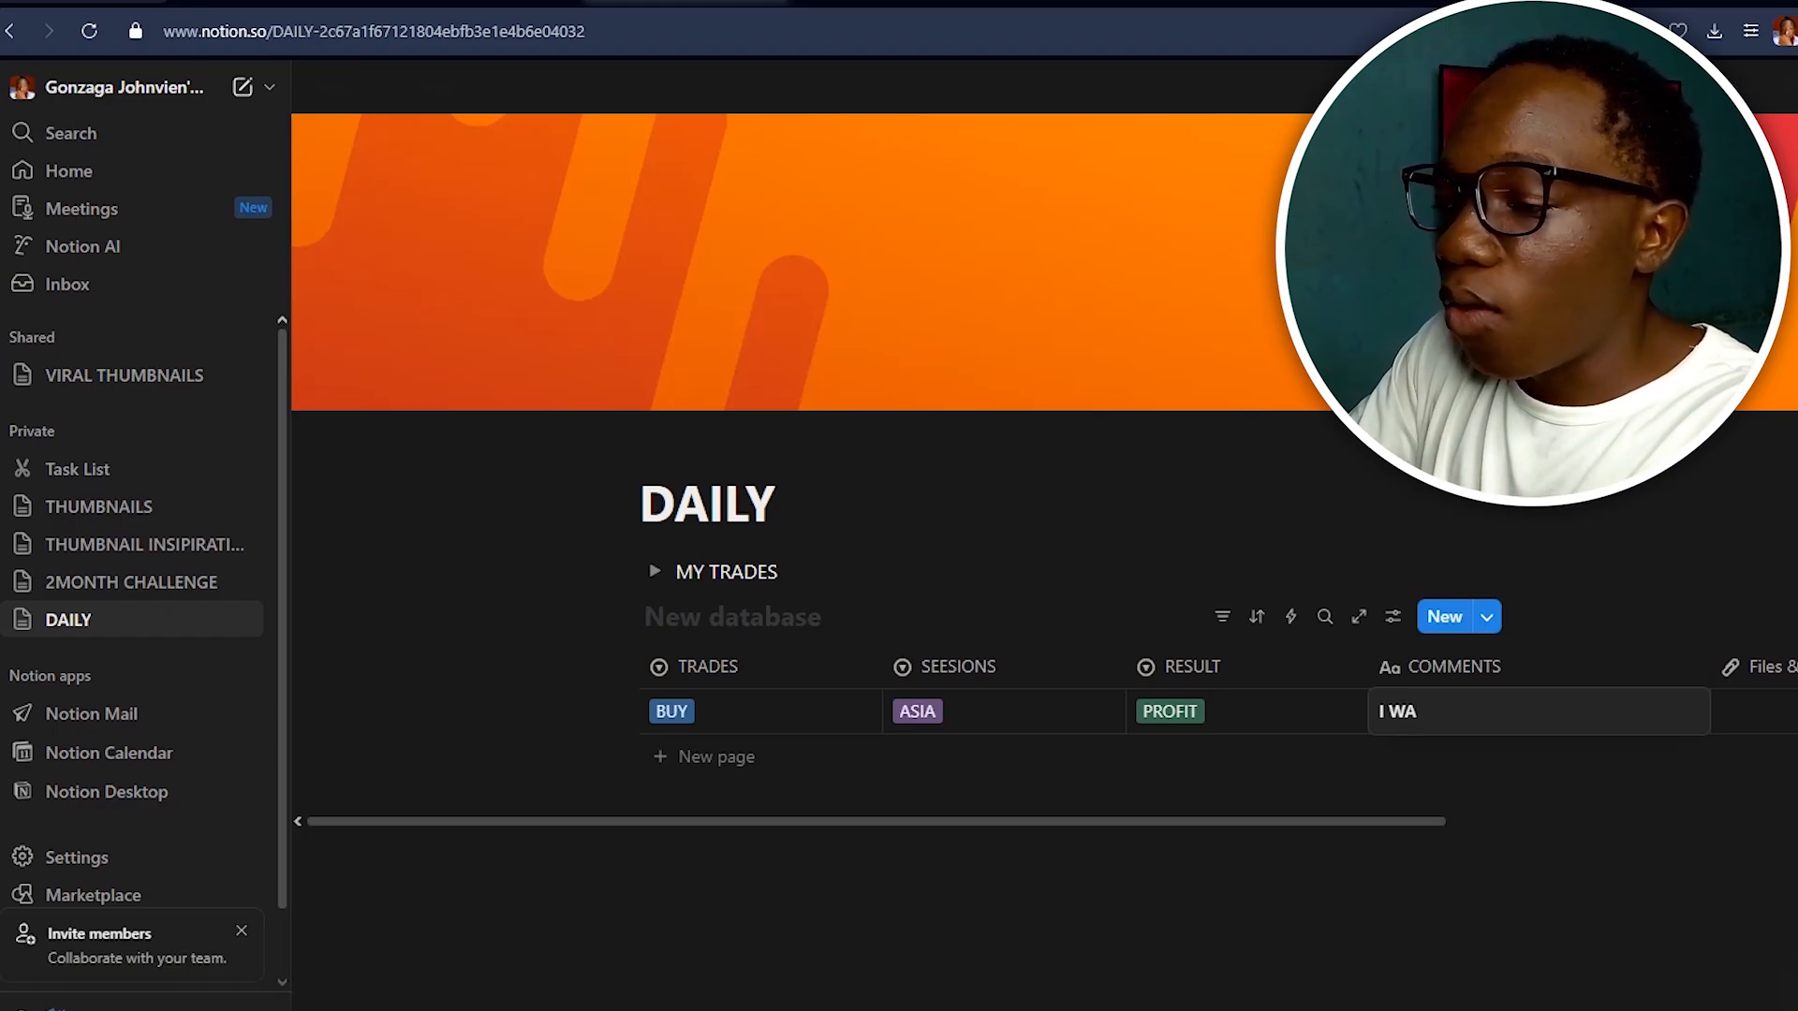
key("BackSpace")
key("BackSpace")
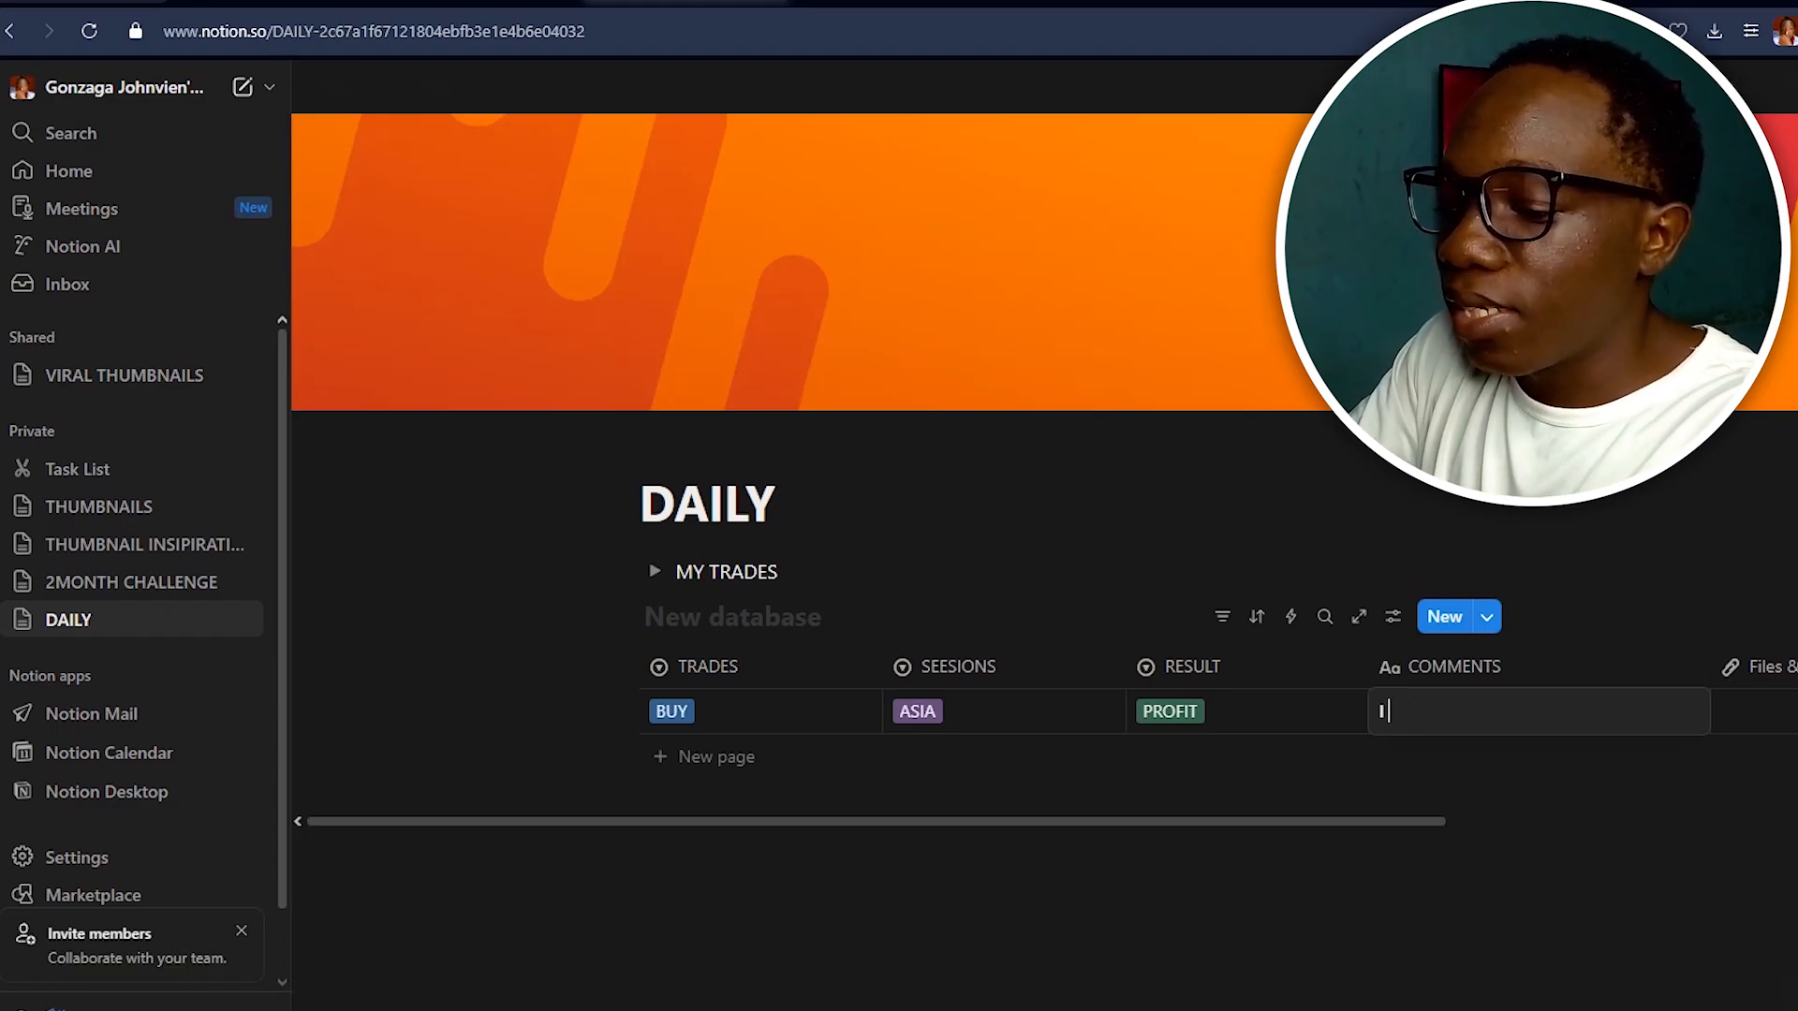
type("was ")
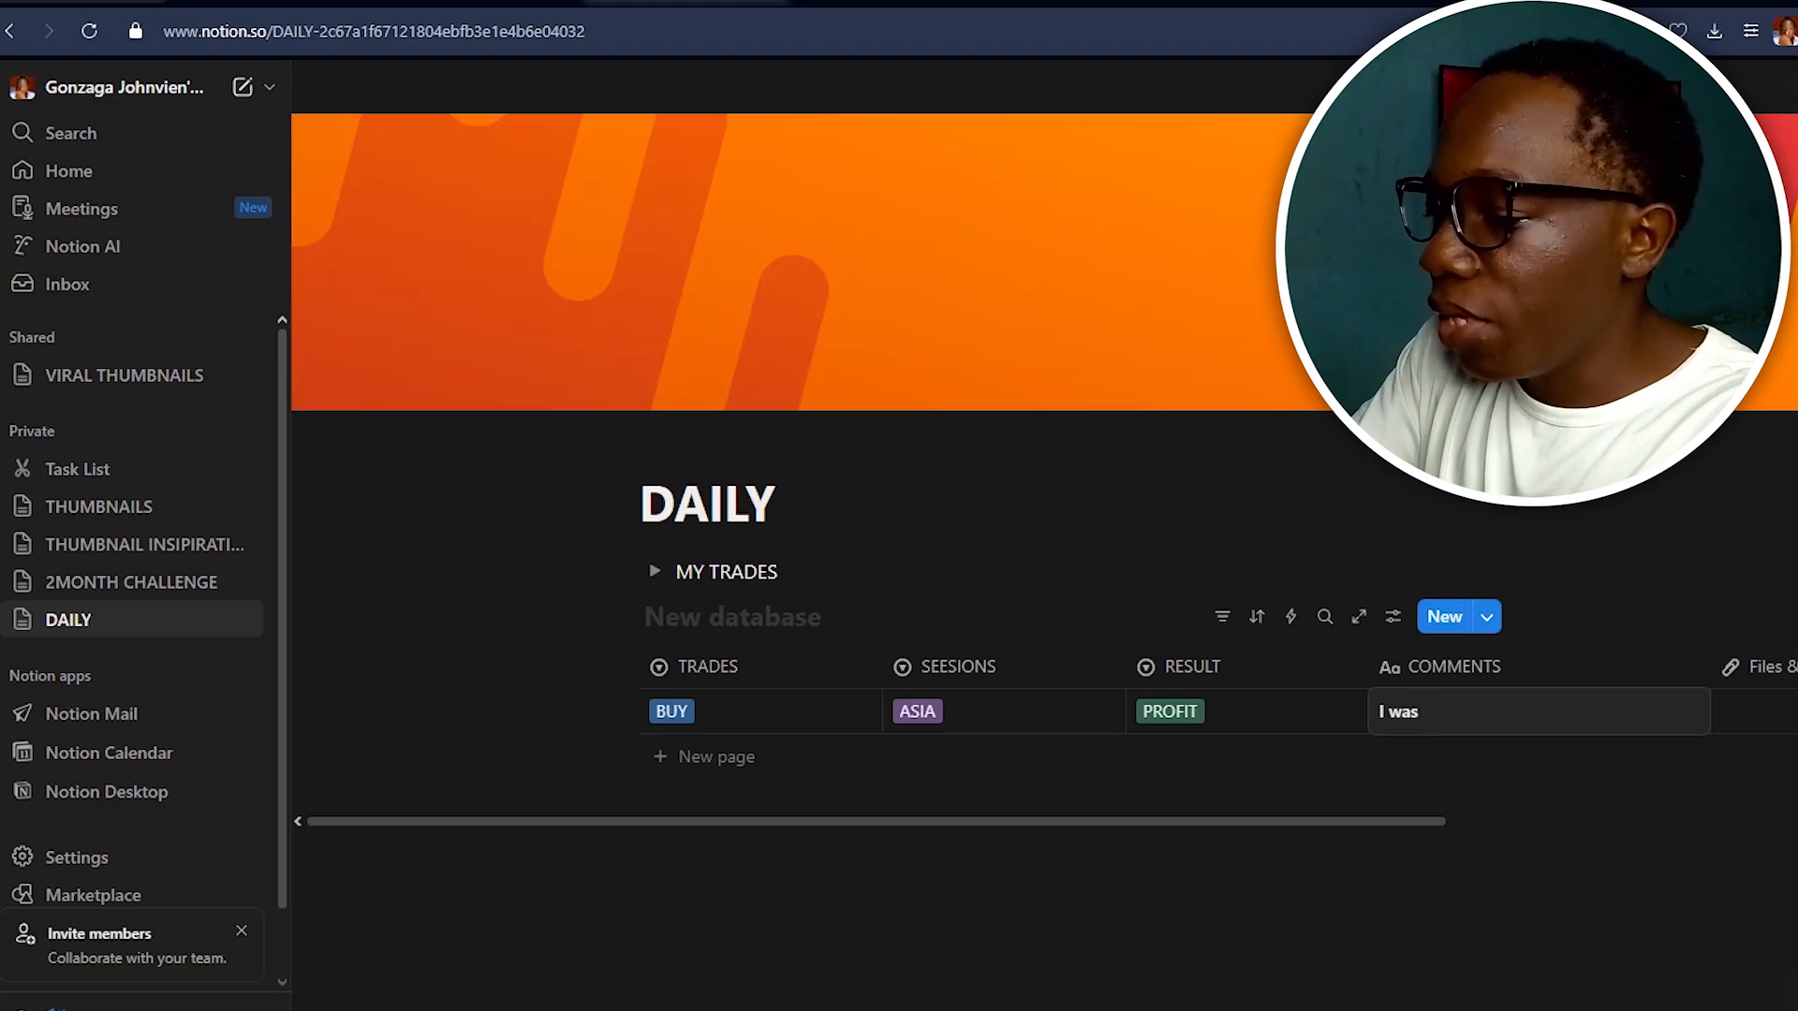
type("scared")
key("BackSpace")
key("BackSpace")
key("BackSpace")
key("BackSpace")
key("BackSpace")
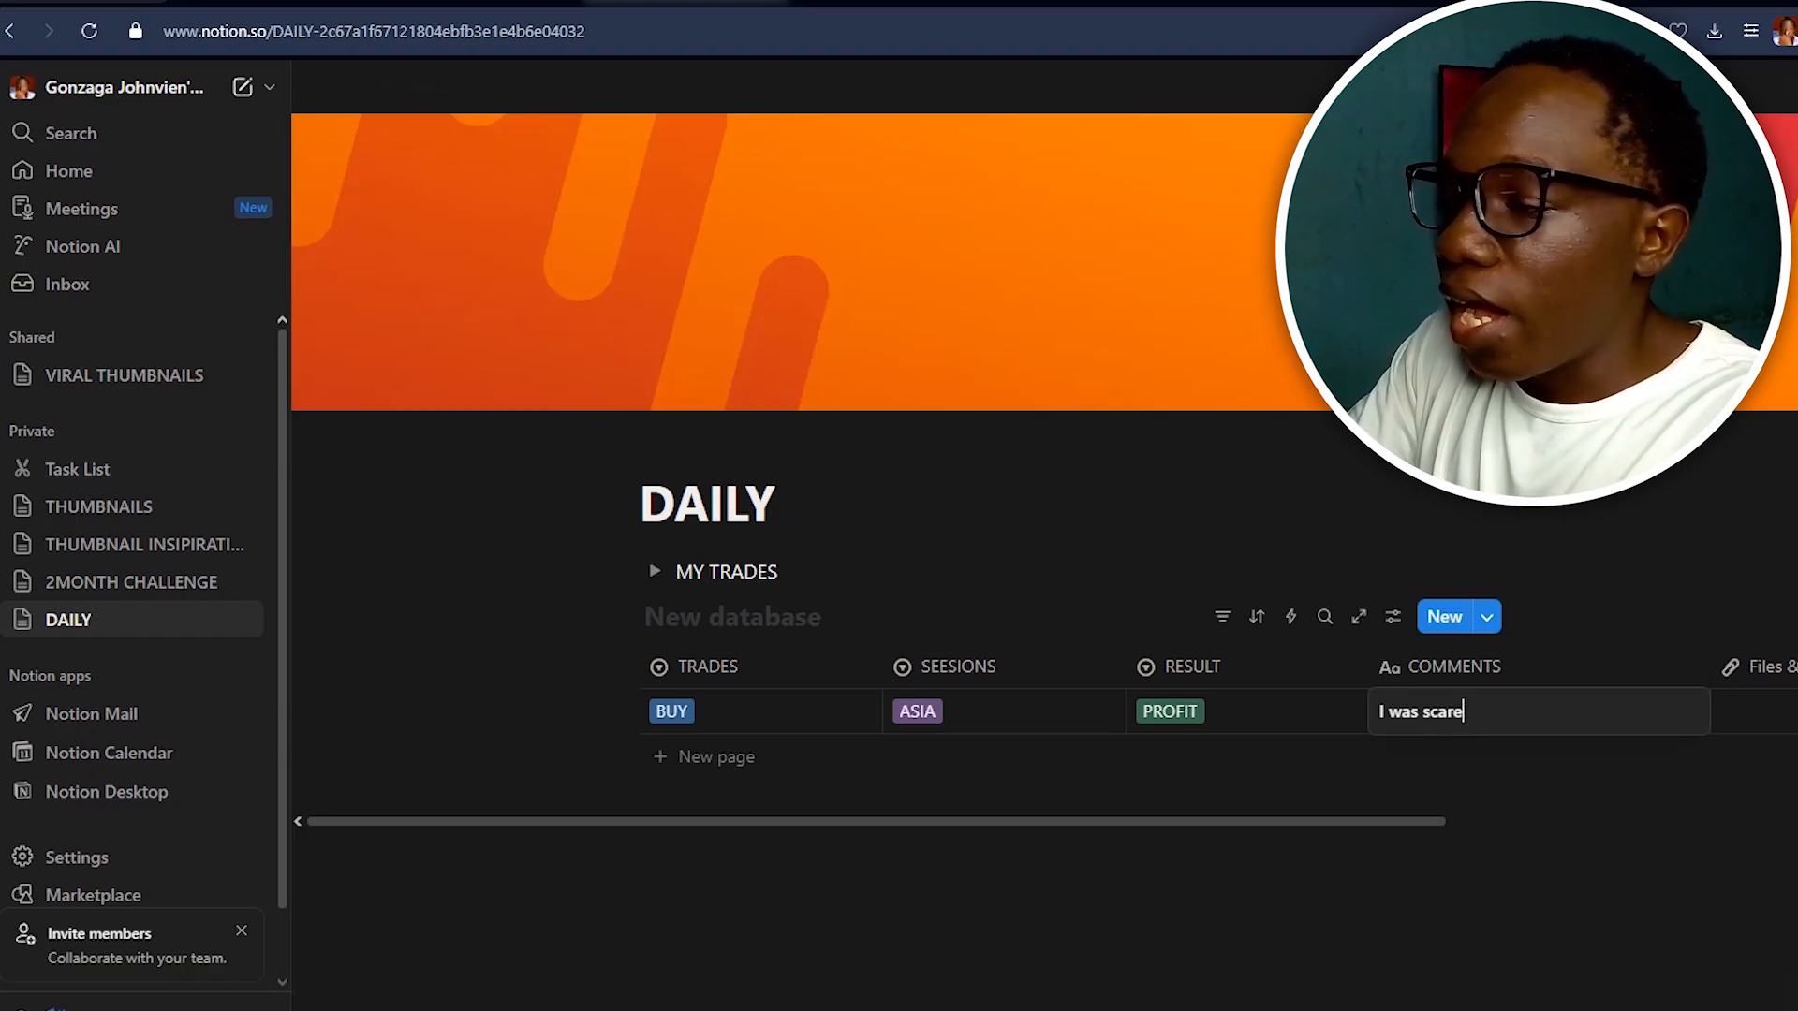
key("BackSpace")
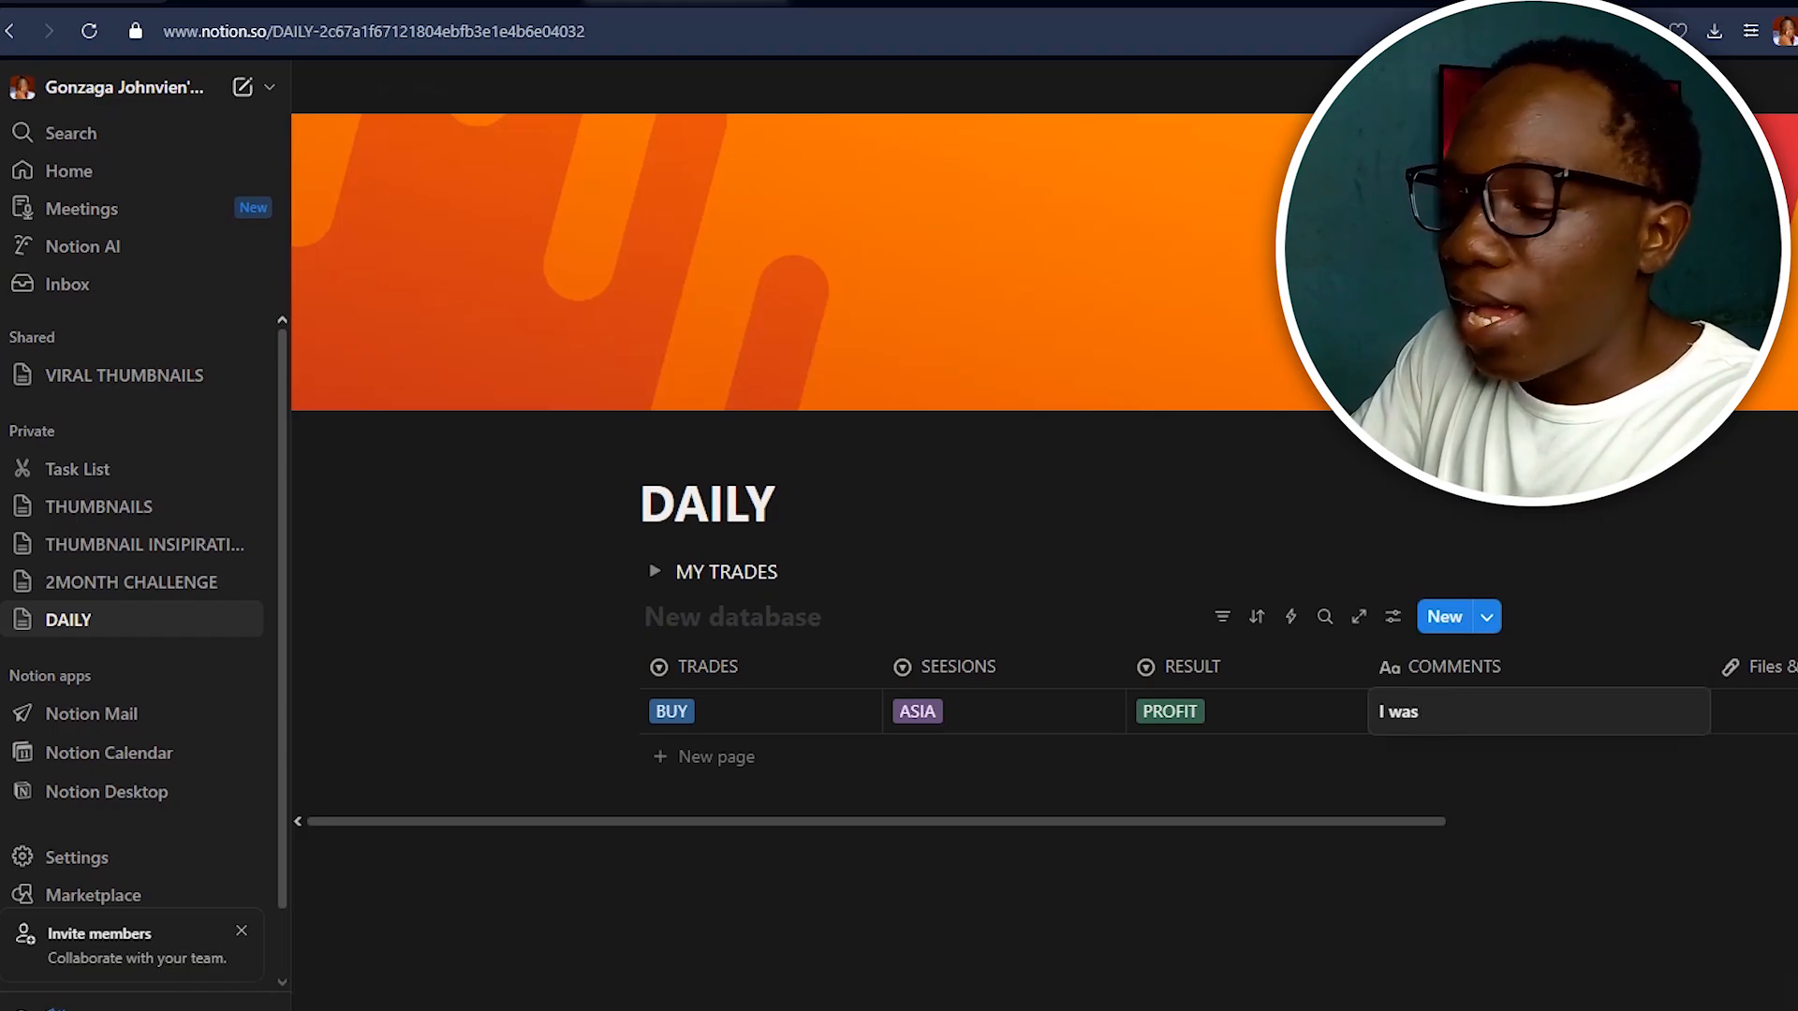
key("BackSpace")
key("BackSpace")
key("BackSpace")
key("BackSpace")
type("ha")
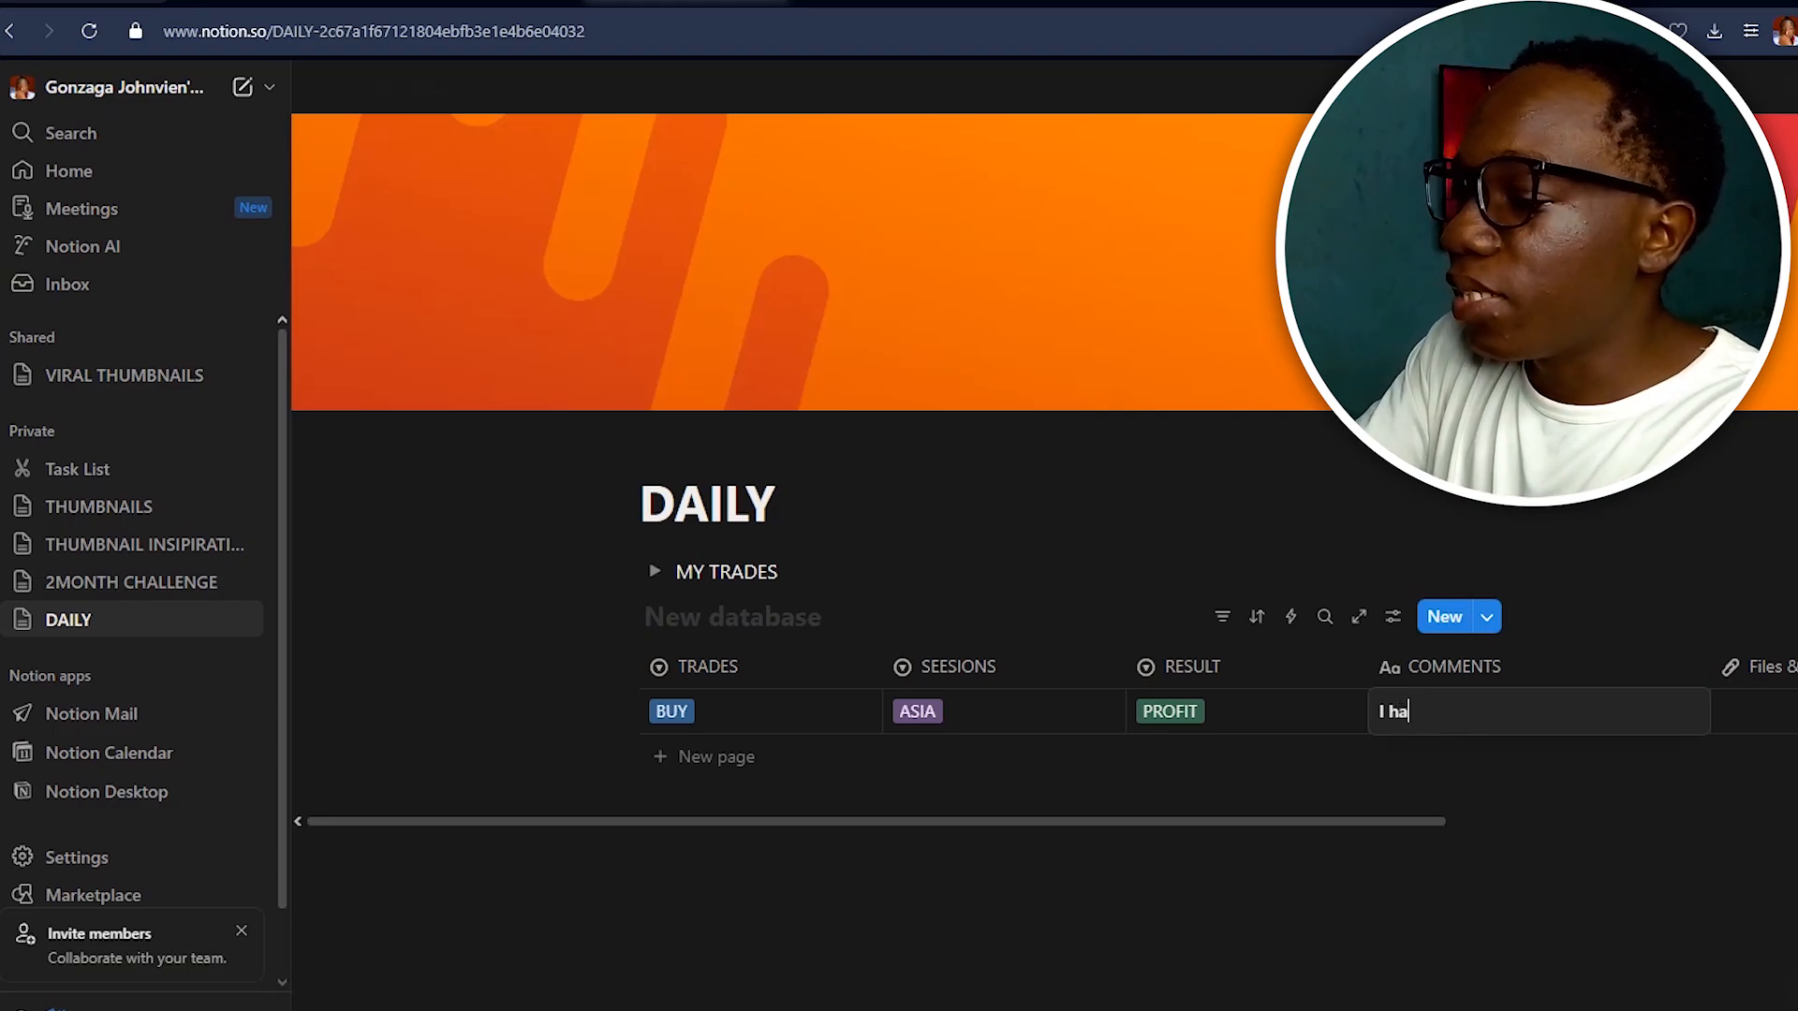
type("d fomom")
key("BackSpace")
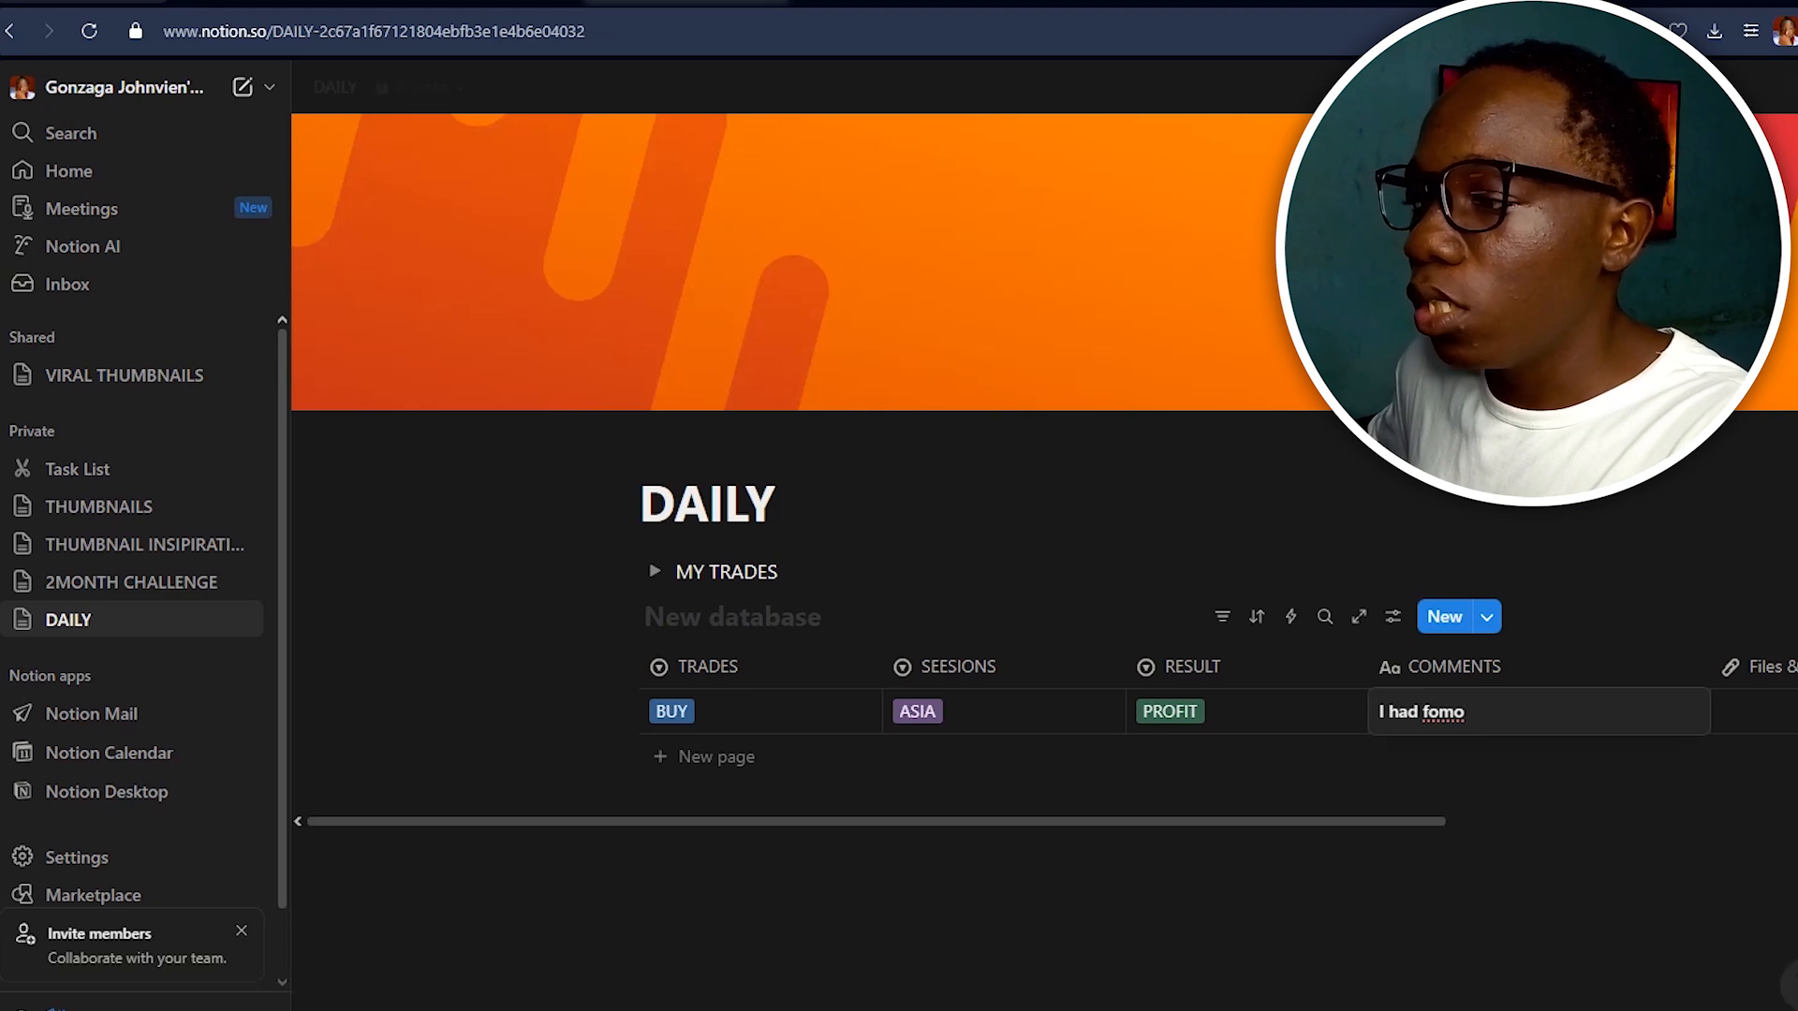
View the file upload options of the first trade's Files & media cell, then close them.
left_click(1757, 712)
left_click(1757, 711)
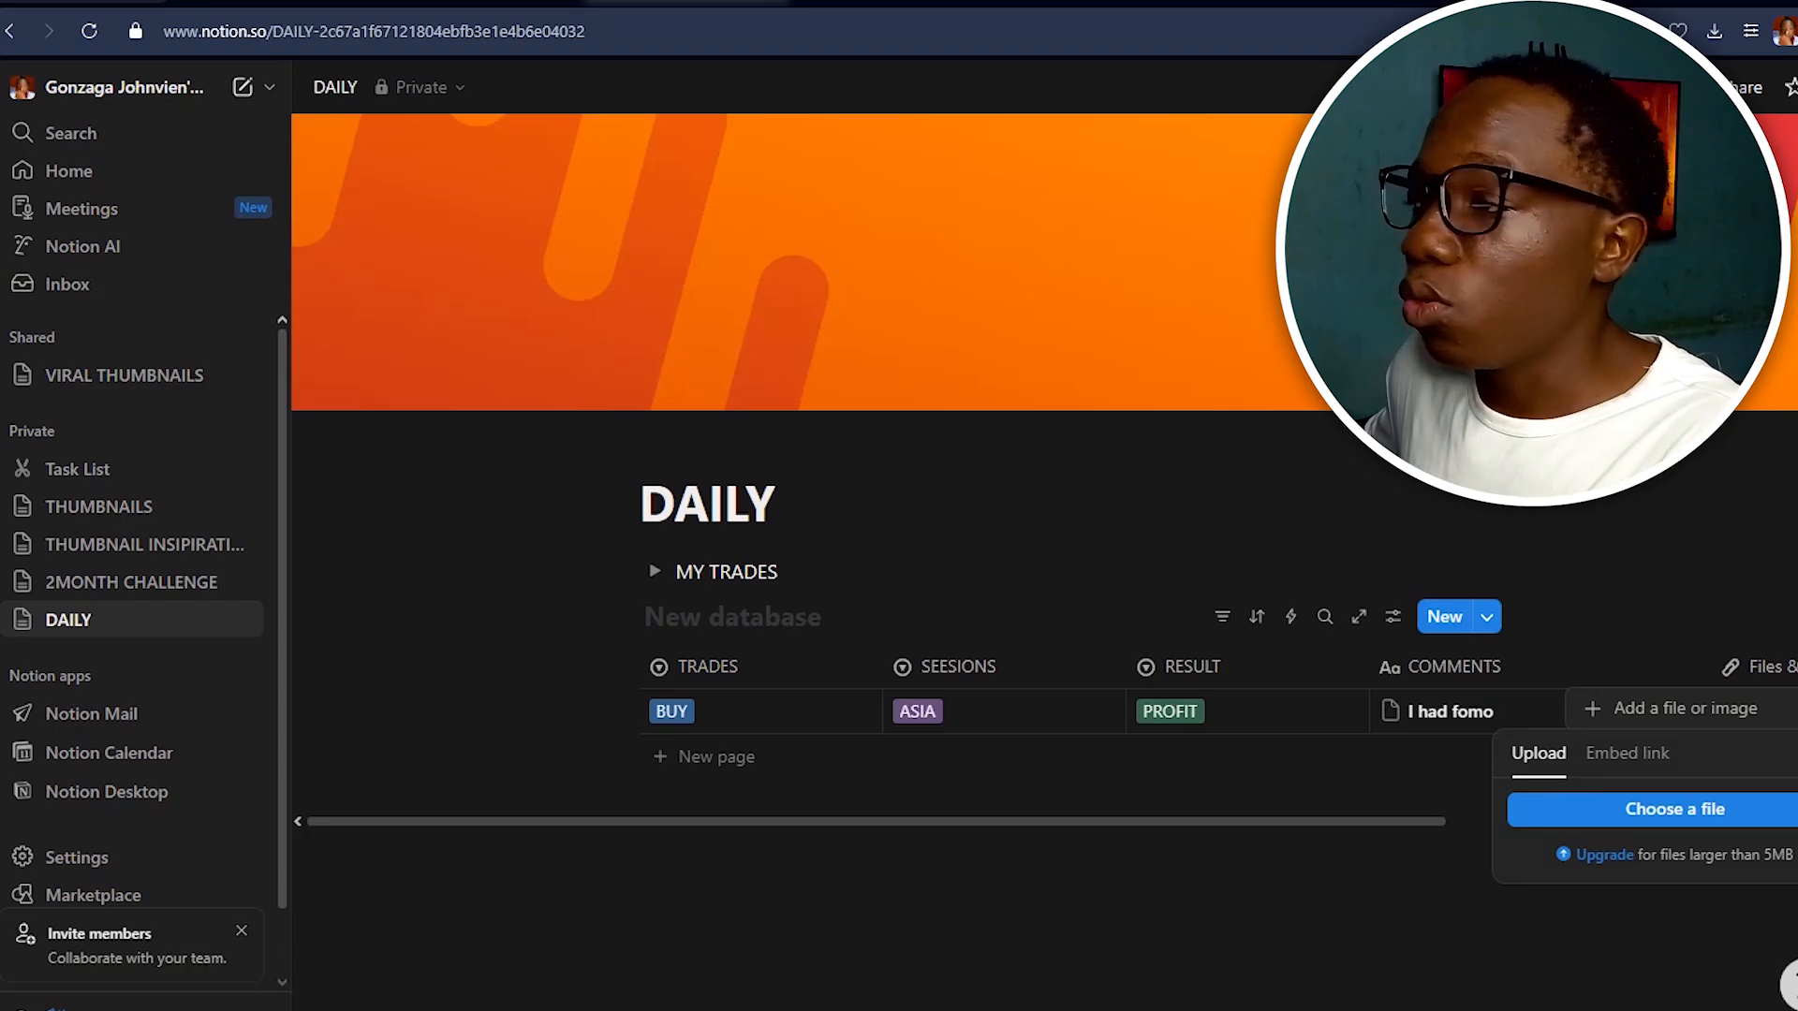
key("Escape")
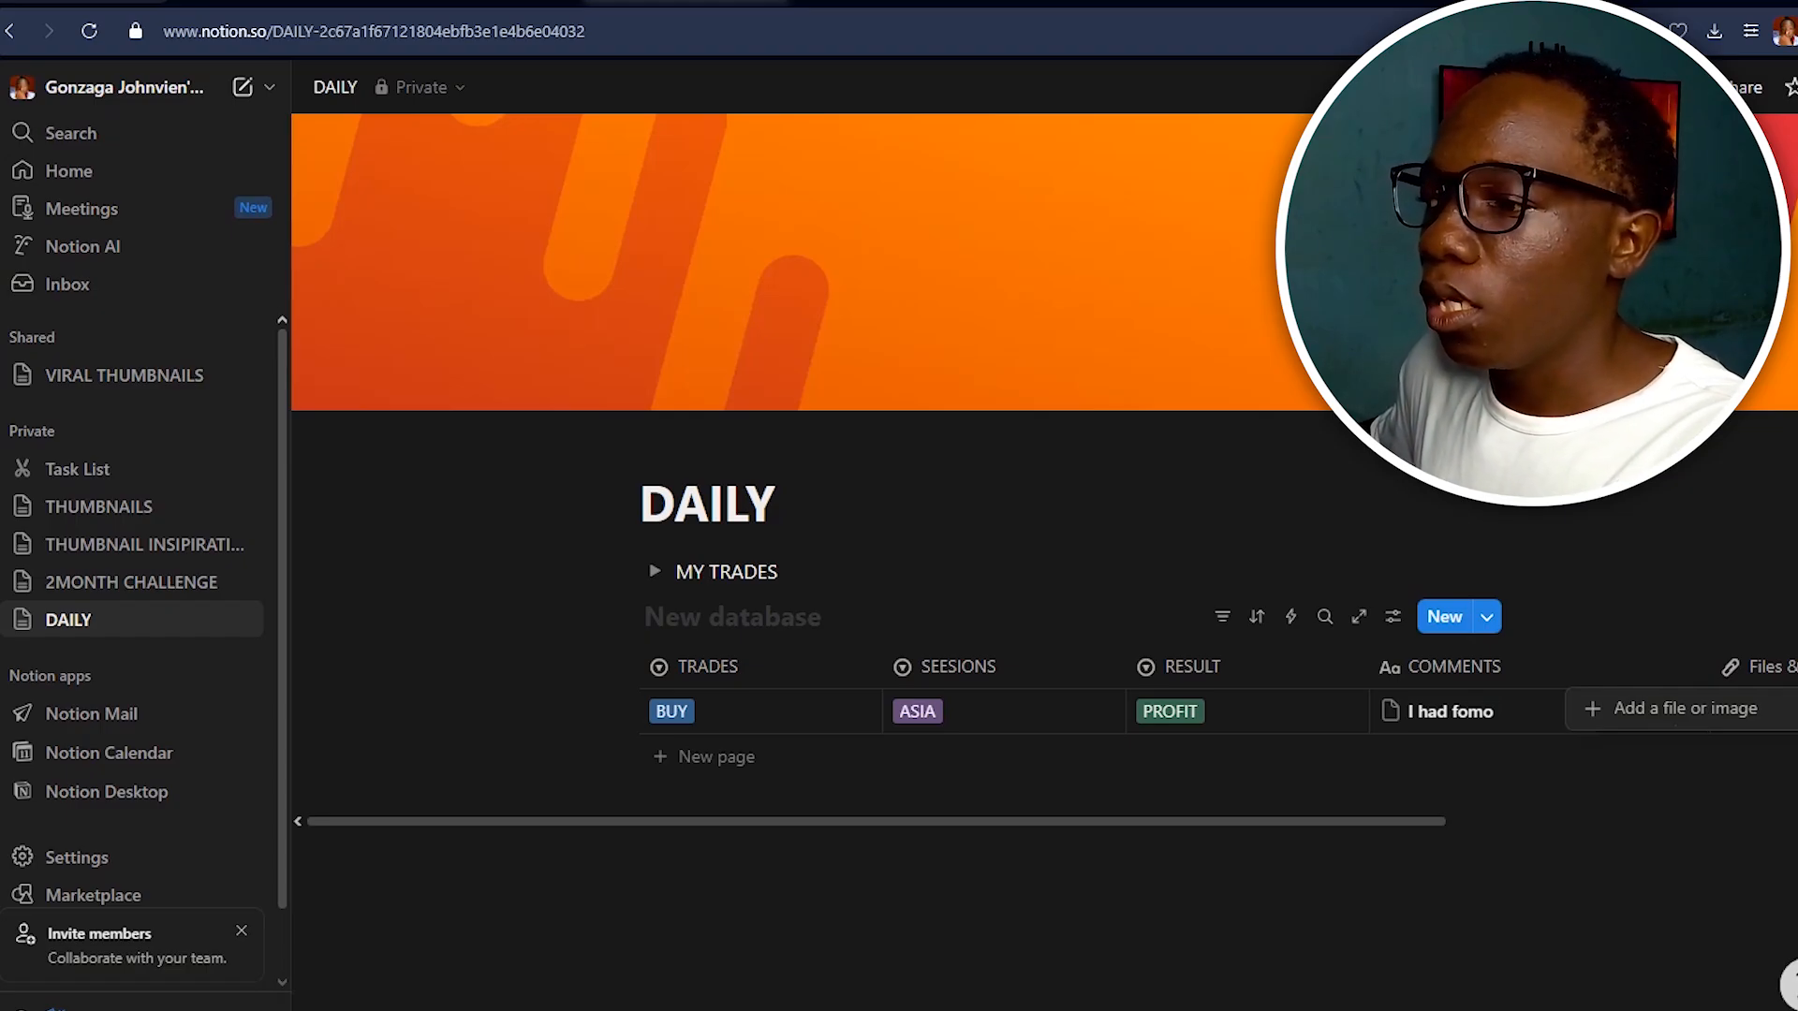
key("Escape")
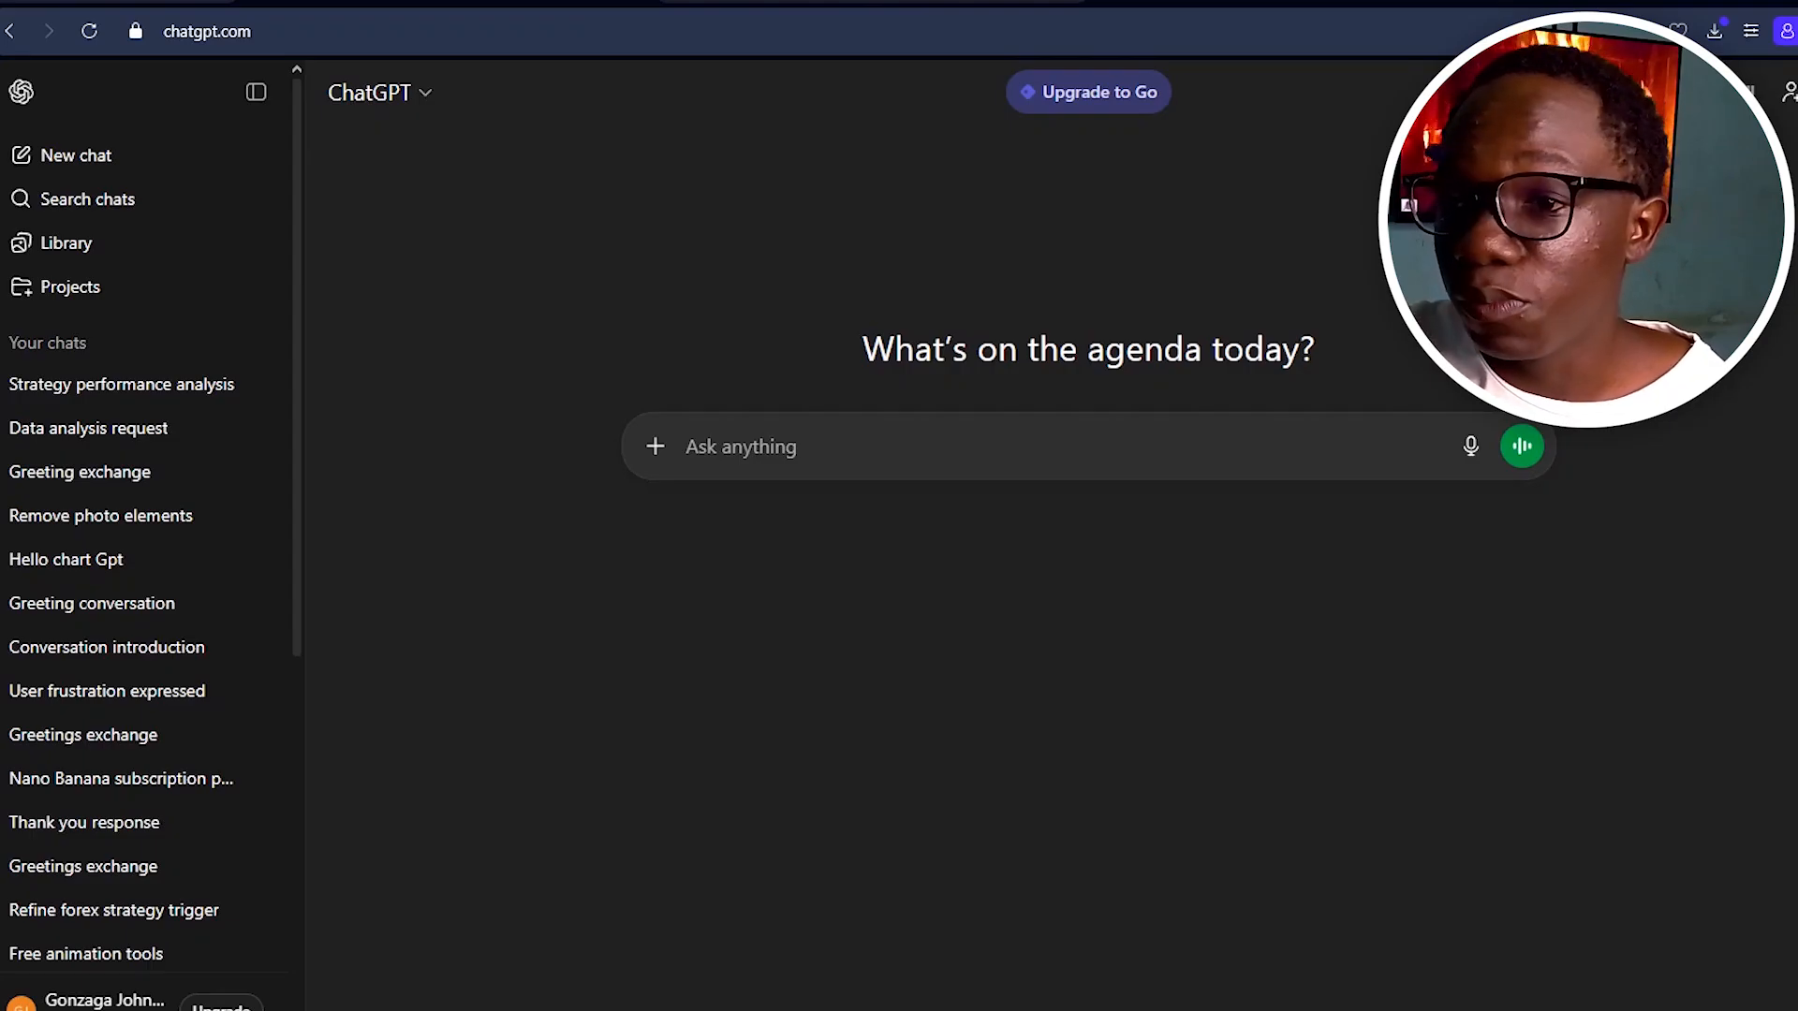
Attach the STRATEGY RESULTS (CABLE) spreadsheet from the Desktop folder to the new chat message.
left_click(656, 446)
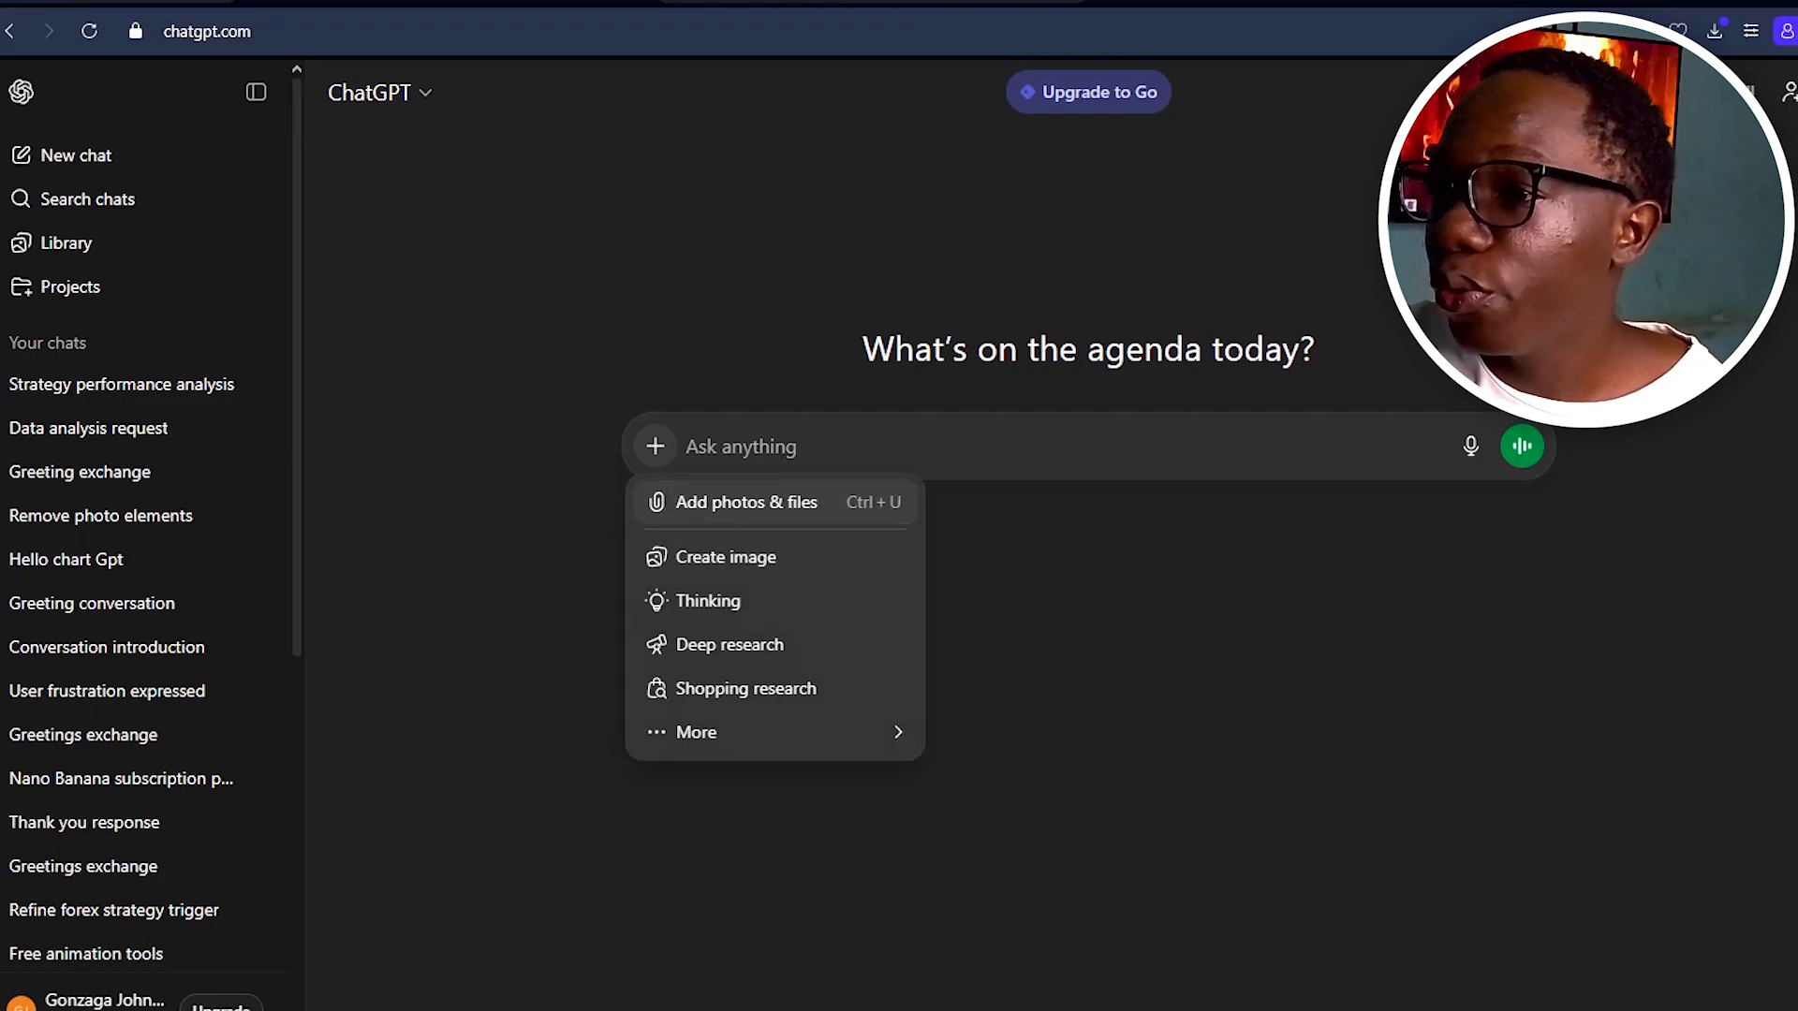
key("Escape")
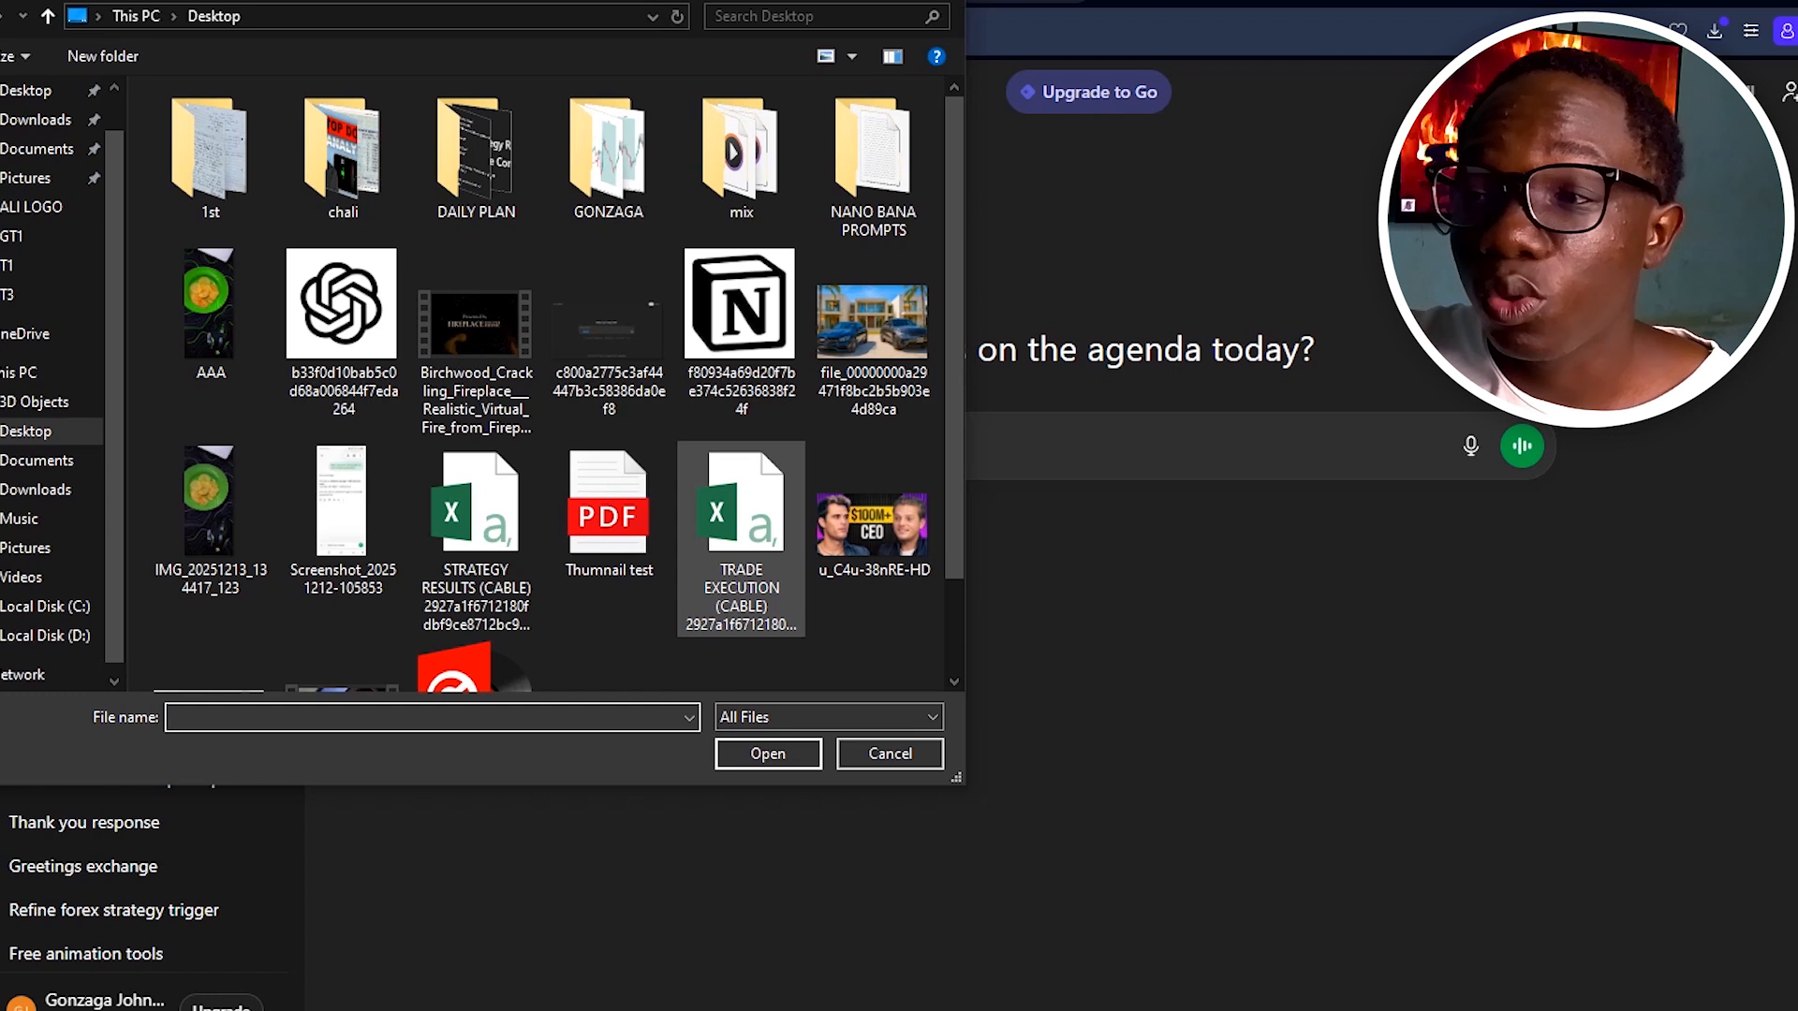
left_click(476, 540)
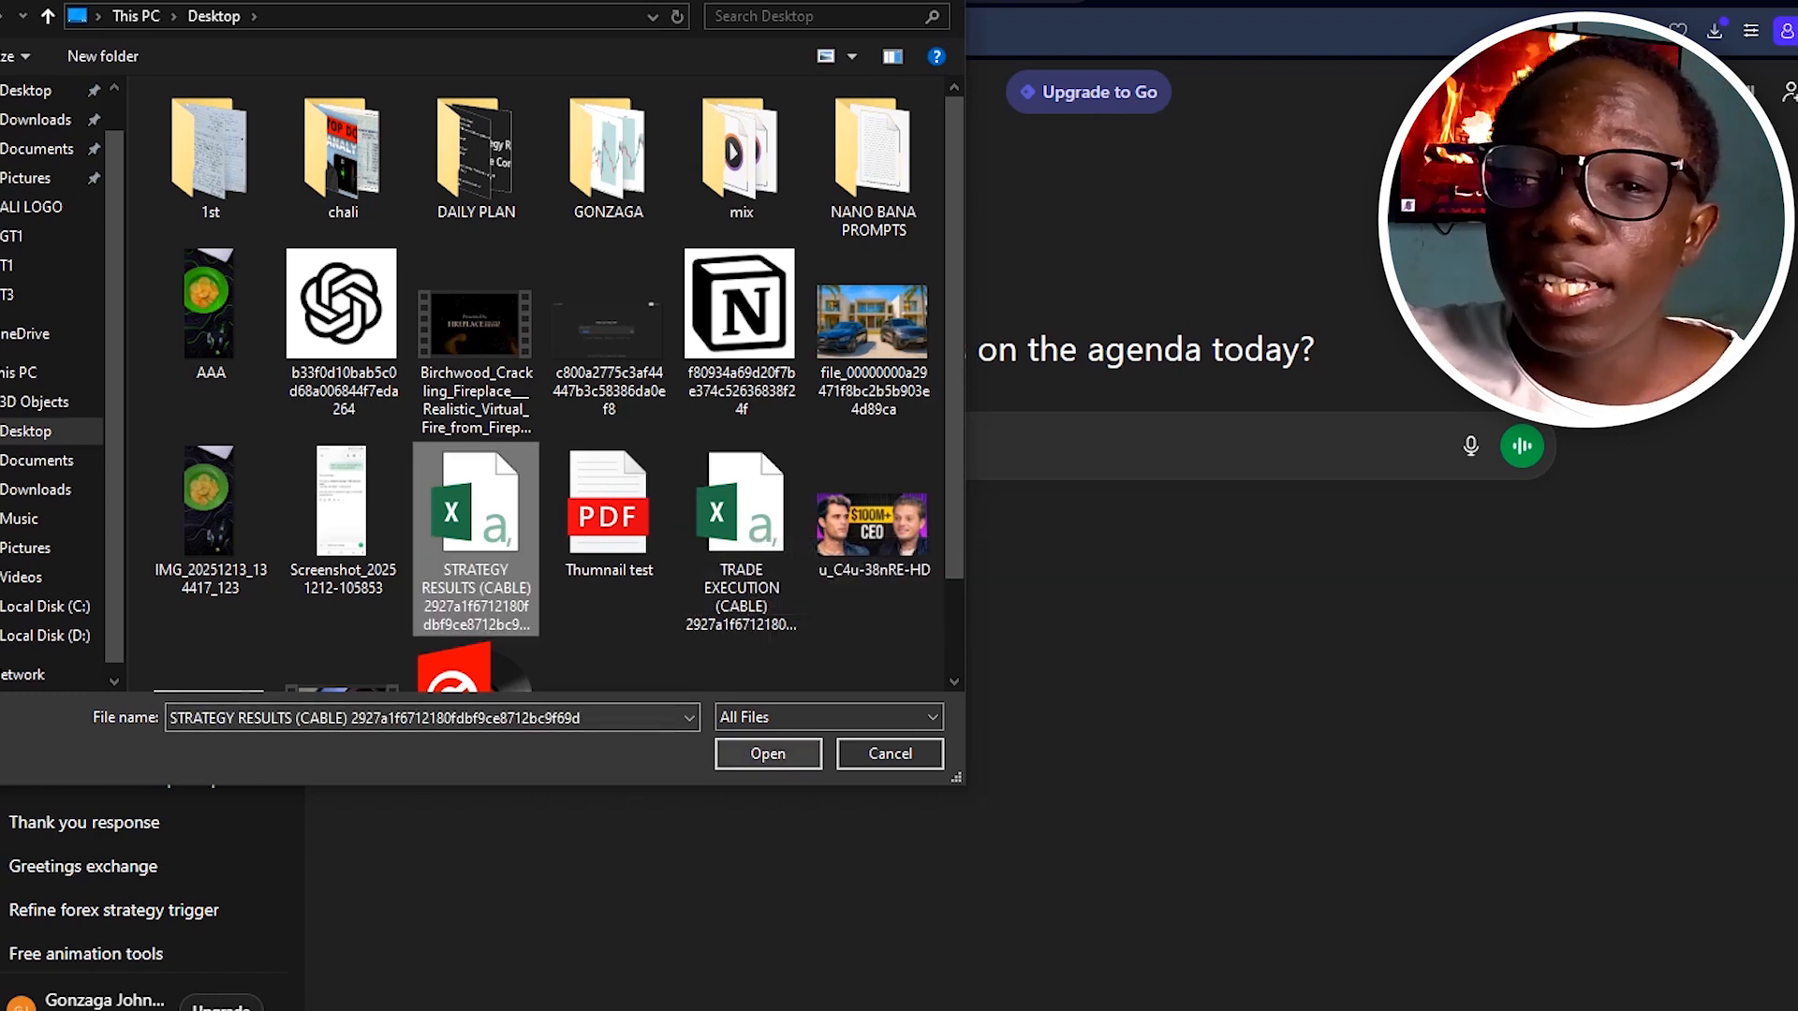
left_click(768, 753)
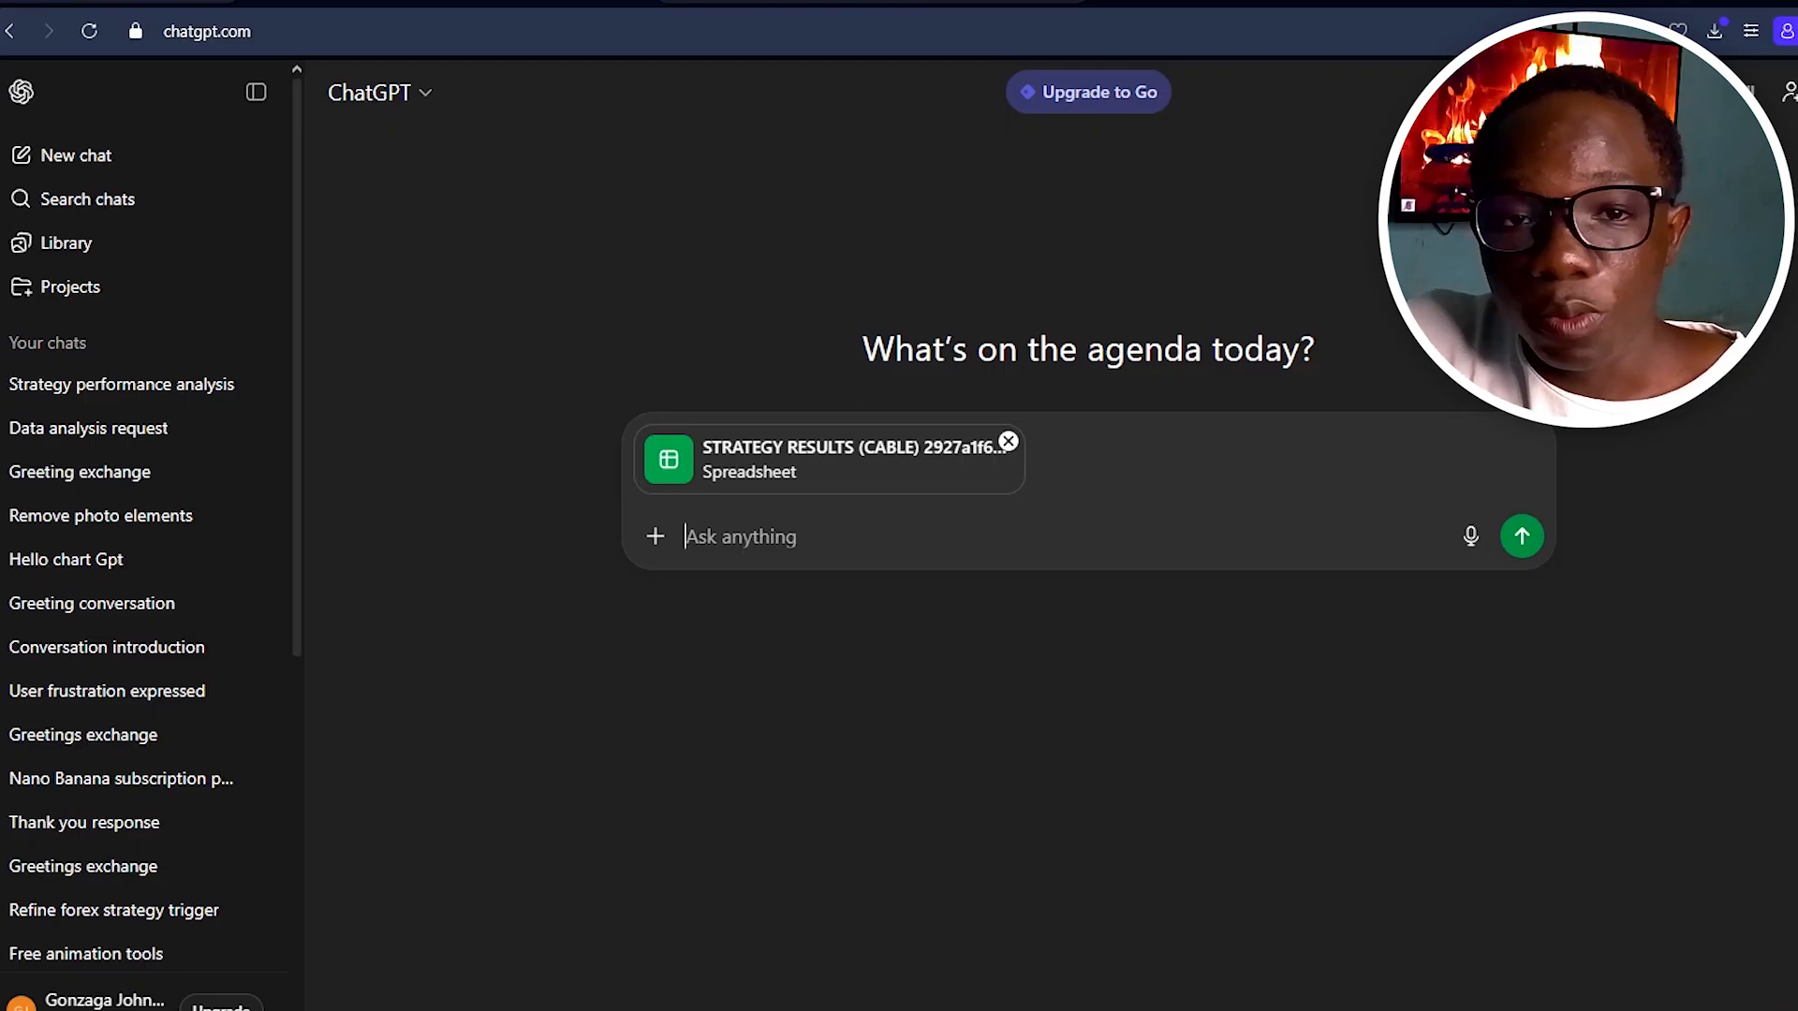
Paste the copied prompt requesting trading performance insights and data-driven strategy recommendations, review its wording, and send it with the attached spreadsheet.
right_click(726, 560)
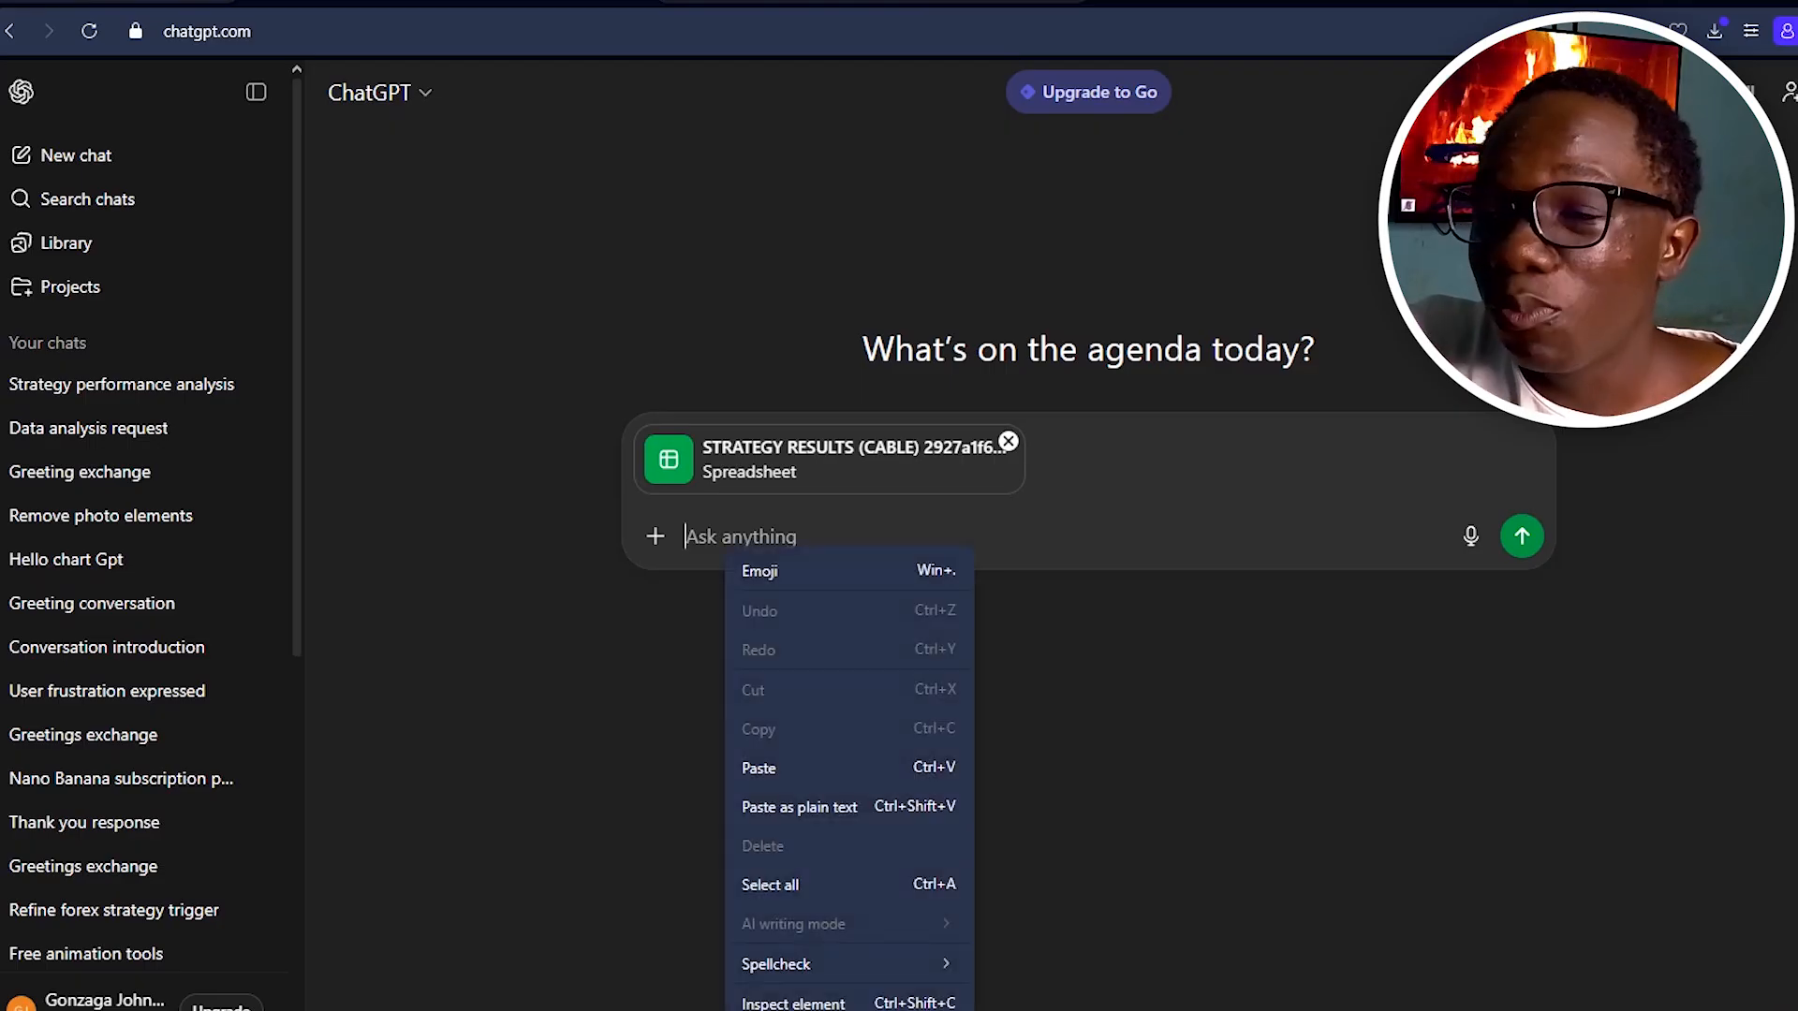
left_click(796, 768)
scroll(1077, 651, "down", 3)
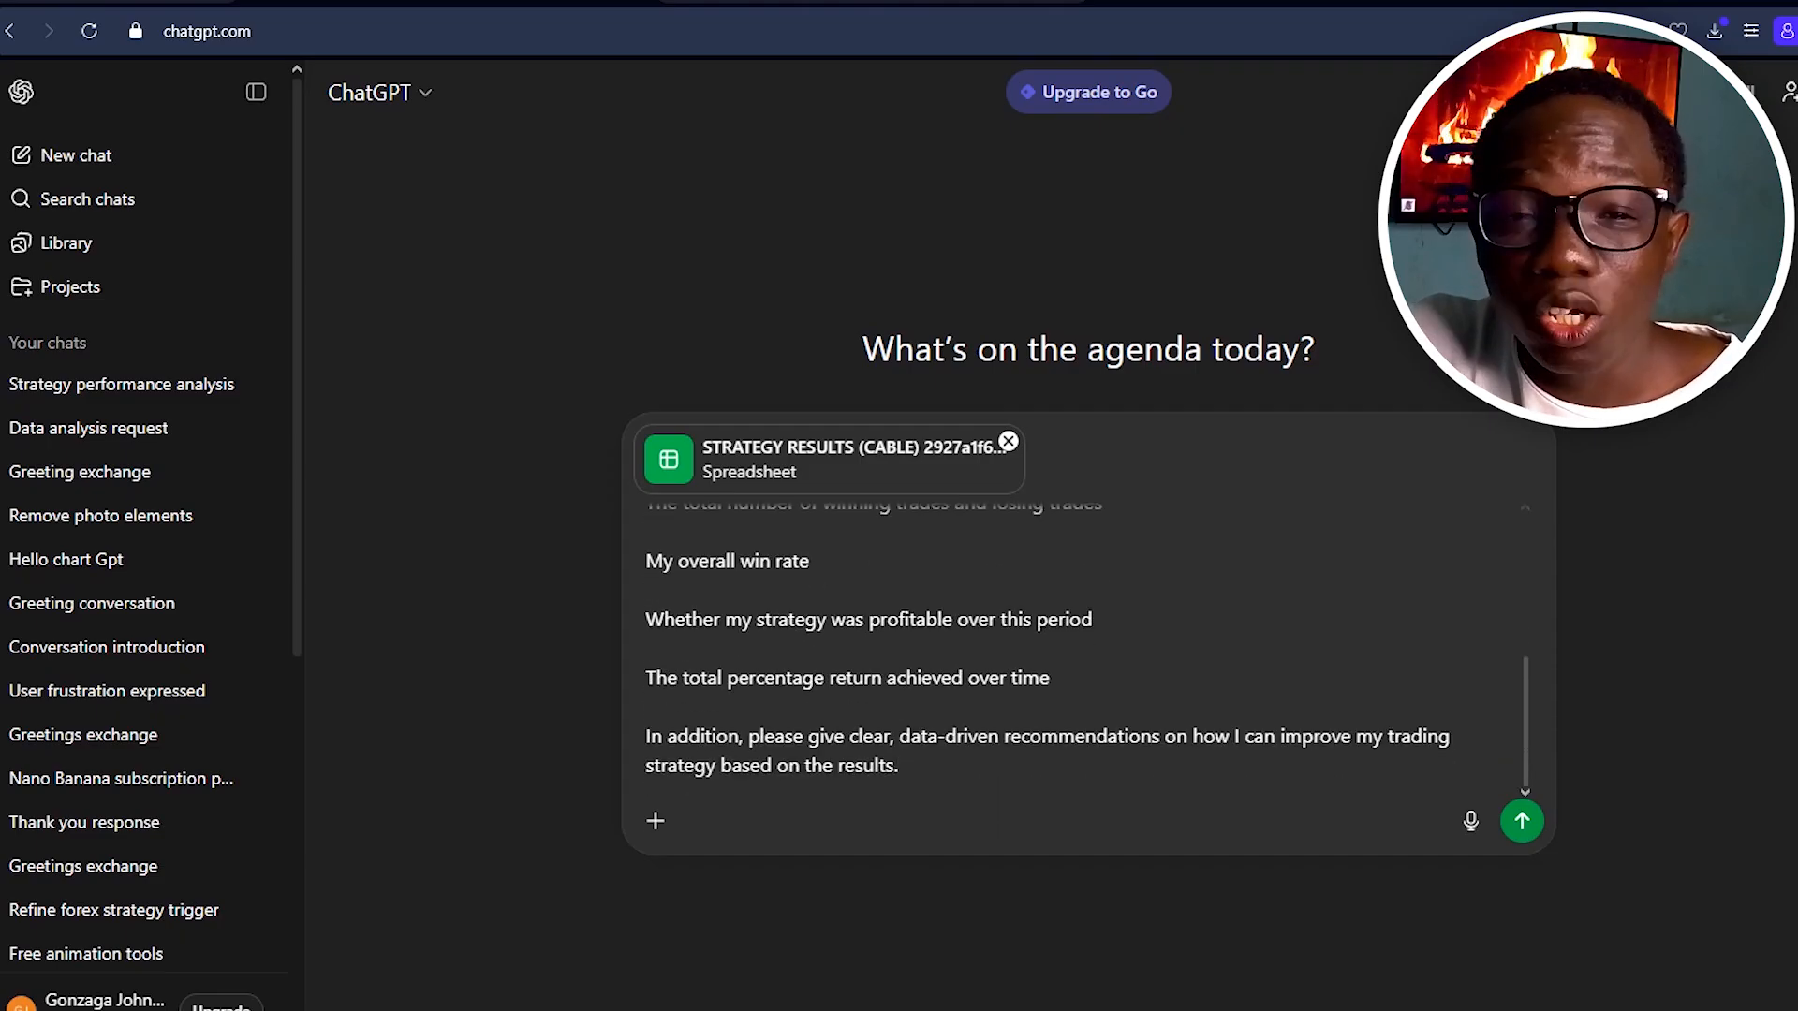
scroll(1059, 649, "up", 5)
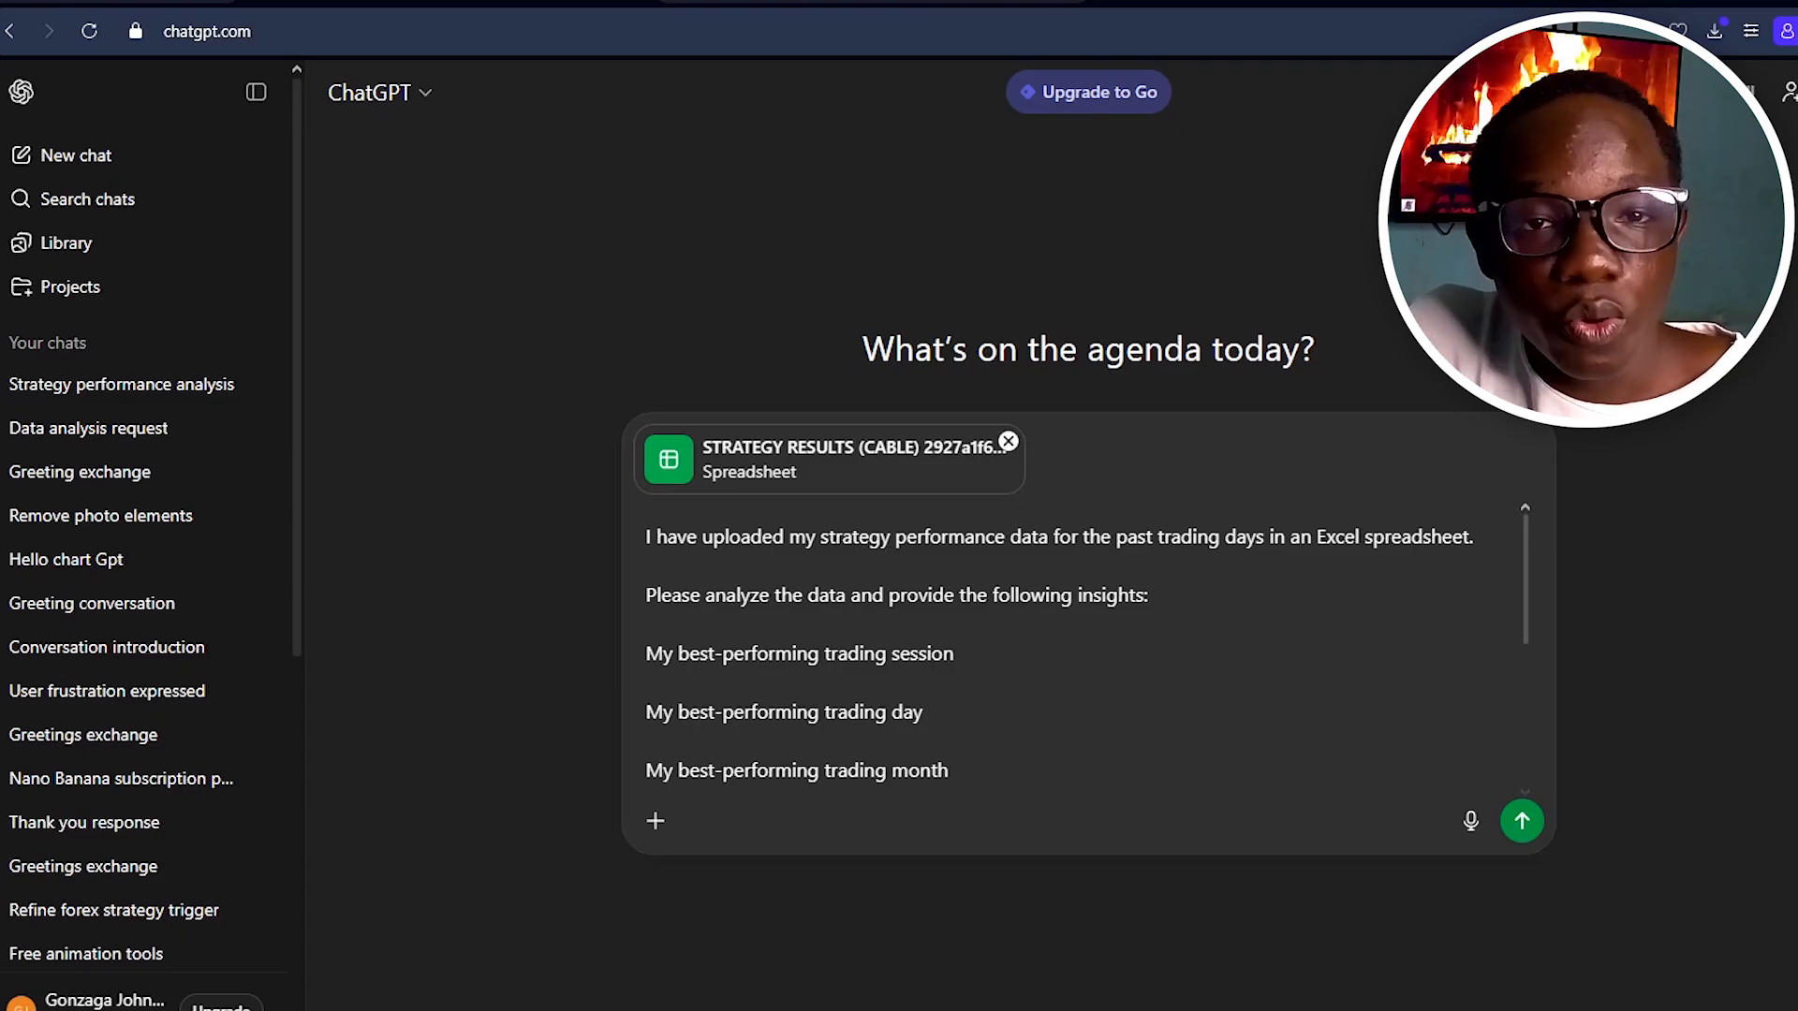
scroll(1077, 651, "down", 2)
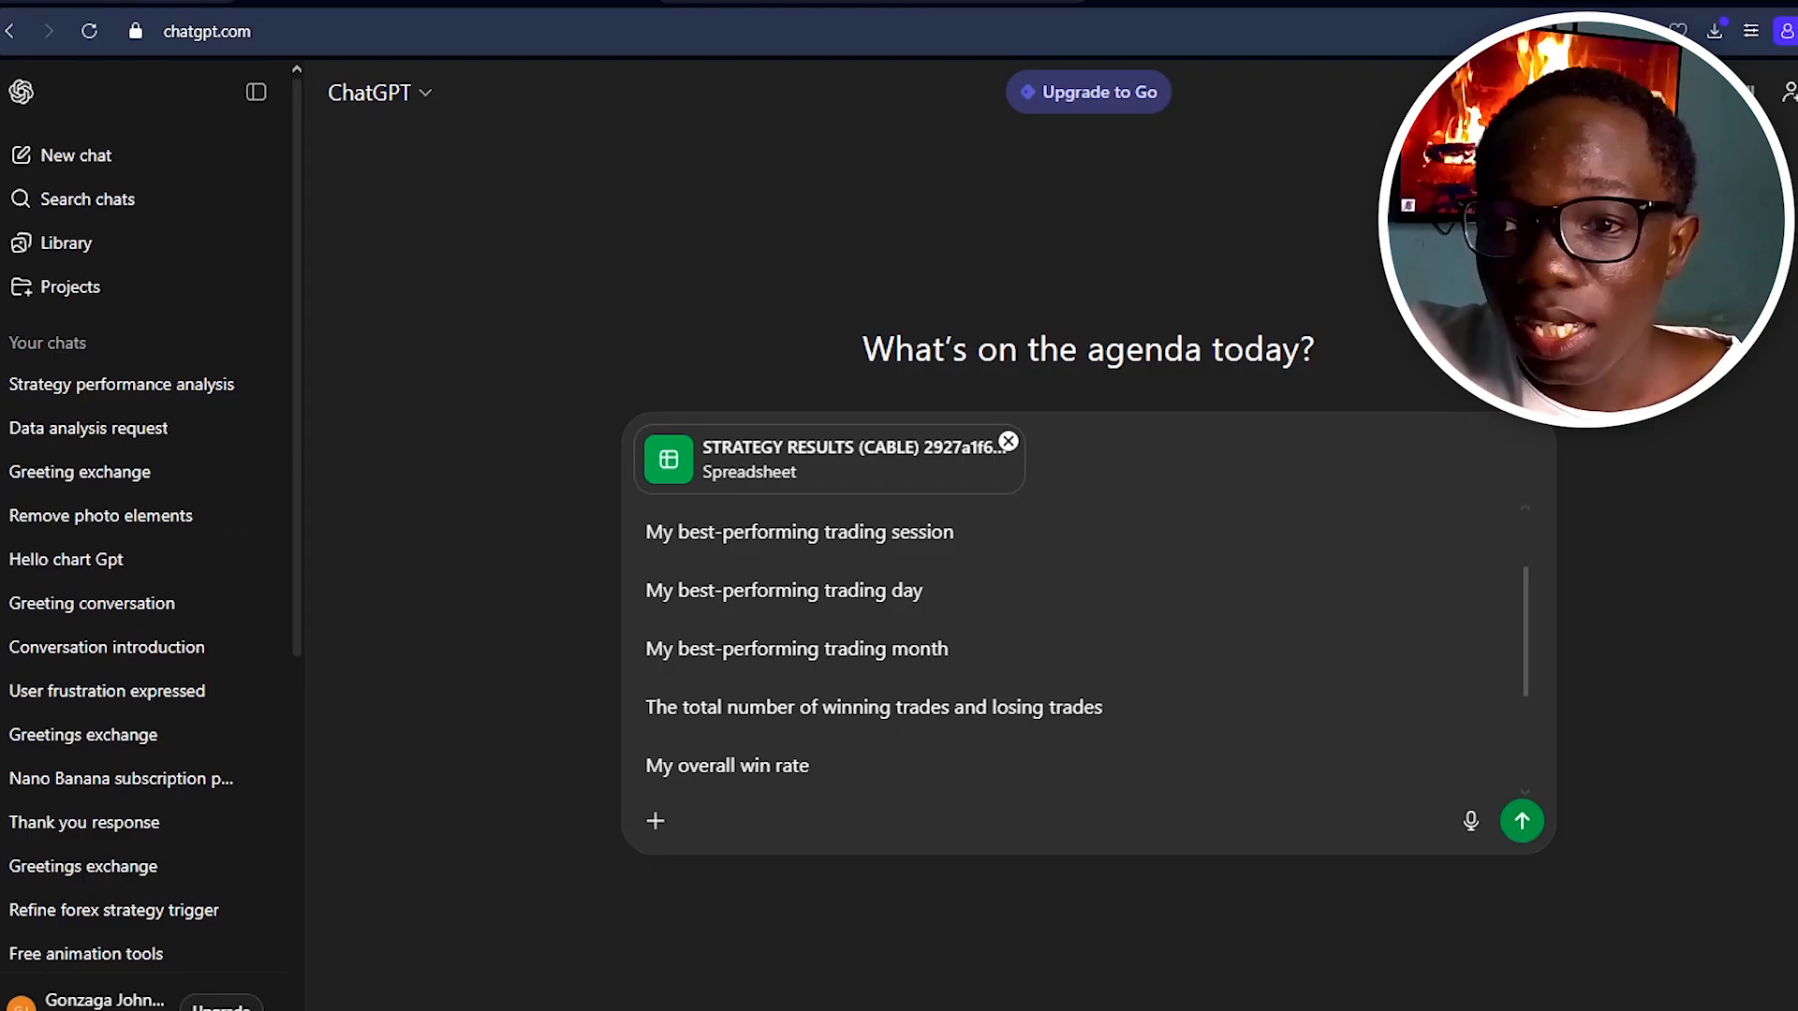
scroll(1077, 651, "down", 2)
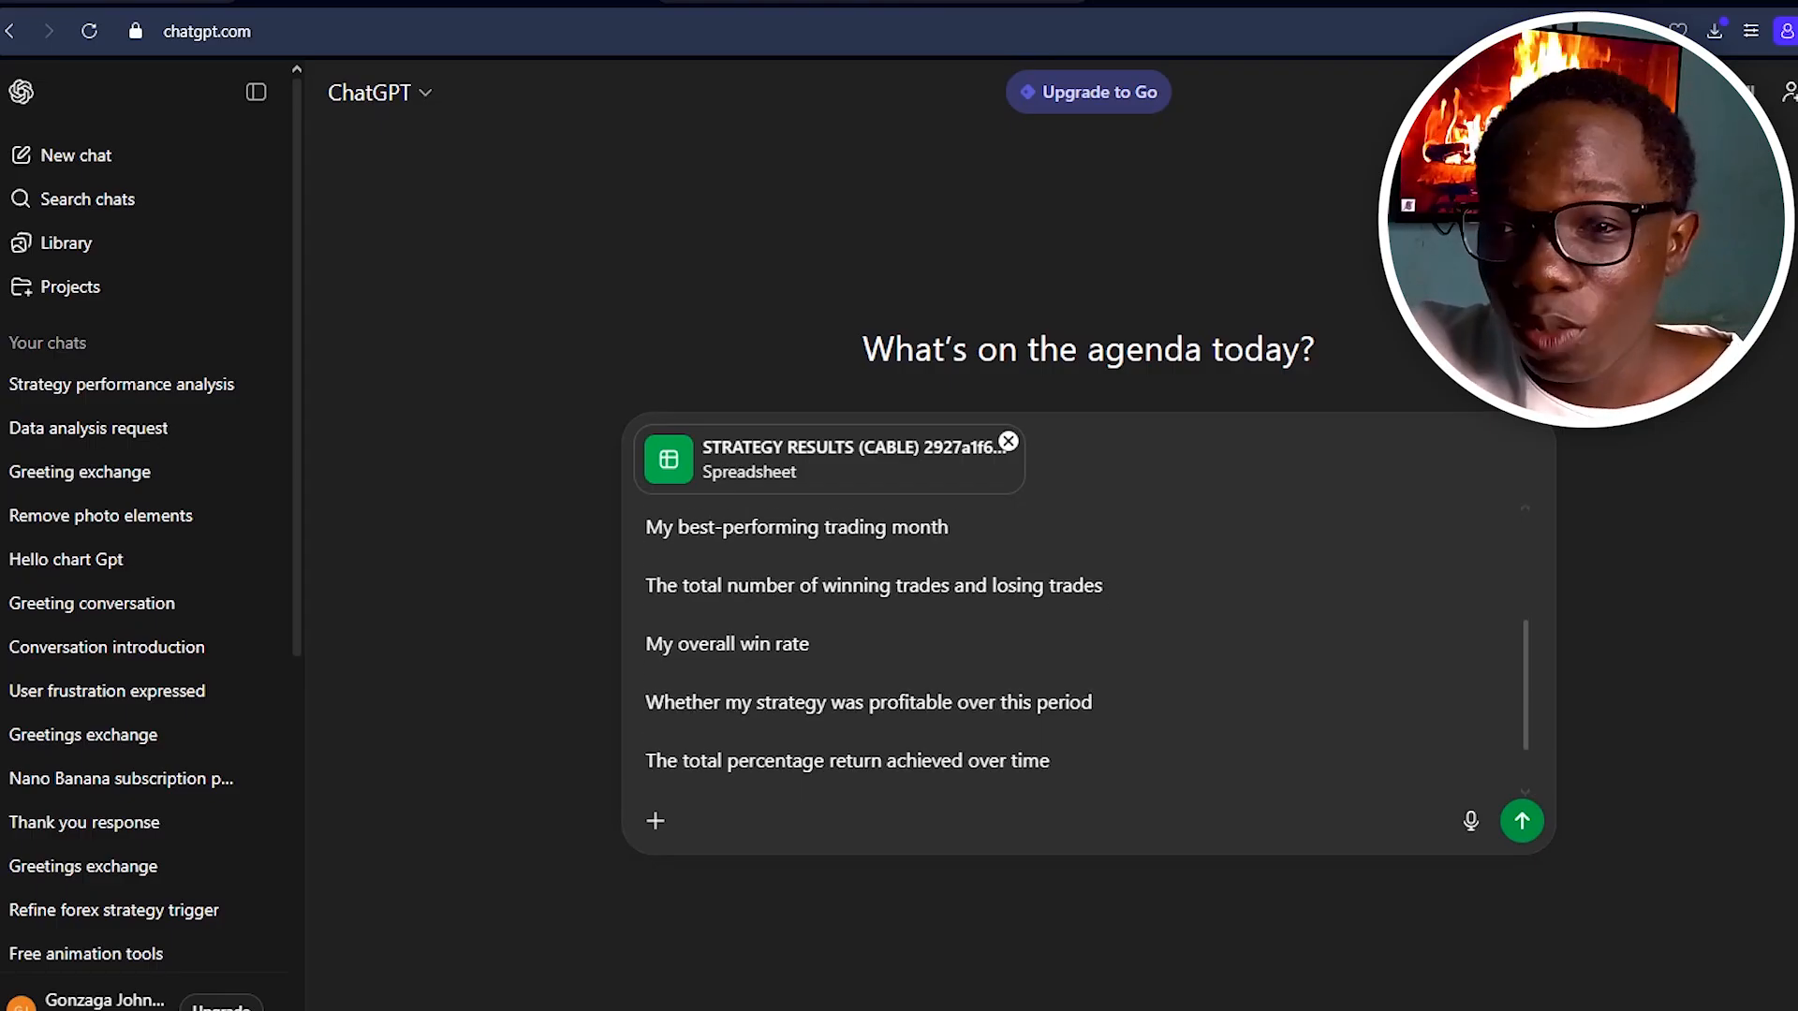
scroll(1077, 651, "down", 2)
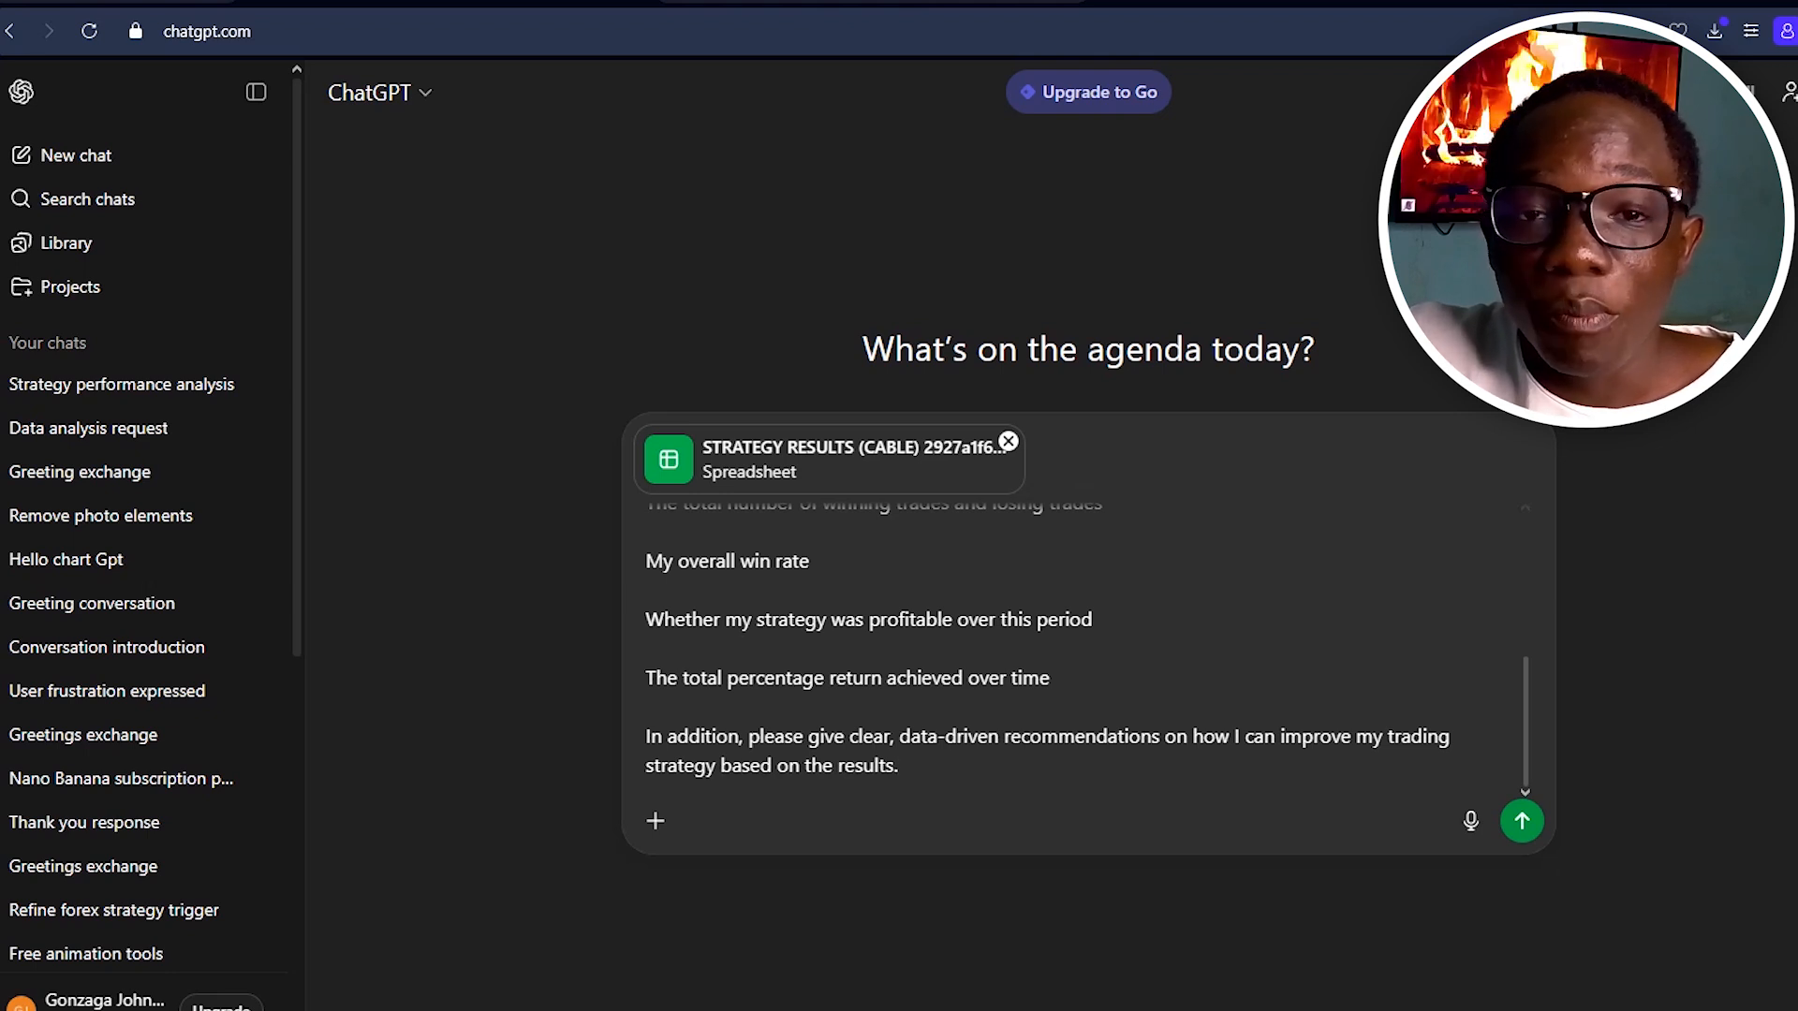
left_click_drag(1192, 736, 900, 766)
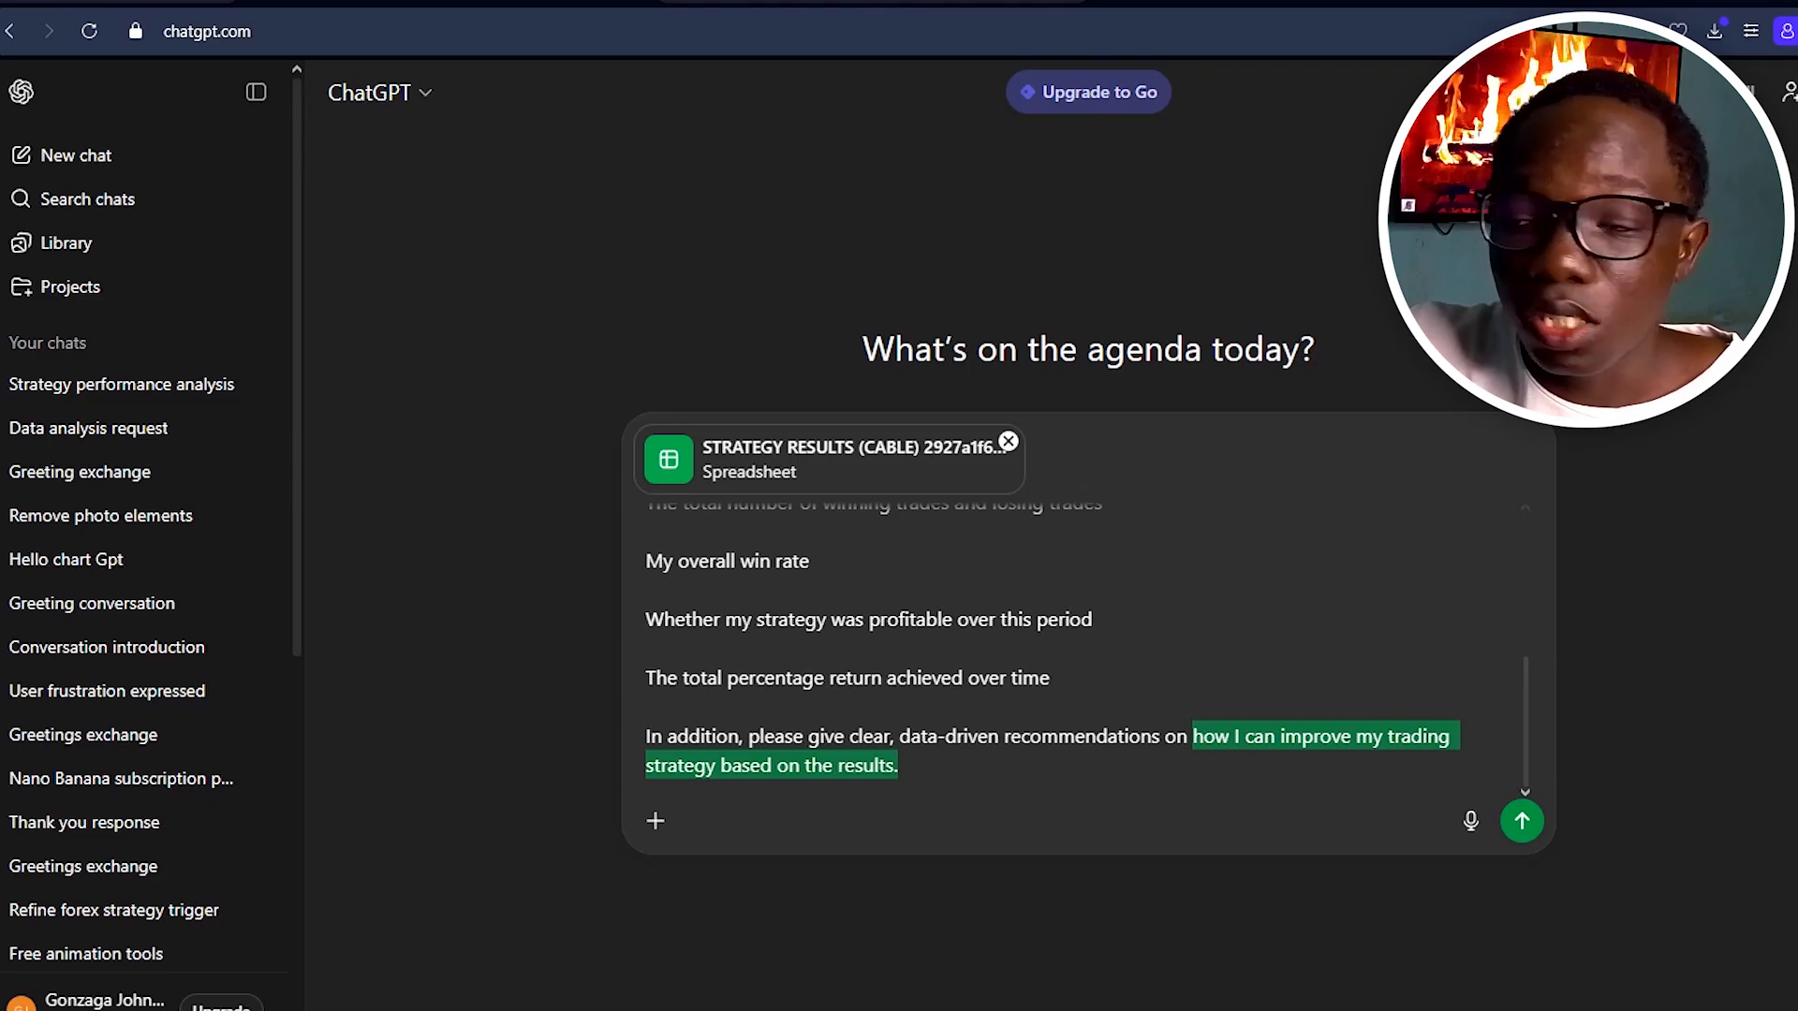
key("Return")
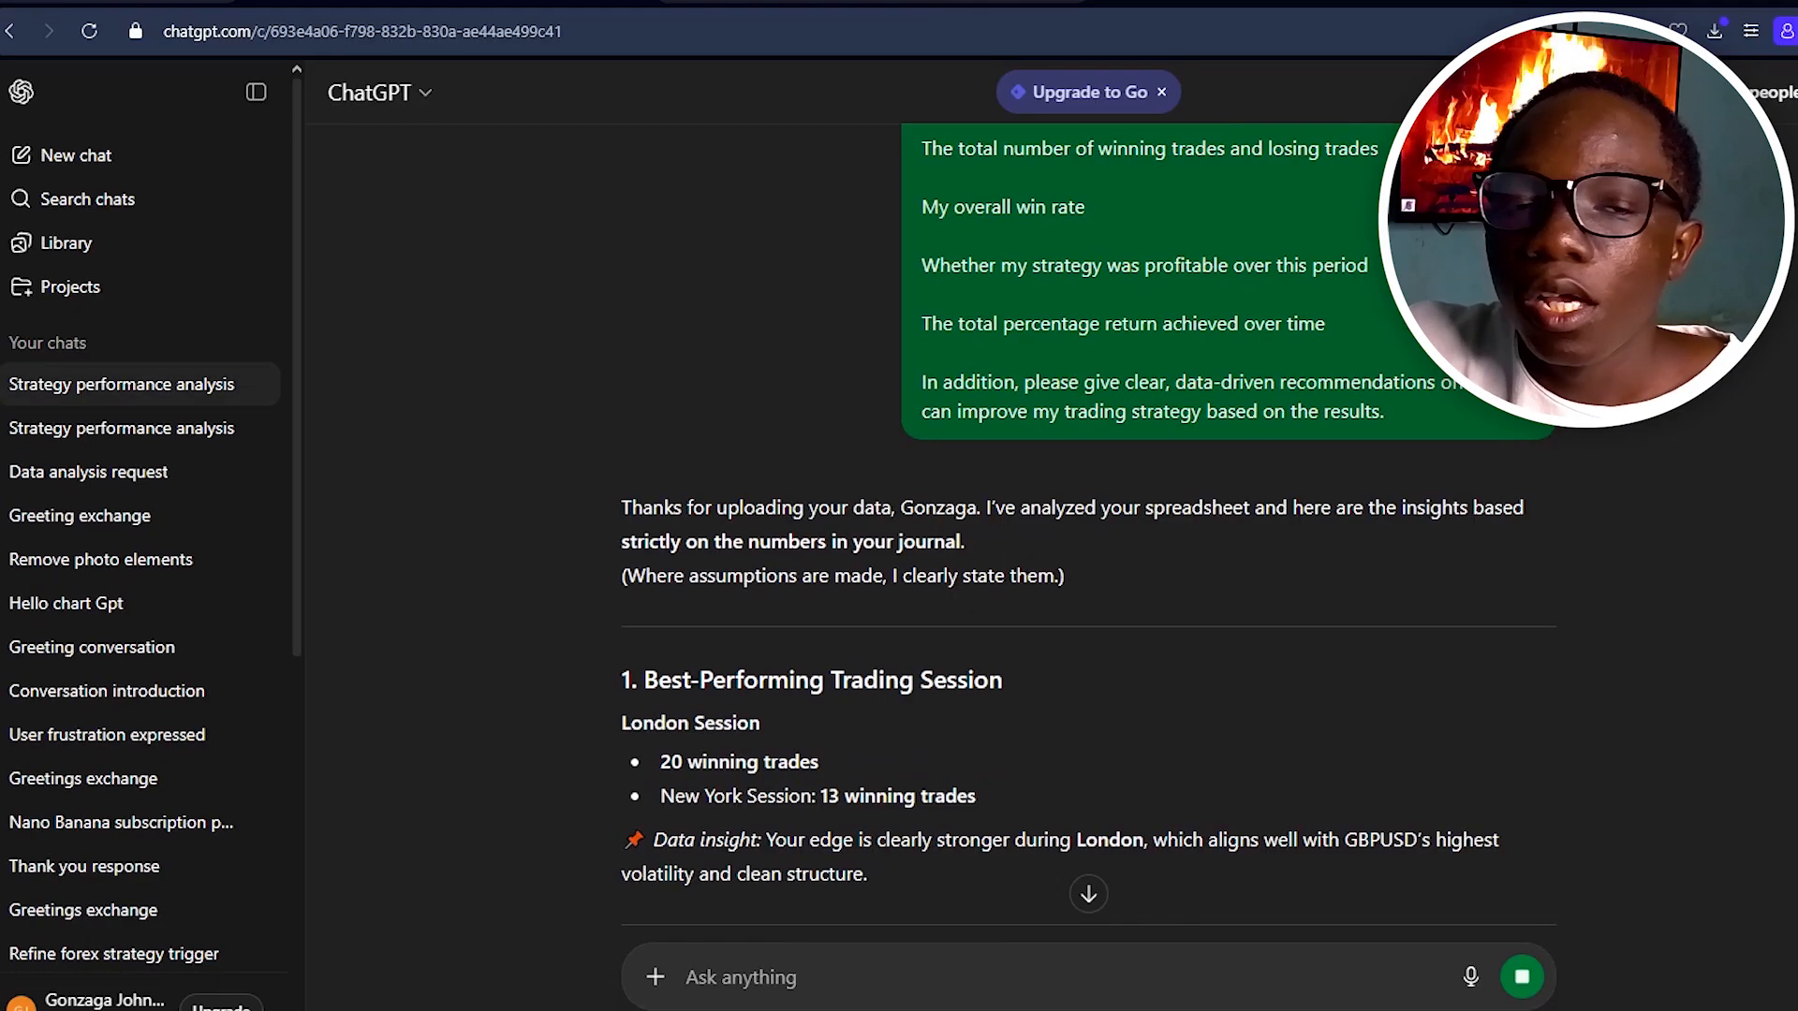
Examine the reply's findings on best session, day and month, wins and losses, win rate, profitability and total percentage return.
scroll(1088, 534, "down", 4)
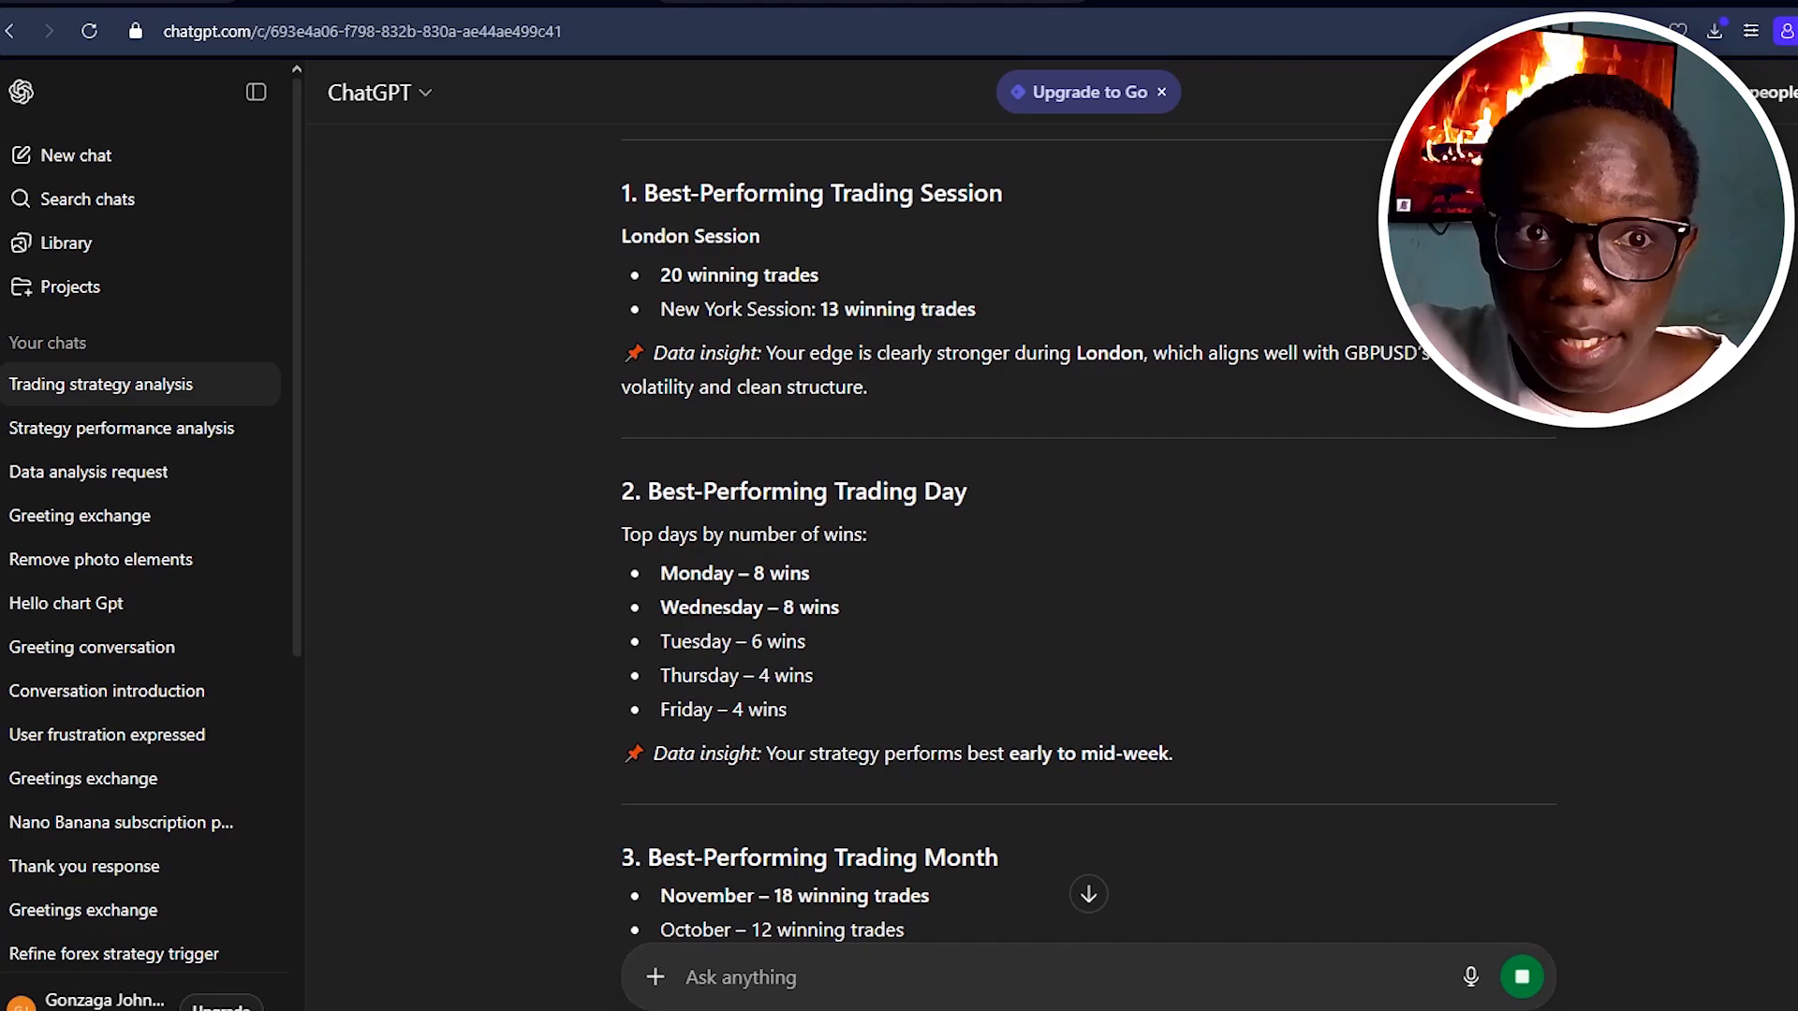
scroll(1088, 539, "down", 1)
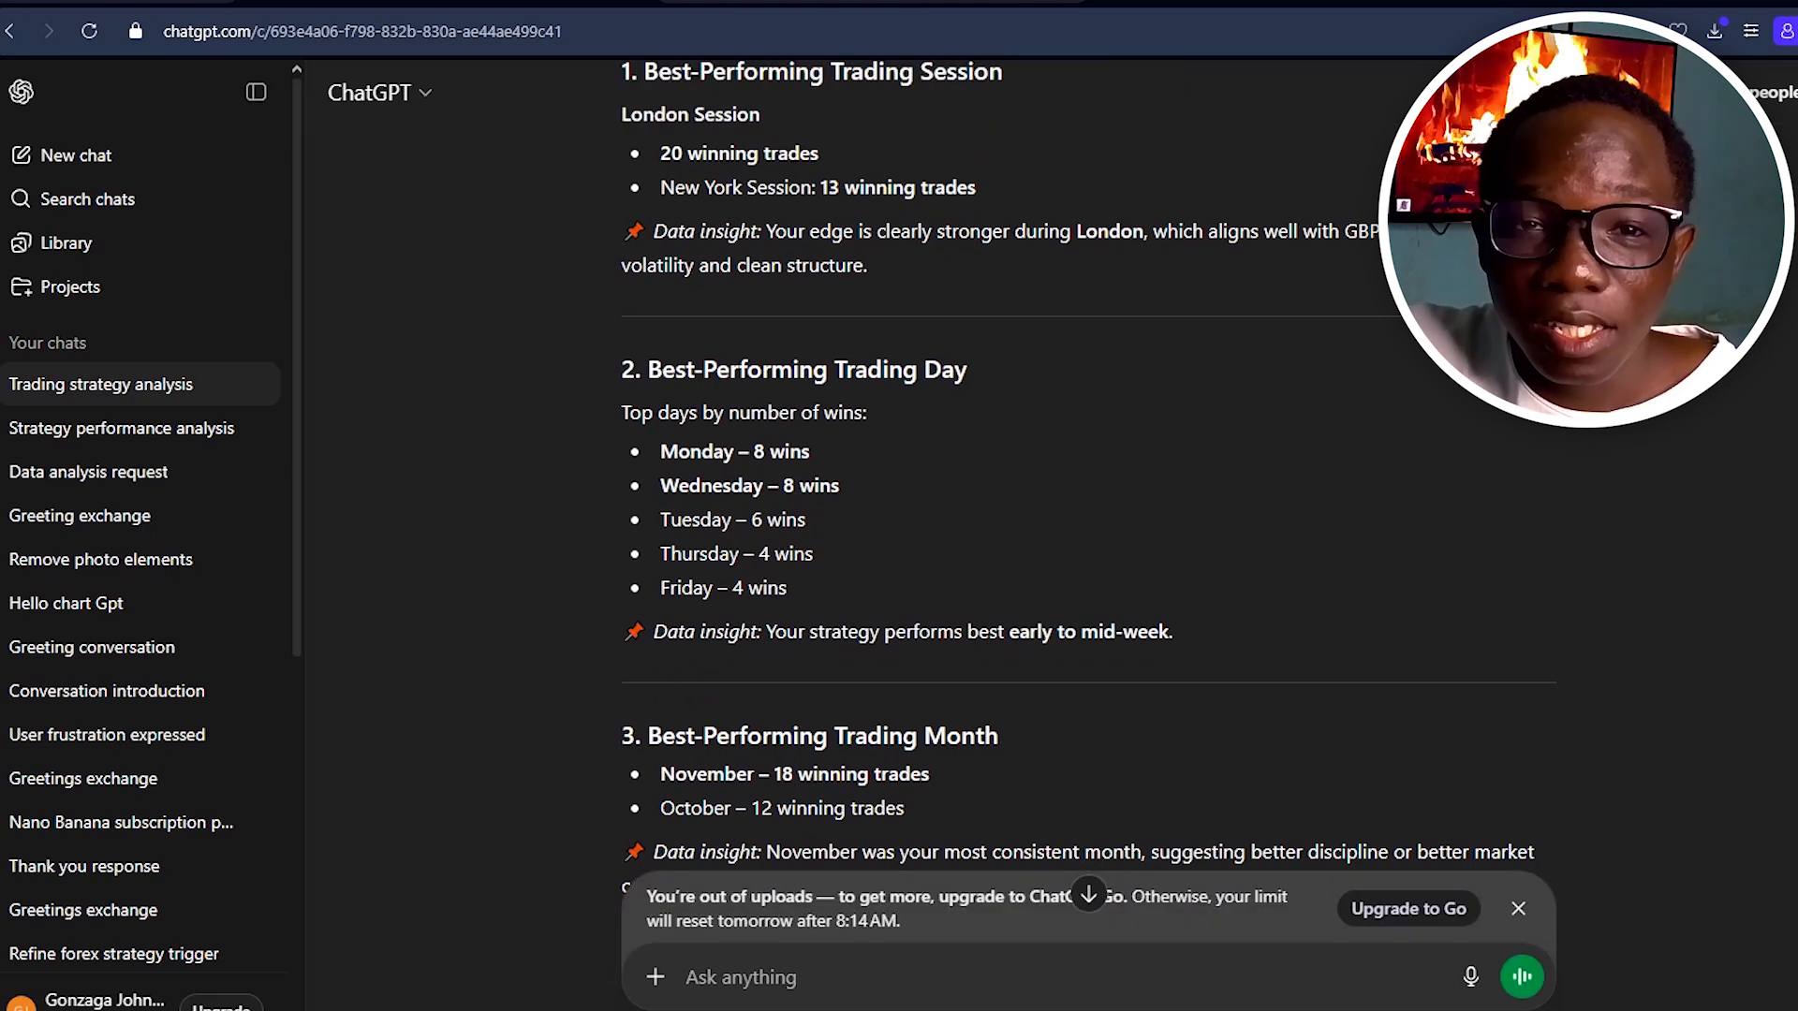
scroll(1086, 477, "down", 2)
scroll(1086, 468, "down", 2)
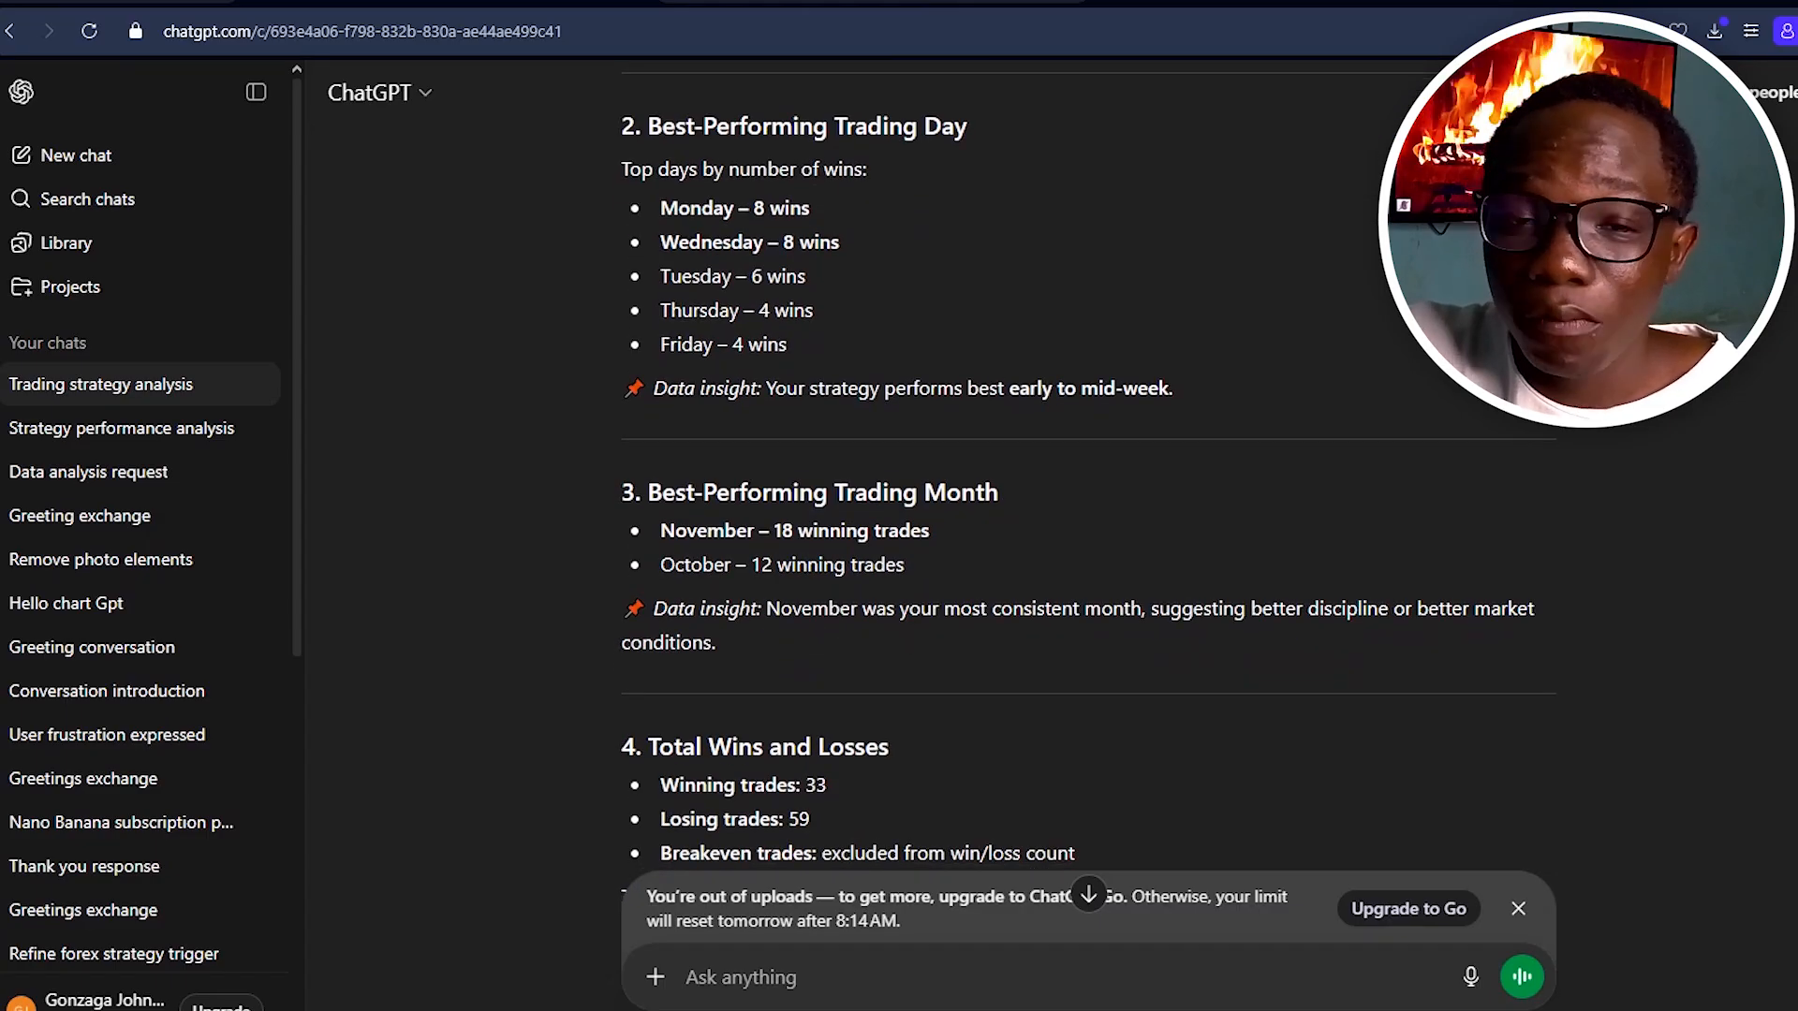
scroll(1086, 468, "down", 4)
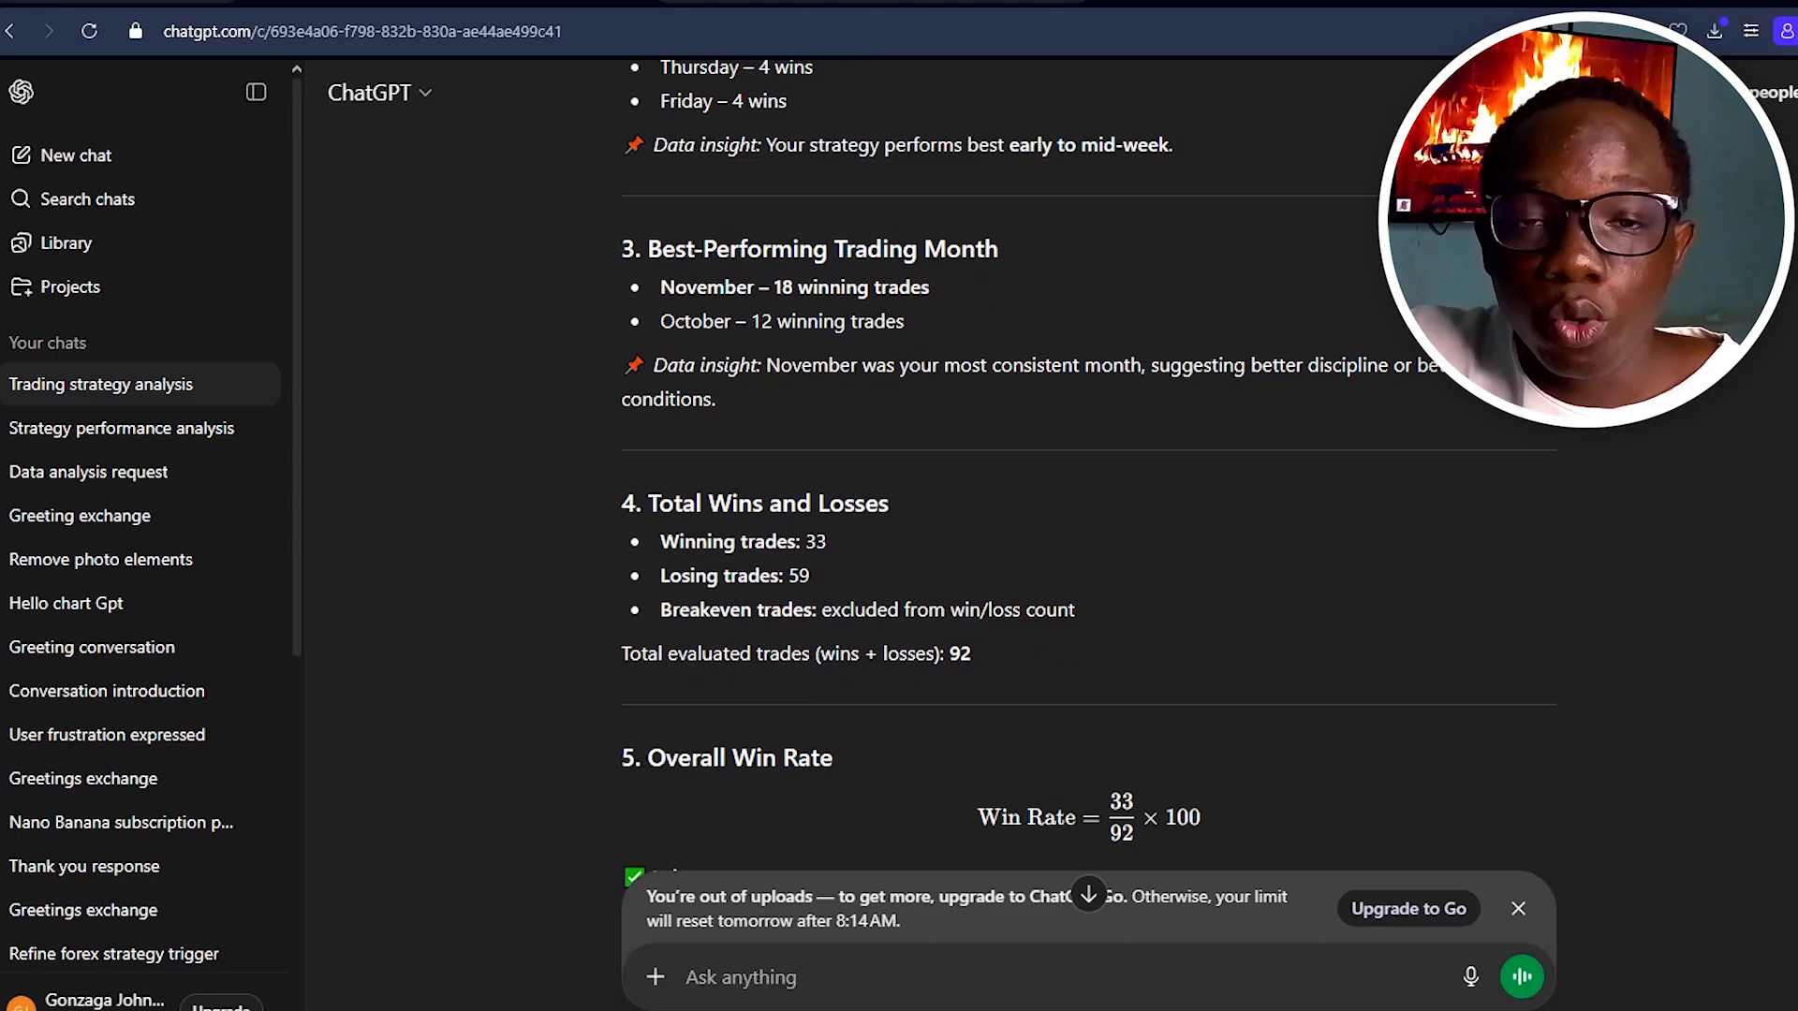
scroll(1086, 468, "down", 2)
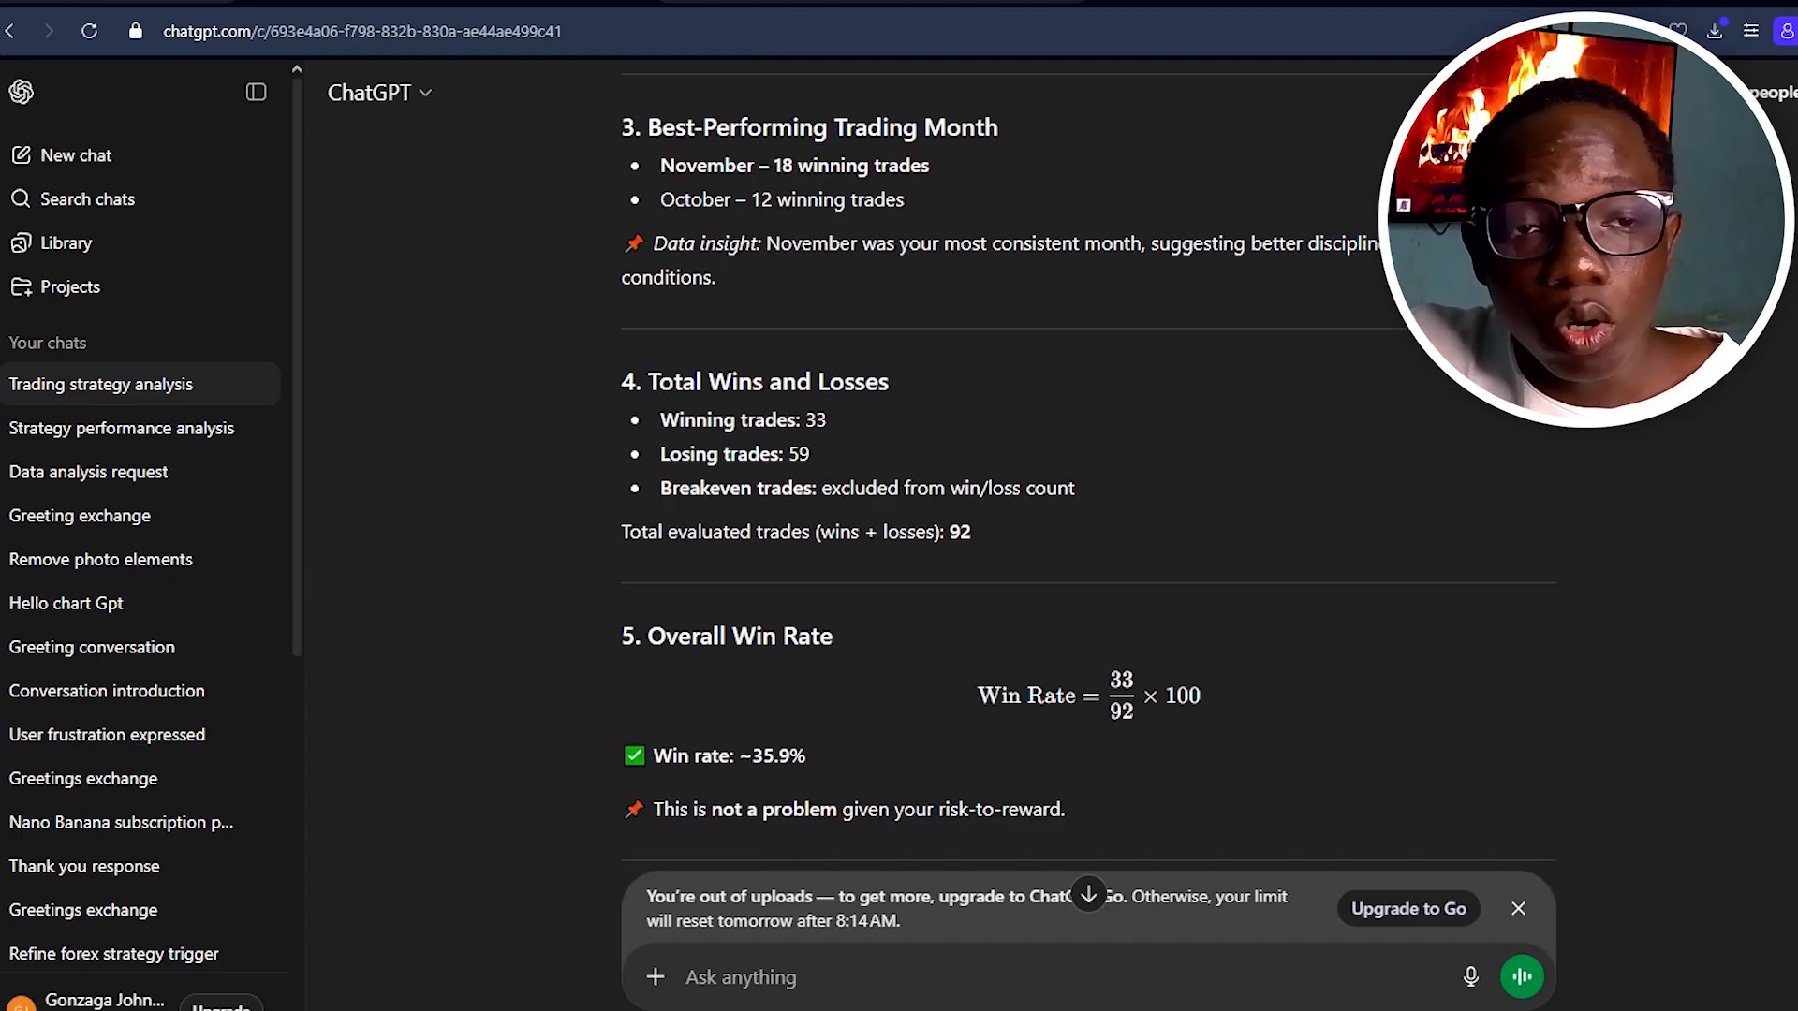
scroll(1086, 469, "down", 3)
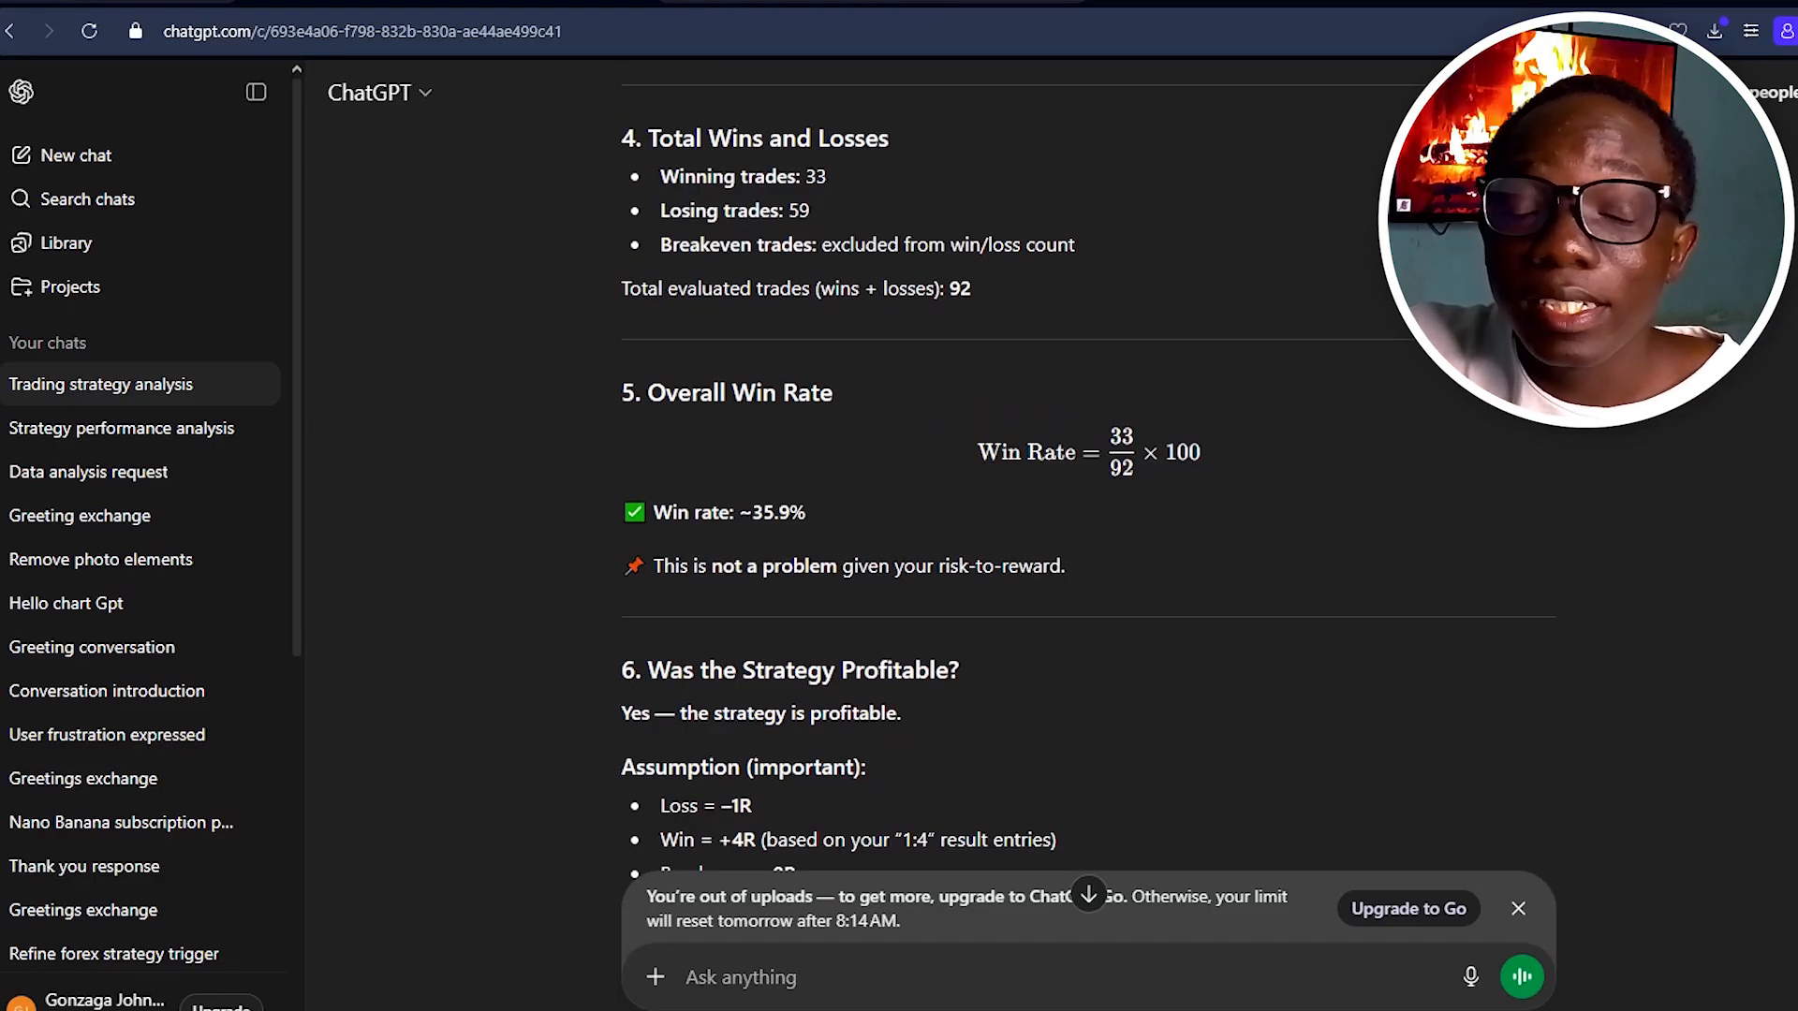
scroll(1087, 468, "down", 3)
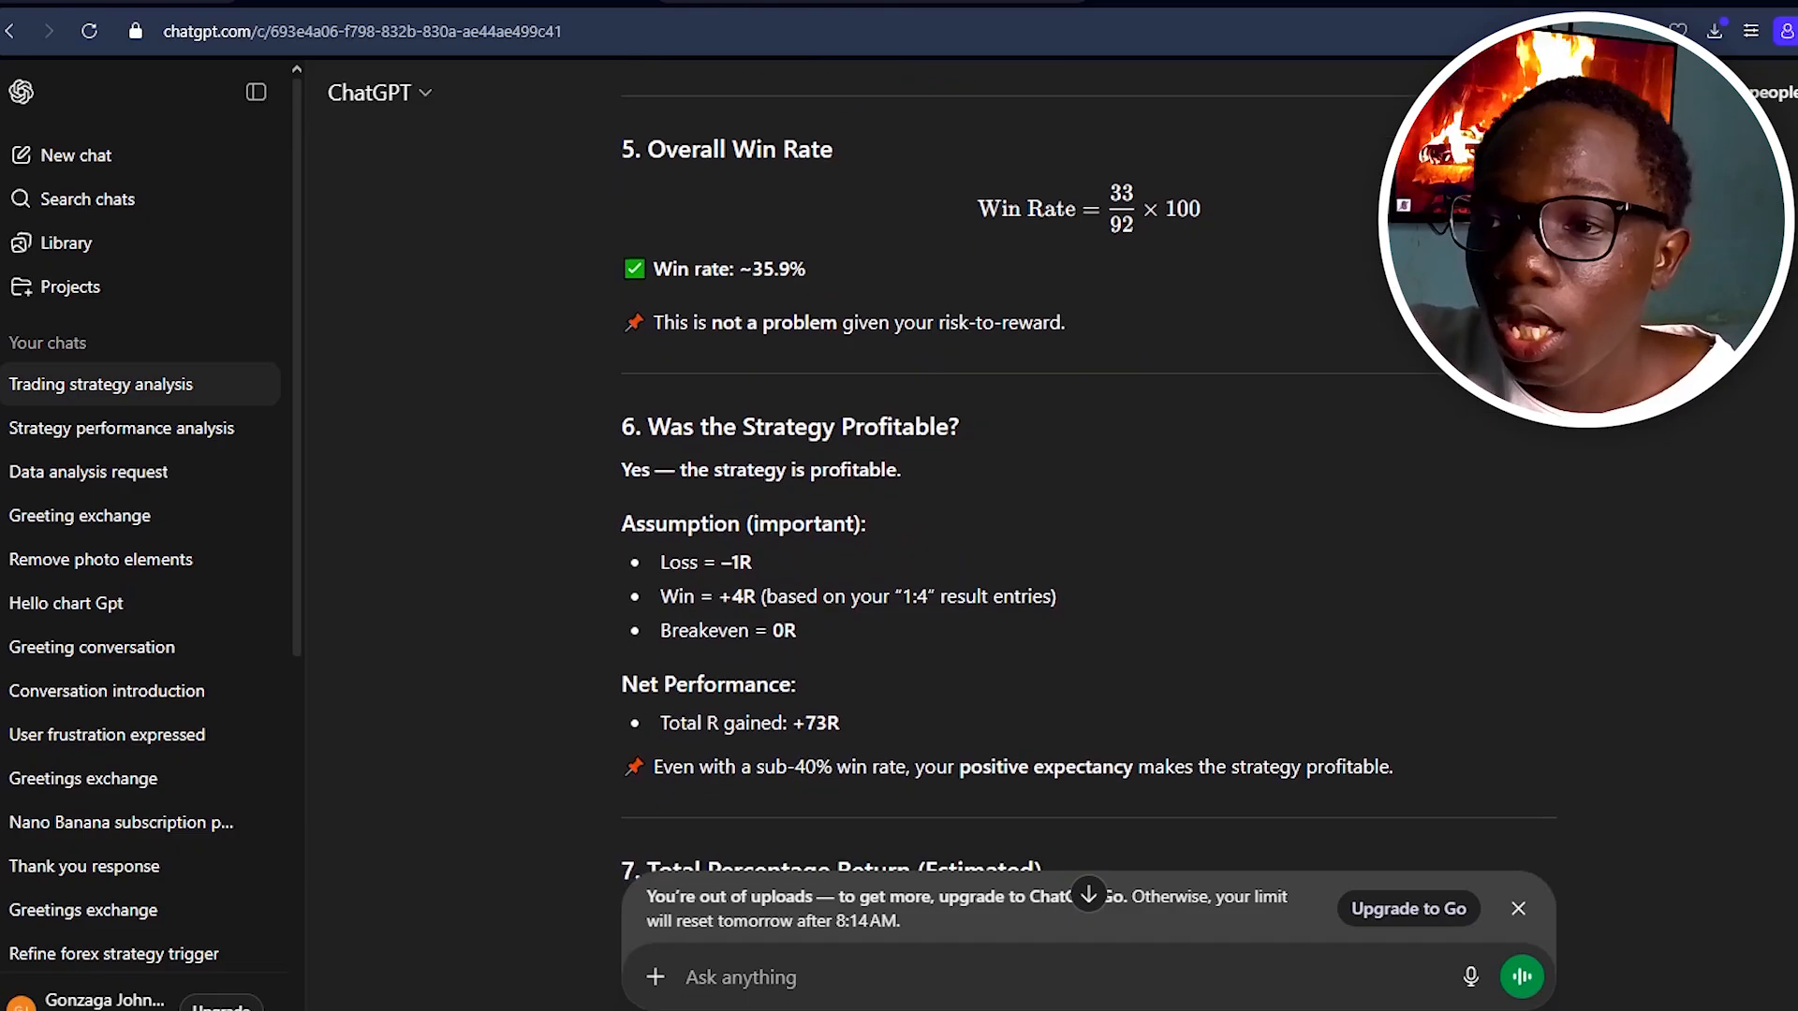
scroll(1087, 487, "down", 2)
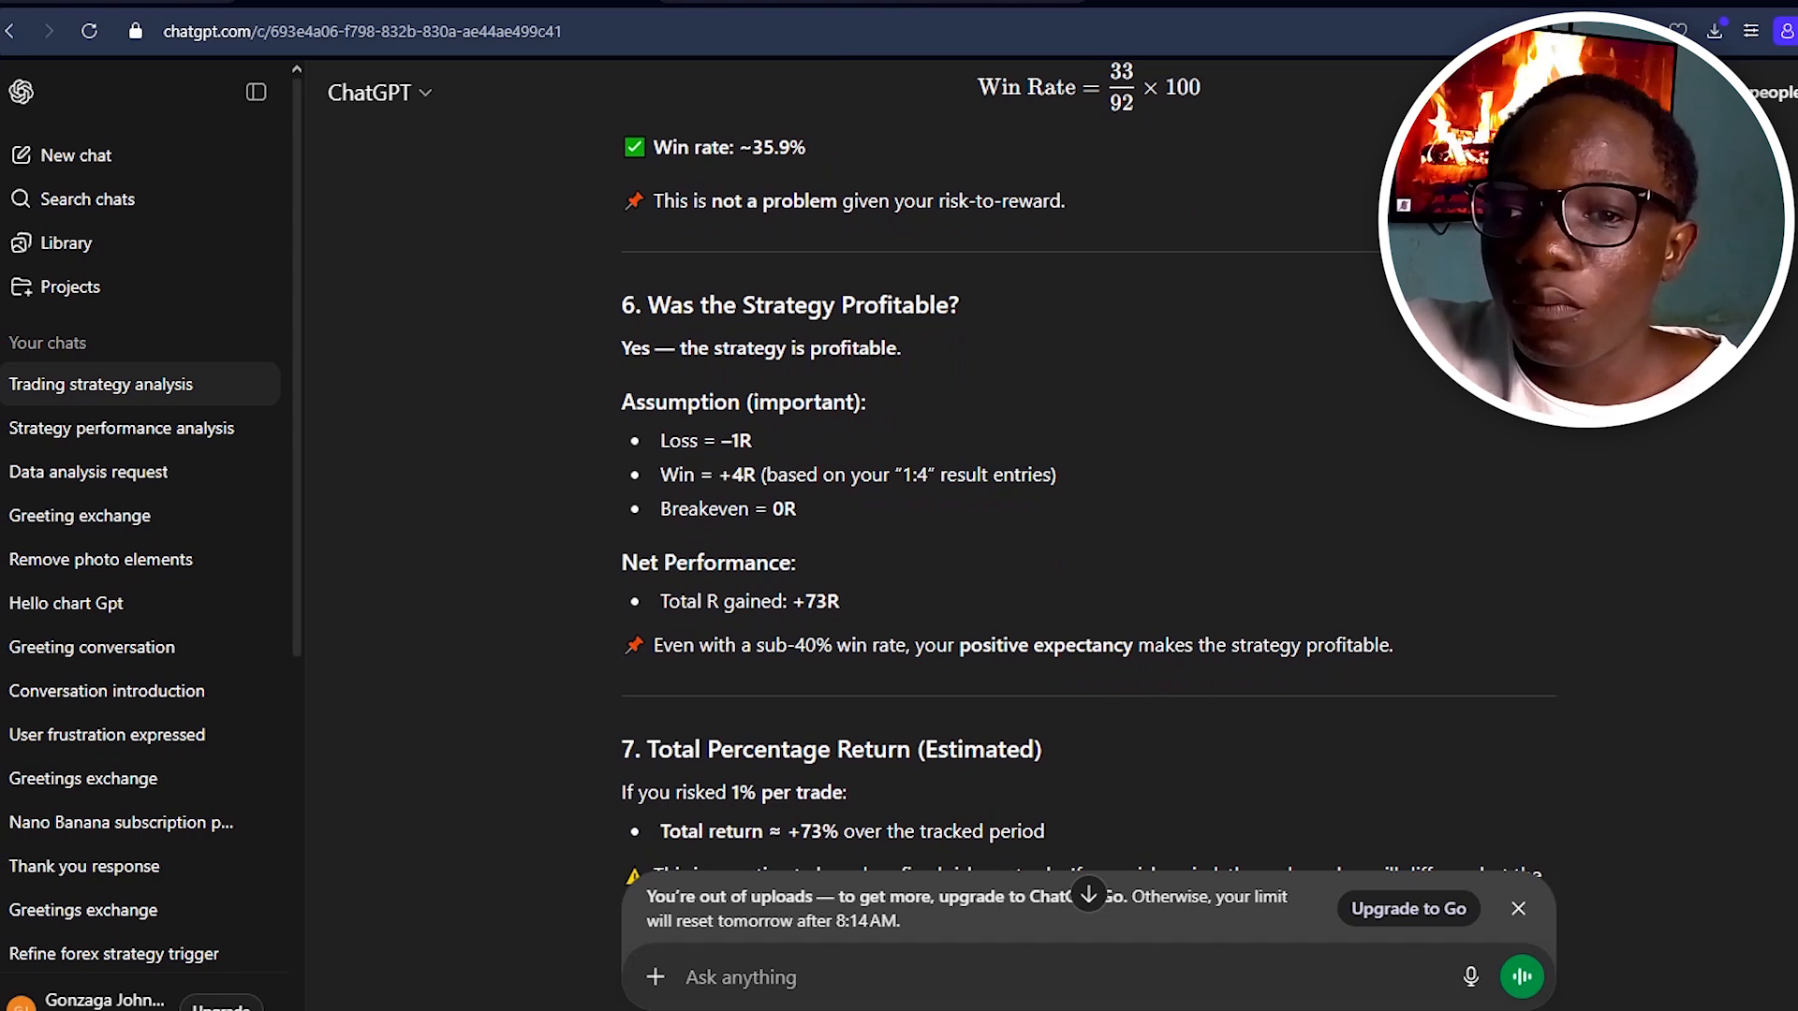
scroll(1086, 477, "down", 2)
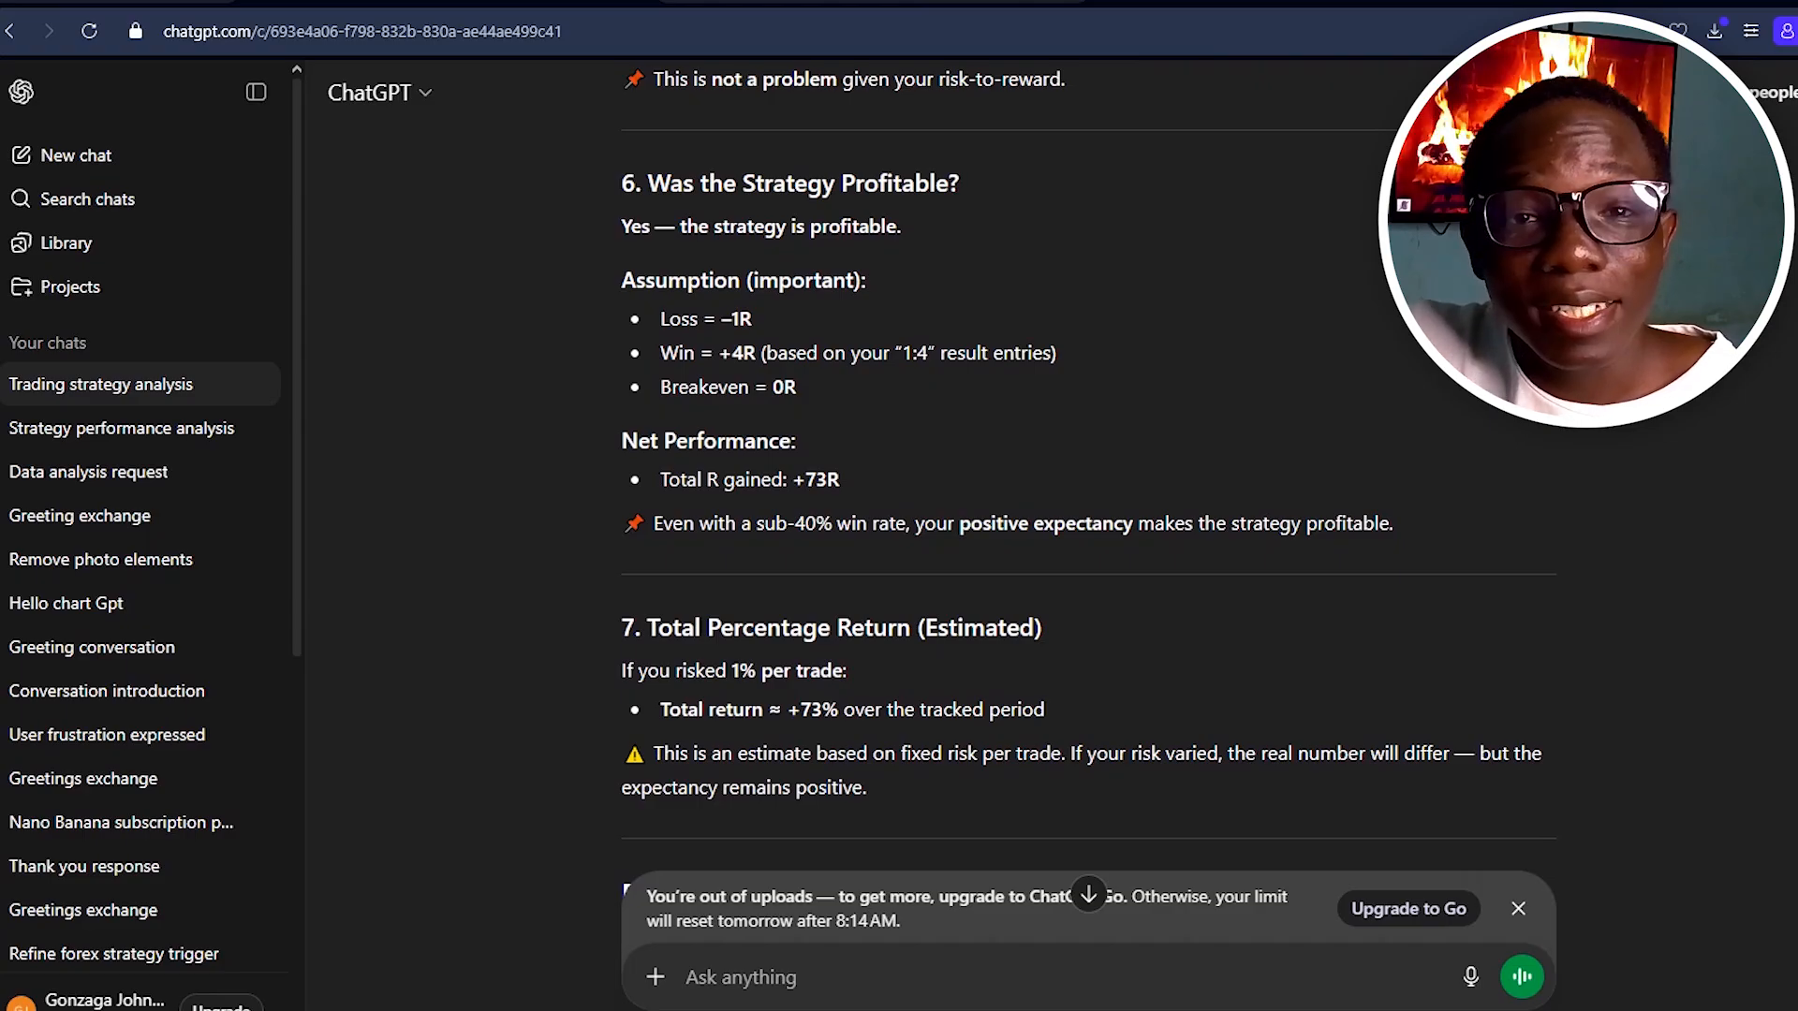
Read the Data-Driven Strategy Improvements section, covering New York trades, low-performing days, loss control and the November study.
scroll(1086, 468, "down", 3)
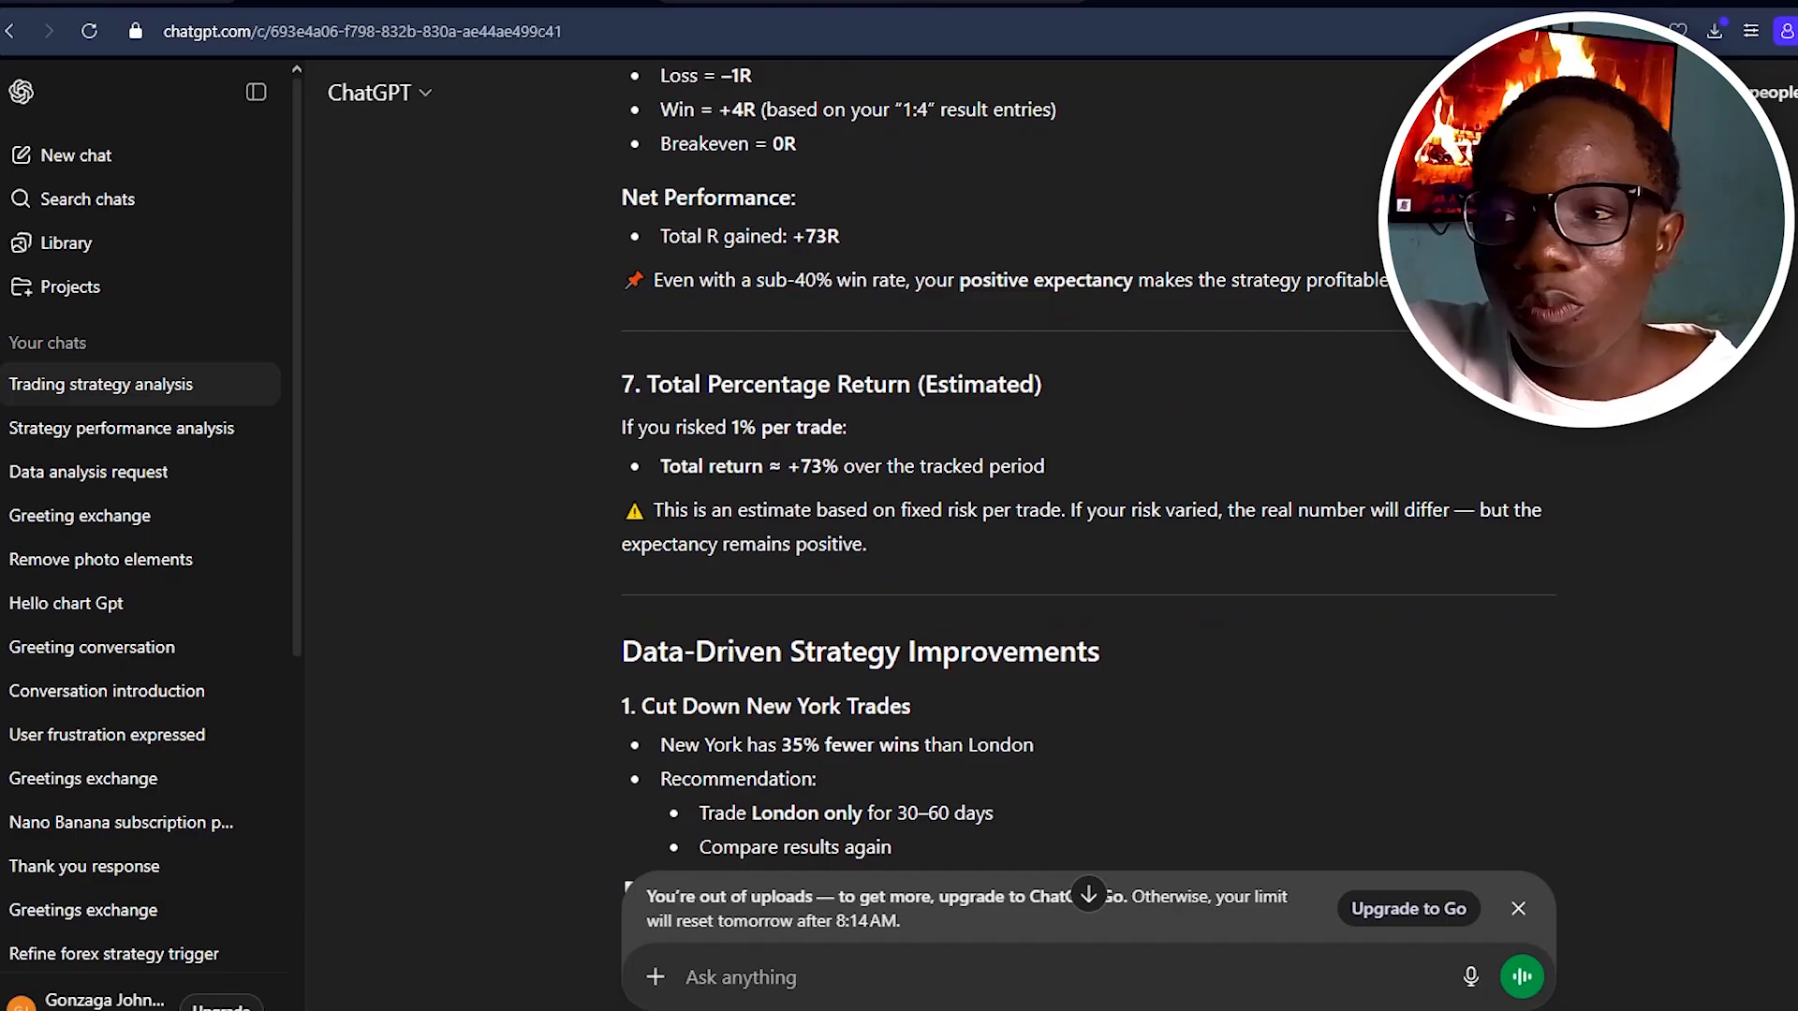
scroll(1086, 469, "down", 2)
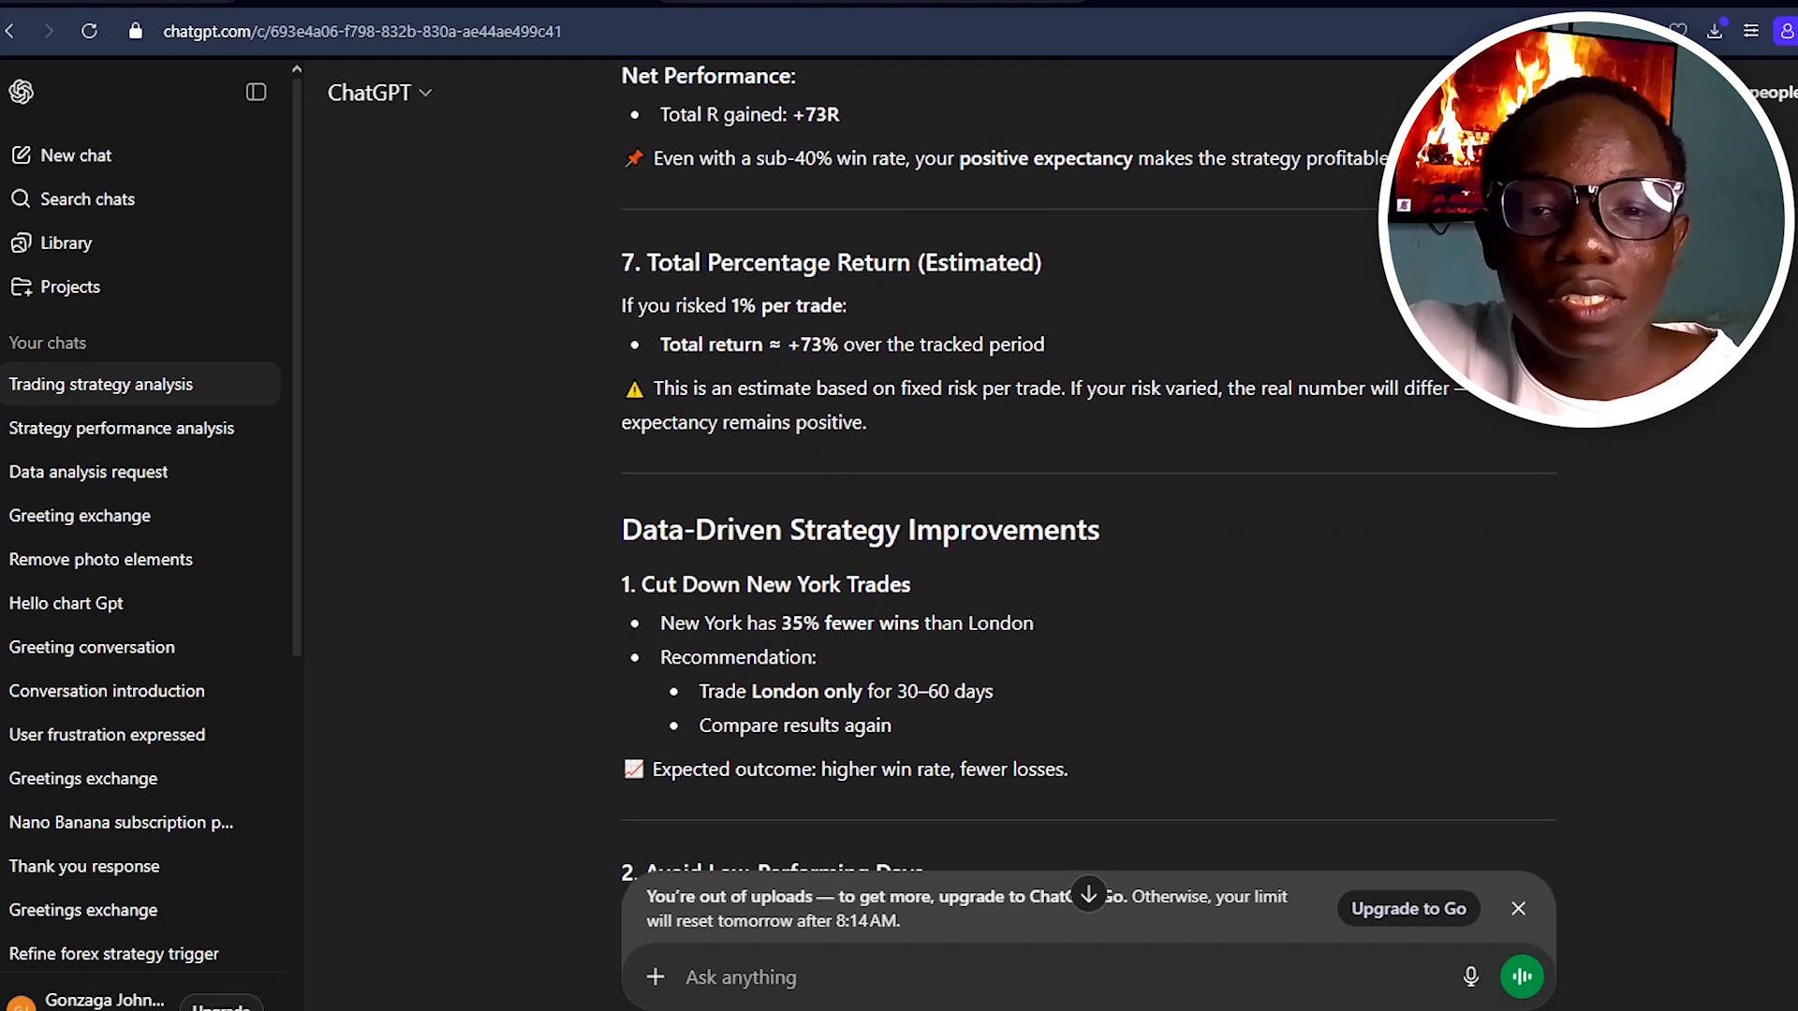
right_click(1229, 212)
left_click(1225, 212)
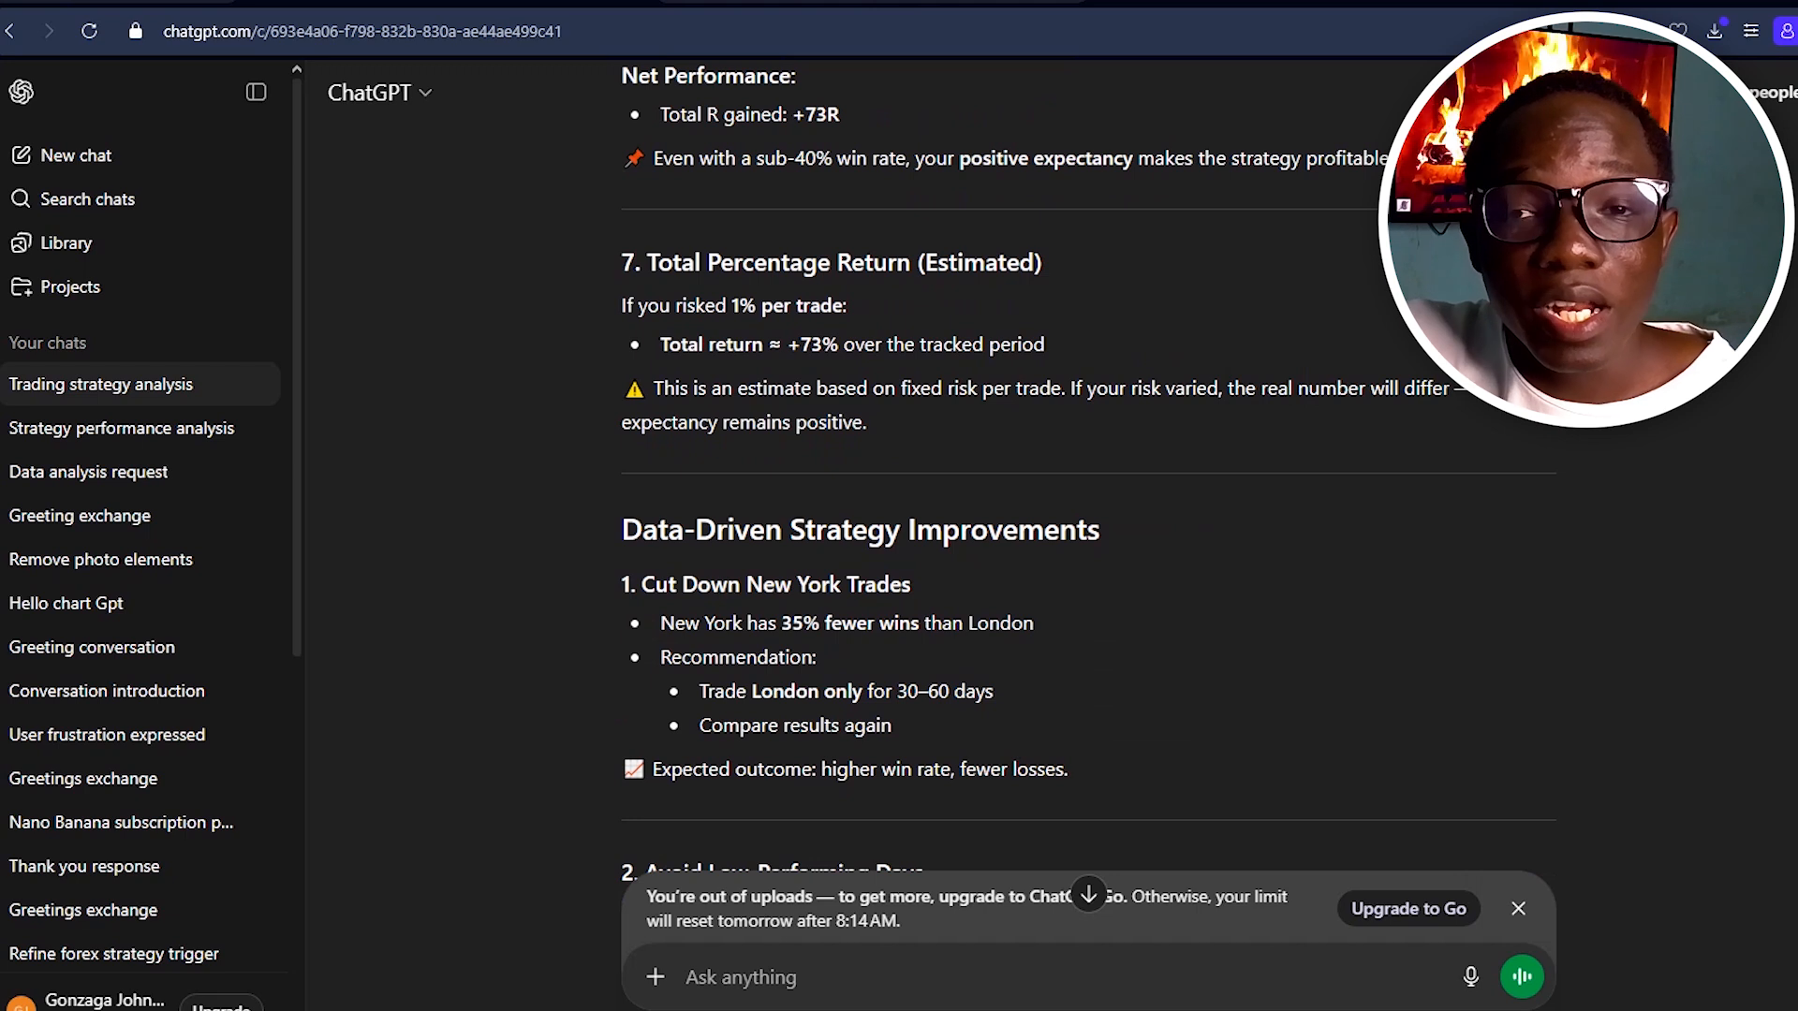
scroll(1086, 468, "down", 2)
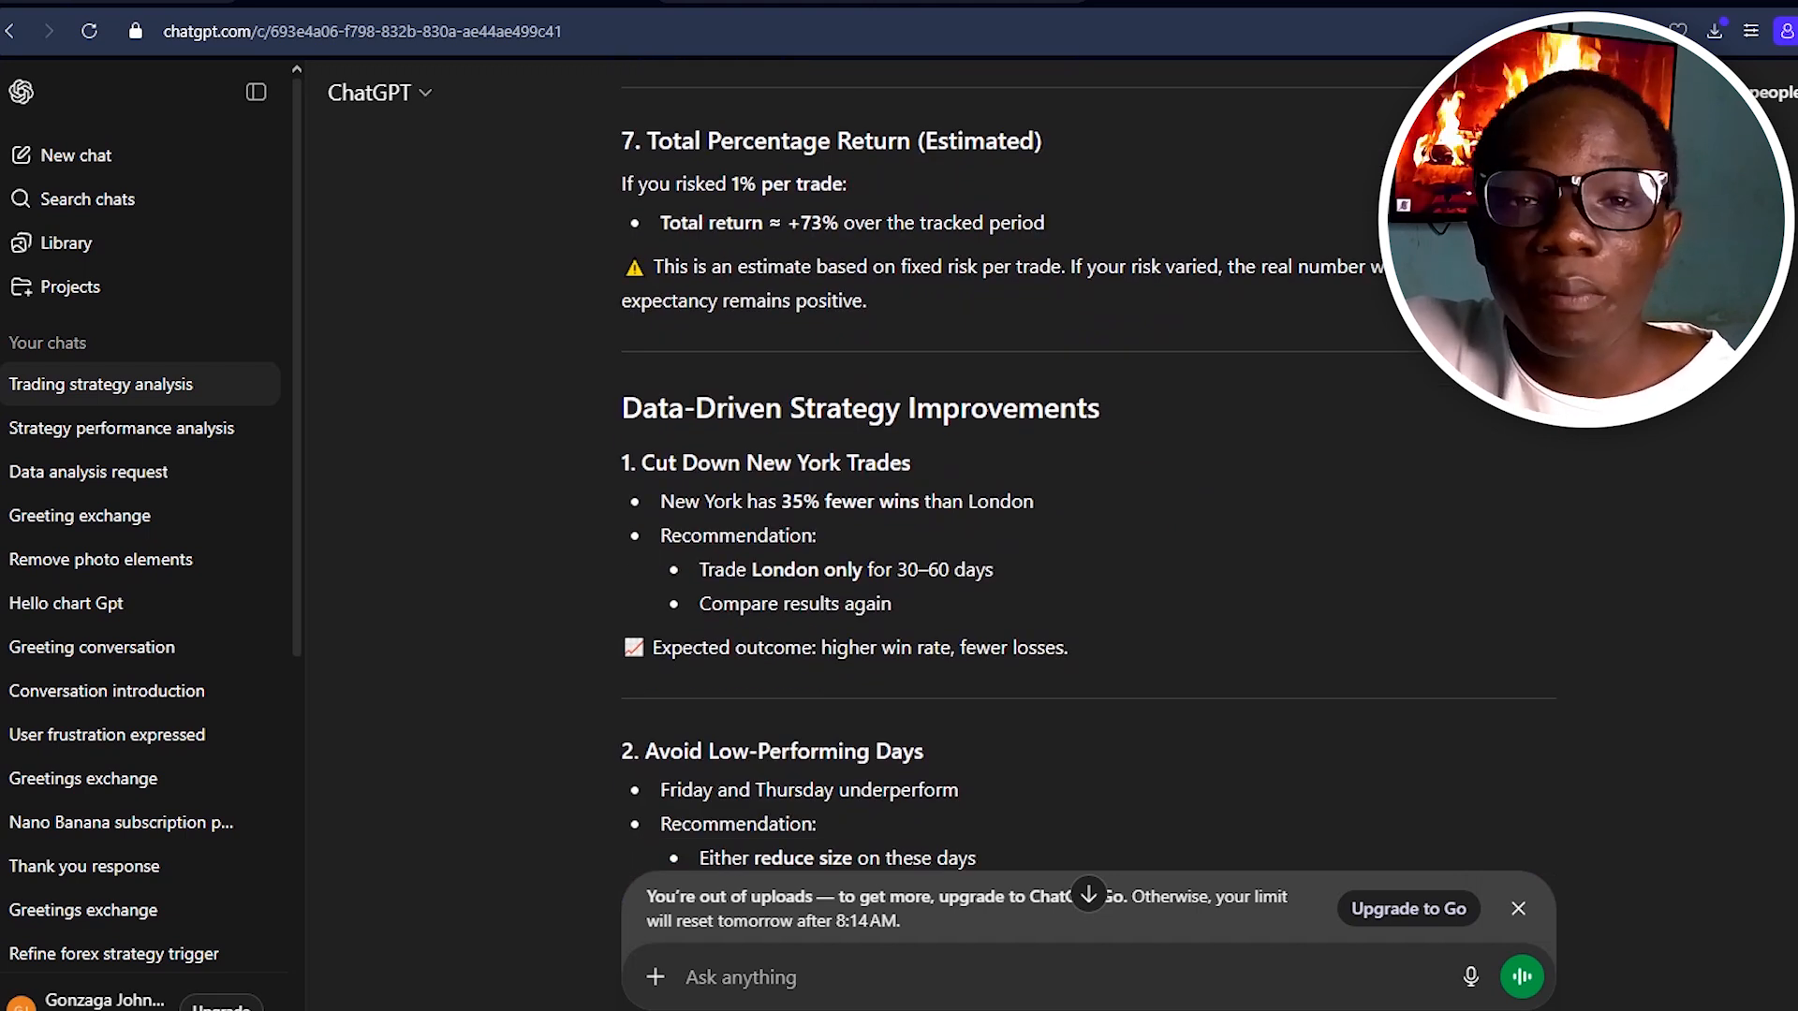
scroll(1086, 469, "down", 3)
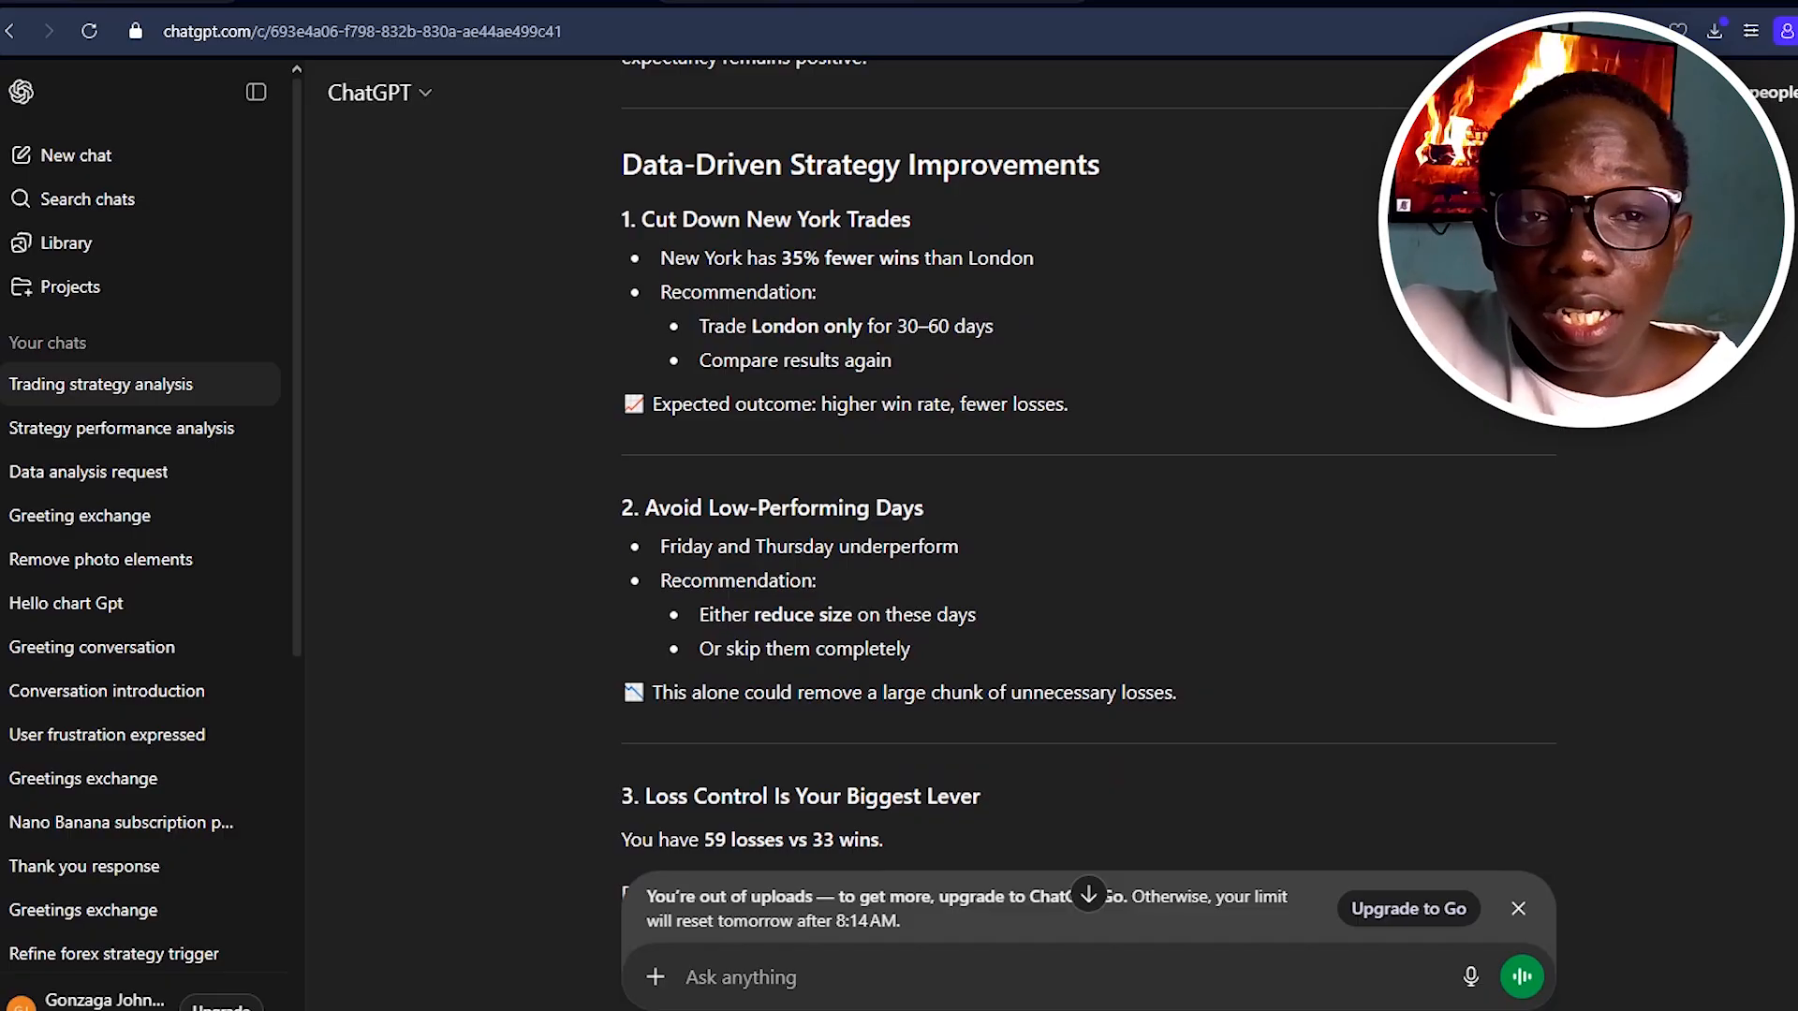
scroll(1086, 468, "down", 2)
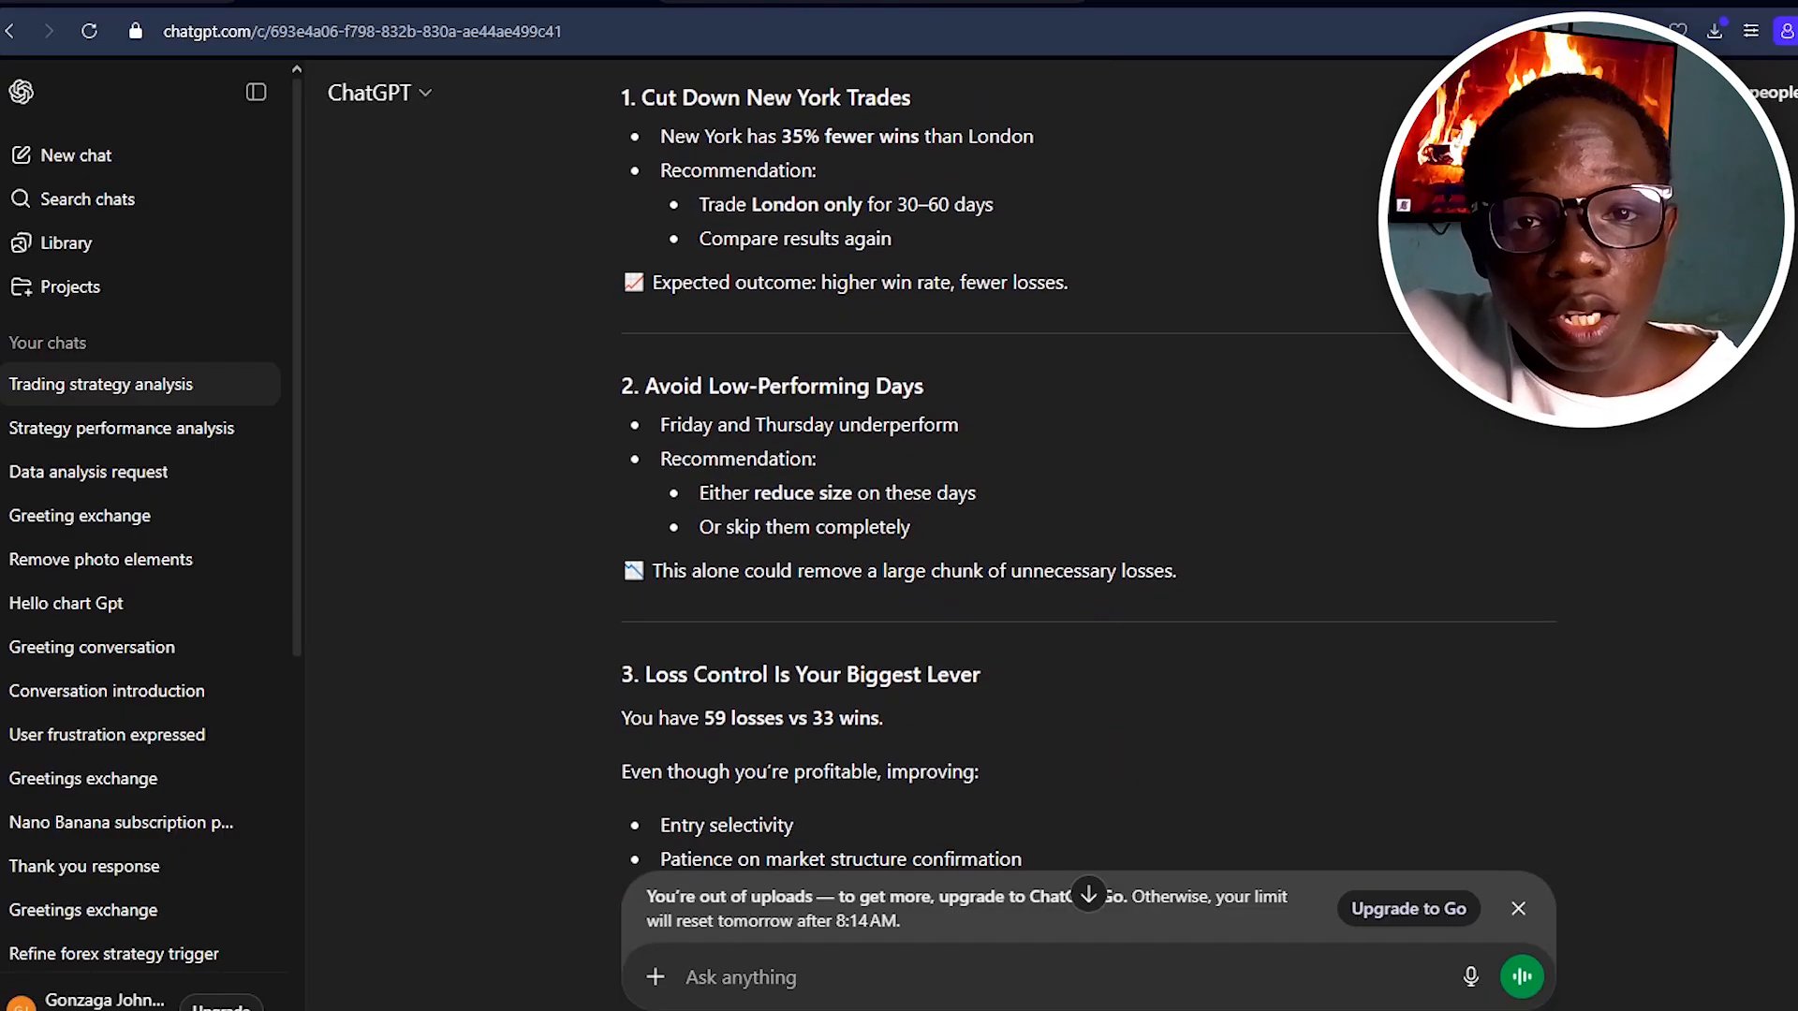
scroll(1086, 468, "down", 2)
scroll(1087, 469, "down", 2)
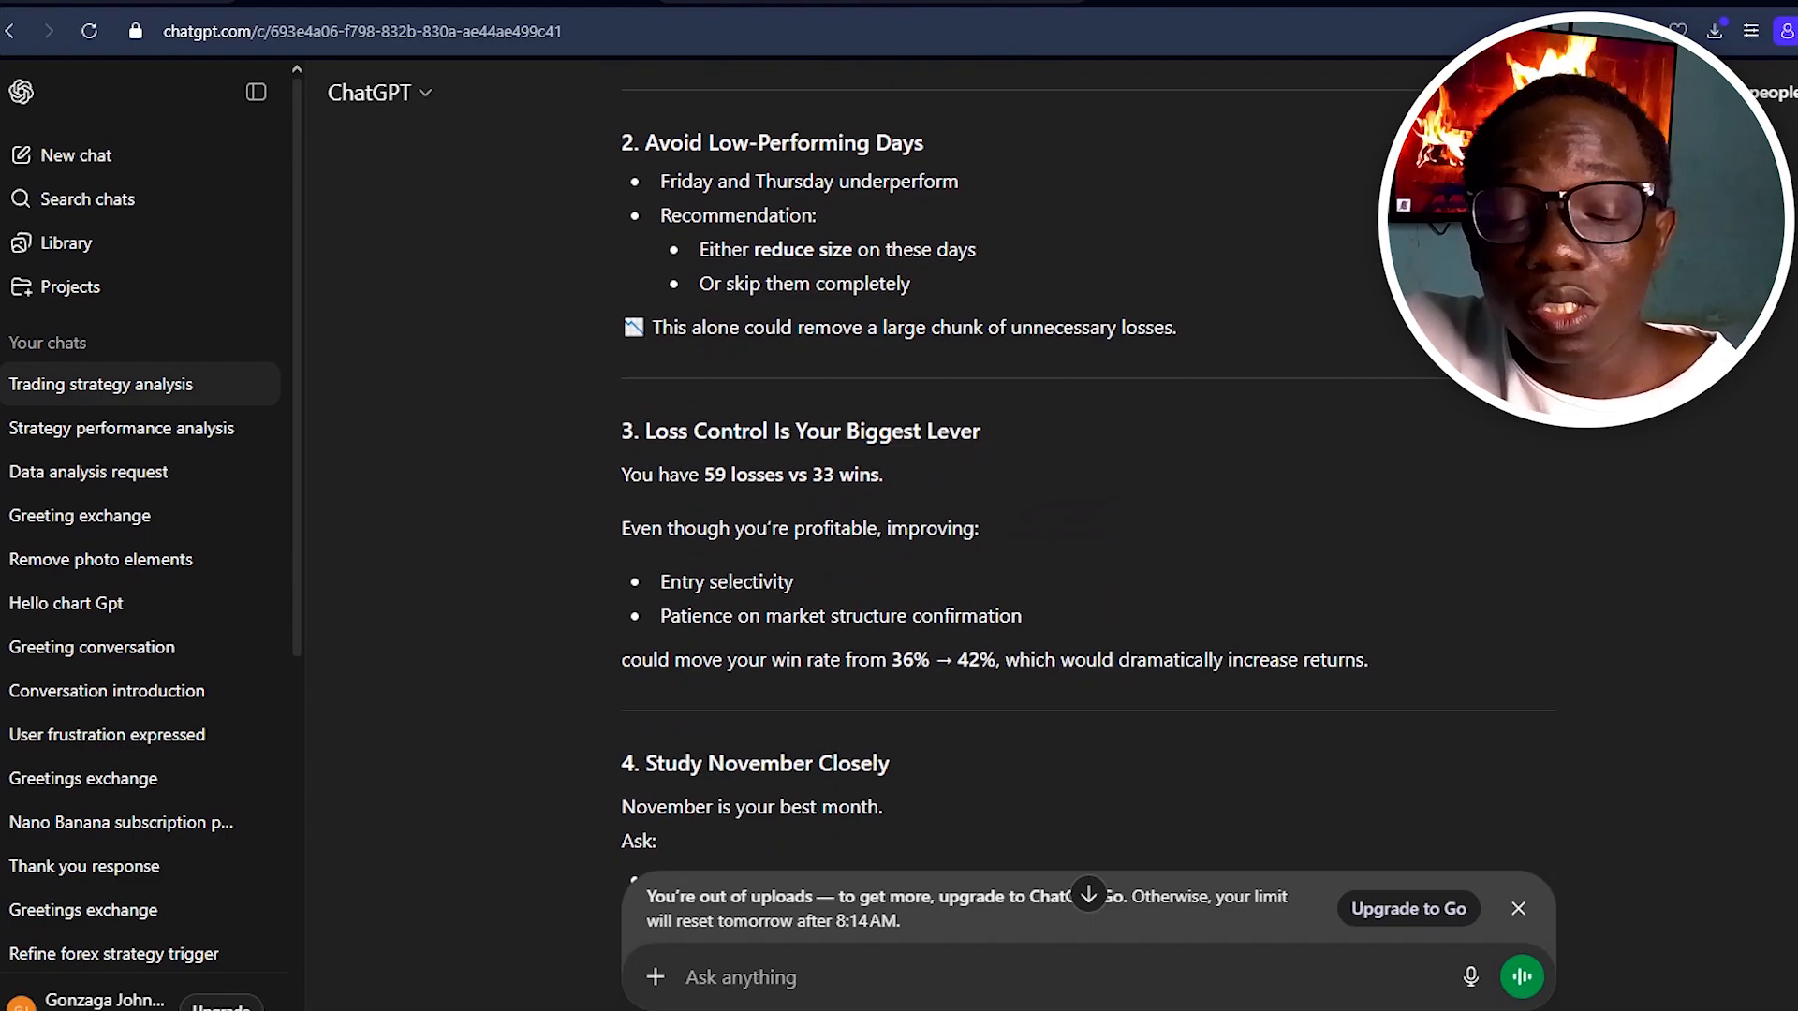
scroll(1086, 468, "down", 2)
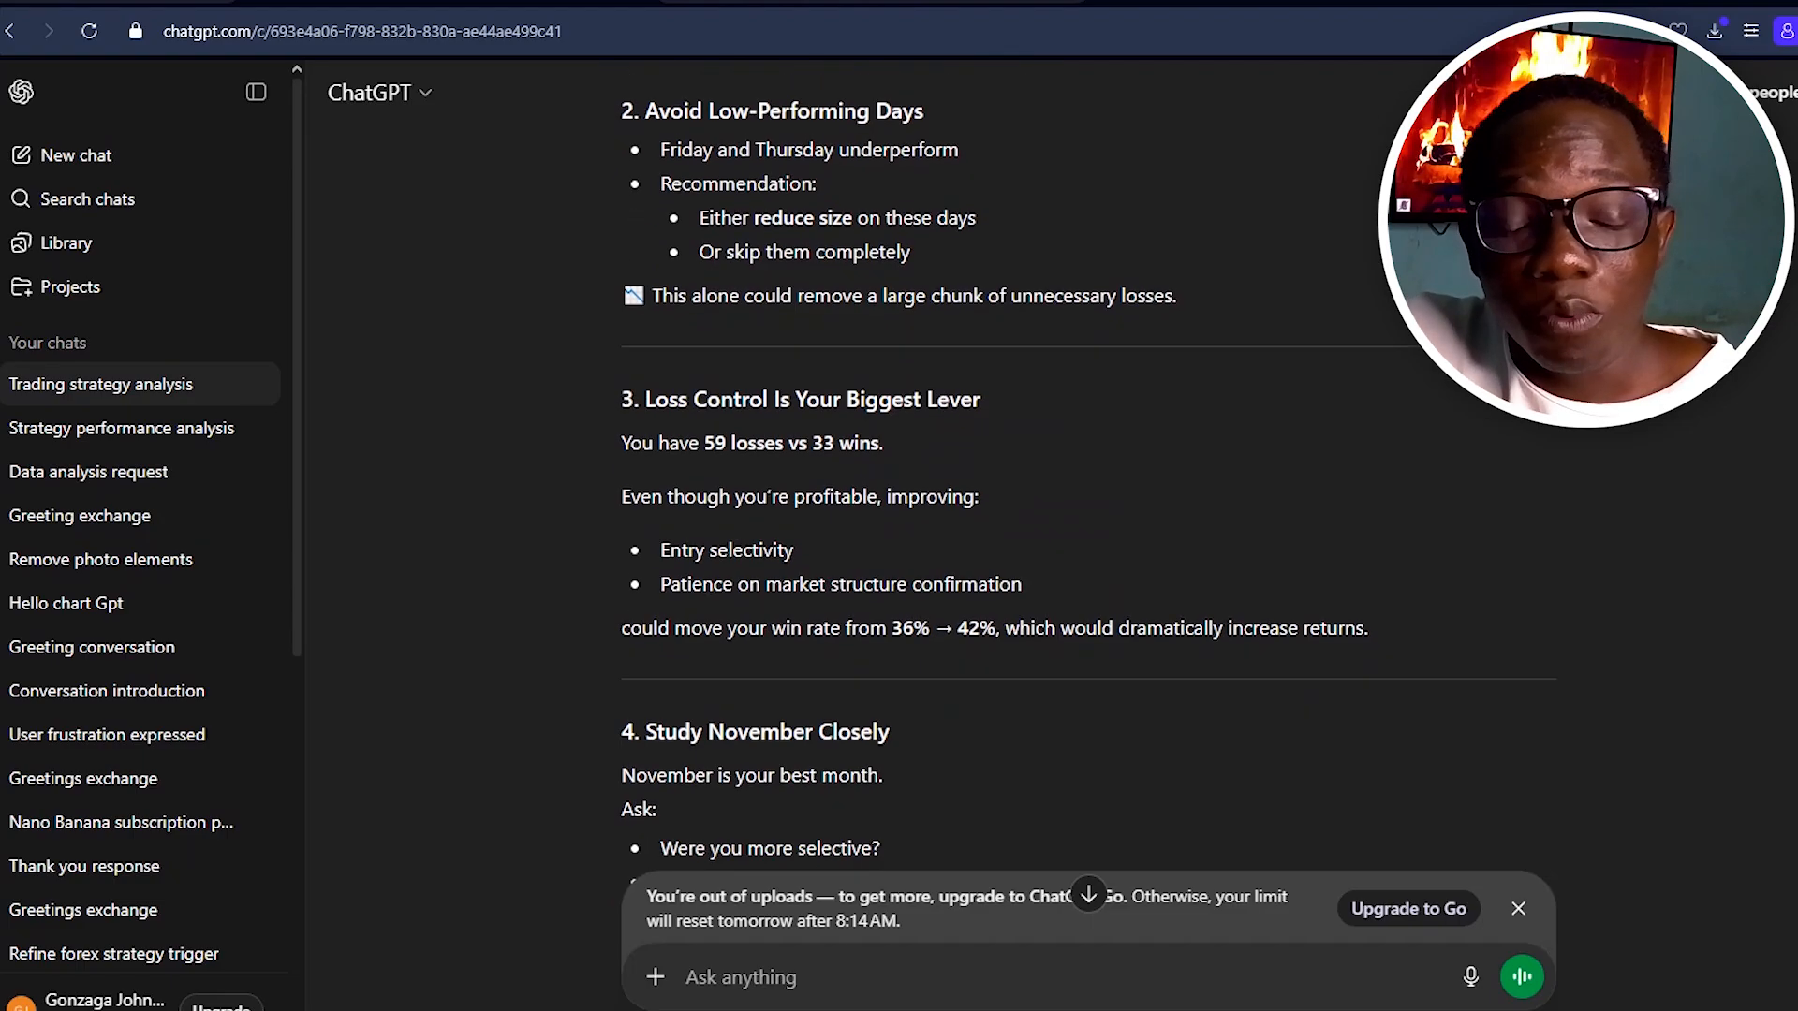